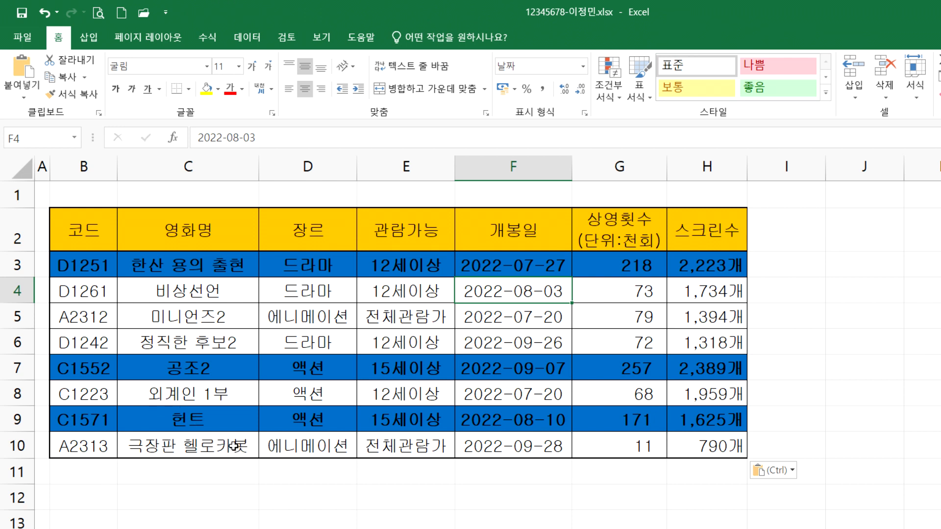
Switch to Notepad and write the heading line "제3작업 > 피벗 테이블"
{"action": "left_click", "coordinate": [309, 516]}
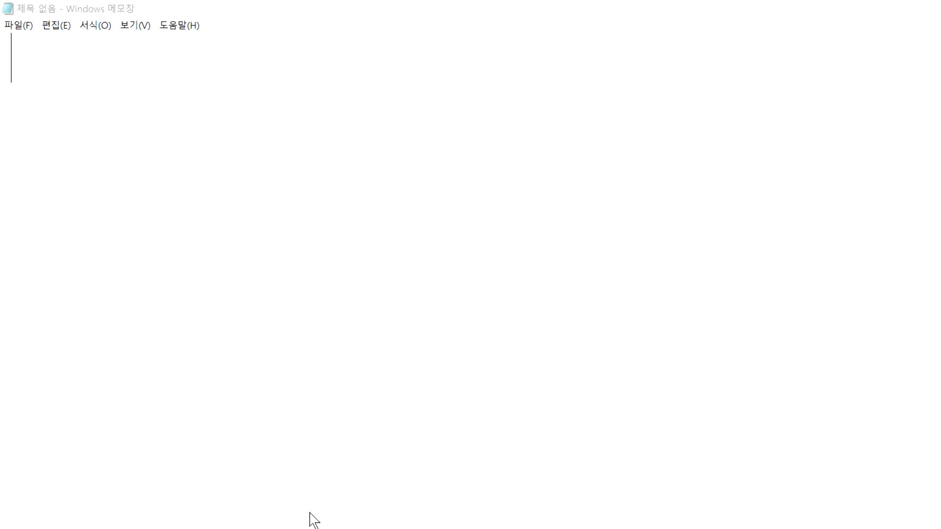
{"action": "type", "text": "제2"}
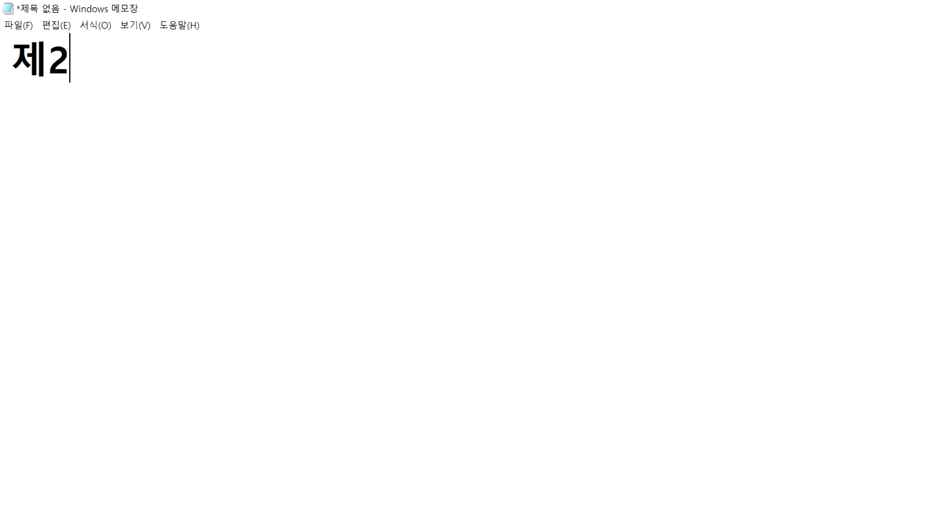
{"action": "key", "text": "BackSpace"}
{"action": "type", "text": "3ㅈㄱ"}
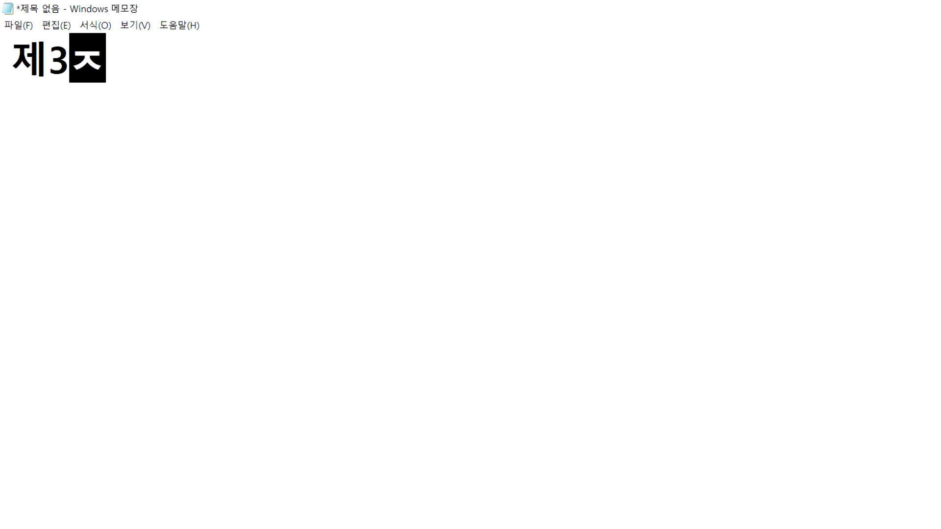
{"action": "key", "text": "BackSpace"}
{"action": "key", "text": "BackSpace"}
{"action": "type", "text": "작업"}
{"action": "key", "text": "Return"}
{"action": "key", "text": "BackSpace"}
{"action": "type", "text": "?"}
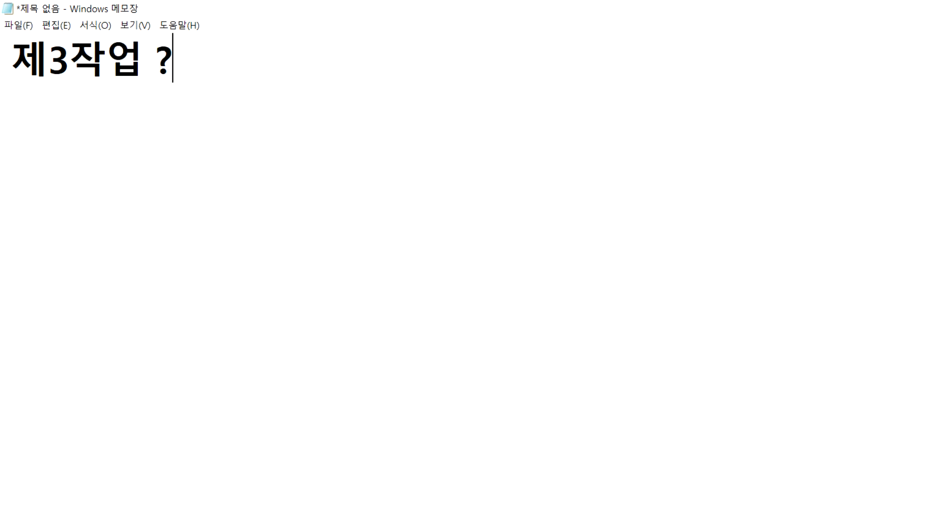
{"action": "key", "text": "BackSpace"}
{"action": "key", "text": "BackSpace"}
{"action": "type", "text": "> 피"}
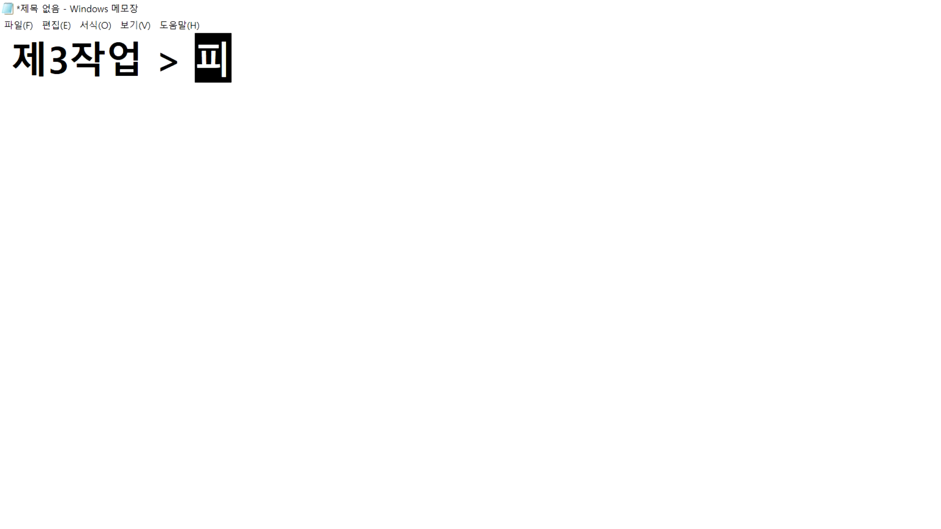
{"action": "type", "text": "벗 테일"}
{"action": "key", "text": "BackSpace"}
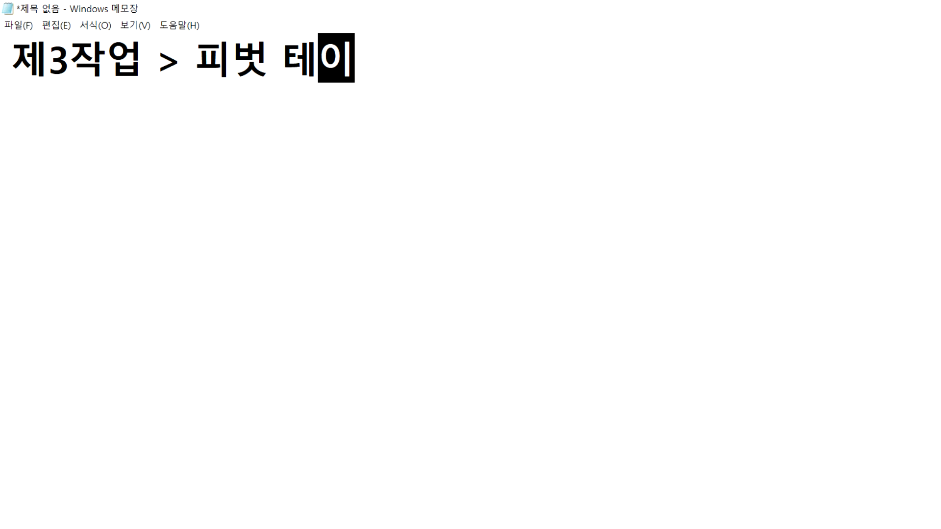
{"action": "type", "text": "블"}
{"action": "key", "text": "Return"}
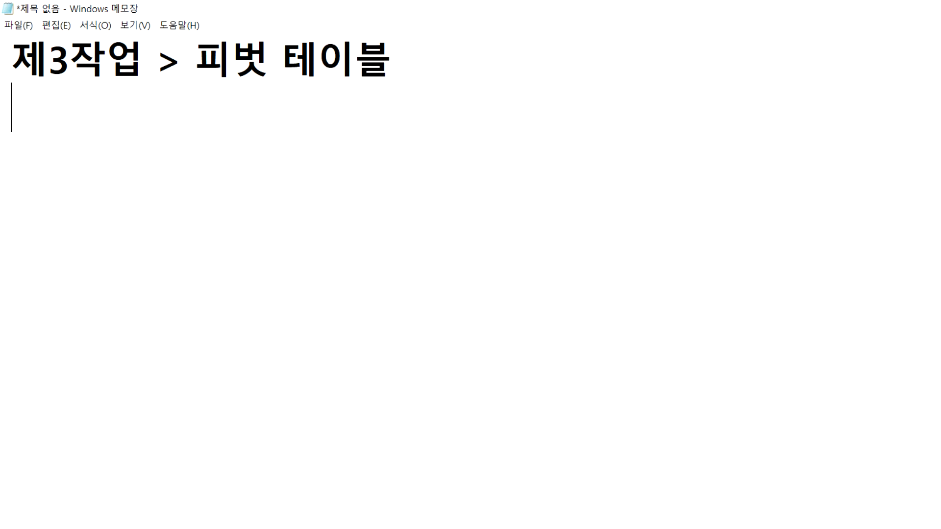
Switch back to Excel and compare the copied movie table with the source range B4:H12 on the 제1작업 sheet
{"action": "key", "text": "alt+Tab"}
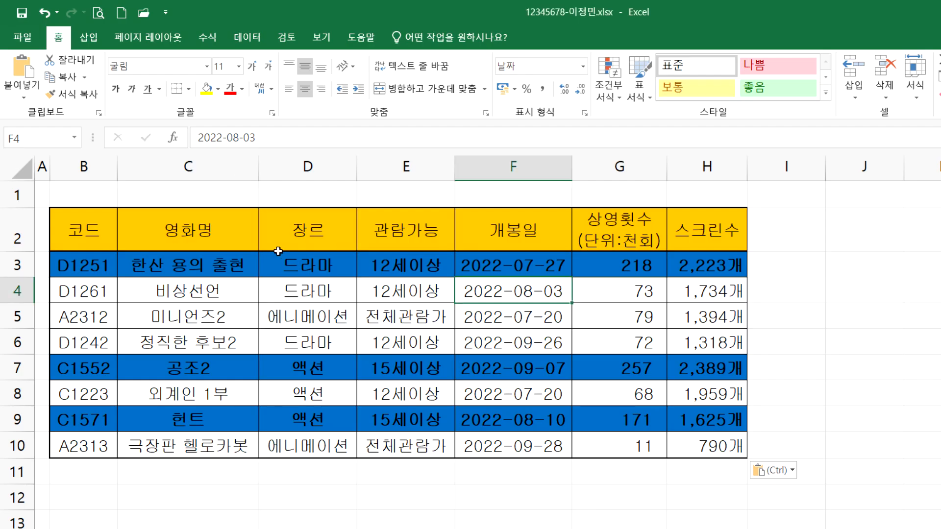
{"action": "mouse_move", "coordinate": [69, 227]}
{"action": "left_mouse_down"}
{"action": "mouse_move", "coordinate": [603, 230]}
{"action": "mouse_move", "coordinate": [567, 305]}
{"action": "mouse_move", "coordinate": [706, 446]}
{"action": "left_mouse_up"}
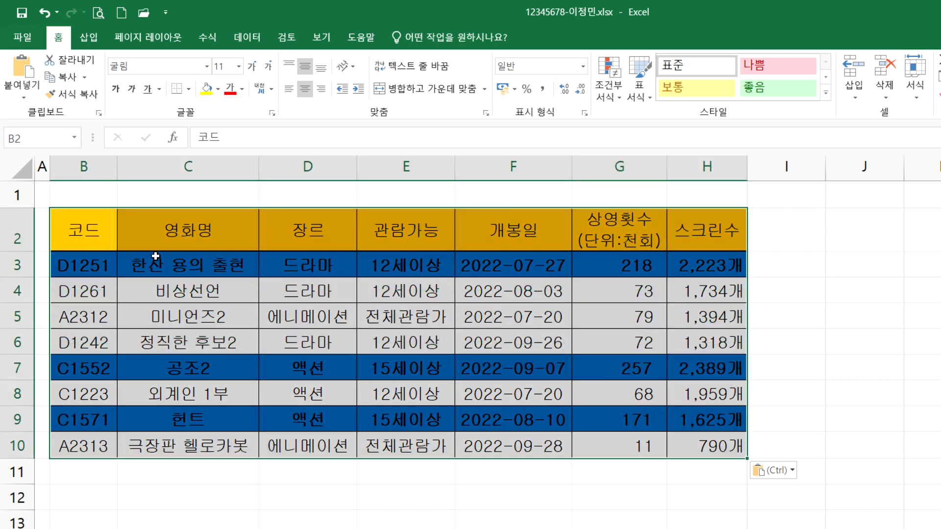
{"action": "left_click", "coordinate": [307, 290]}
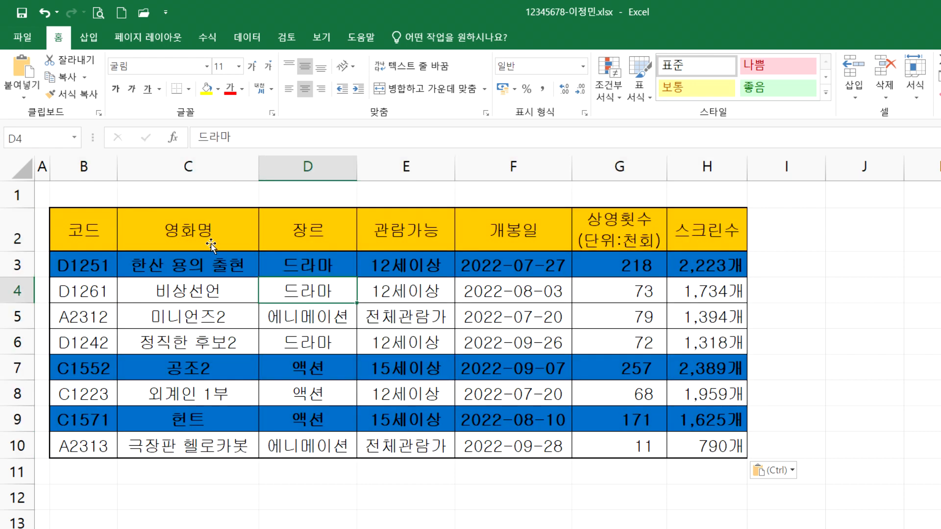
{"action": "left_click", "coordinate": [75, 482]}
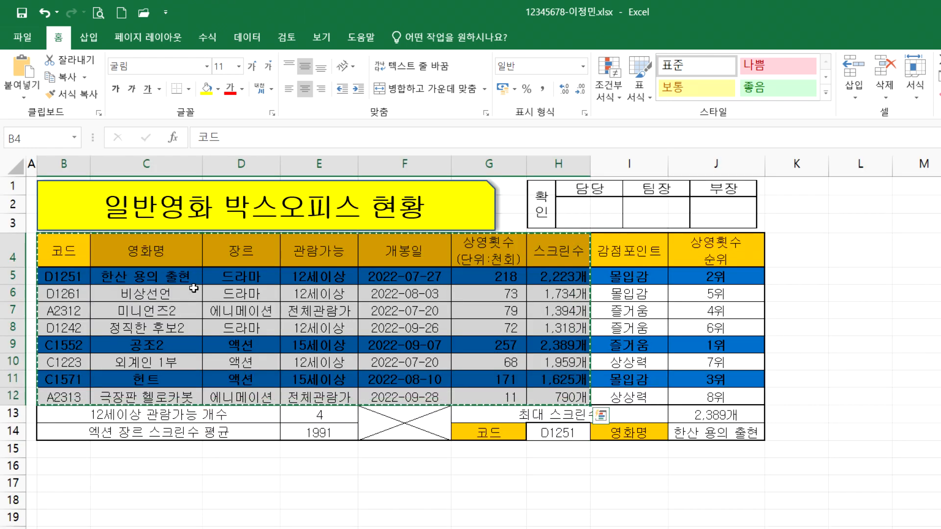
{"action": "mouse_move", "coordinate": [492, 199]}
{"action": "left_mouse_down"}
{"action": "mouse_move", "coordinate": [585, 239]}
{"action": "mouse_move", "coordinate": [585, 323]}
{"action": "left_mouse_up"}
{"action": "left_click", "coordinate": [61, 331]}
{"action": "left_click_drag", "start_coordinate": [62, 332], "coordinate": [603, 346]}
{"action": "mouse_move", "coordinate": [42, 193]}
{"action": "left_mouse_down"}
{"action": "mouse_move", "coordinate": [363, 215]}
{"action": "mouse_move", "coordinate": [432, 285]}
{"action": "left_mouse_up"}
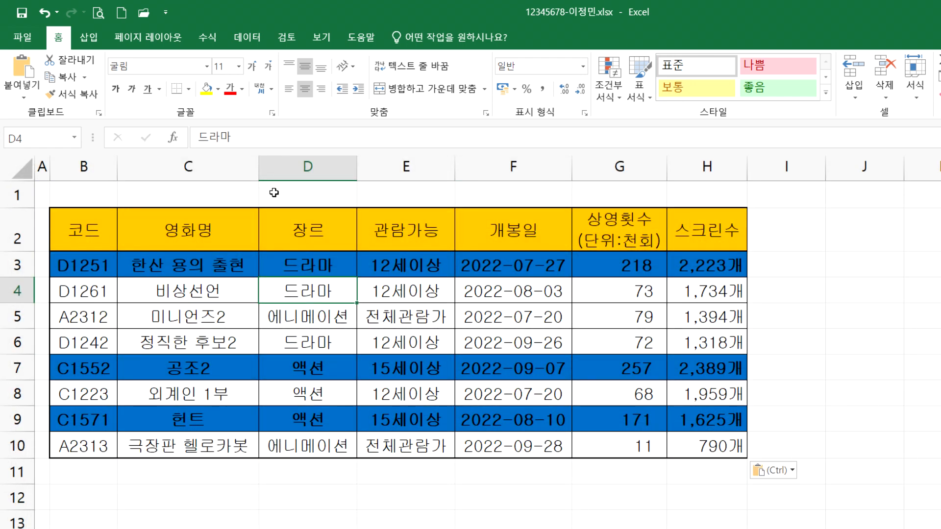
Delete all columns from B onward on the sheet holding the copied movie table and select cell B1
{"action": "left_click", "coordinate": [78, 167]}
{"action": "key", "text": "ctrl+shift+Right"}
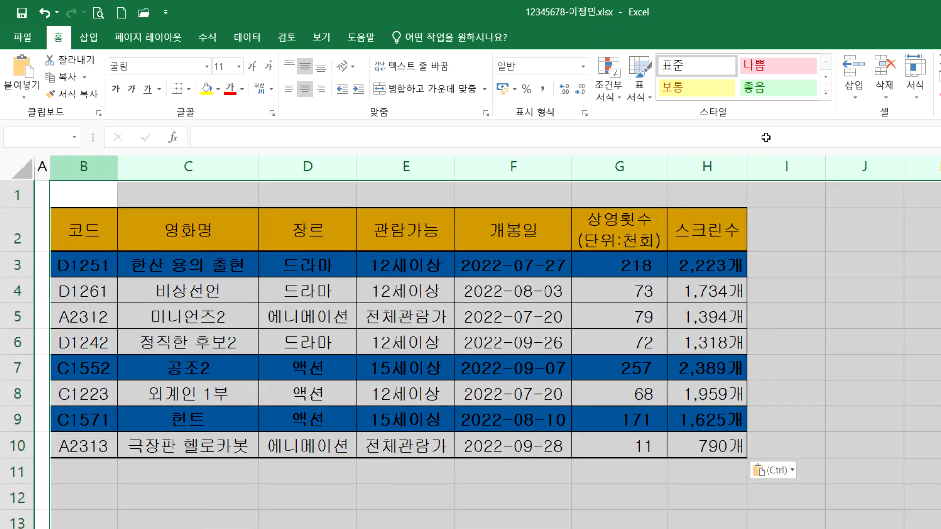
{"action": "right_click", "coordinate": [453, 237]}
{"action": "key", "text": "d"}
{"action": "left_click", "coordinate": [81, 194]}
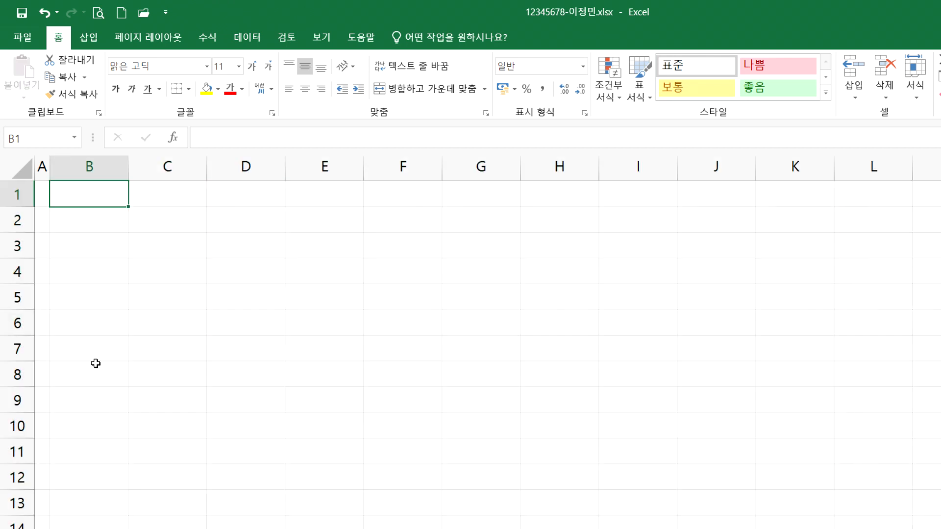
Create a pivot table from range B4:H12 of the 제1작업 sheet, placed at cell B2 of the existing 제3작업 sheet
{"action": "left_click", "coordinate": [68, 479]}
{"action": "left_click_drag", "start_coordinate": [45, 197], "coordinate": [462, 317]}
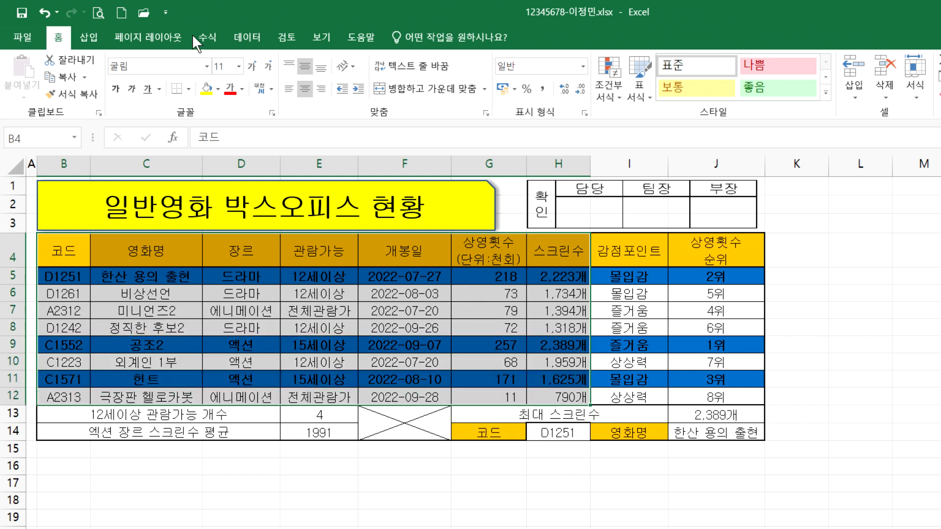
{"action": "left_click", "coordinate": [74, 34]}
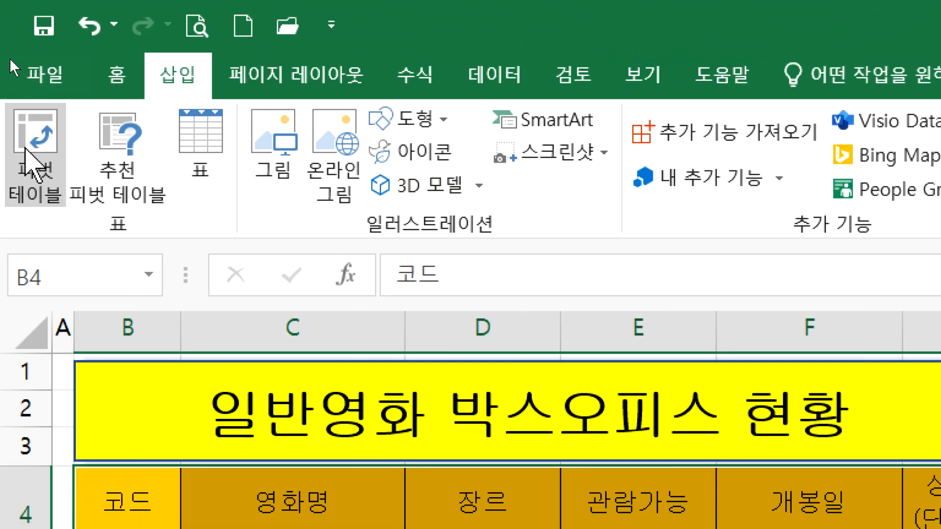
{"action": "left_click", "coordinate": [27, 152]}
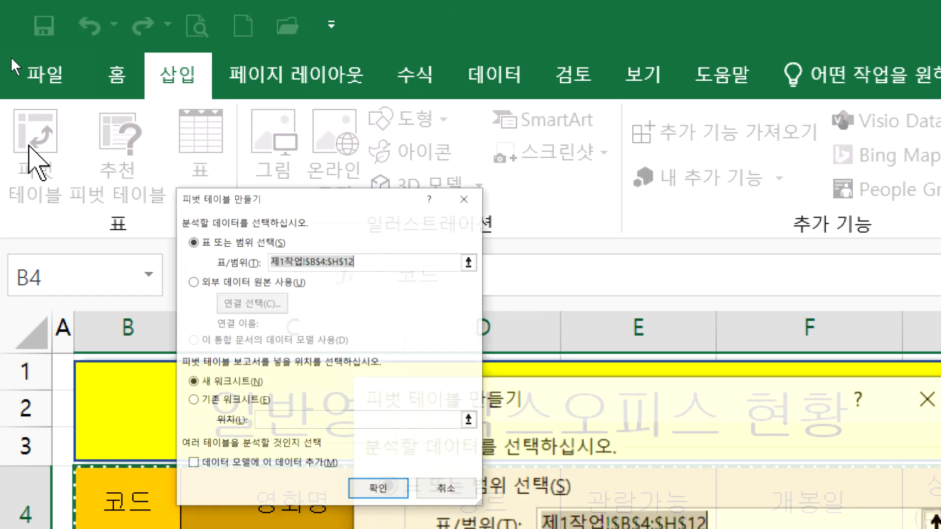
{"action": "left_click_drag", "start_coordinate": [649, 387], "coordinate": [727, 81]}
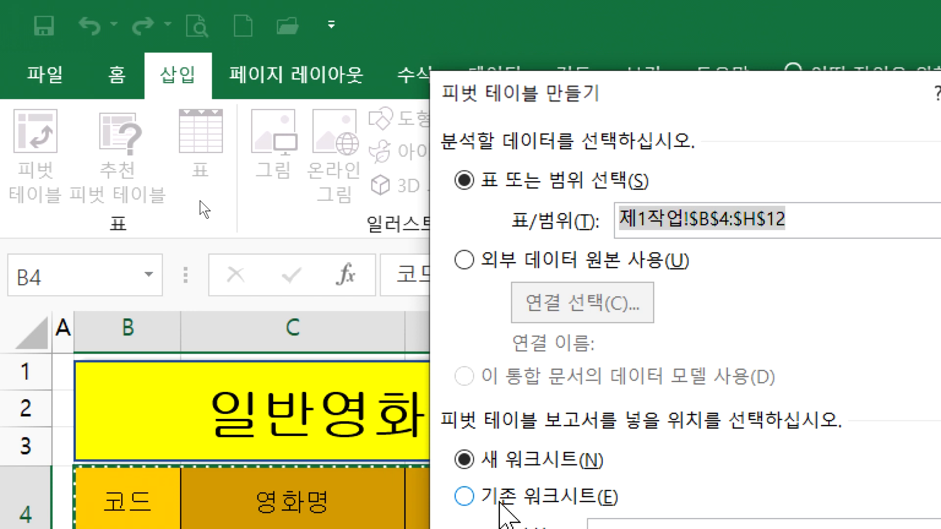
{"action": "left_click", "coordinate": [501, 498]}
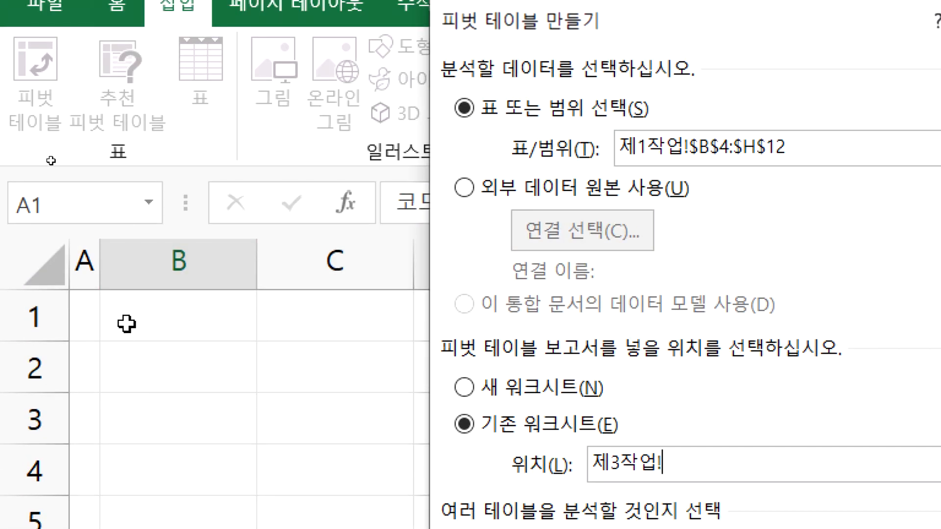
{"action": "left_click", "coordinate": [137, 366]}
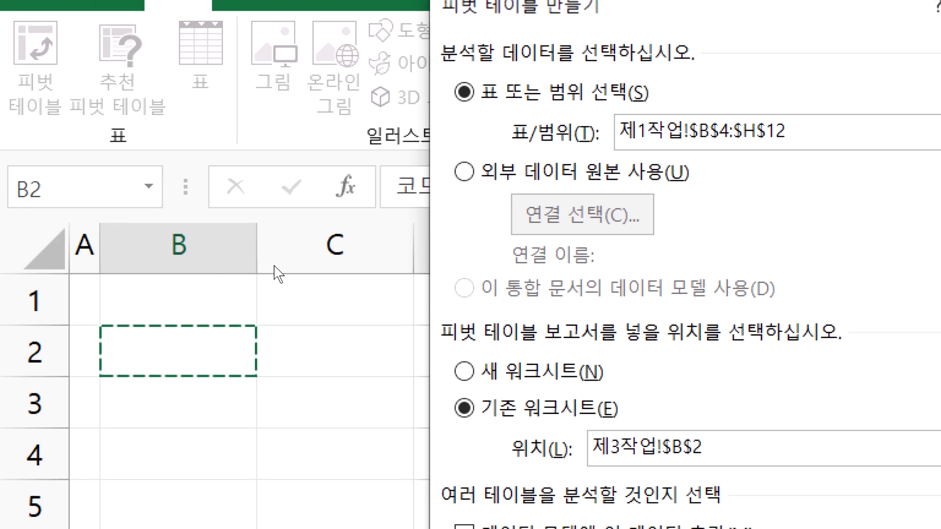
{"action": "left_click", "coordinate": [318, 278]}
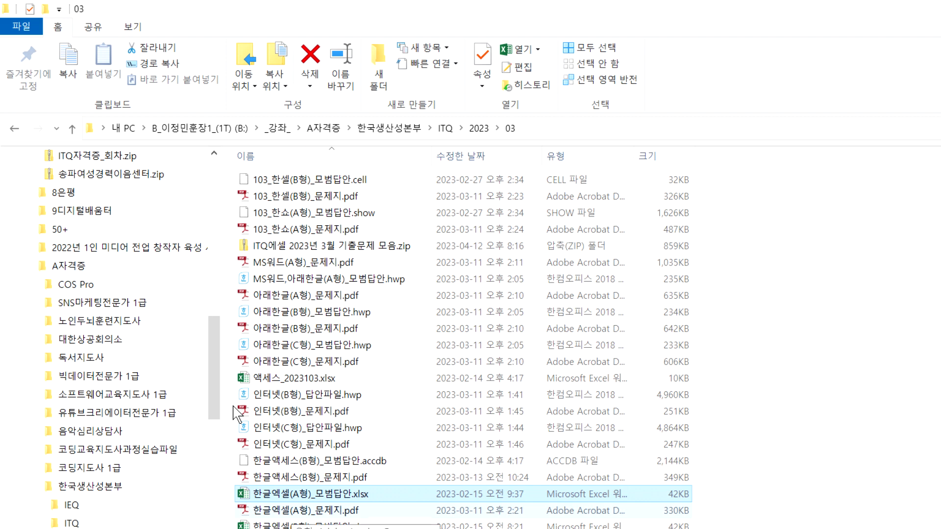
Open 한글엑셀(A형)_문제지.pdf from File Explorer and examine the conditions and expected output of the 제3작업 pivot table task
{"action": "key", "text": "Down"}
{"action": "key", "text": "Return"}
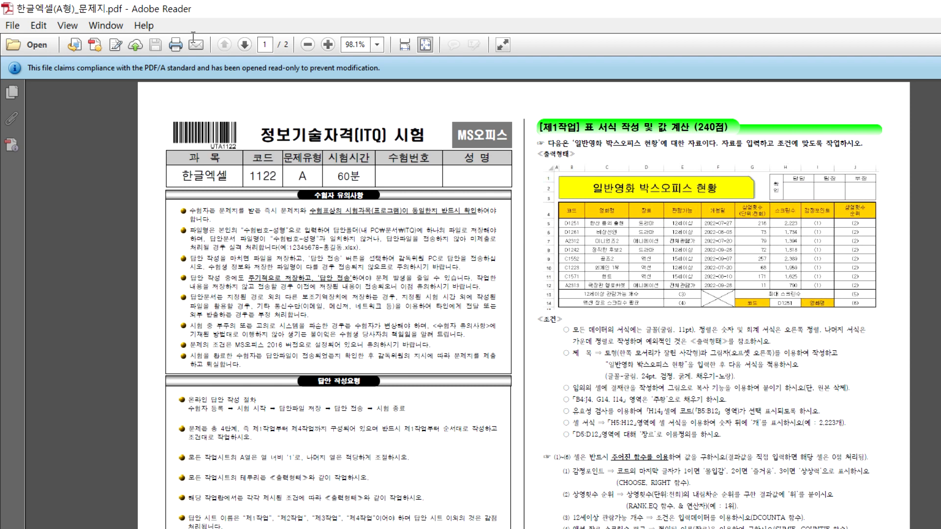
{"action": "scroll", "coordinate": [463, 452], "scroll_direction": "down", "scroll_amount": 10}
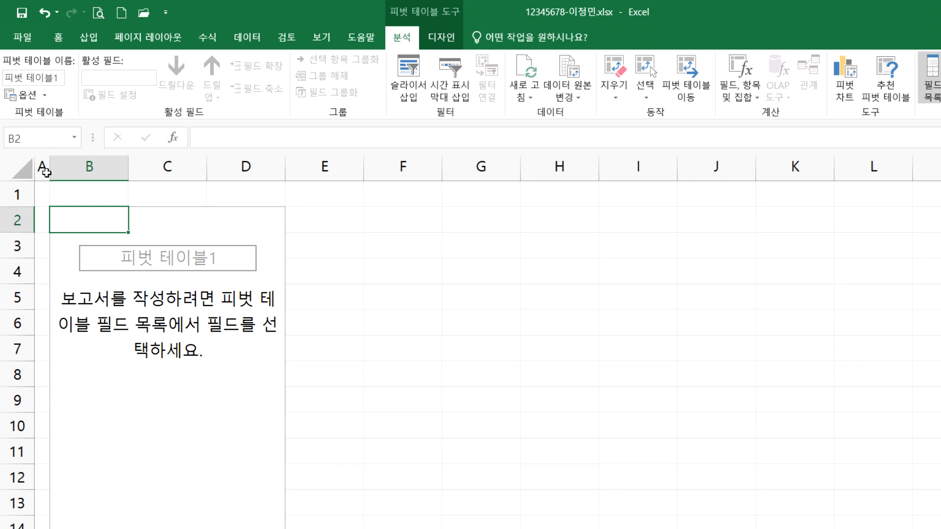
{"action": "left_click", "coordinate": [694, 528]}
{"action": "scroll", "coordinate": [185, 390], "scroll_direction": "up", "scroll_amount": 5}
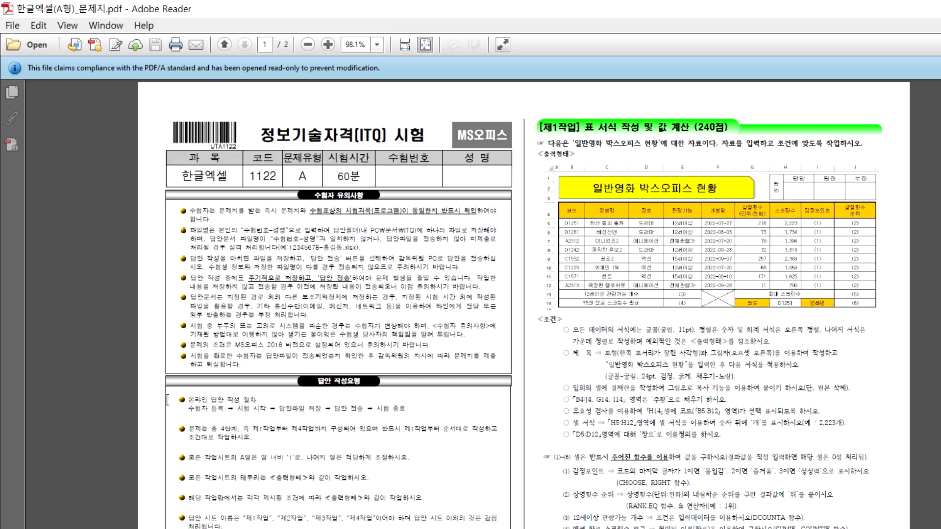
{"action": "scroll", "coordinate": [167, 396], "scroll_direction": "down", "scroll_amount": 5}
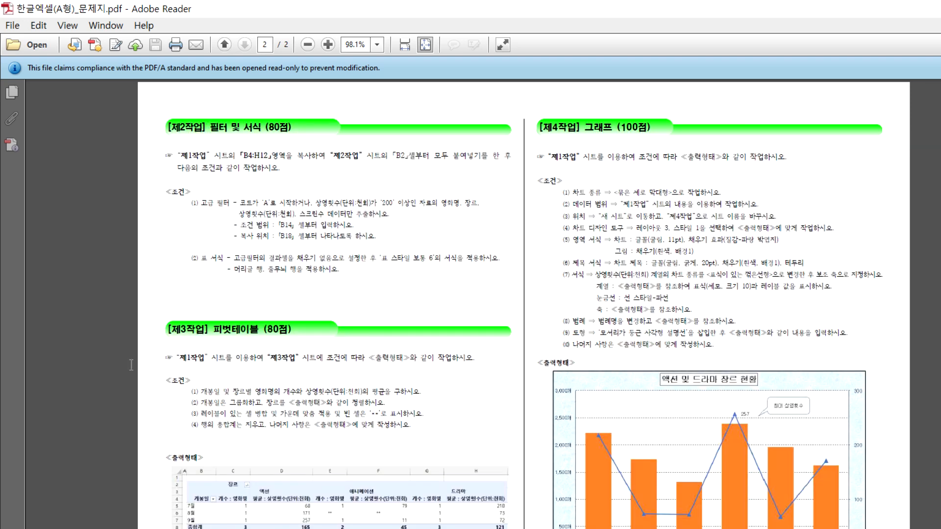
{"action": "scroll", "coordinate": [158, 394], "scroll_direction": "up", "scroll_amount": 5}
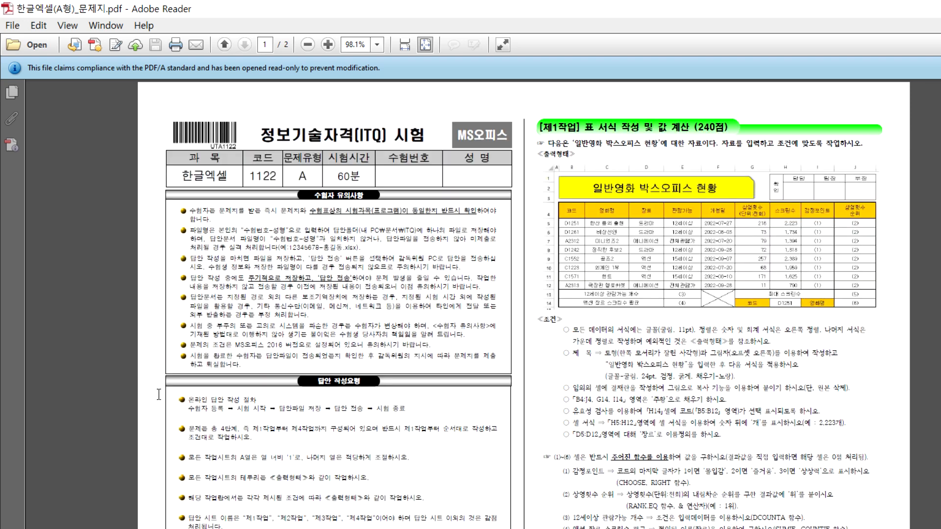
{"action": "scroll", "coordinate": [158, 394], "scroll_direction": "down", "scroll_amount": 5}
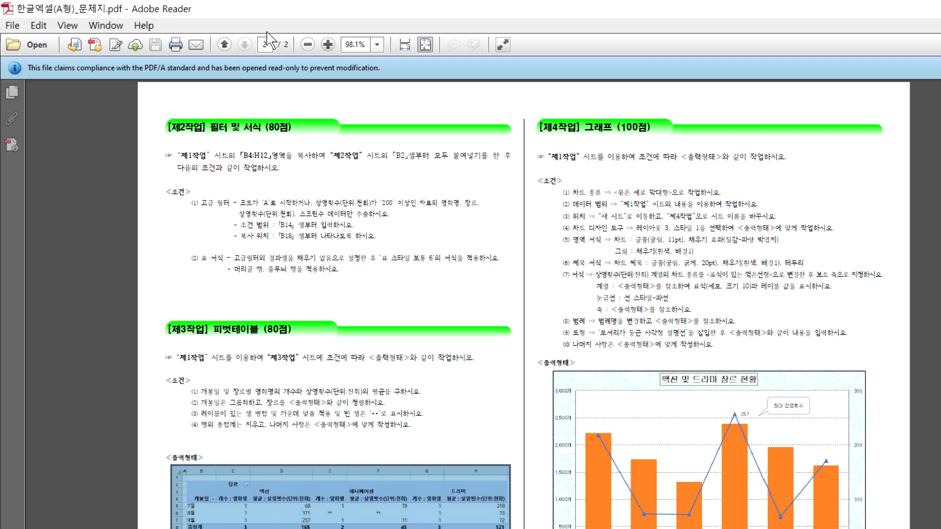
{"action": "scroll", "coordinate": [263, 33], "scroll_direction": "up", "scroll_amount": 2}
{"action": "scroll", "coordinate": [263, 38], "scroll_direction": "up", "scroll_amount": 4}
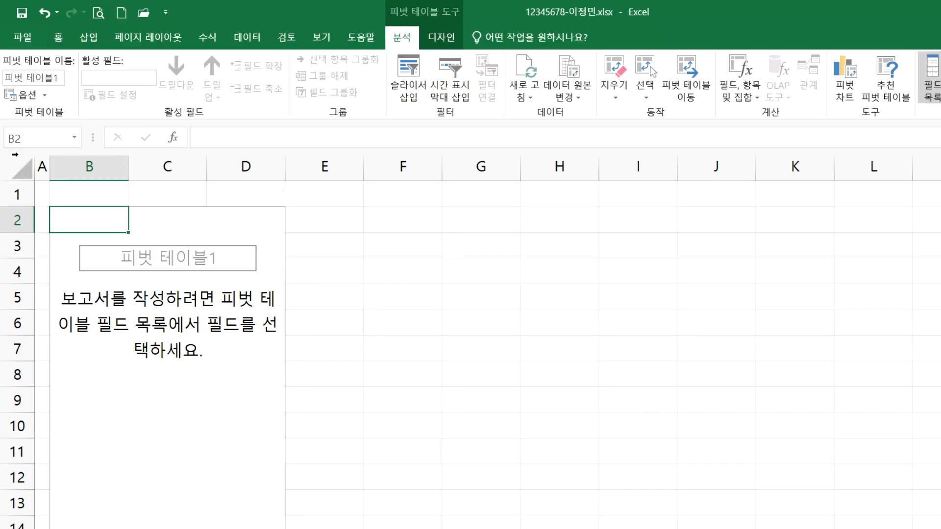
Delete row 1 and columns B to D to remove the empty pivot table, and select cell B2
{"action": "right_click", "coordinate": [16, 194]}
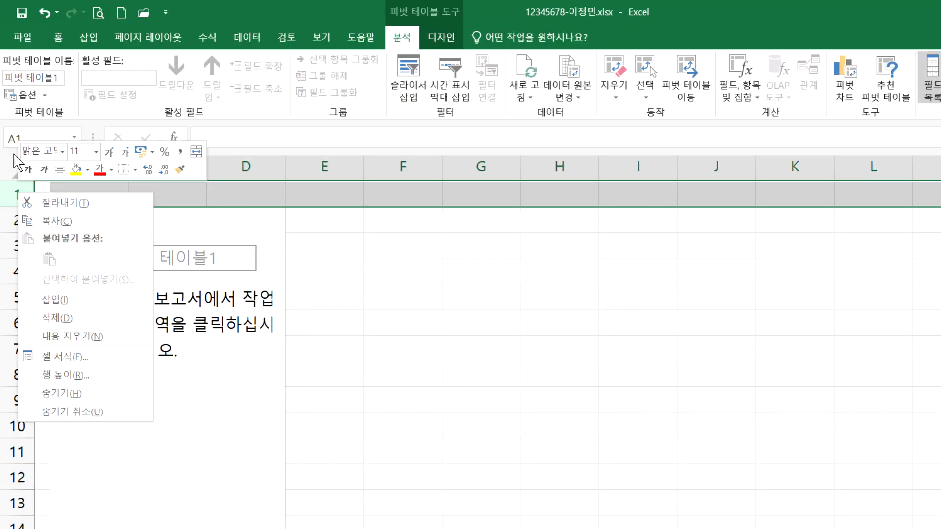
{"action": "left_click", "coordinate": [58, 318]}
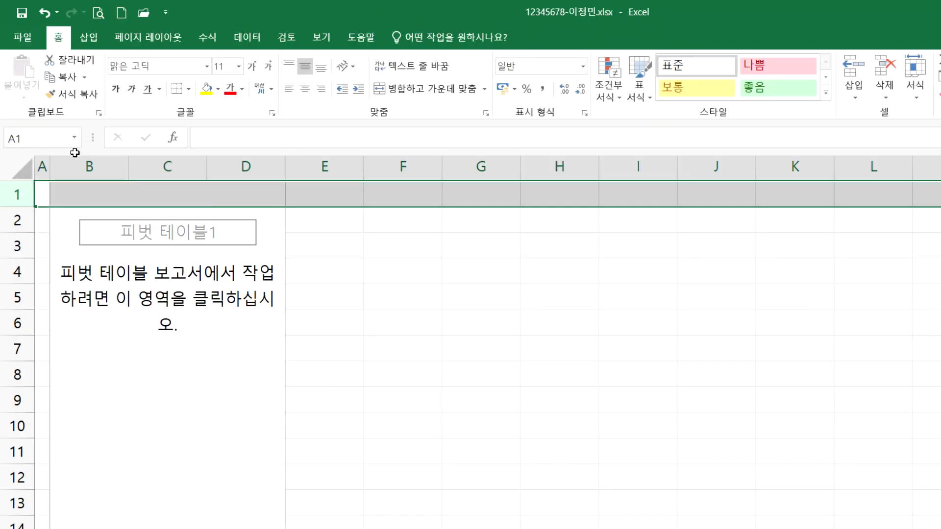
{"action": "left_click_drag", "start_coordinate": [73, 159], "coordinate": [246, 167]}
{"action": "right_click", "coordinate": [256, 168]}
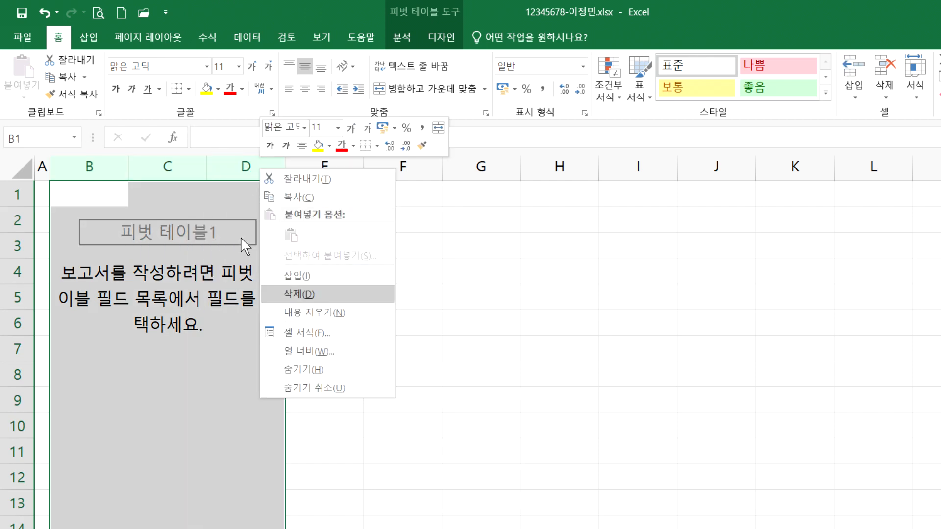
{"action": "left_click", "coordinate": [286, 294]}
{"action": "left_click", "coordinate": [93, 220]}
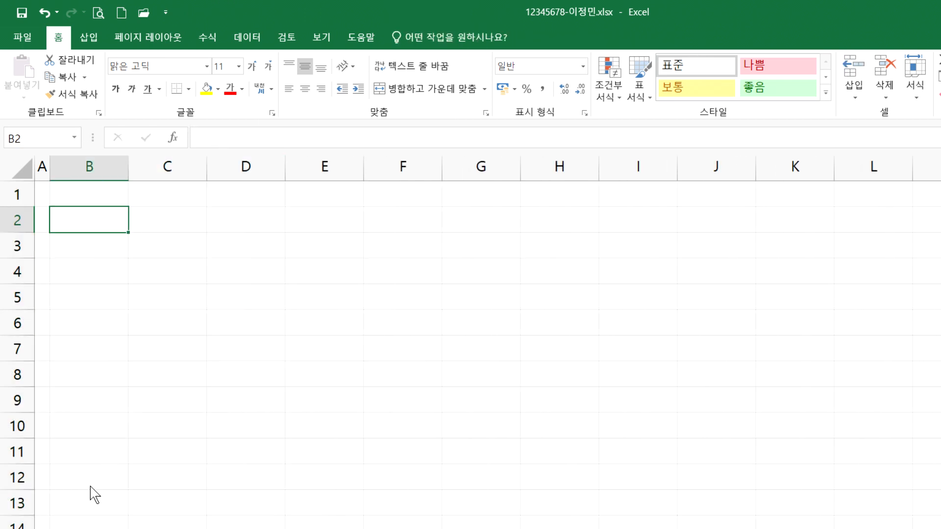
Create a pivot table from range B4:H12 of the 제1작업 sheet at cell B2 of the existing 제3작업 sheet
{"action": "left_click", "coordinate": [91, 527]}
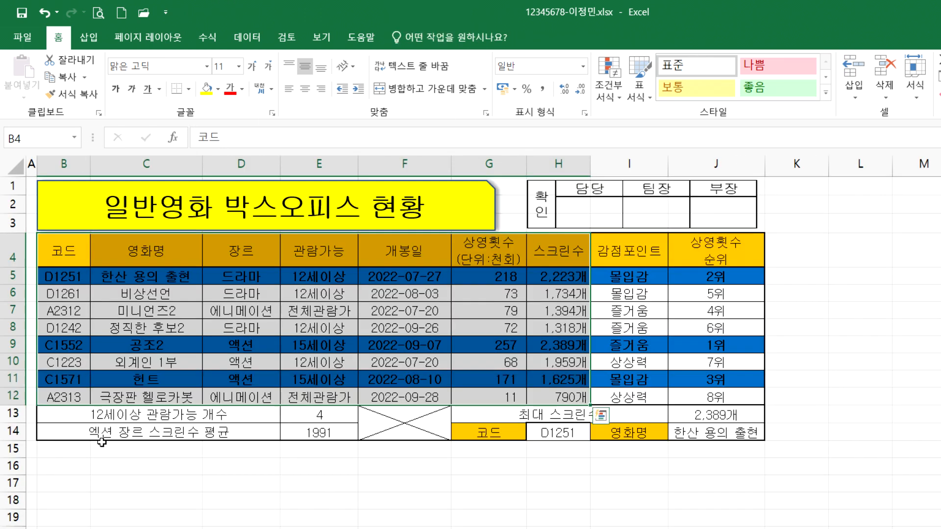
{"action": "left_click", "coordinate": [74, 38]}
{"action": "left_click", "coordinate": [18, 74]}
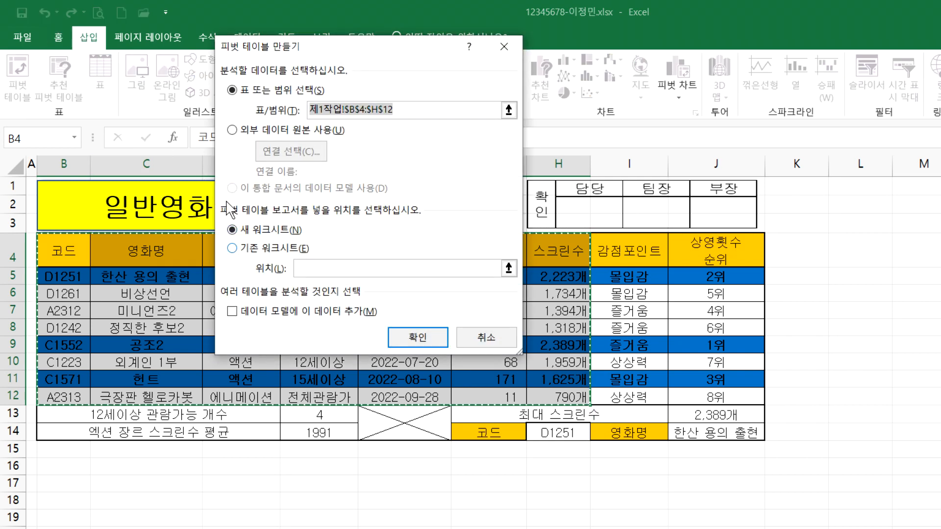
{"action": "left_click", "coordinate": [232, 248]}
{"action": "left_click", "coordinate": [154, 522]}
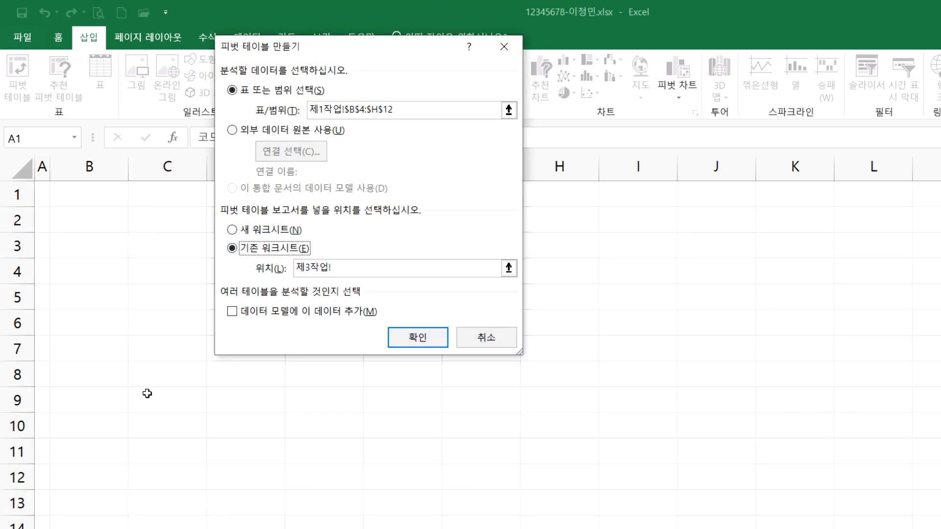
{"action": "left_click", "coordinate": [88, 218]}
{"action": "key", "text": "Return"}
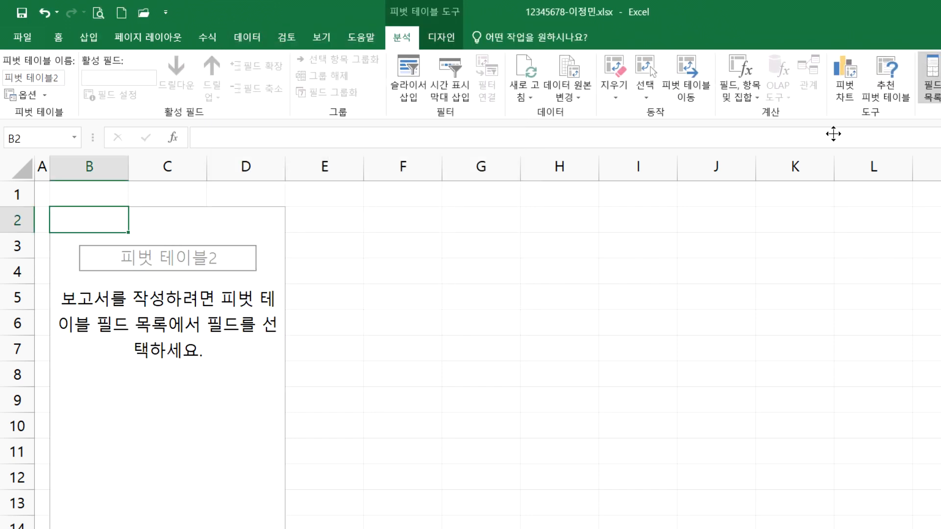
Float the pivot table field list beside the empty pivot table and enlarge it to show the fields and all four areas
{"action": "left_click_drag", "start_coordinate": [834, 135], "coordinate": [403, 128]}
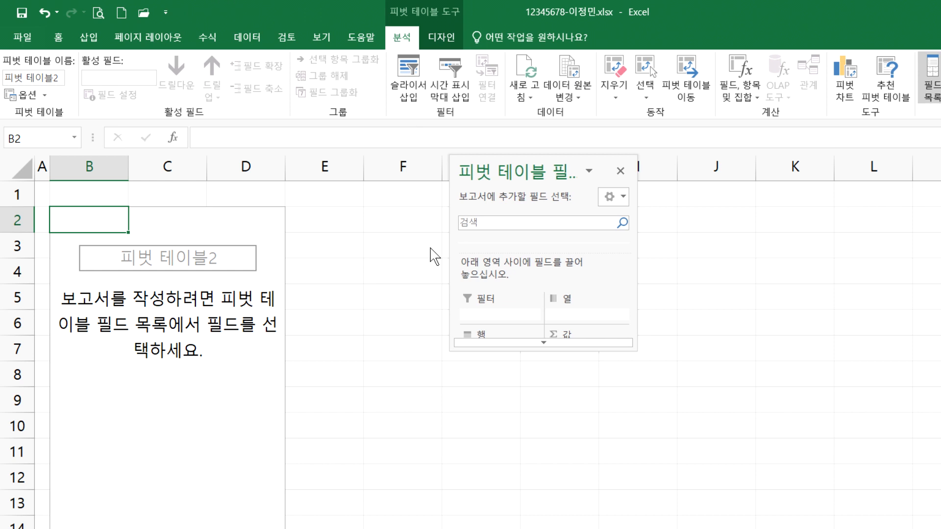
{"action": "left_click_drag", "start_coordinate": [443, 350], "coordinate": [430, 497]}
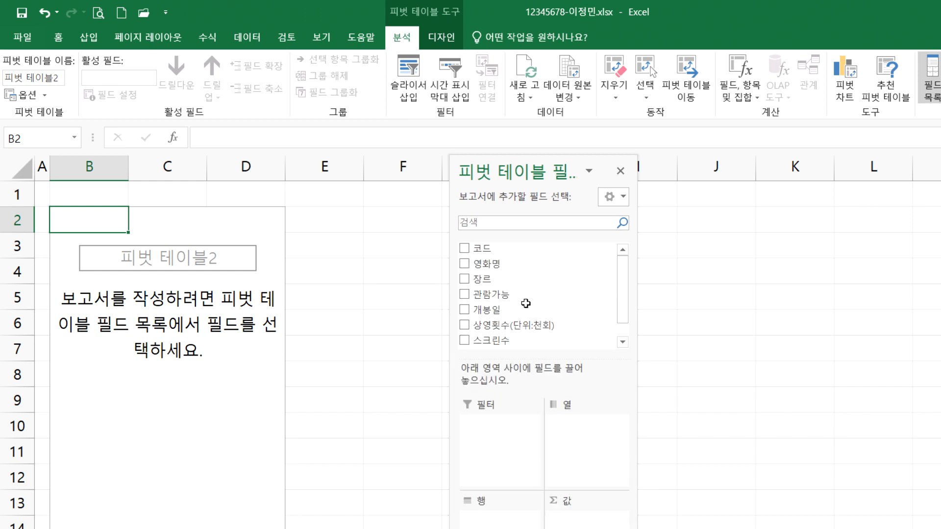
{"action": "left_click_drag", "start_coordinate": [509, 304], "coordinate": [609, 300]}
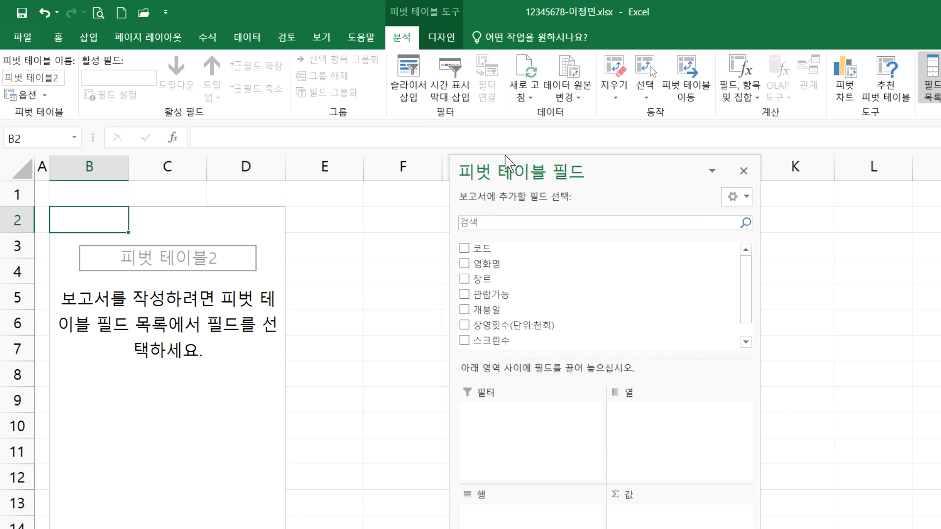
{"action": "double_click", "coordinate": [491, 133]}
{"action": "left_click_drag", "start_coordinate": [839, 139], "coordinate": [395, 115]}
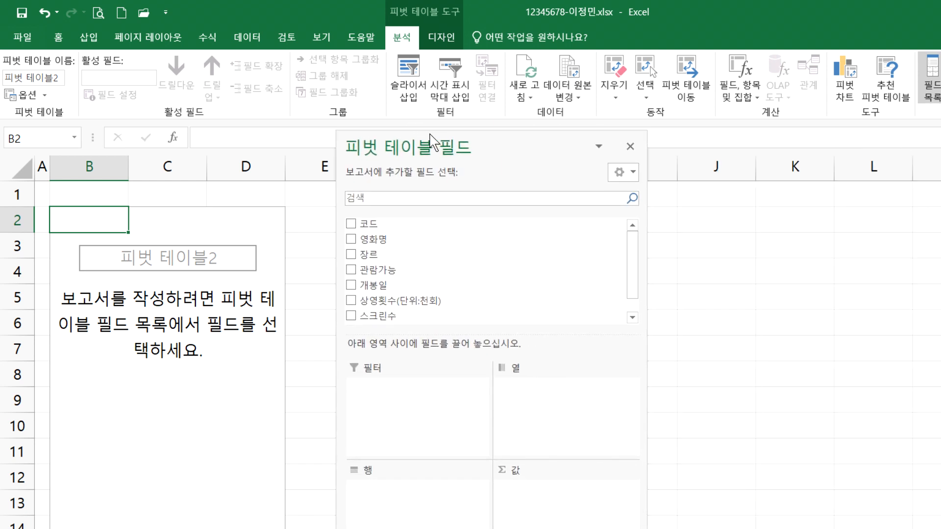
Switch to 한글엑셀(A형)_문제지.pdf and examine the 출력형태 table for its row and column fields, marking up the layout, and return to Excel
{"action": "key", "text": "alt+Tab"}
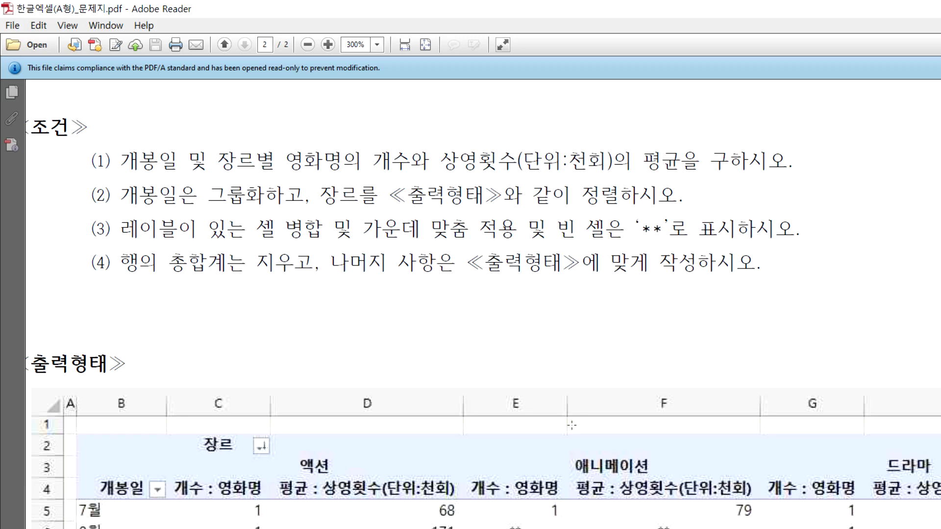
{"action": "scroll", "coordinate": [301, 305], "scroll_direction": "down", "scroll_amount": 2}
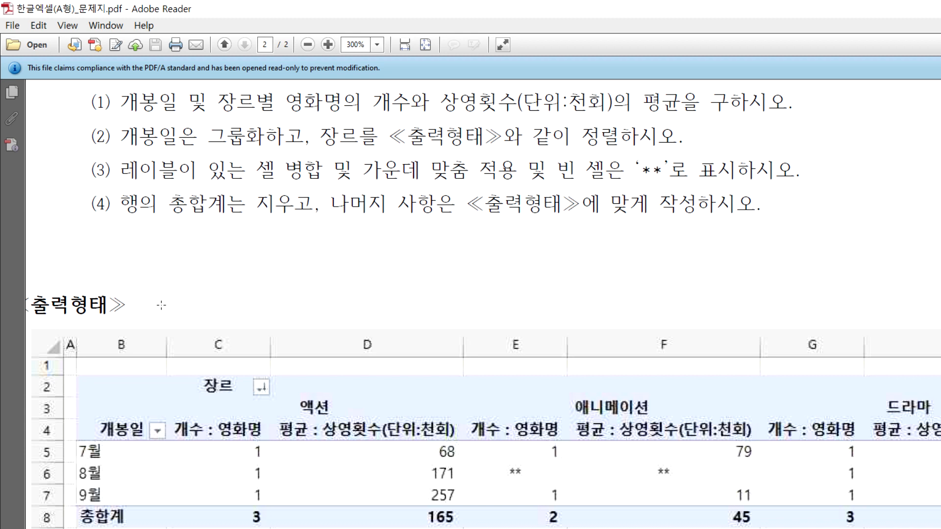
{"action": "left_click_drag", "start_coordinate": [91, 409], "coordinate": [764, 415]}
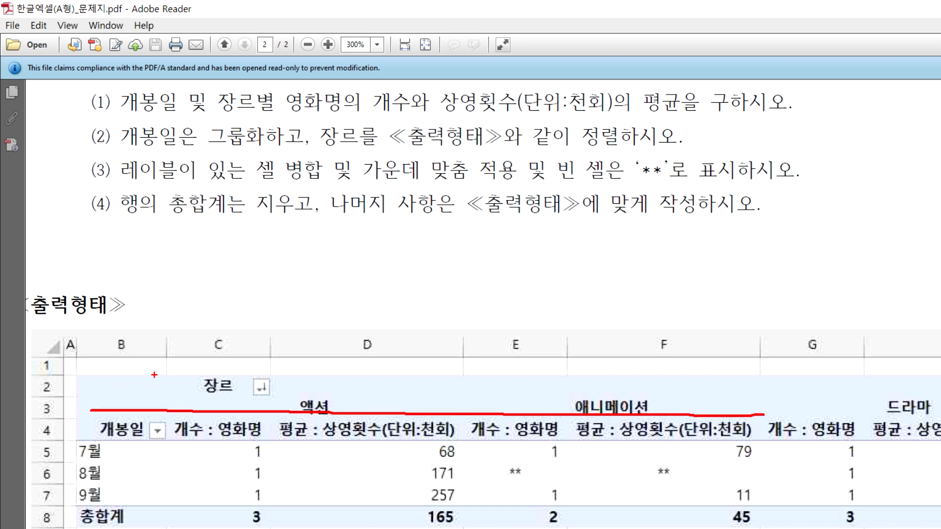
{"action": "left_click_drag", "start_coordinate": [168, 346], "coordinate": [167, 516]}
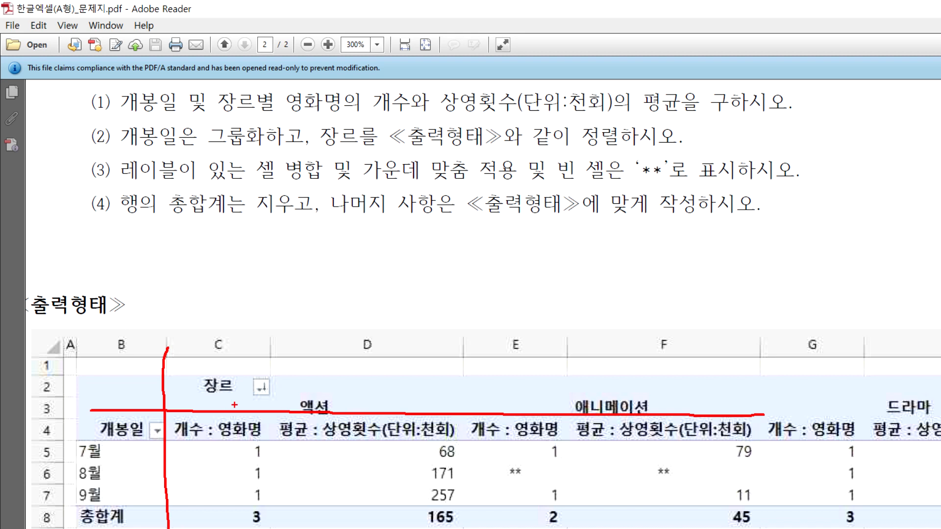
{"action": "left_click_drag", "start_coordinate": [189, 388], "coordinate": [217, 399]}
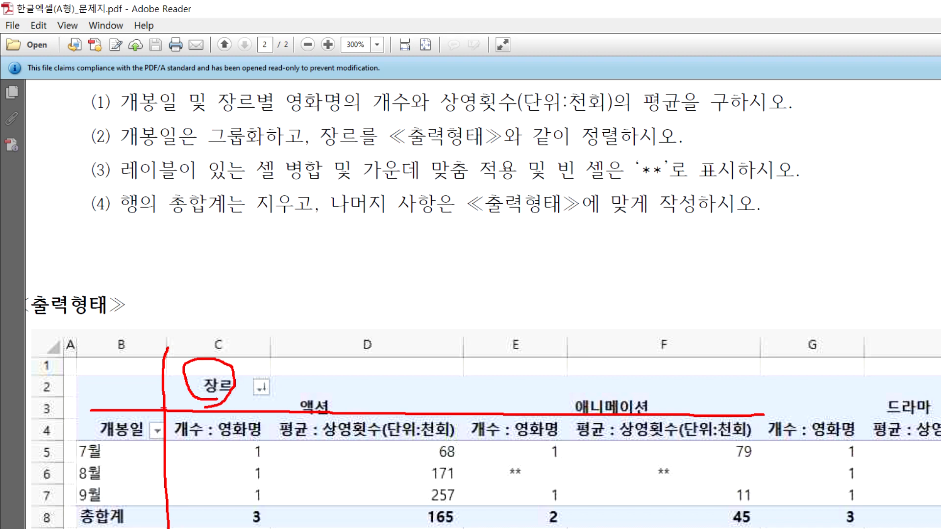
{"action": "left_click_drag", "start_coordinate": [91, 425], "coordinate": [148, 433]}
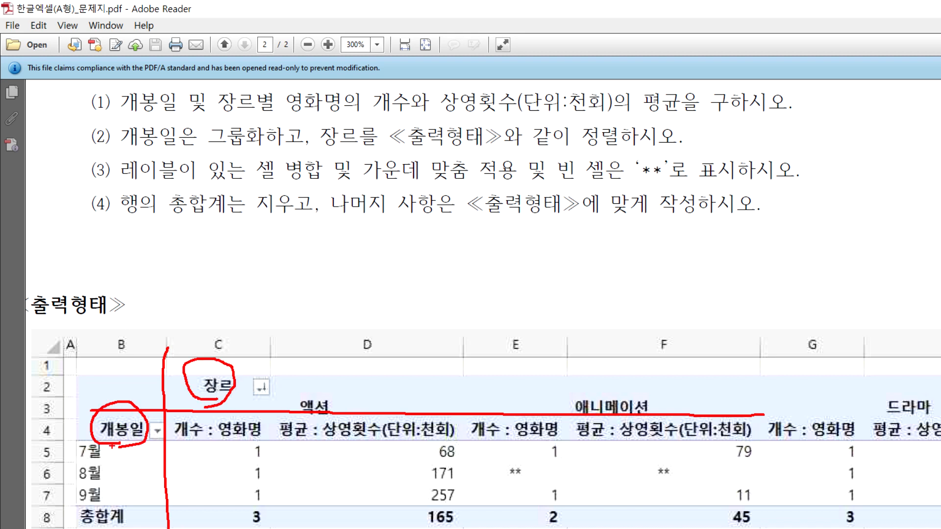
{"action": "key", "text": "Escape"}
{"action": "key", "text": "alt+Tab"}
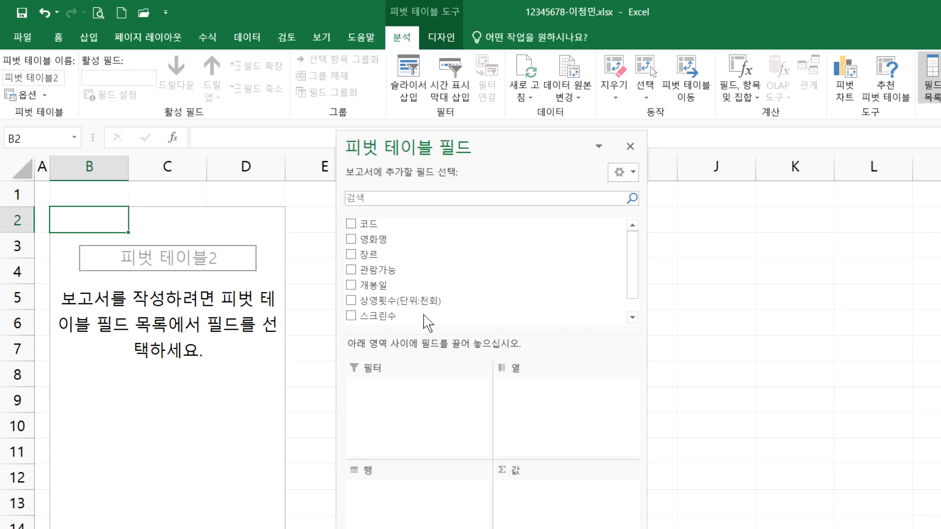
Lay out the pivot table with 장르 as columns, 개봉일 as rows, and 영화명 and 상영횟수(단위:천회) as values
{"action": "left_click_drag", "start_coordinate": [369, 255], "coordinate": [529, 387]}
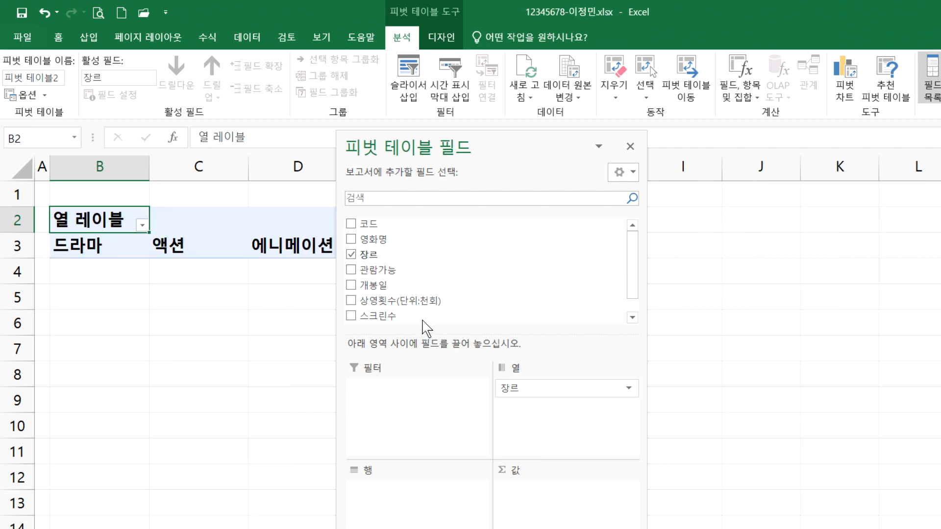
{"action": "left_click_drag", "start_coordinate": [391, 289], "coordinate": [316, 401]}
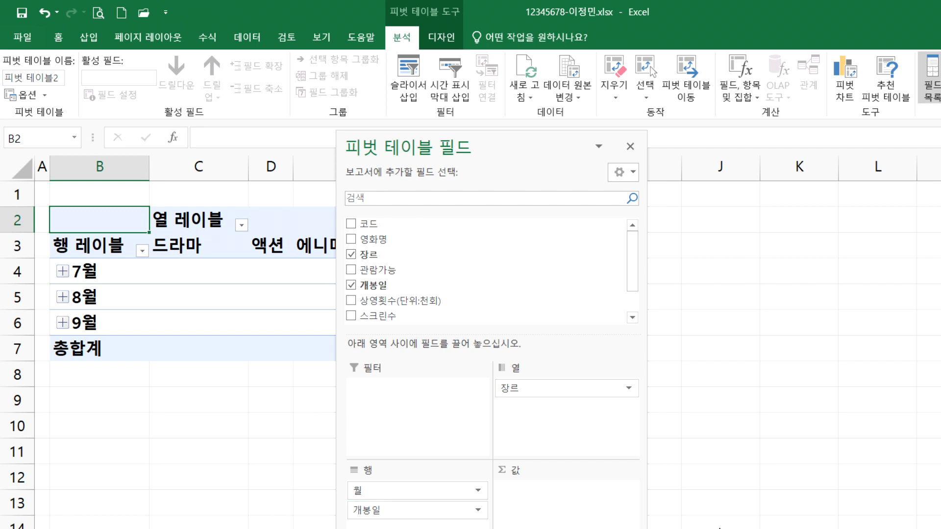
{"action": "key", "text": "alt+Tab"}
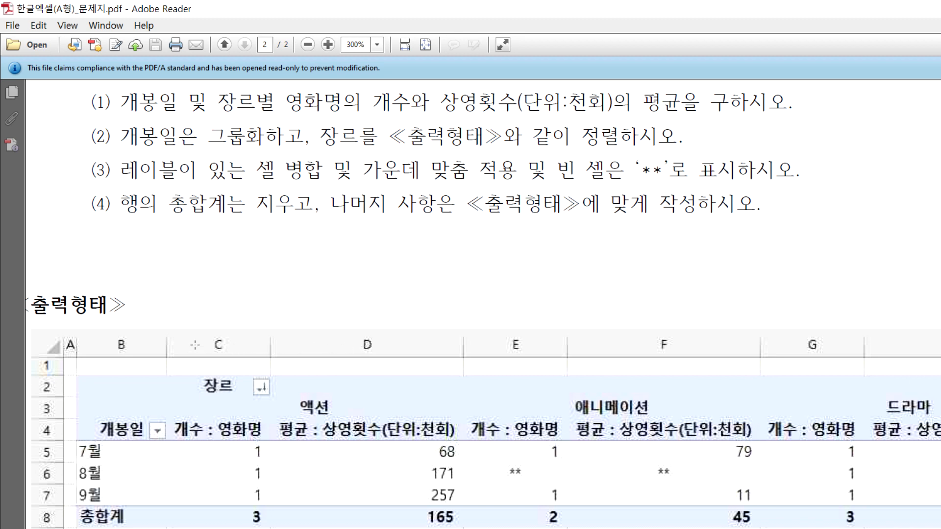
{"action": "key", "text": "alt+Tab"}
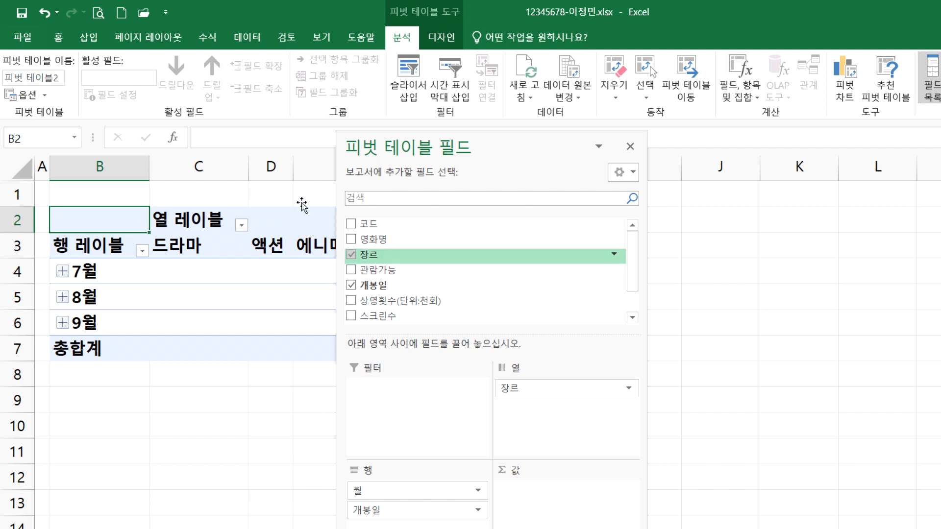
{"action": "left_click_drag", "start_coordinate": [373, 239], "coordinate": [420, 427]}
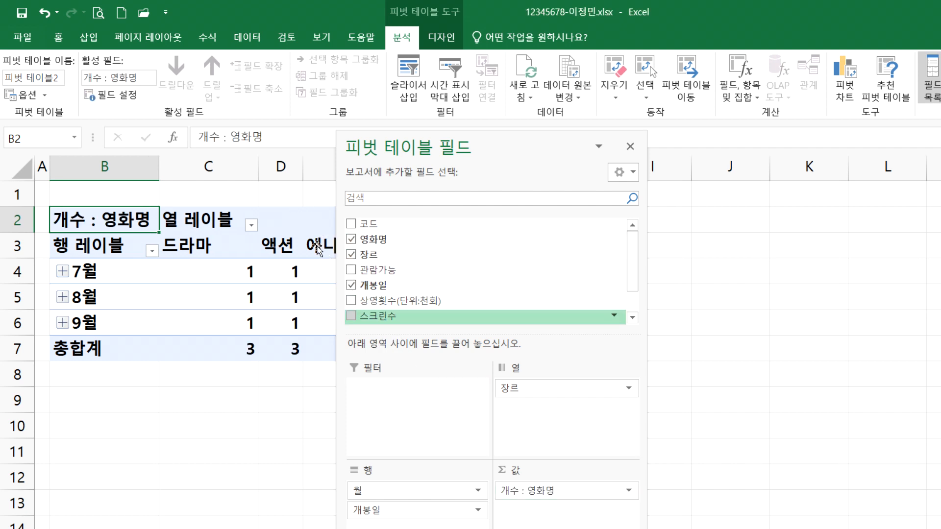
{"action": "left_click_drag", "start_coordinate": [382, 301], "coordinate": [444, 434]}
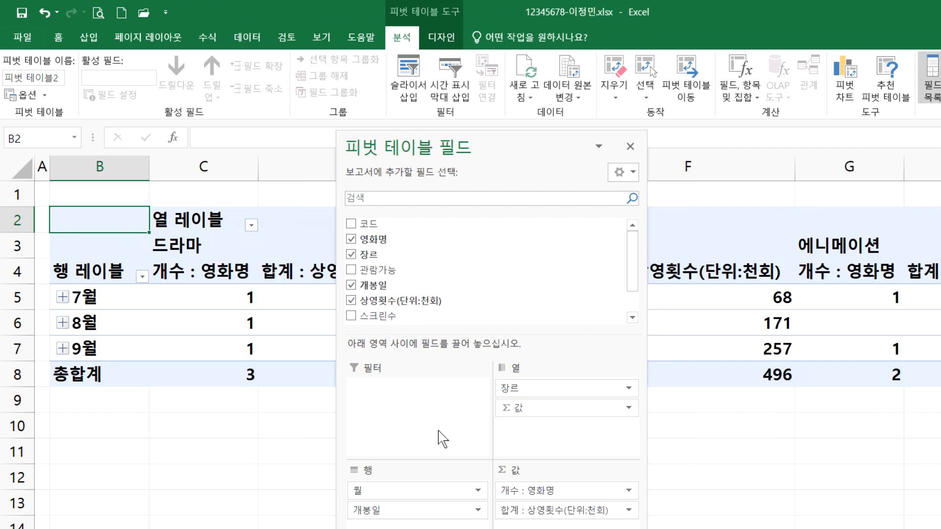
Move the pivot field list off column D and check the expected value headings in 한글엑셀(A형)_문제지.pdf
{"action": "left_click", "coordinate": [545, 491]}
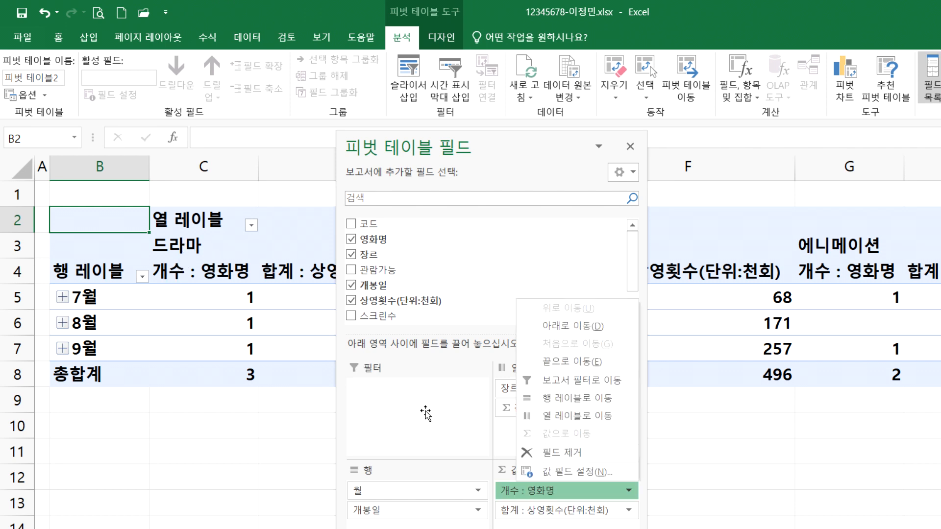
{"action": "left_click", "coordinate": [541, 510]}
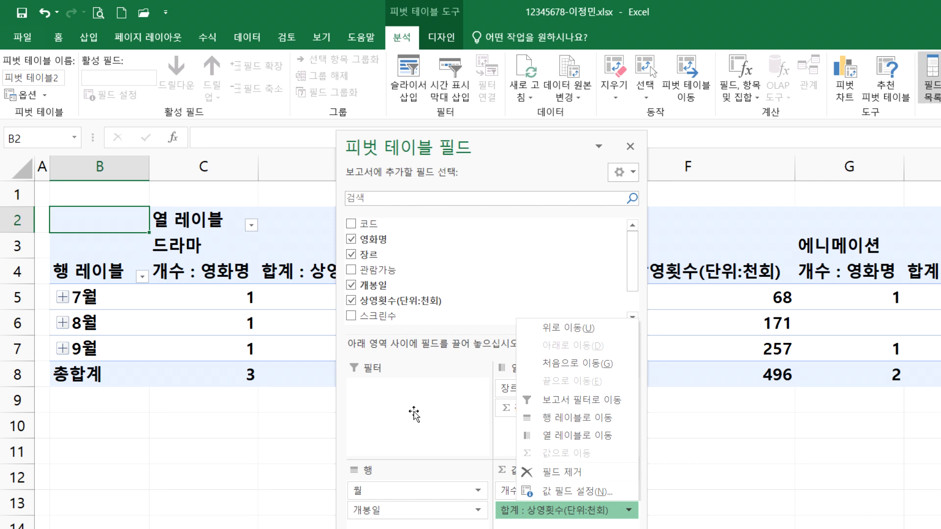
{"action": "left_click_drag", "start_coordinate": [422, 147], "coordinate": [637, 118]}
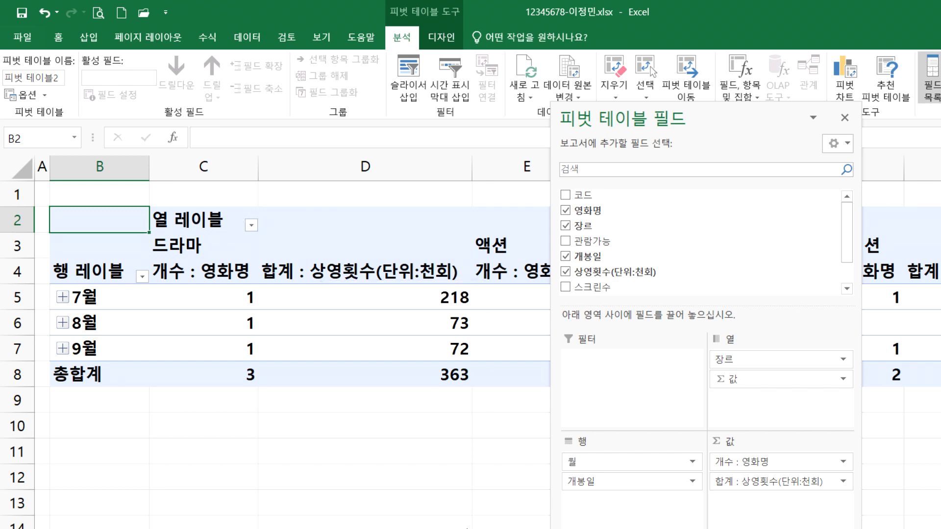
{"action": "left_click", "coordinate": [677, 526]}
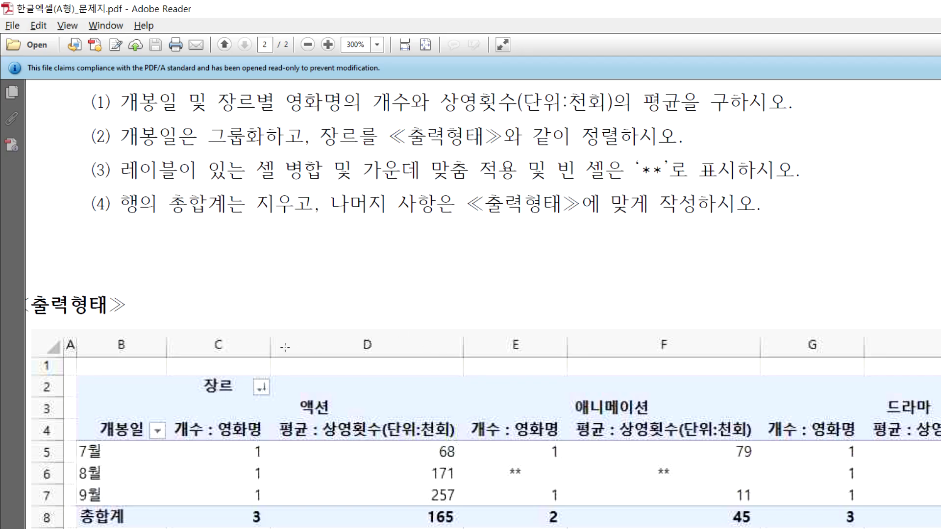
{"action": "left_click", "coordinate": [440, 525]}
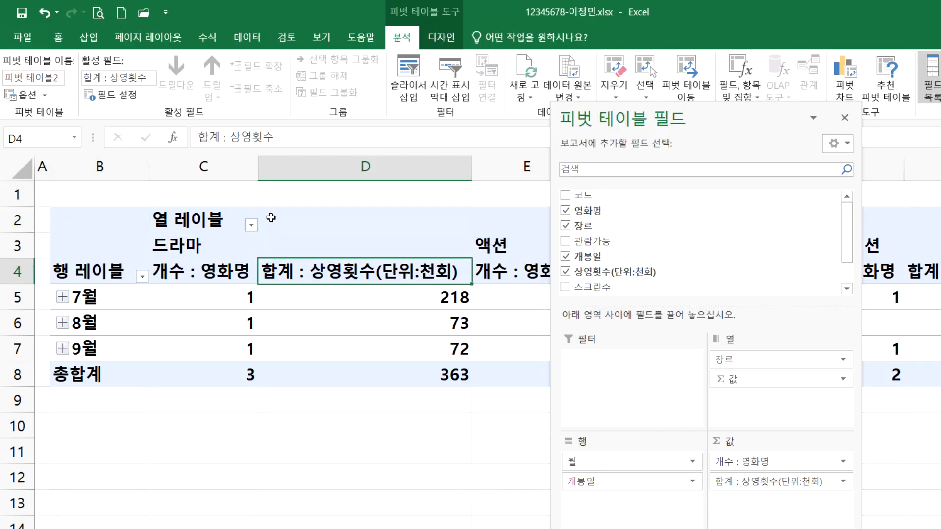
{"action": "double_click", "coordinate": [338, 271]}
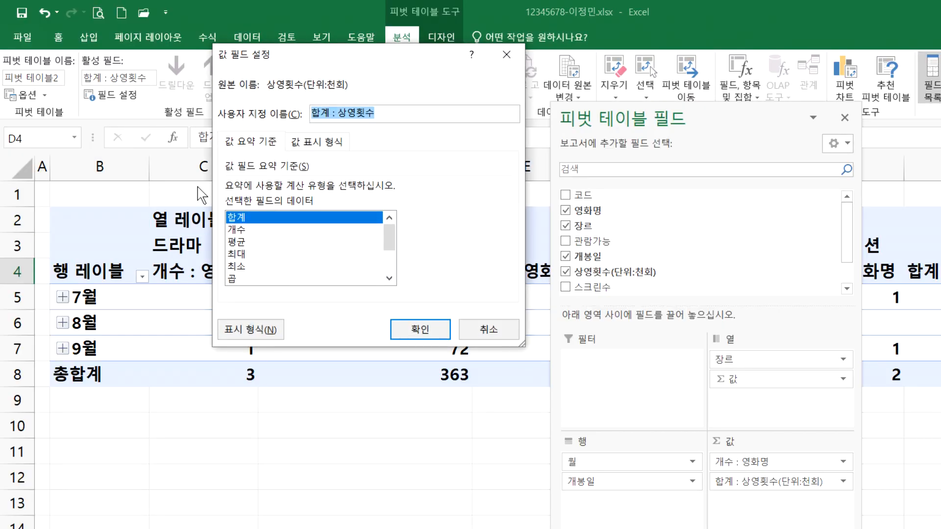
{"action": "key", "text": "Down"}
{"action": "key", "text": "Down"}
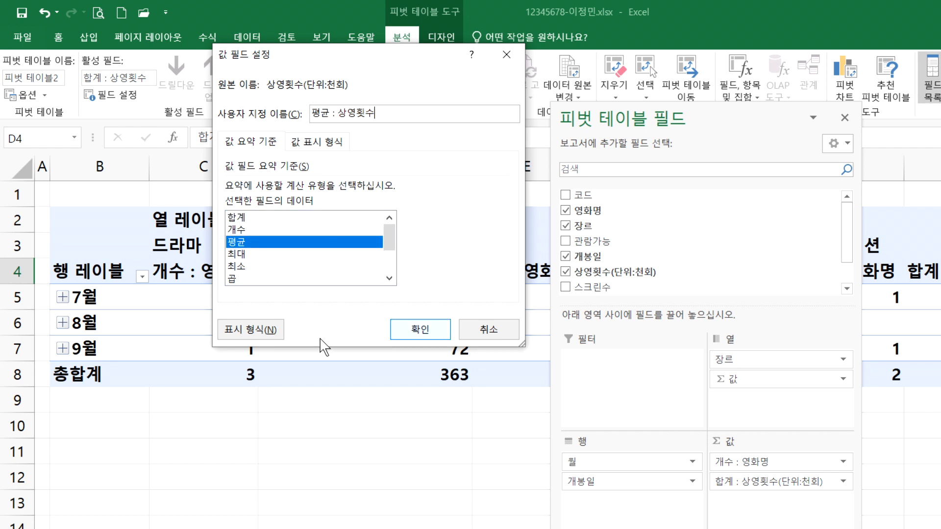
{"action": "key", "text": "Escape"}
Inspect how the 상영횟수 header in cell G4 of the 제1작업 sheet is entered and return to the 제3작업 sheet
{"action": "left_click", "coordinate": [73, 528]}
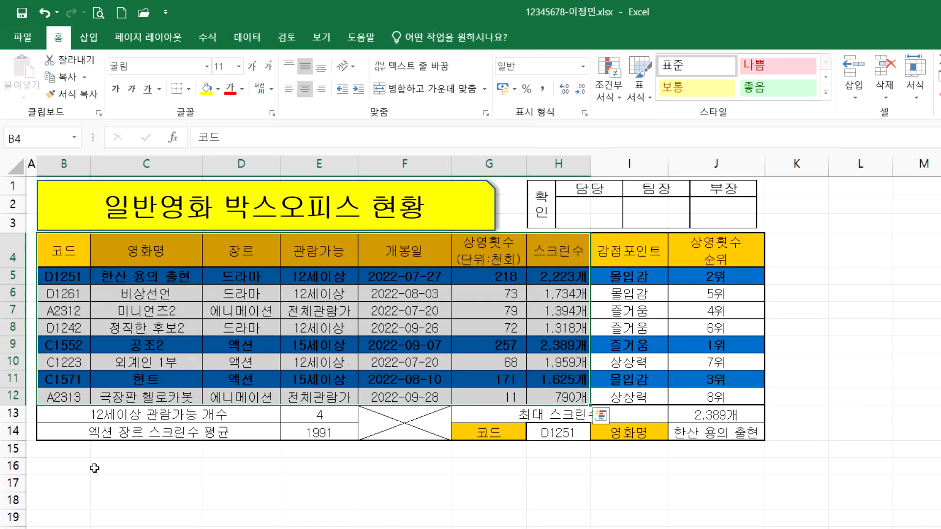
{"action": "left_click", "coordinate": [488, 250]}
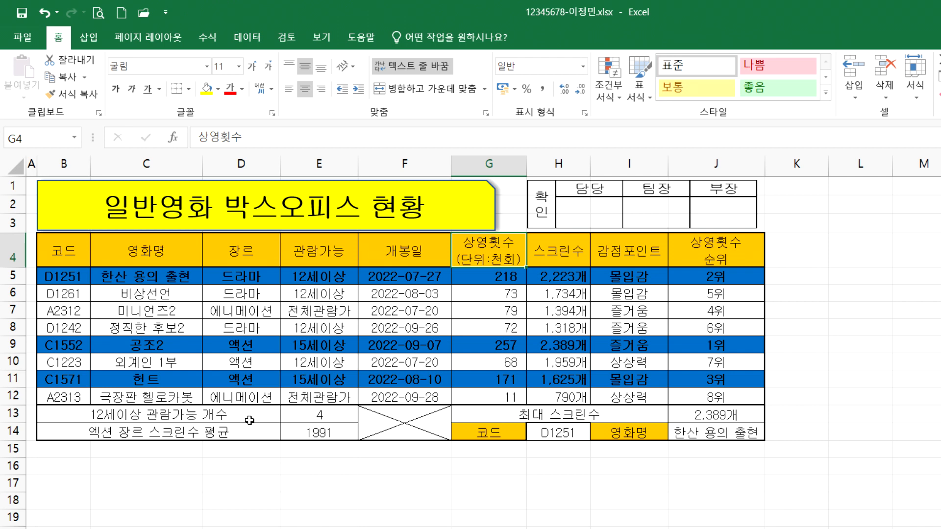
{"action": "left_click", "coordinate": [151, 527]}
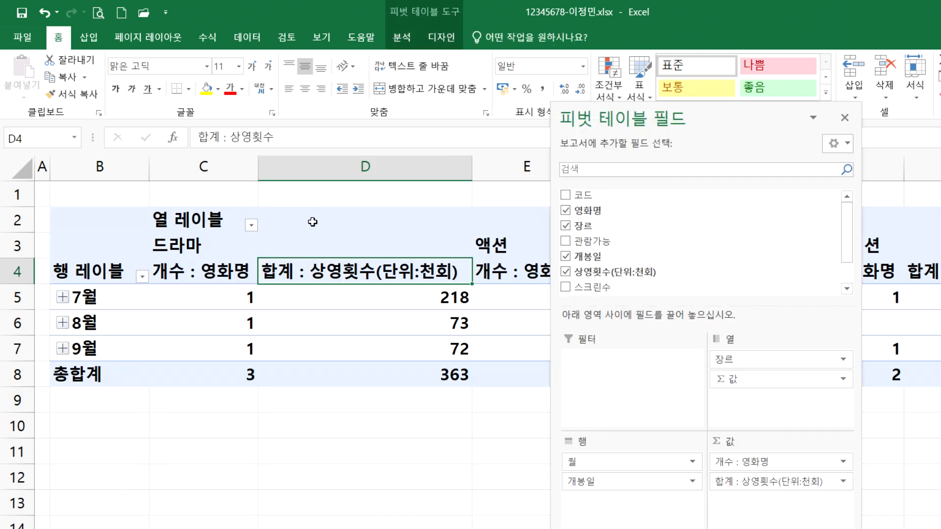
Summarize the 상영횟수 value field by 평균 and set its custom name to 평균 : 상영횟수(단위:천회)
{"action": "double_click", "coordinate": [307, 222]}
{"action": "left_click", "coordinate": [316, 94]}
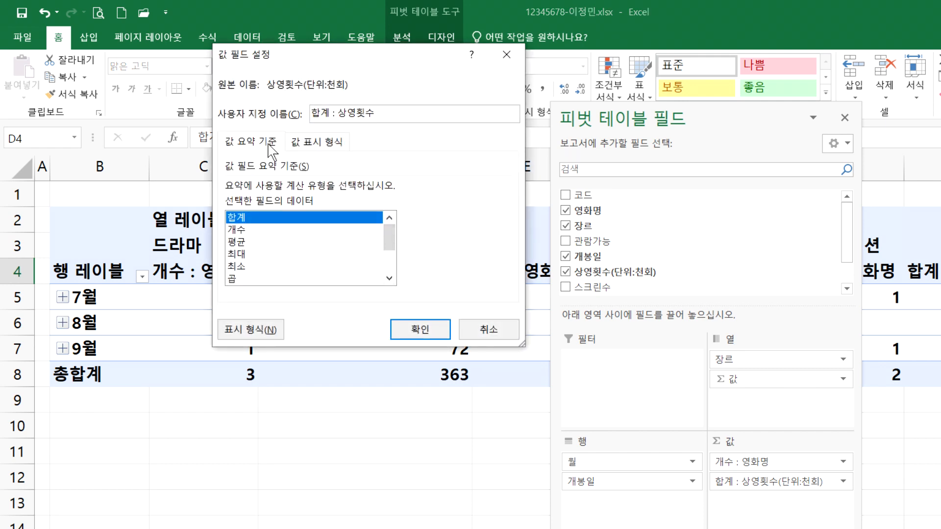
{"action": "left_click", "coordinate": [186, 194]}
{"action": "left_click", "coordinate": [302, 90]}
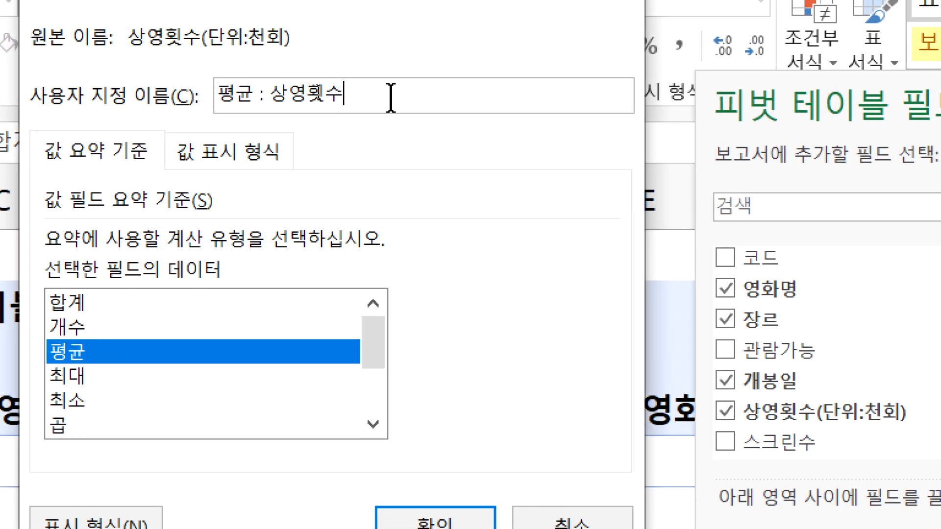
{"action": "type", "text": "(ekso"}
{"action": "key", "text": "BackSpace"}
{"action": "key", "text": "BackSpace"}
{"action": "key", "text": "BackSpace"}
{"action": "key", "text": "BackSpace"}
{"action": "key", "text": "Hangul"}
{"action": "type", "text": "다위"}
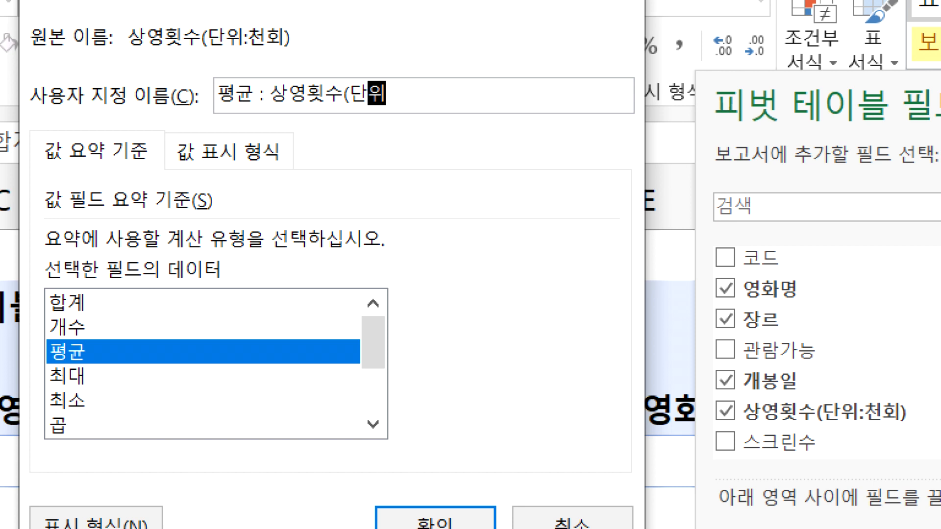
{"action": "type", "text": ":천회)"}
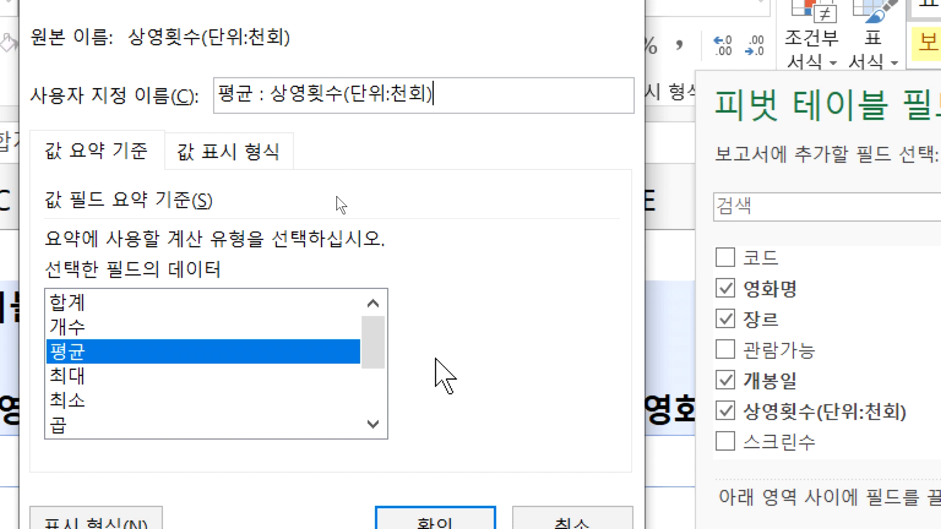
{"action": "left_click", "coordinate": [435, 519]}
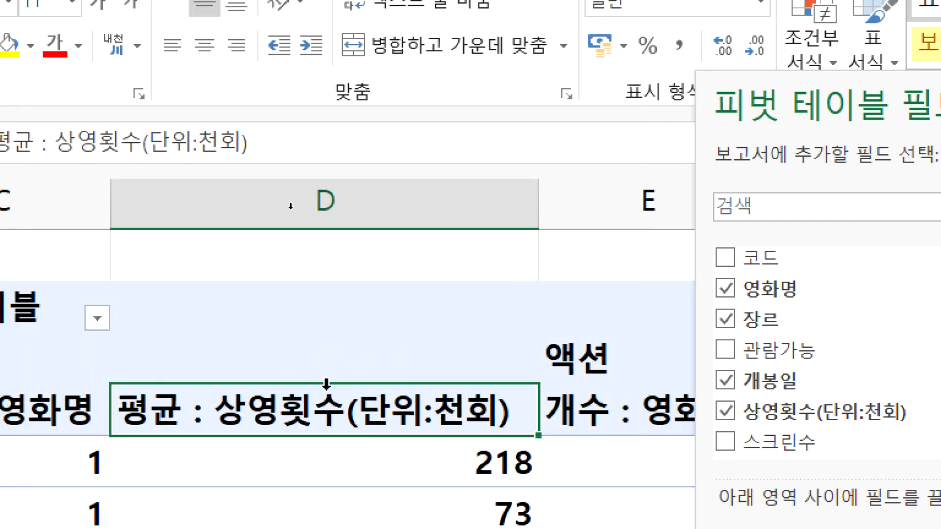
Close the pivot table field list and check the value headings and 장르 order against the expected output
{"action": "left_click", "coordinate": [387, 416]}
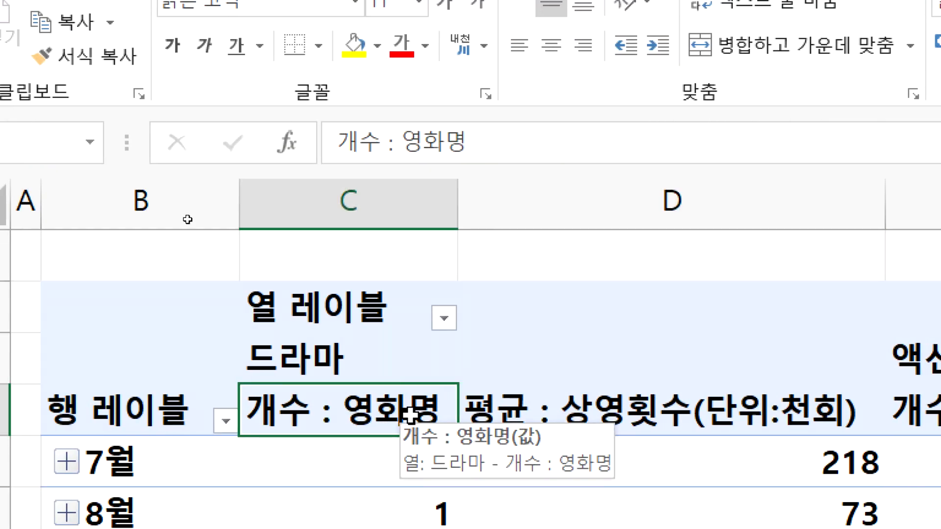
{"action": "left_click", "coordinate": [688, 408]}
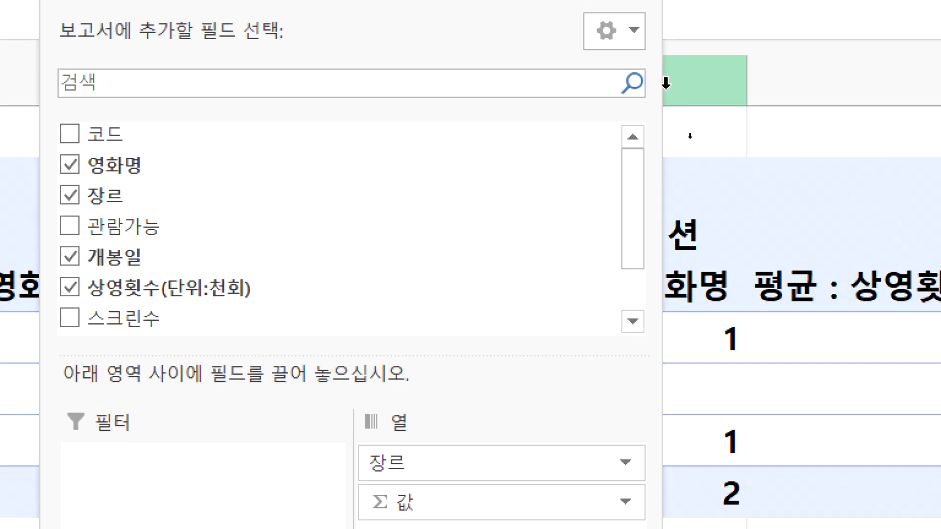
{"action": "left_click", "coordinate": [626, 37]}
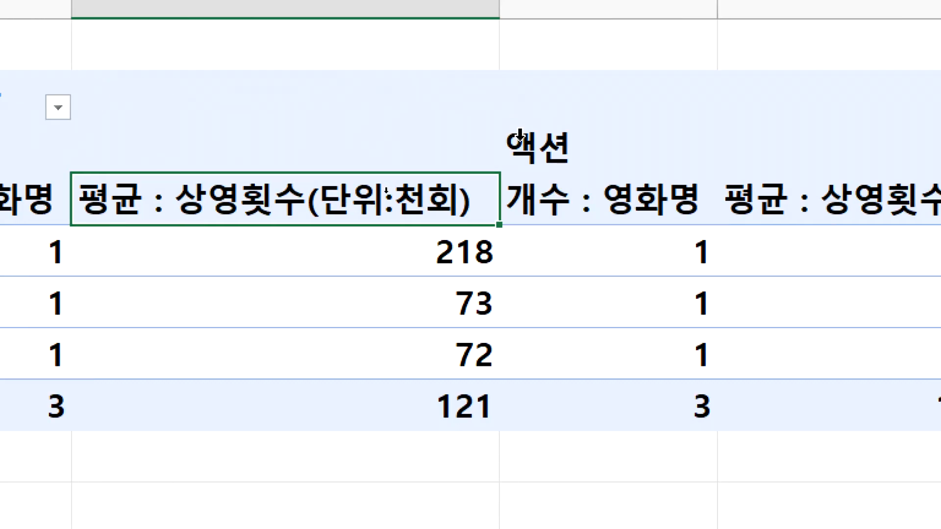
{"action": "key", "text": "alt+Tab"}
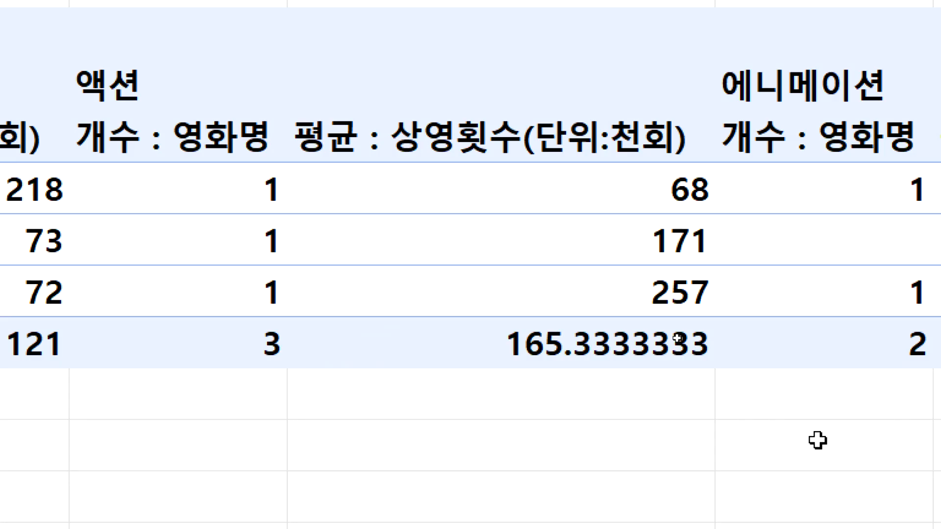
Try reordering the 장르 column groups by moving 액션 toward the end and placing 드라마 after 에니메이션
{"action": "left_click", "coordinate": [109, 87]}
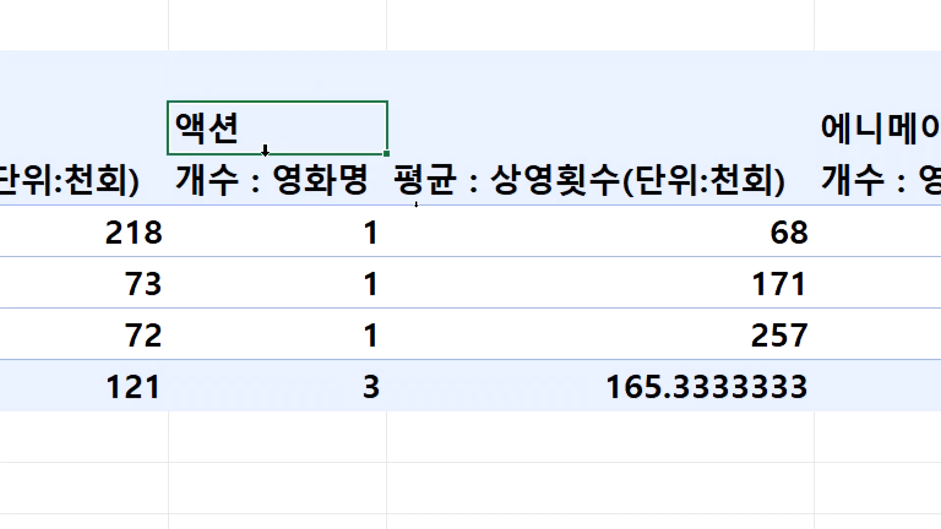
{"action": "left_click_drag", "start_coordinate": [267, 156], "coordinate": [876, 153]}
{"action": "left_click_drag", "start_coordinate": [240, 149], "coordinate": [918, 147]}
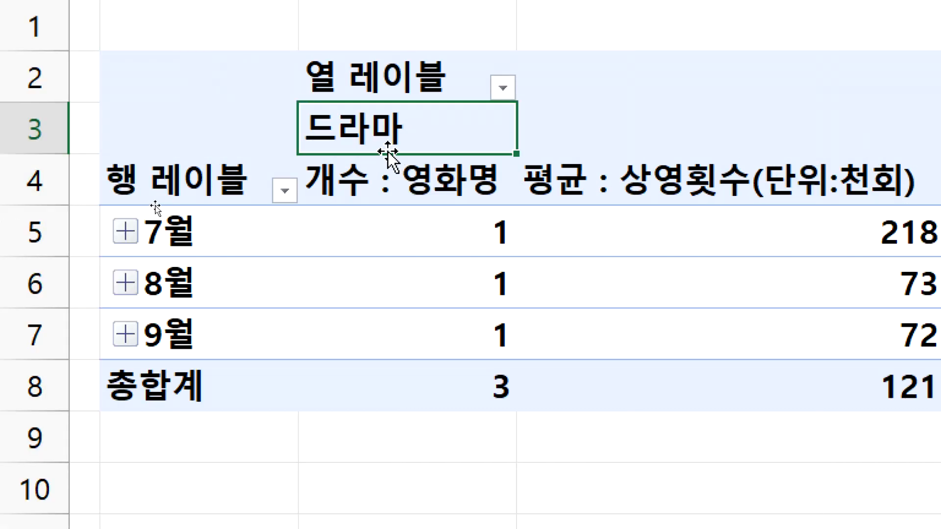
{"action": "left_click_drag", "start_coordinate": [388, 154], "coordinate": [939, 147]}
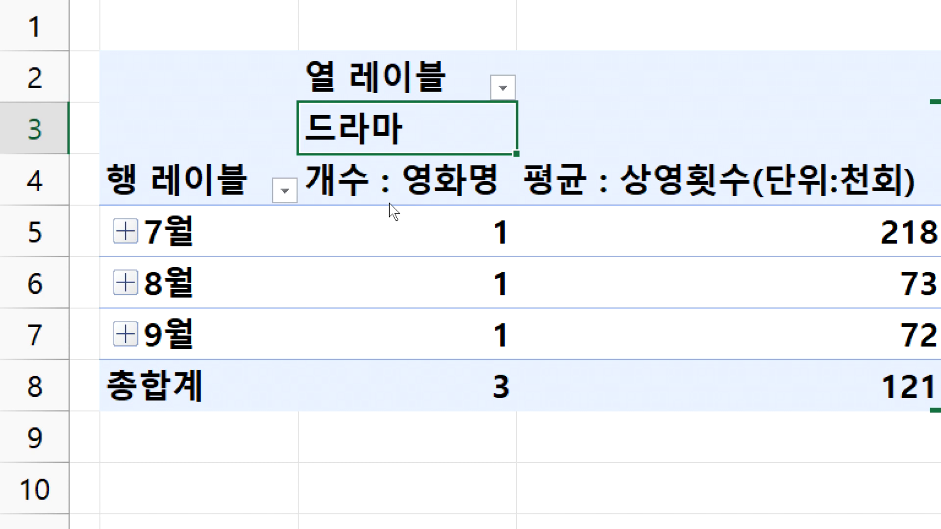
{"action": "left_click_drag", "start_coordinate": [414, 203], "coordinate": [887, 215]}
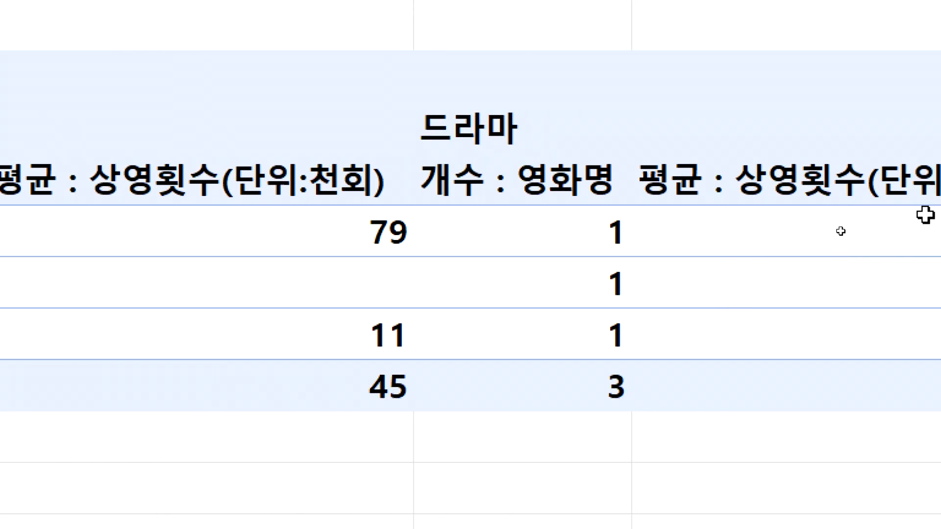
Inspect the sorting options available for the 드라마 column heading
{"action": "left_click", "coordinate": [470, 126]}
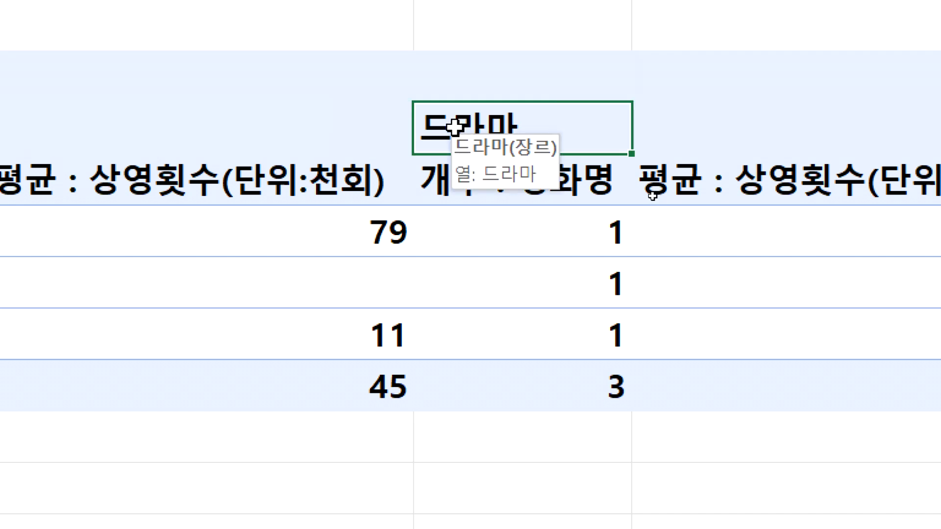
{"action": "right_click", "coordinate": [458, 128]}
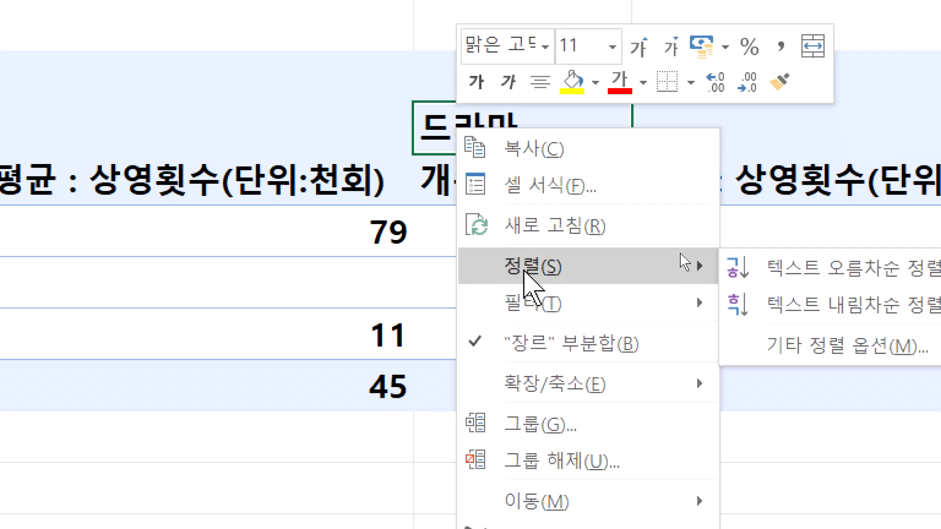
{"action": "left_click", "coordinate": [439, 138]}
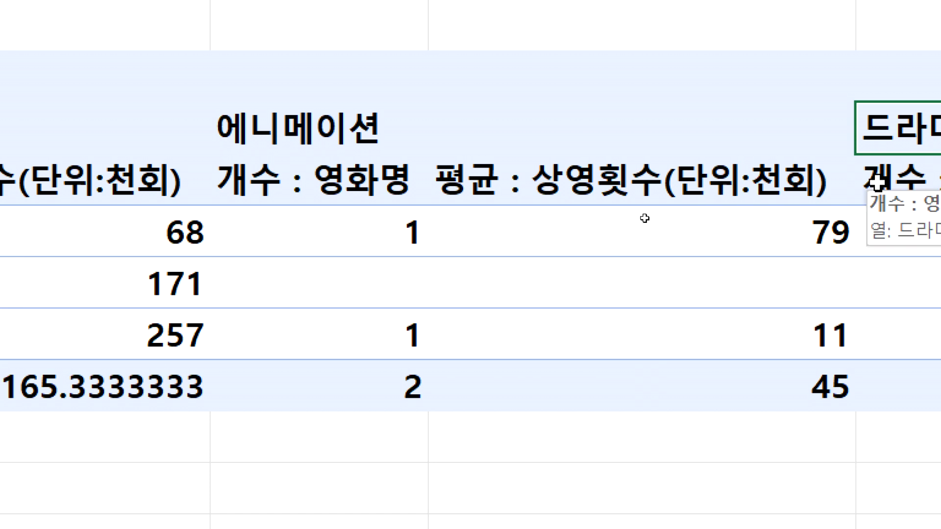
{"action": "right_click", "coordinate": [912, 128]}
{"action": "left_click", "coordinate": [911, 128]}
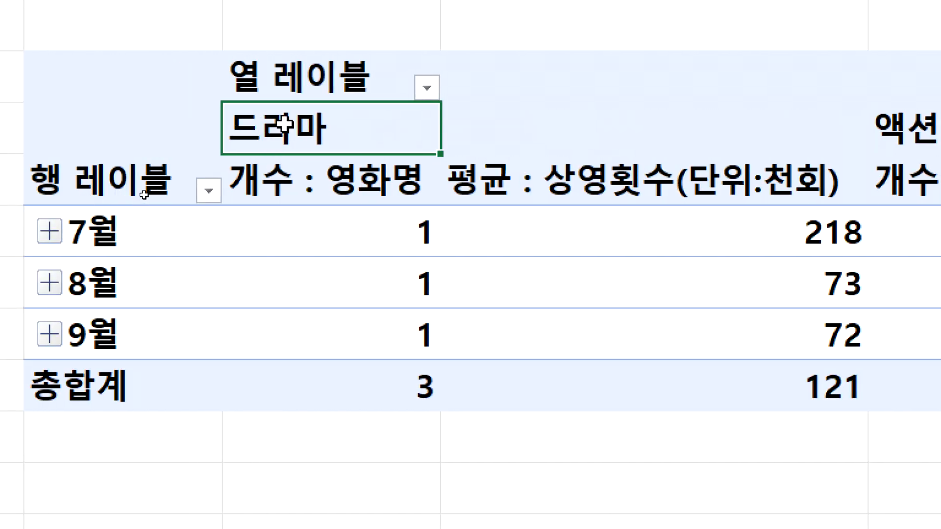
Move the 드라마 column group after 에니메이션 so the 장르 order is 액션, 에니메이션, 드라마
{"action": "left_click_drag", "start_coordinate": [281, 152], "coordinate": [886, 141]}
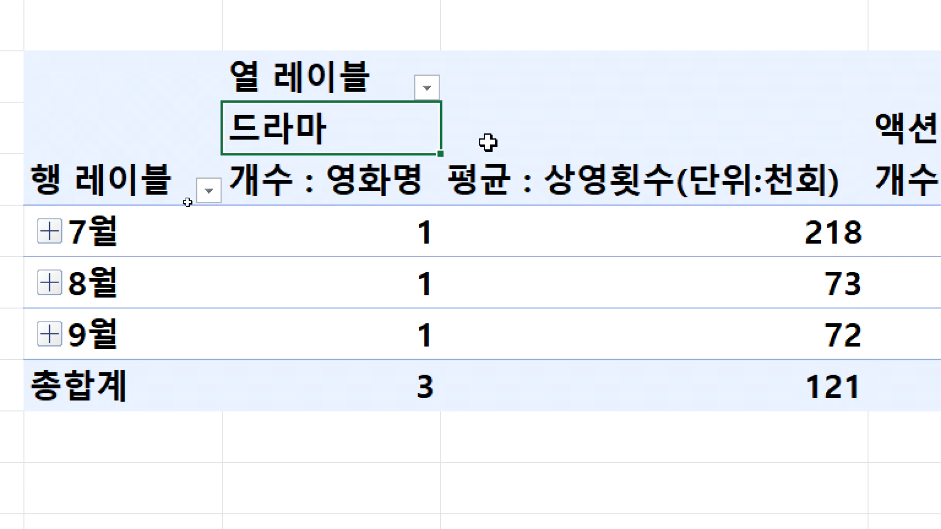
{"action": "left_click", "coordinate": [324, 148]}
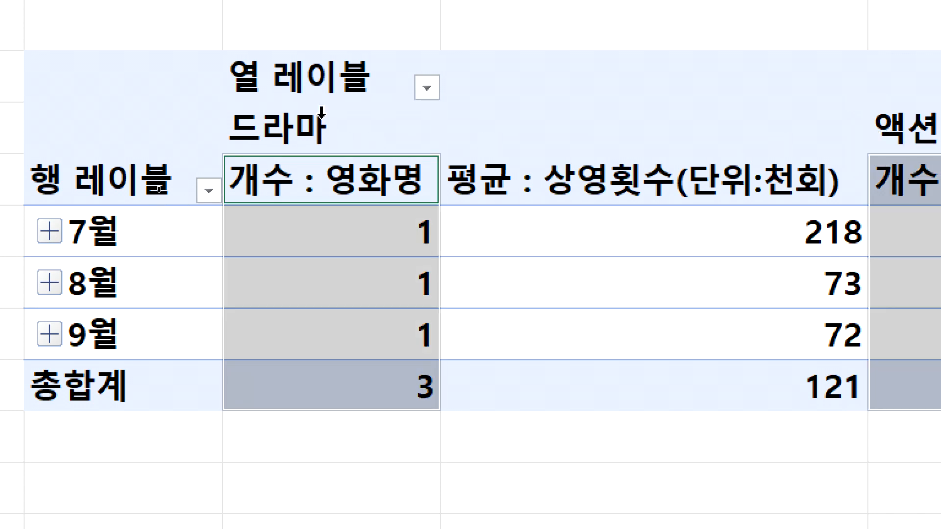
{"action": "left_click", "coordinate": [322, 148]}
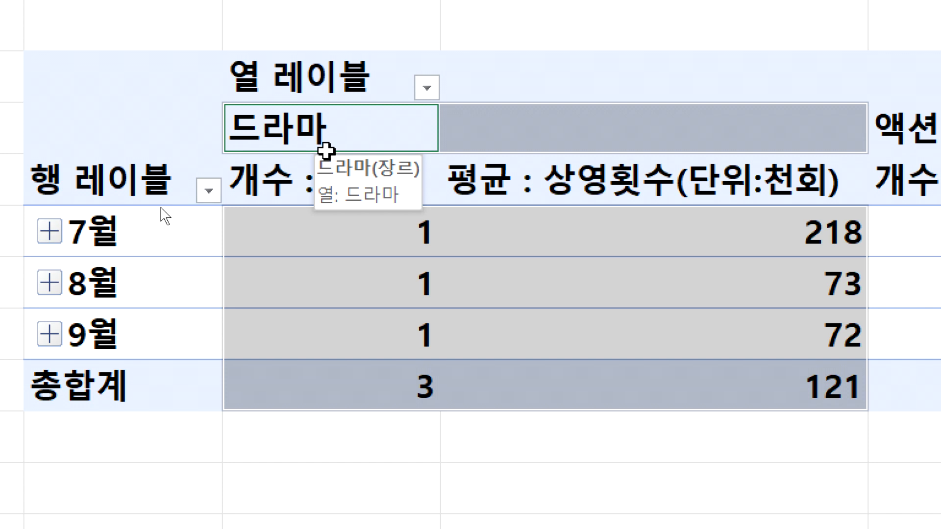
{"action": "left_click", "coordinate": [309, 135]}
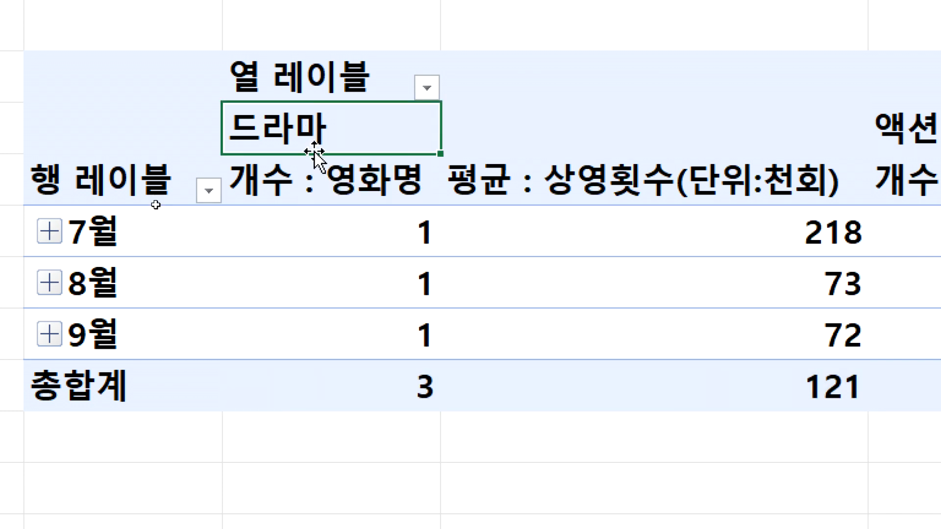
{"action": "left_click_drag", "start_coordinate": [314, 153], "coordinate": [882, 212]}
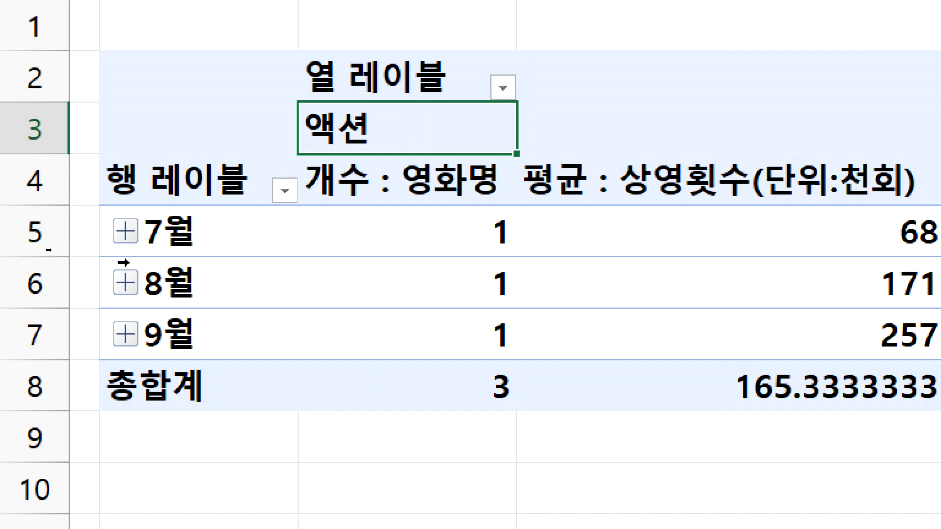
Copy conditions (3) and (4) of the pivot table task from the PDF and paste them into the Notepad memo
{"action": "scroll", "coordinate": [445, 411], "scroll_direction": "up", "scroll_amount": 5}
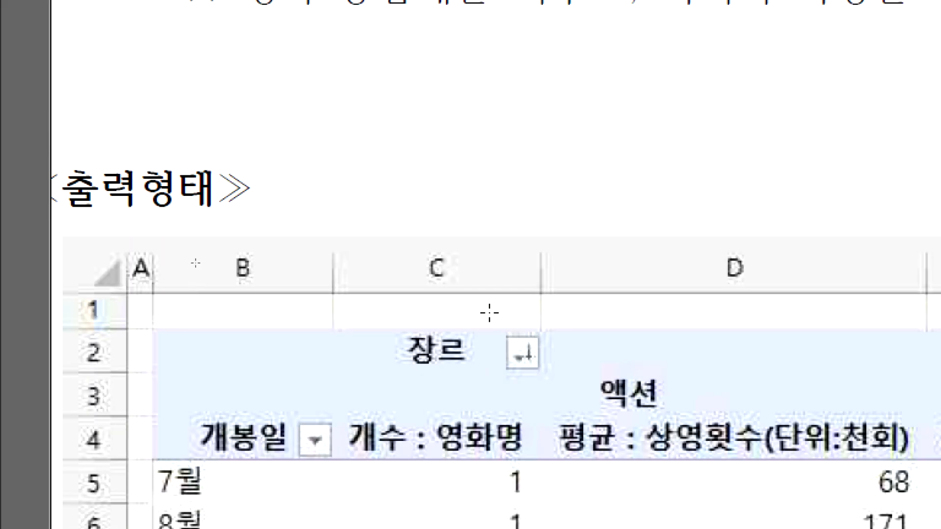
{"action": "scroll", "coordinate": [434, 166], "scroll_direction": "up", "scroll_amount": 3}
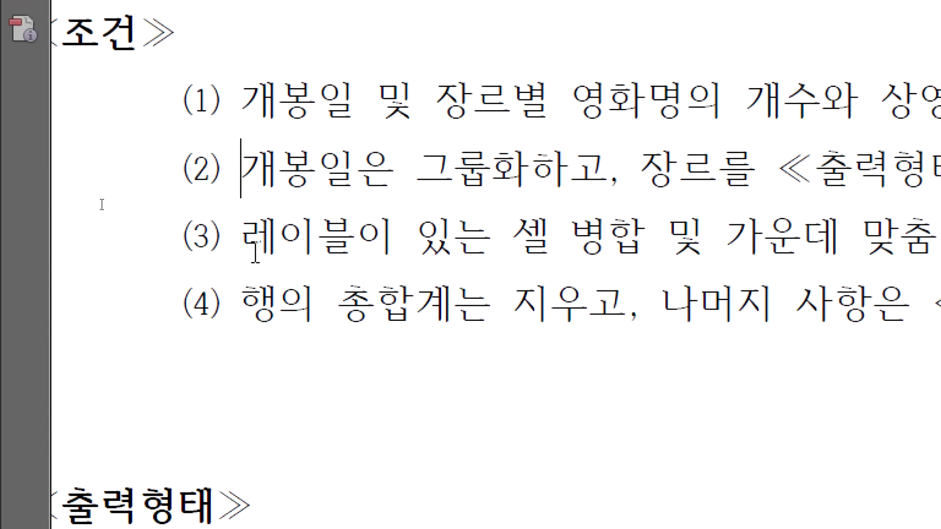
{"action": "key", "text": "shift+End"}
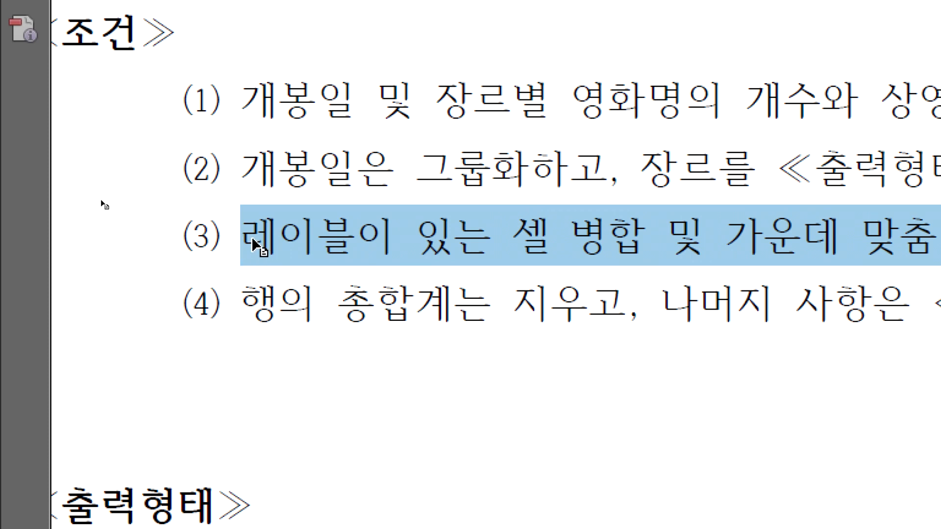
{"action": "key", "text": "Left"}
{"action": "key", "text": "shift+Down"}
{"action": "key", "text": "shift+Down"}
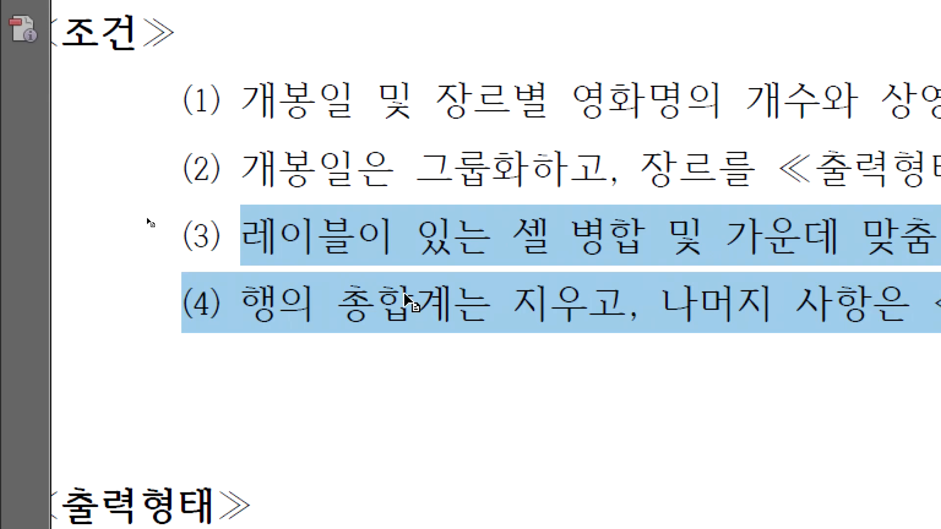
{"action": "key", "text": "alt+Tab"}
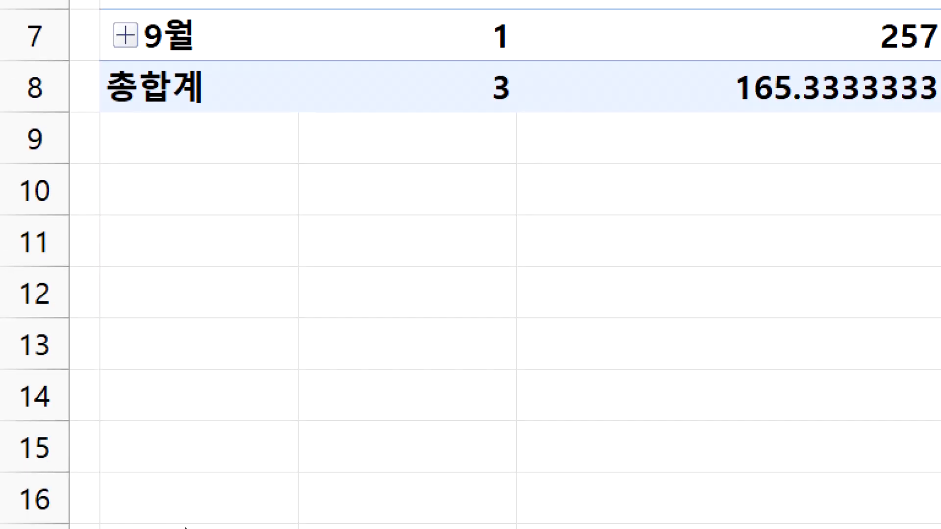
{"action": "left_click", "coordinate": [392, 520]}
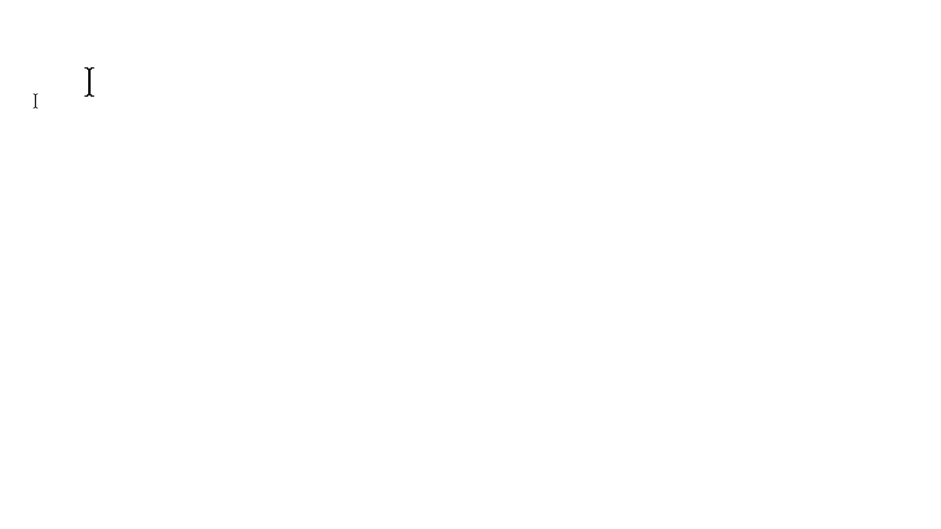
{"action": "key", "text": "ctrl+v"}
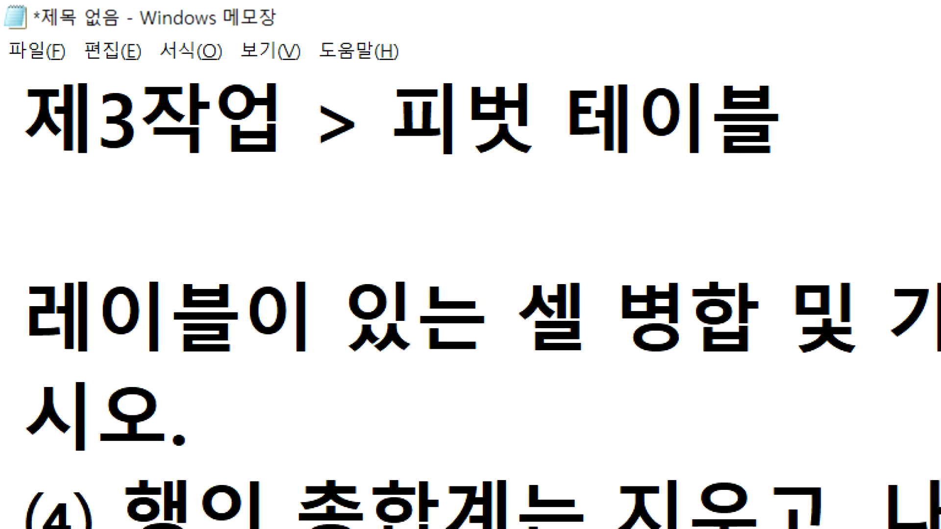
Add the line 날짜에 대해서 병합 above the pasted conditions in the memo
{"action": "key", "text": "Up"}
{"action": "key", "text": "Up"}
{"action": "key", "text": "Up"}
{"action": "key", "text": "Up"}
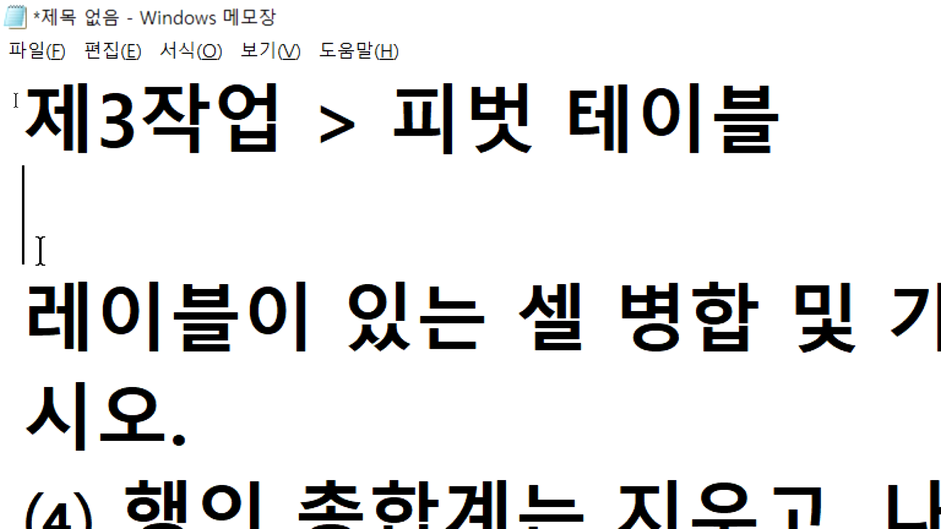
{"action": "key", "text": "Return"}
{"action": "type", "text": "날짜에"}
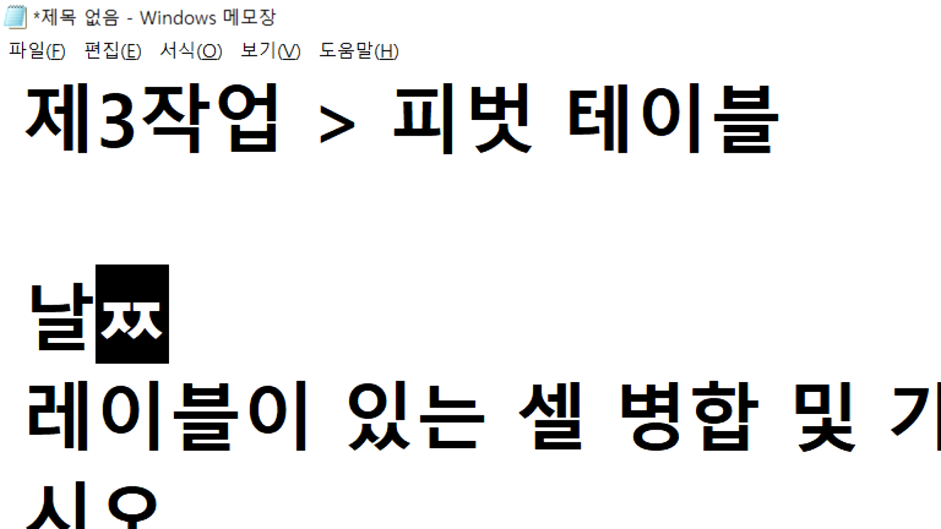
{"action": "type", "text": " 대해서 병합"}
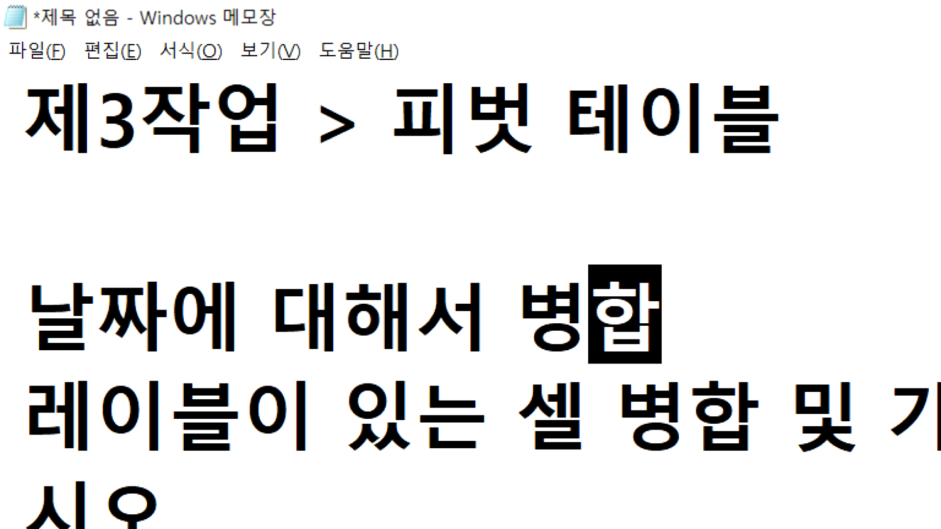
Put a "- " bullet in front of the 날짜에 대해서 병합 line and the 레이블이 있는 셀 병합 line
{"action": "key", "text": "Home"}
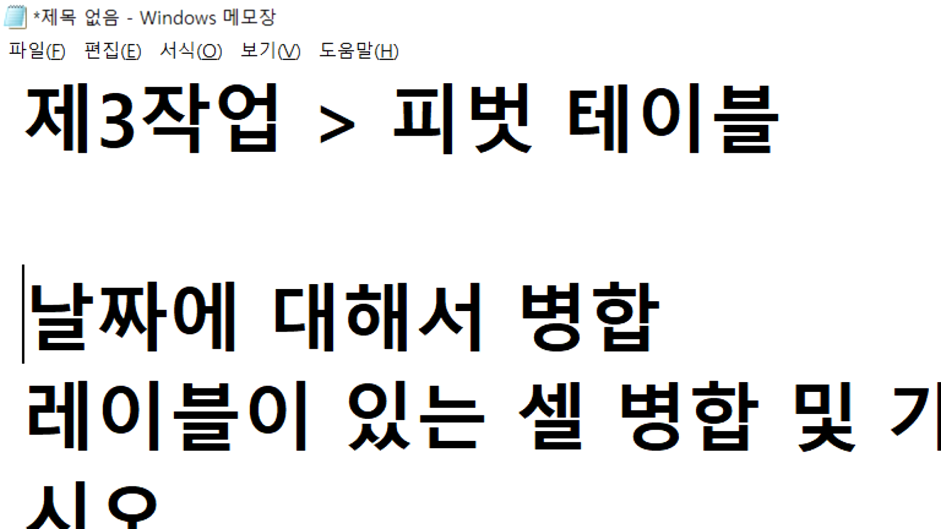
{"action": "type", "text": "-"}
{"action": "key", "text": "Down"}
{"action": "key", "text": "Home"}
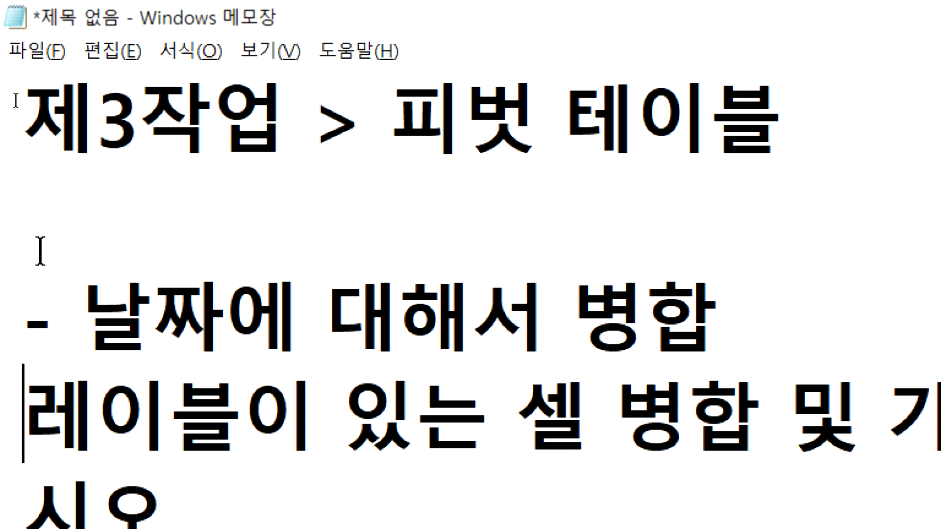
{"action": "type", "text": "-"}
{"action": "key", "text": "Down"}
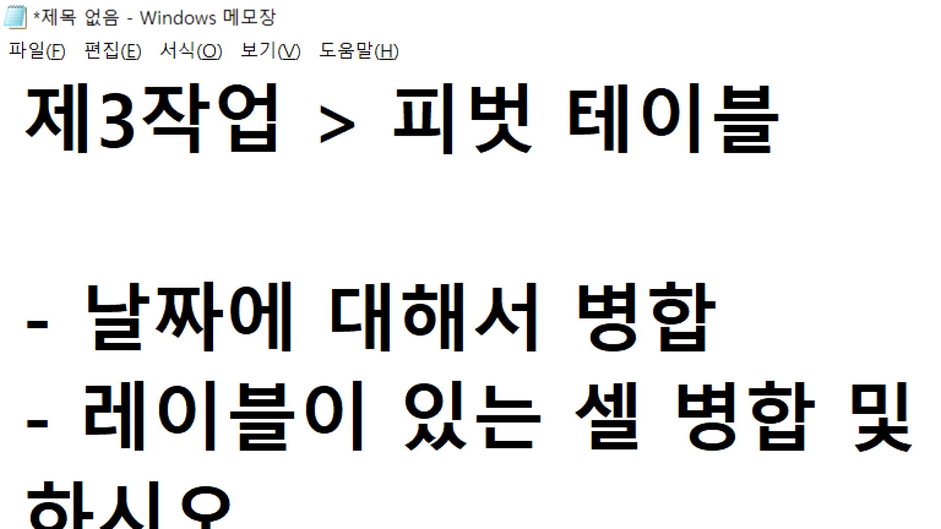
Check the header labels in the PDF's ≪출력형태≫ and rename the pivot table's 열 레이블 heading to 장르 in Excel
{"action": "key", "text": "alt+Tab"}
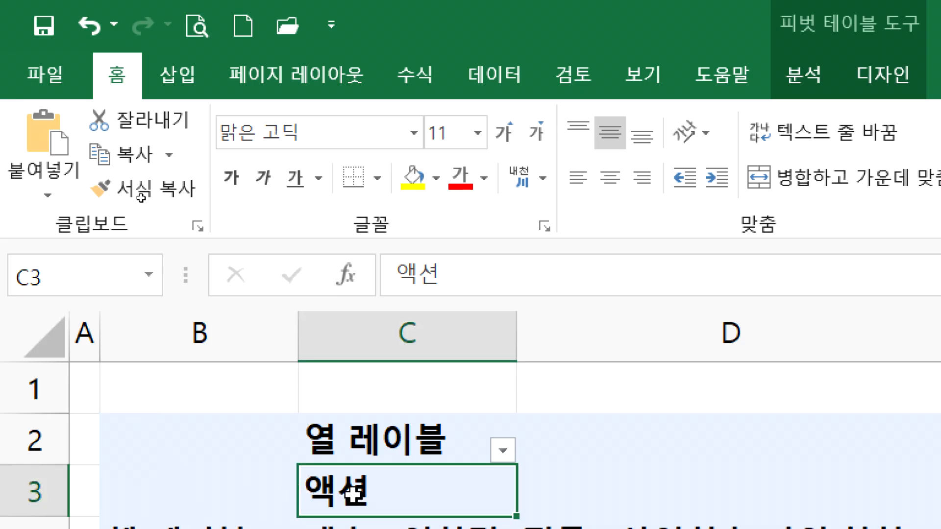
{"action": "left_click", "coordinate": [361, 444]}
{"action": "left_click", "coordinate": [194, 528]}
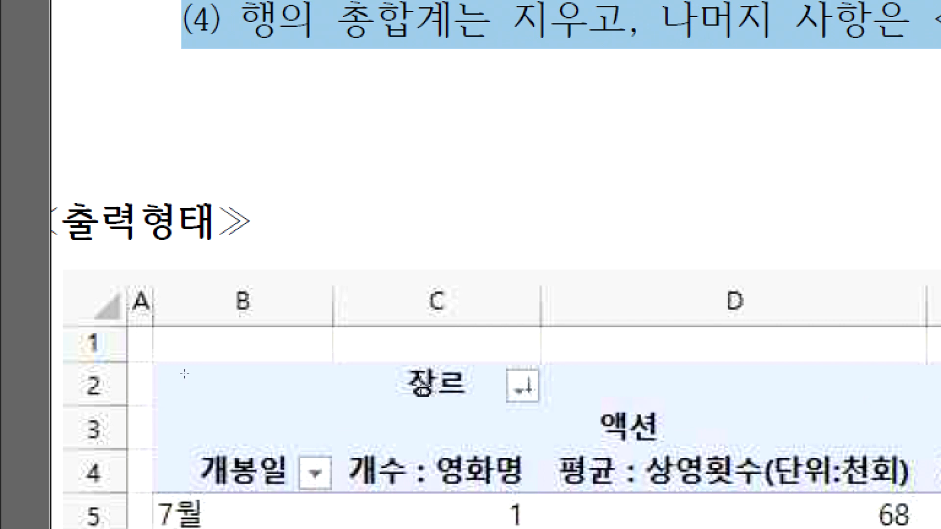
{"action": "left_click", "coordinate": [471, 384]}
{"action": "left_click", "coordinate": [224, 479]}
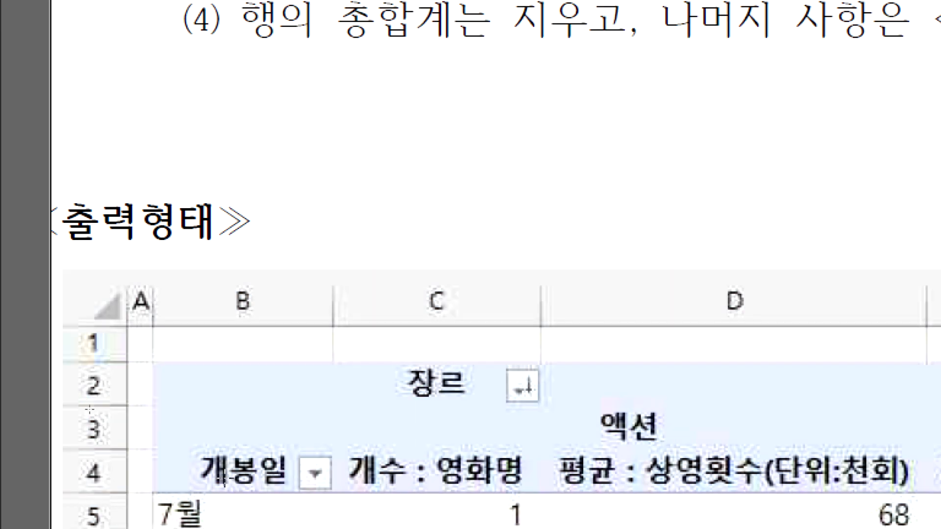
{"action": "key", "text": "alt+Tab"}
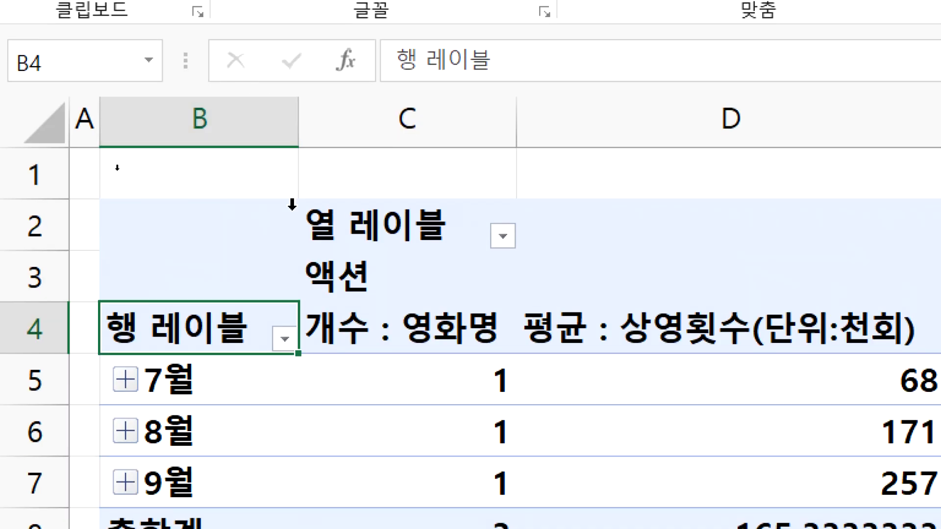
{"action": "left_click", "coordinate": [381, 229]}
{"action": "type", "text": "장르"}
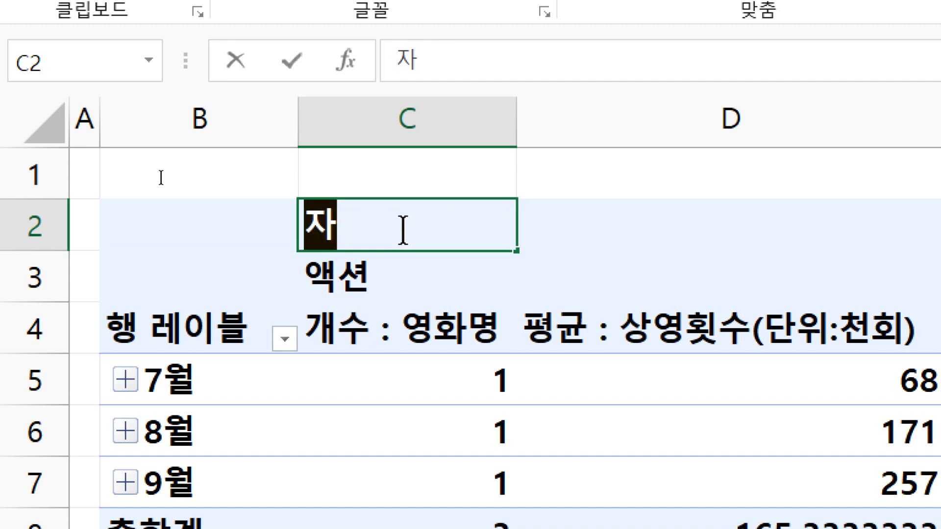
{"action": "key", "text": "Return"}
Rename the pivot table's 행 레이블 heading in B4 to 개봉일
{"action": "key", "text": "Down"}
{"action": "key", "text": "Left"}
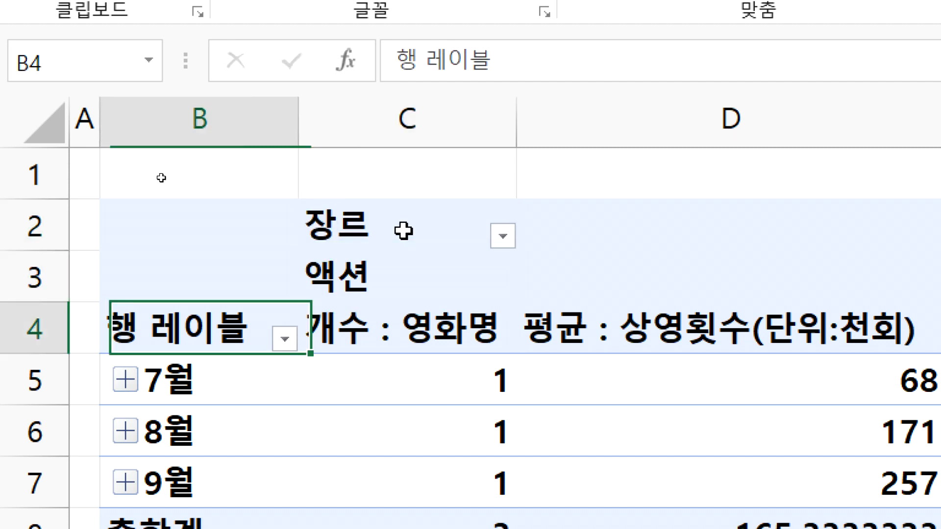
{"action": "type", "text": "개봉일"}
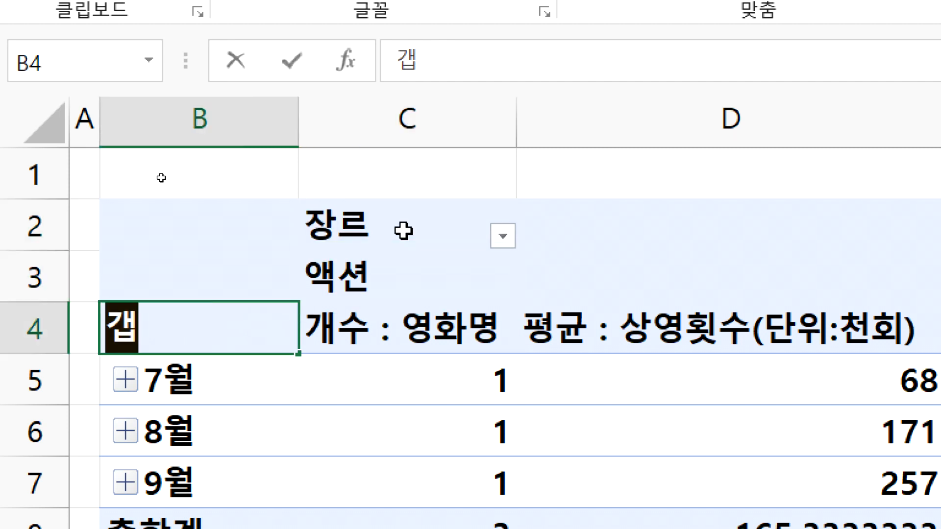
{"action": "key", "text": "Return"}
{"action": "key", "text": "Up"}
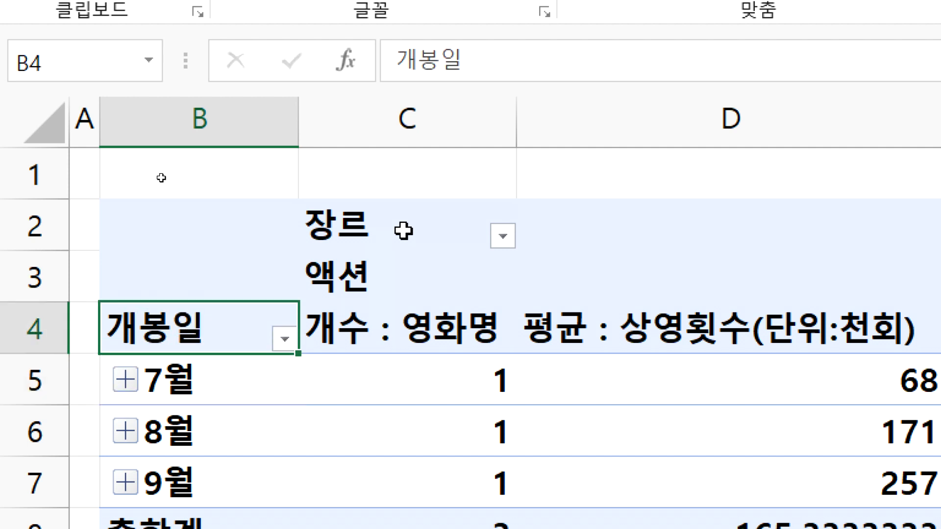
Compare the pivot table's 장르 and 개봉일 headings with the numbered conditions in the PDF
{"action": "key", "text": "alt+Tab"}
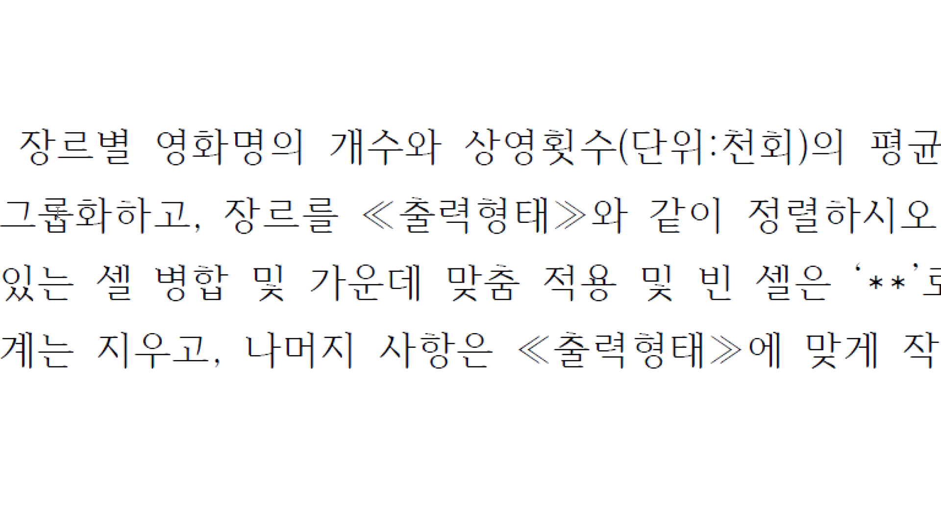
{"action": "key", "text": "alt+Tab"}
{"action": "left_click", "coordinate": [338, 228]}
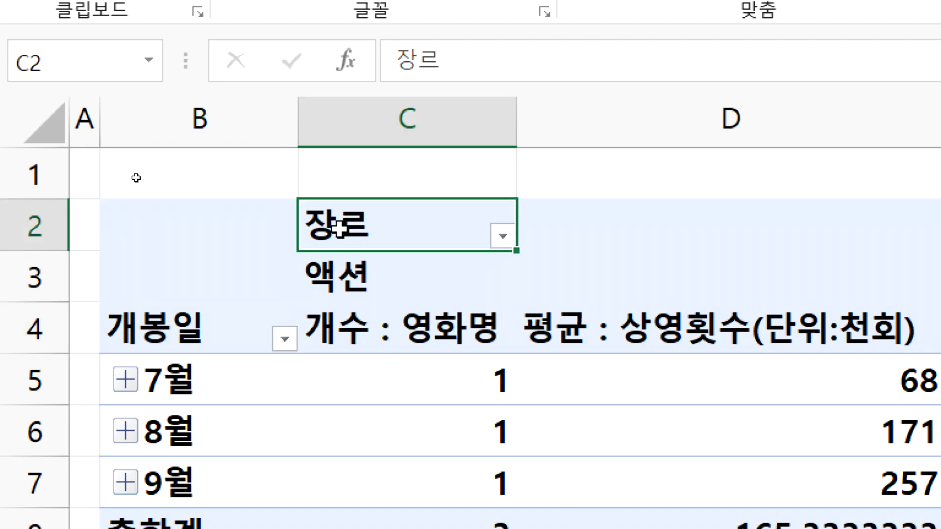
{"action": "left_click", "coordinate": [144, 323]}
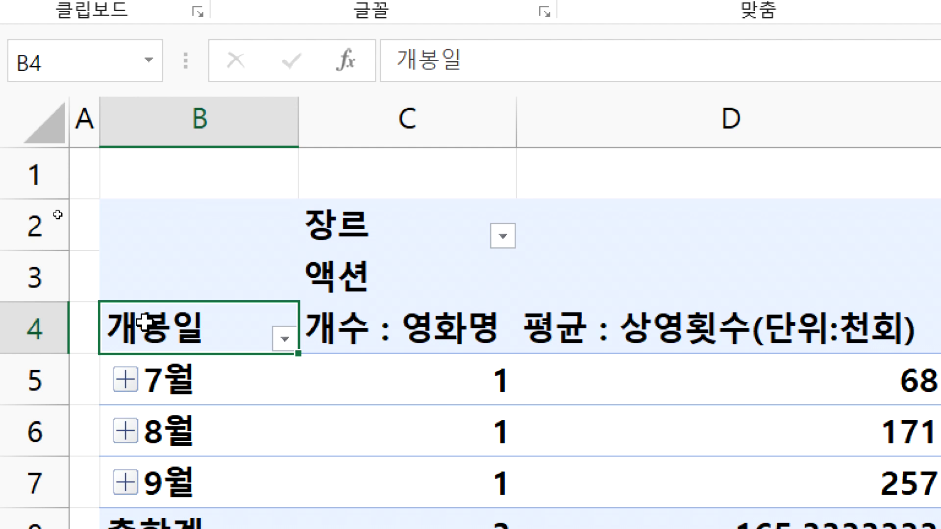
{"action": "left_click", "coordinate": [360, 216]}
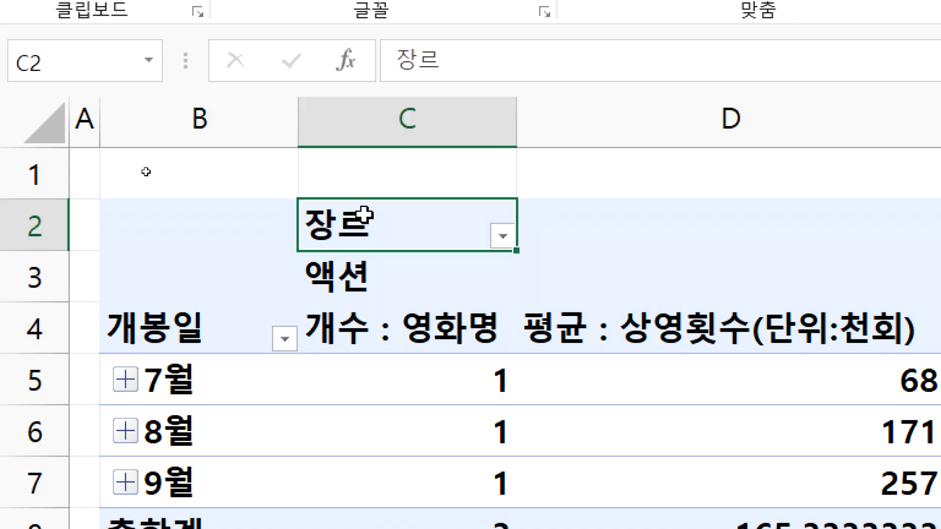
{"action": "key", "text": "alt+Tab"}
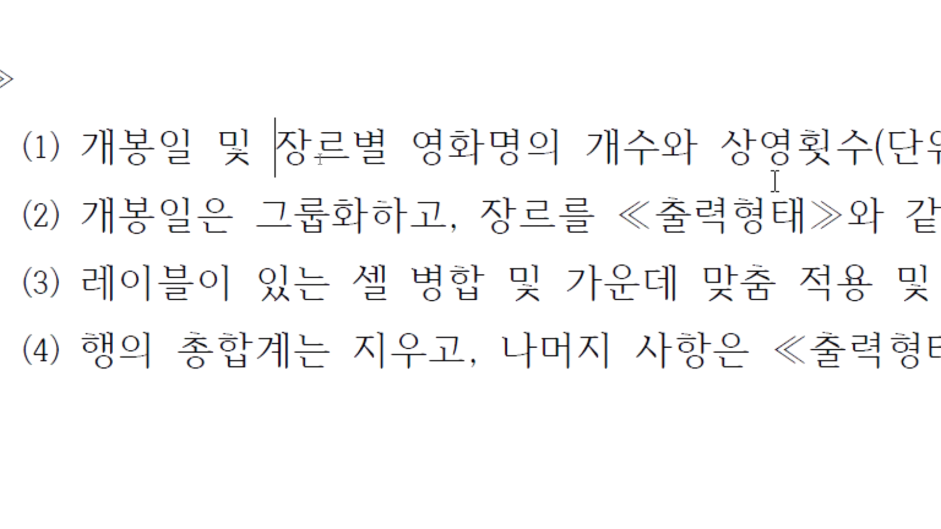
{"action": "left_click", "coordinate": [80, 214]}
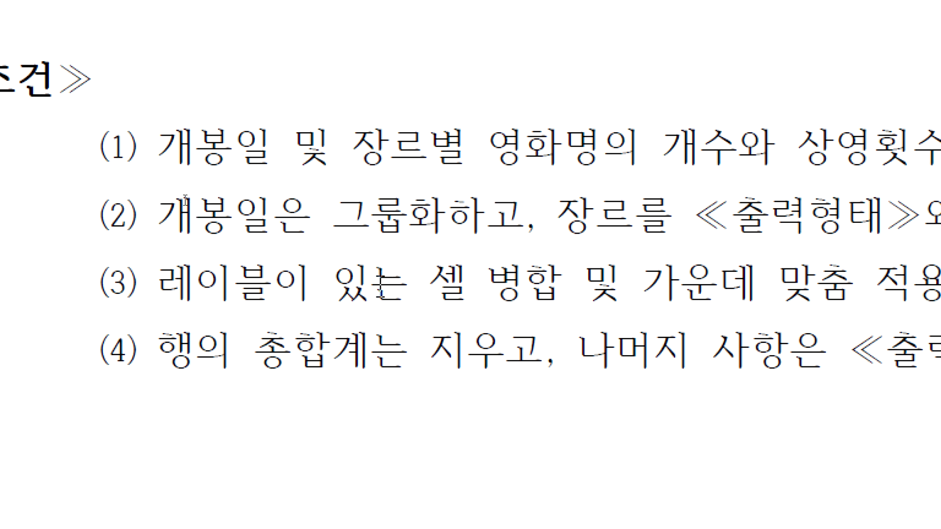
{"action": "key", "text": "alt+Tab"}
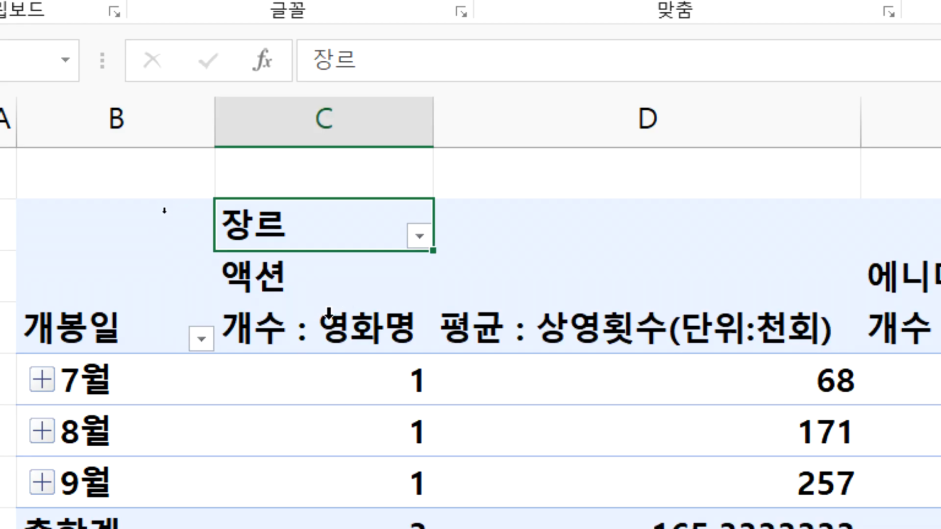
Examine the pivot table's analysis and design tools, selecting cells both inside and outside the table
{"action": "left_click", "coordinate": [333, 335]}
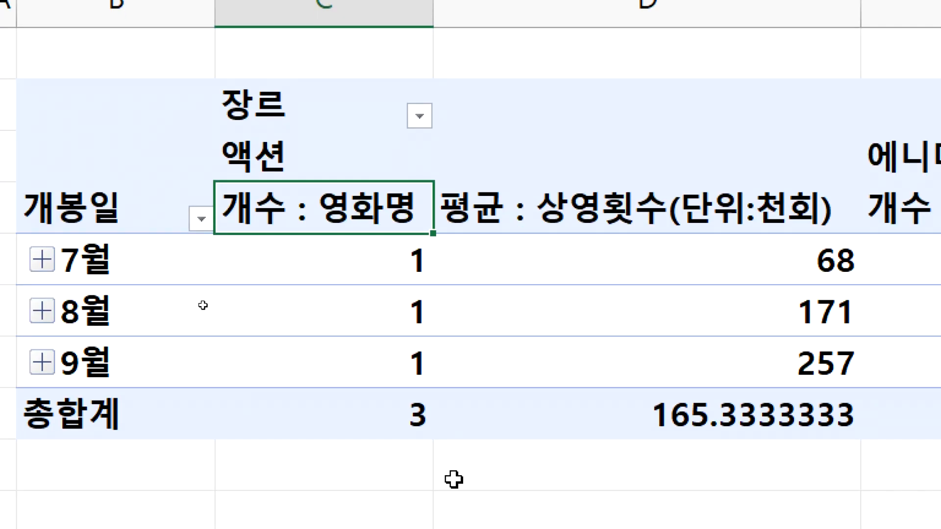
{"action": "left_click", "coordinate": [321, 259]}
{"action": "left_click", "coordinate": [340, 219]}
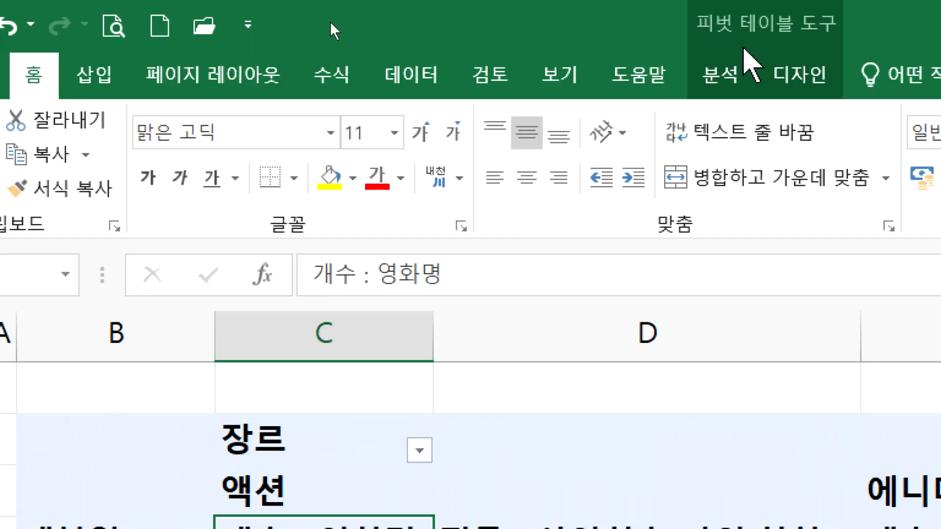
{"action": "left_click", "coordinate": [732, 78]}
{"action": "left_click", "coordinate": [789, 81]}
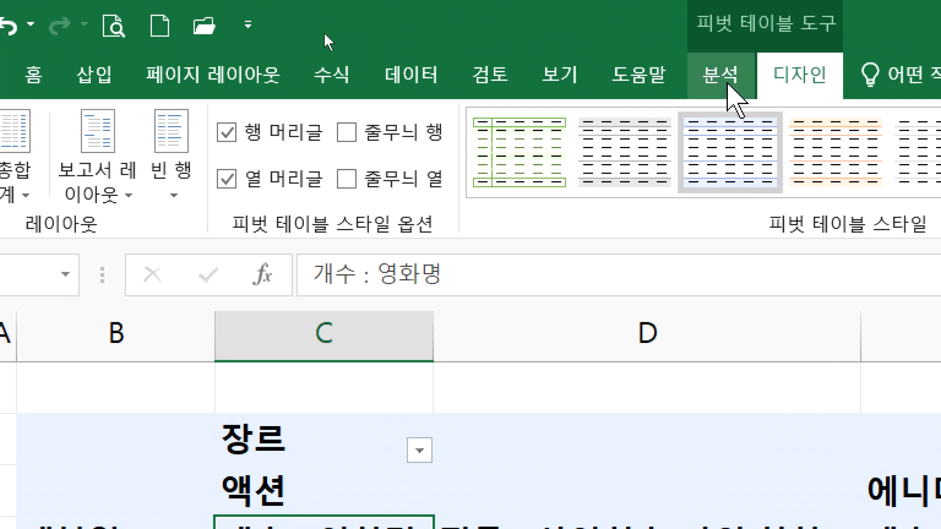
{"action": "left_click", "coordinate": [729, 85]}
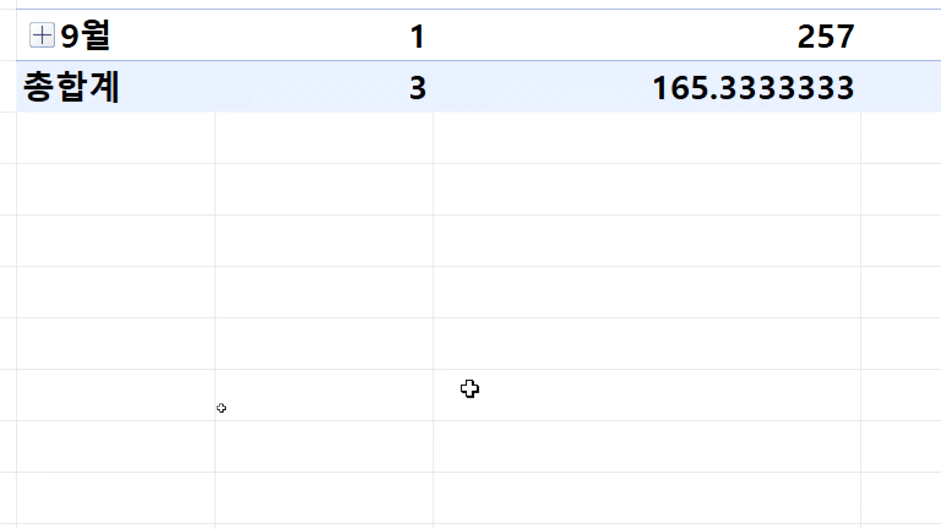
{"action": "left_click", "coordinate": [510, 247]}
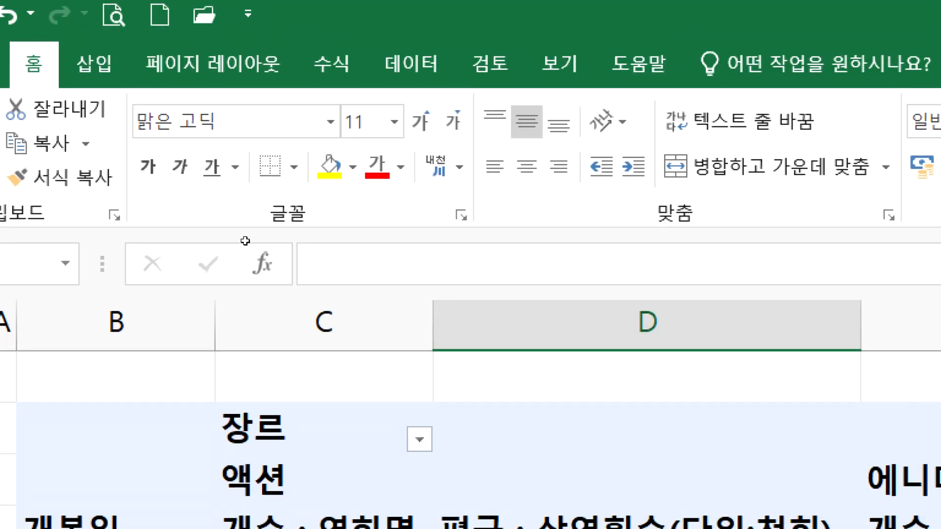
{"action": "left_click", "coordinate": [387, 527]}
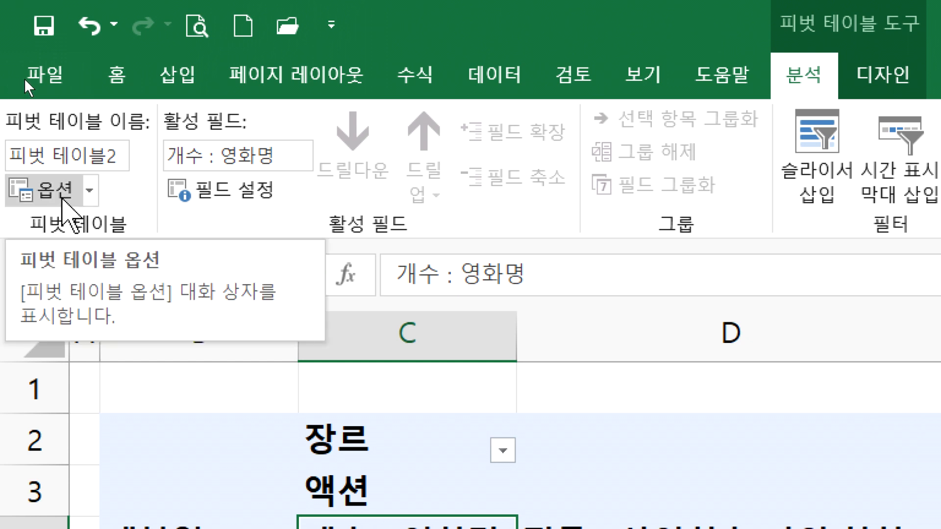
{"action": "left_click", "coordinate": [119, 163]}
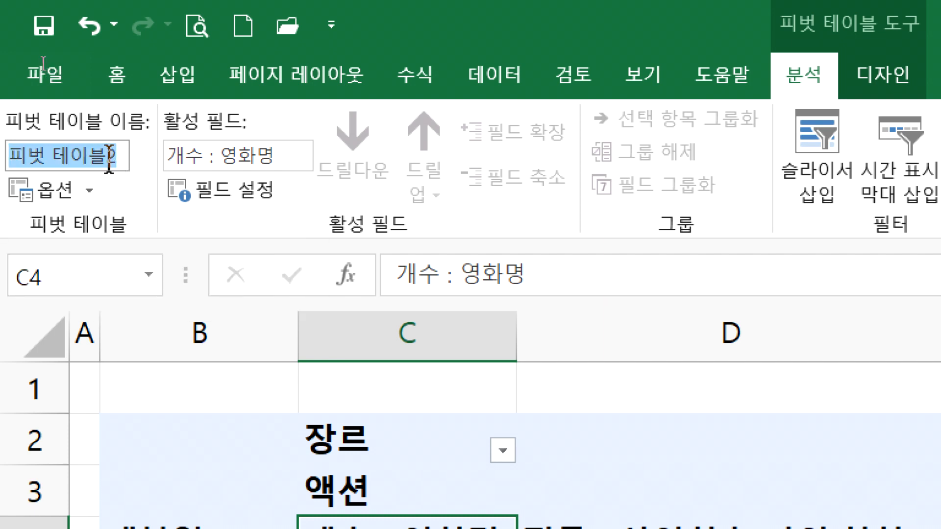
{"action": "left_click_drag", "start_coordinate": [206, 333], "coordinate": [730, 332]}
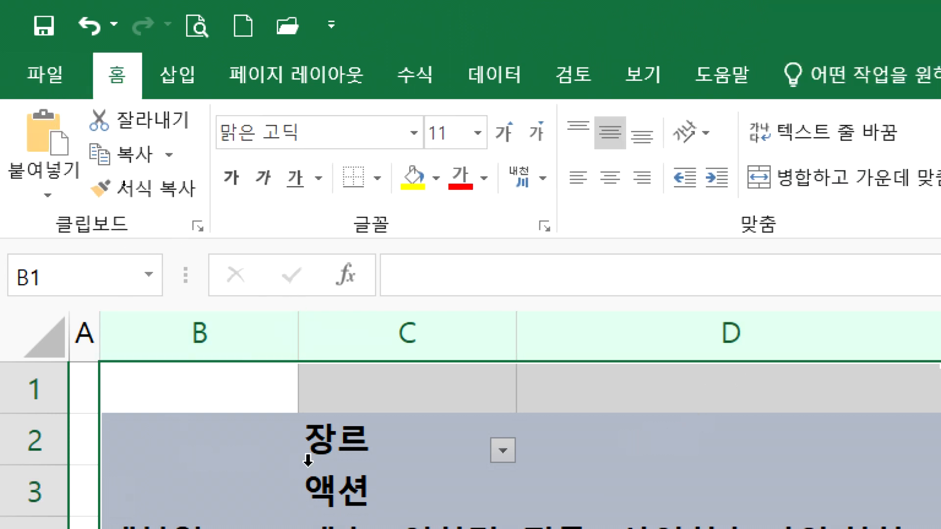
Open the pivot table options from the 장르 cell and enable 레이블이 있는 셀 병합 및 가운데 맞춤
{"action": "left_click", "coordinate": [302, 450]}
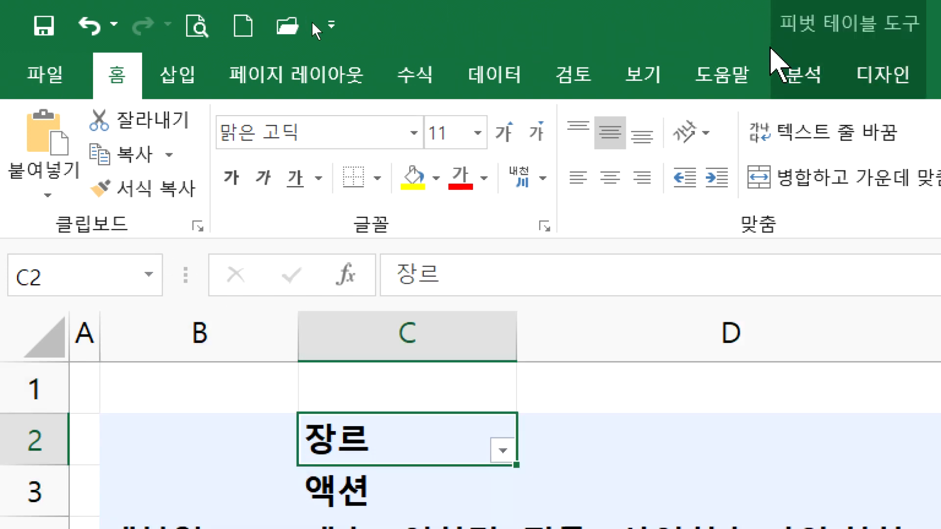
{"action": "left_click", "coordinate": [797, 79]}
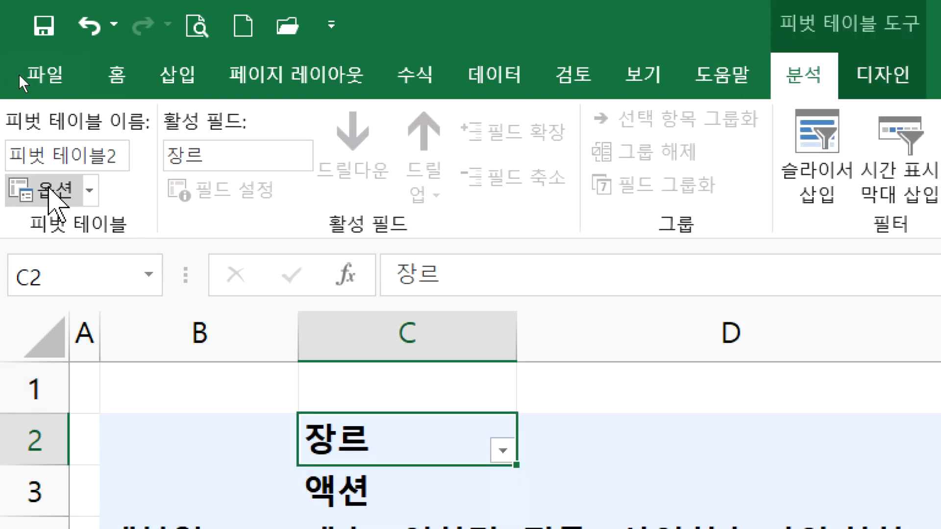
{"action": "left_click", "coordinate": [49, 192]}
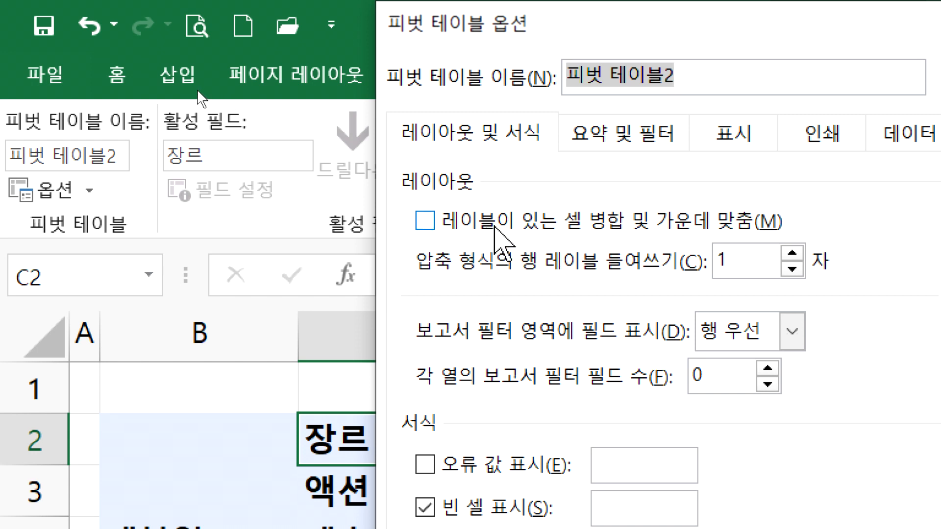
{"action": "left_click", "coordinate": [494, 226]}
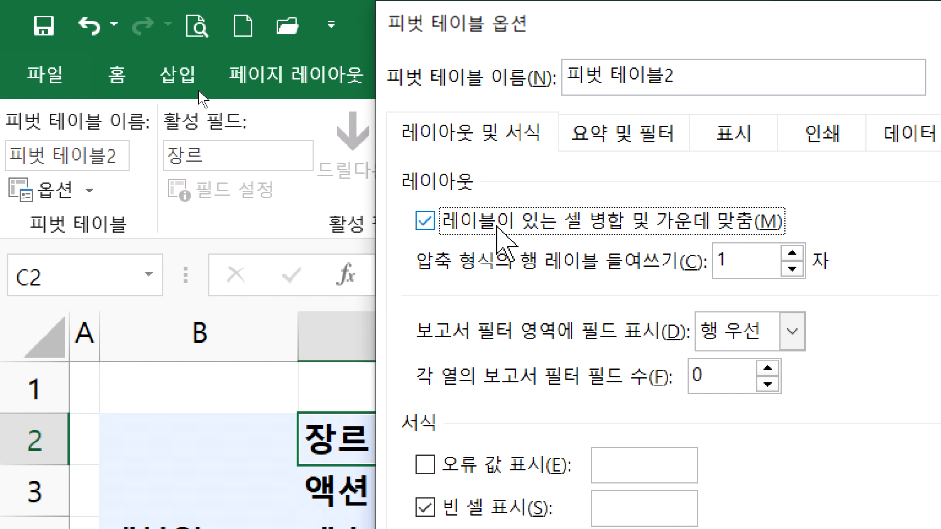
Set the empty cell display to **, check it against condition (3) in the PDF, and keep the label cell merging option enabled
{"action": "left_click", "coordinate": [602, 513]}
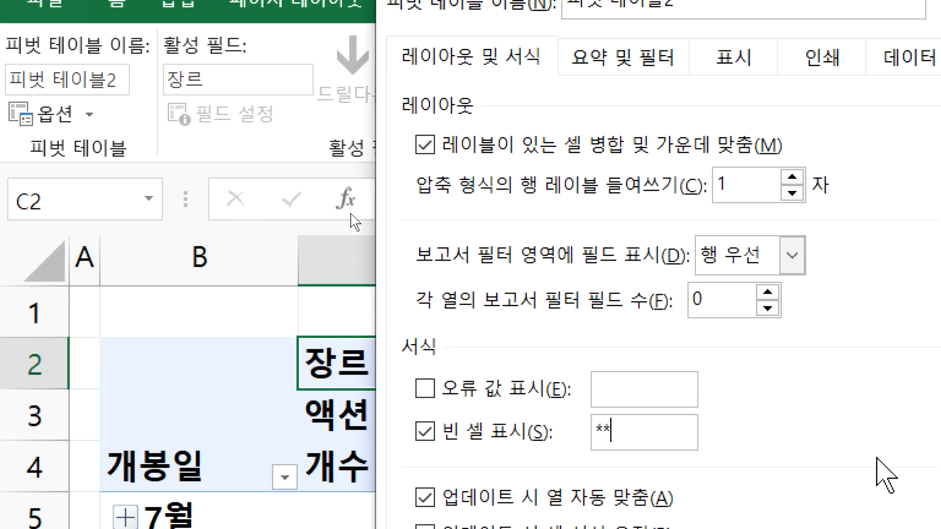
{"action": "key", "text": "alt+Tab"}
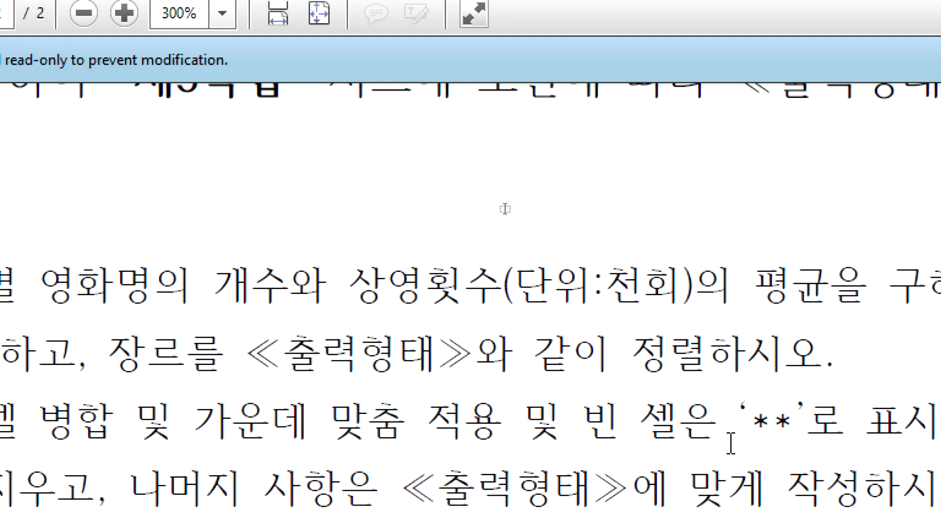
{"action": "key", "text": "alt+Tab"}
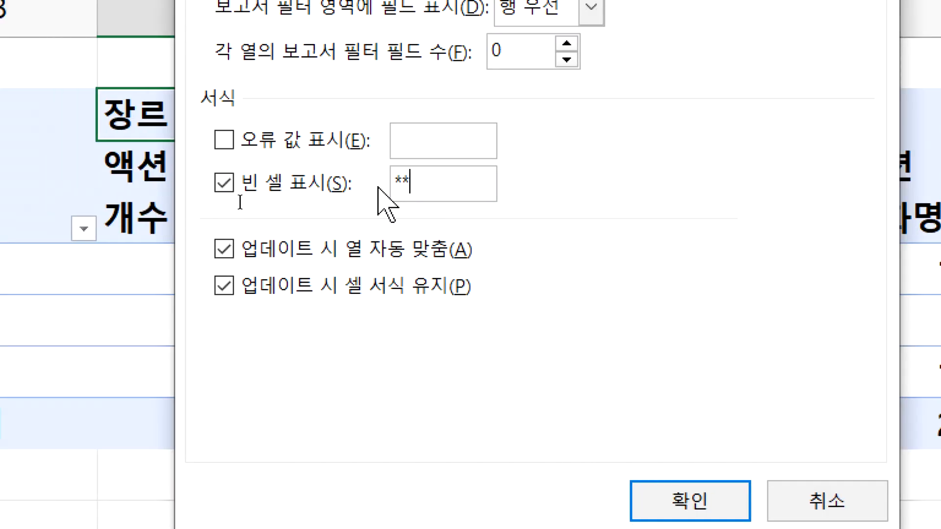
{"action": "left_click_drag", "start_coordinate": [428, 184], "coordinate": [387, 179]}
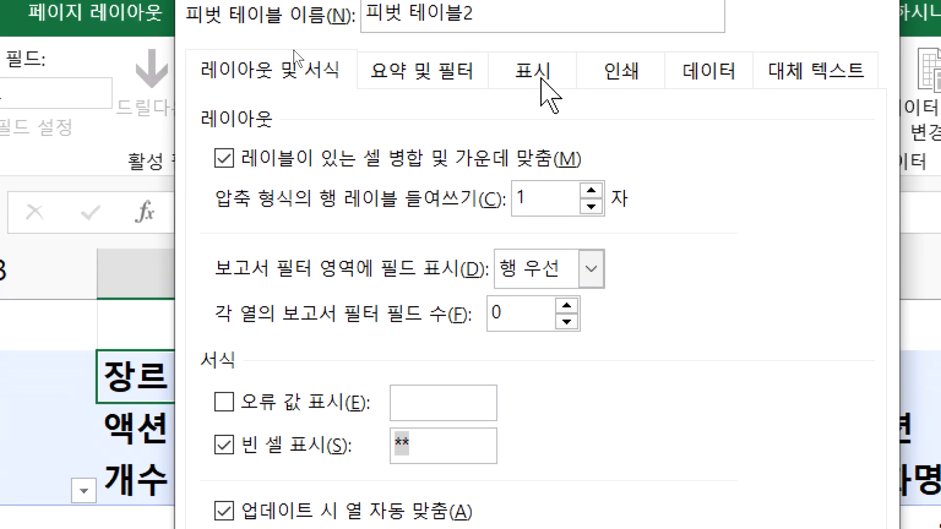
{"action": "left_click", "coordinate": [261, 194]}
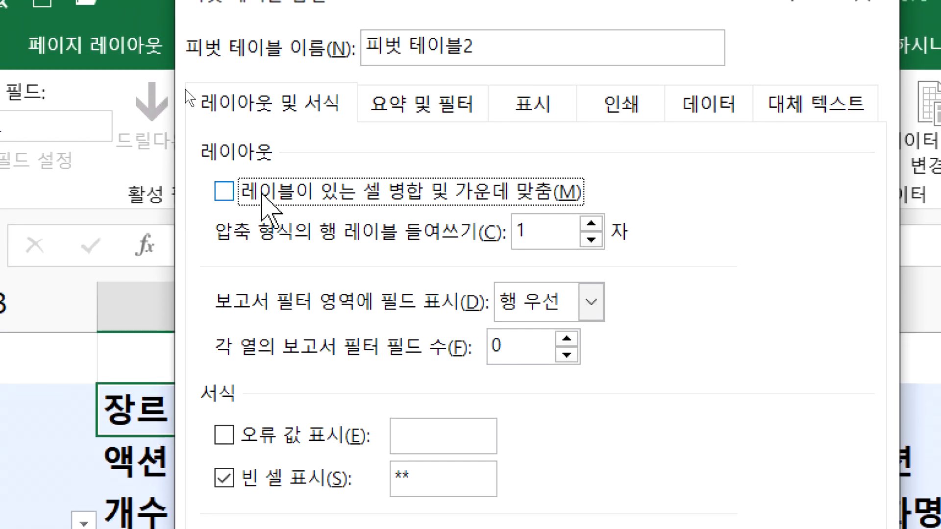
{"action": "left_click", "coordinate": [263, 194]}
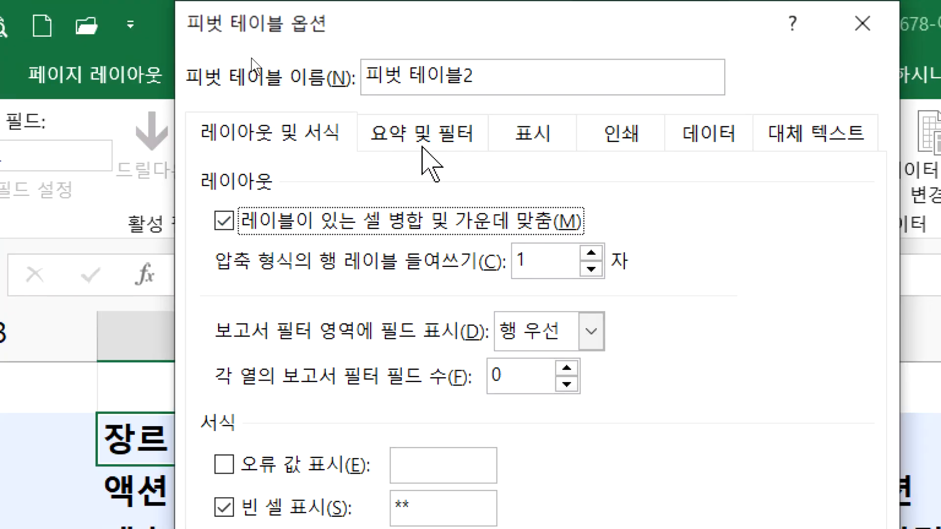
Turn off the 행 총합계 표시 option in the pivot table options and apply the change
{"action": "left_click", "coordinate": [427, 118]}
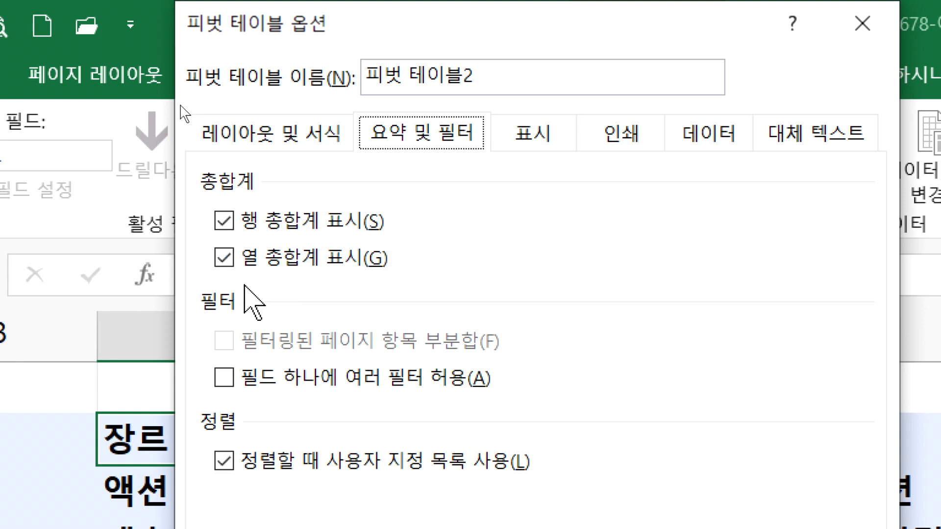
{"action": "left_click", "coordinate": [264, 220]}
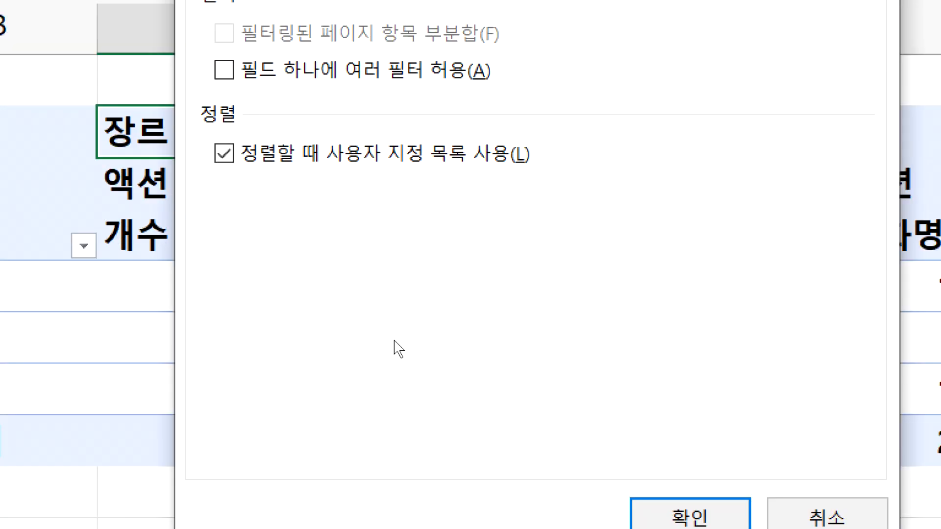
{"action": "left_click", "coordinate": [716, 523]}
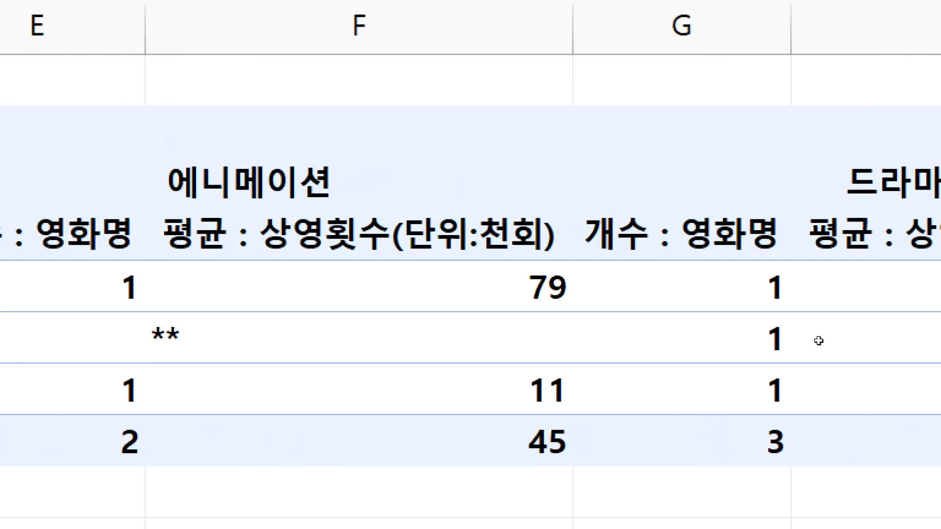
Review the pivot table's 총합계 row and 개봉일 months, comparing them with the numbered conditions in the PDF
{"action": "left_click", "coordinate": [128, 332]}
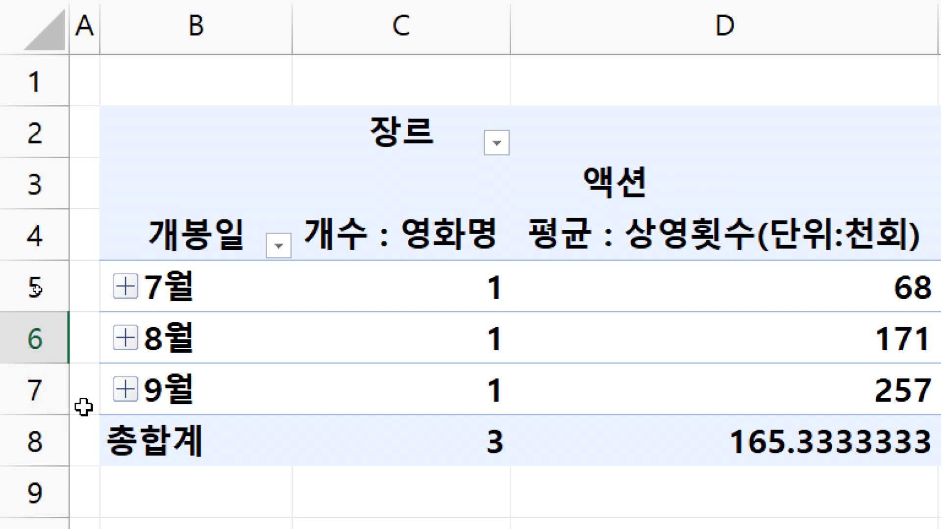
{"action": "left_click", "coordinate": [196, 463]}
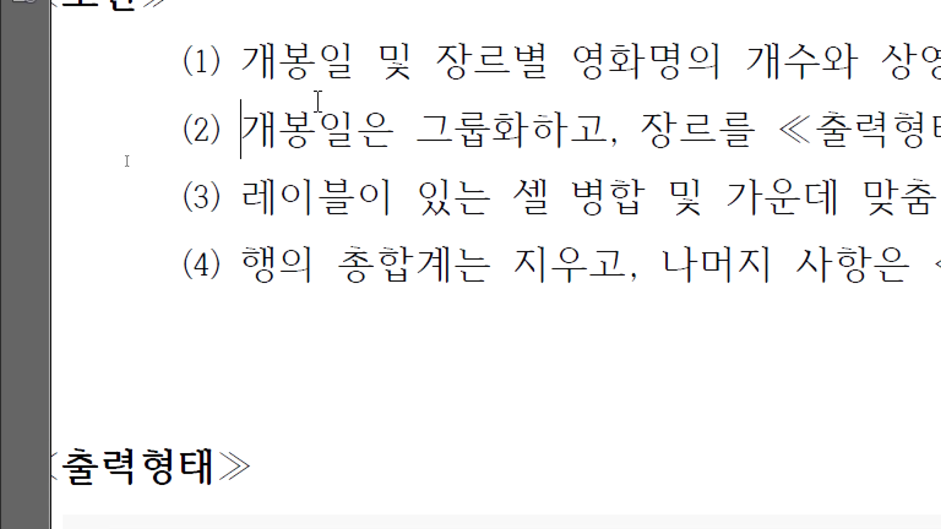
{"action": "key", "text": "alt+Tab"}
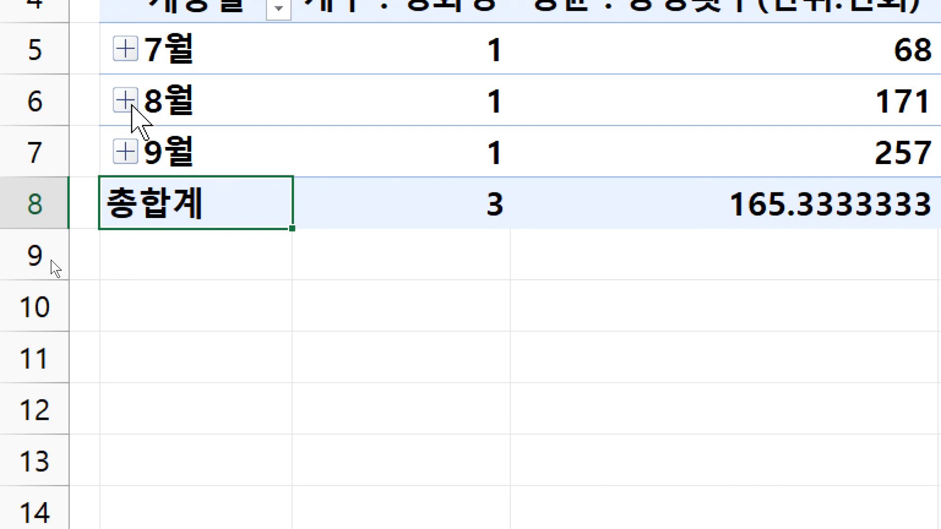
Expand the 8월 and 9월 groups to view their daily entries, and collapse both again
{"action": "left_click", "coordinate": [127, 101]}
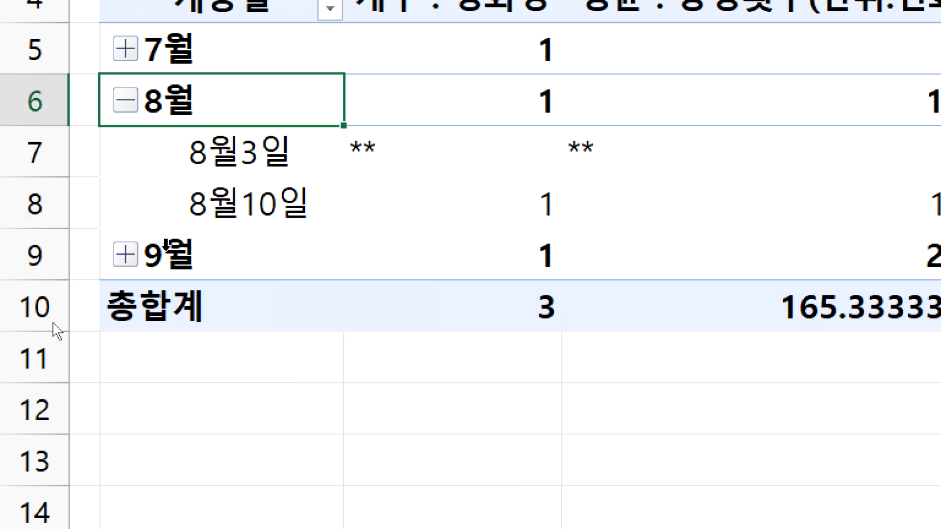
{"action": "left_click", "coordinate": [126, 256]}
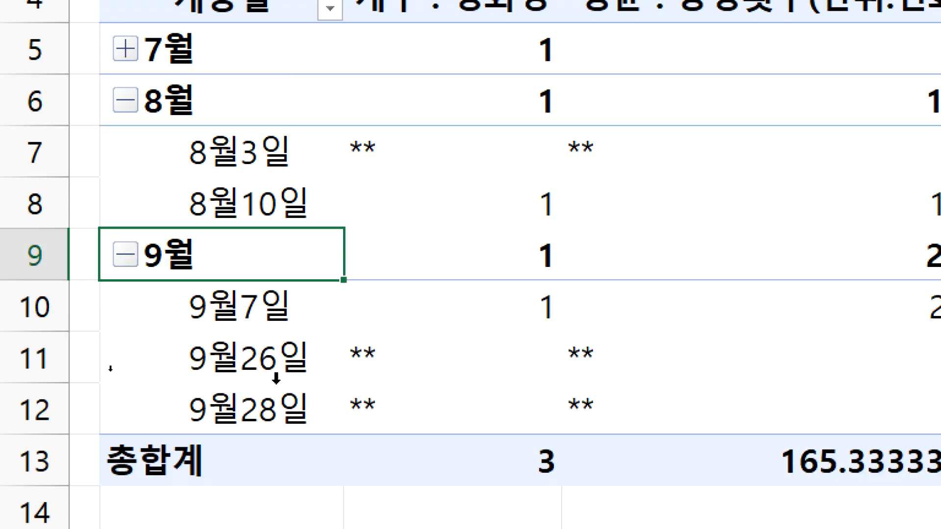
{"action": "left_click", "coordinate": [132, 254]}
{"action": "left_click", "coordinate": [135, 101]}
{"action": "left_click", "coordinate": [134, 101]}
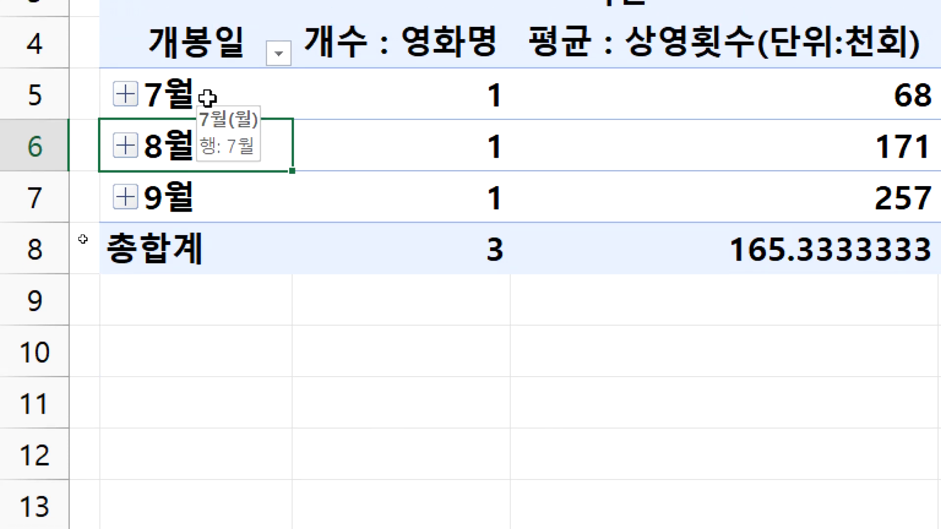
Regroup the 개봉일 row field by 월 only, removing 일 from the grouping units
{"action": "right_click", "coordinate": [205, 98]}
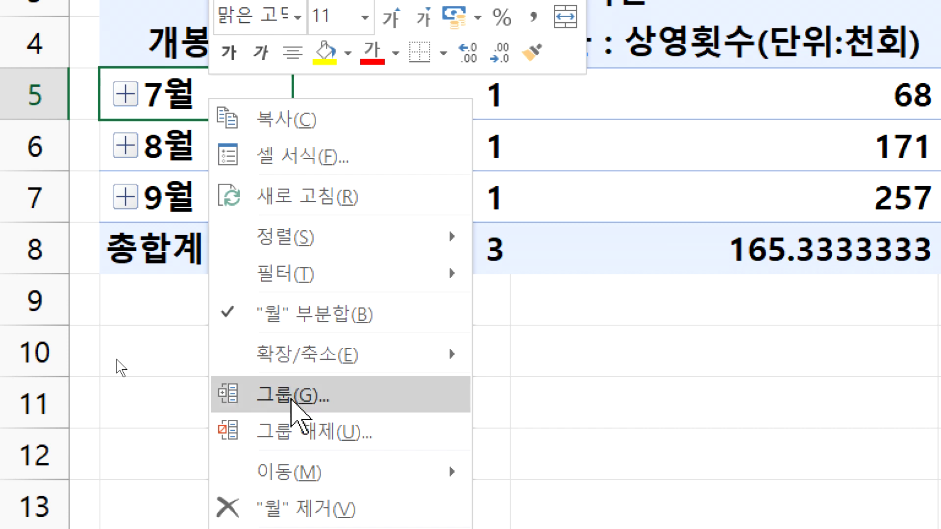
{"action": "left_click", "coordinate": [293, 403]}
{"action": "left_click_drag", "start_coordinate": [326, 147], "coordinate": [627, 81]}
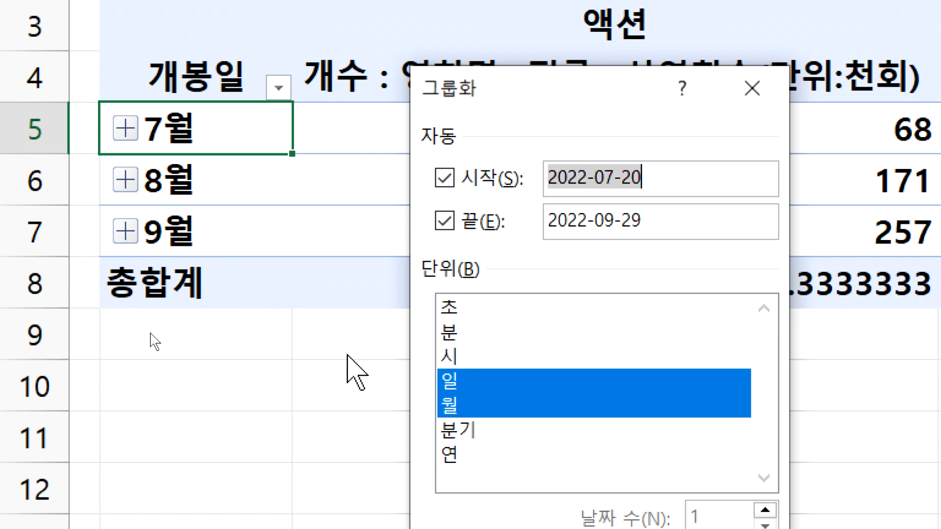
{"action": "left_click", "coordinate": [463, 386]}
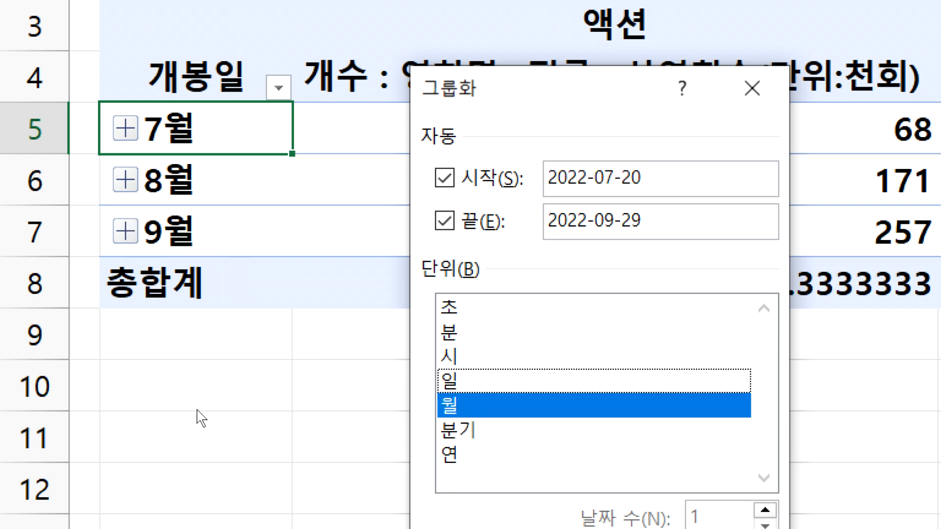
{"action": "key", "text": "Return"}
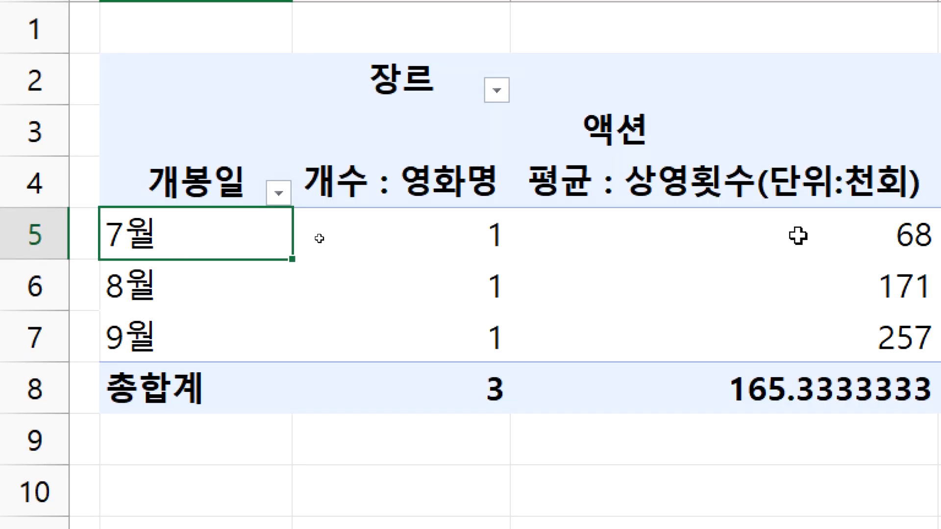
Inspect the alignment and decimals of the averages, the 총합계 row and the ** cells in the pivot table
{"action": "left_click", "coordinate": [798, 236]}
{"action": "mouse_move", "coordinate": [695, 374]}
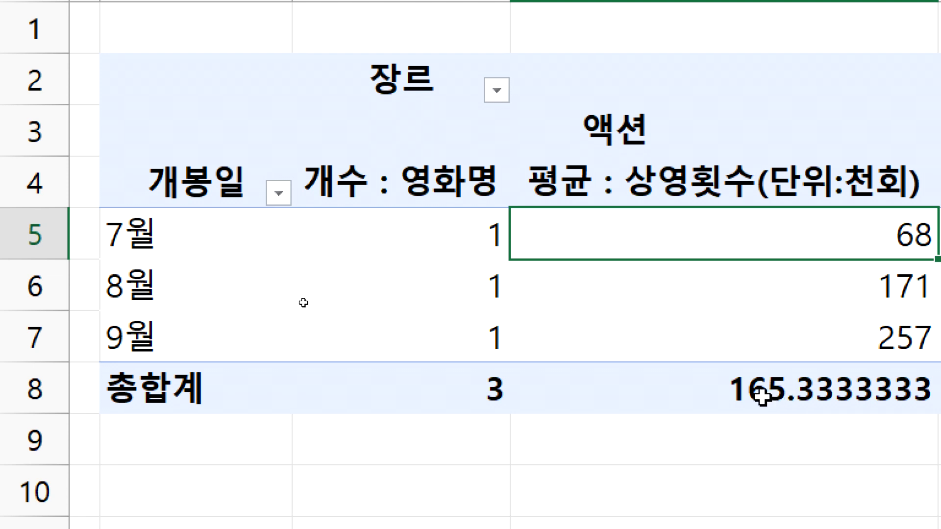
{"action": "left_click", "coordinate": [739, 392]}
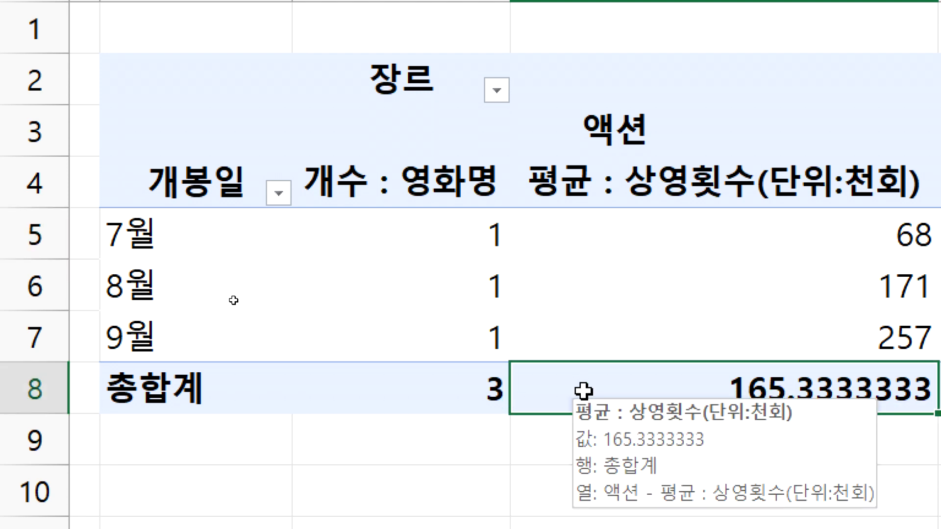
{"action": "left_click", "coordinate": [781, 280]}
{"action": "left_click", "coordinate": [940, 286]}
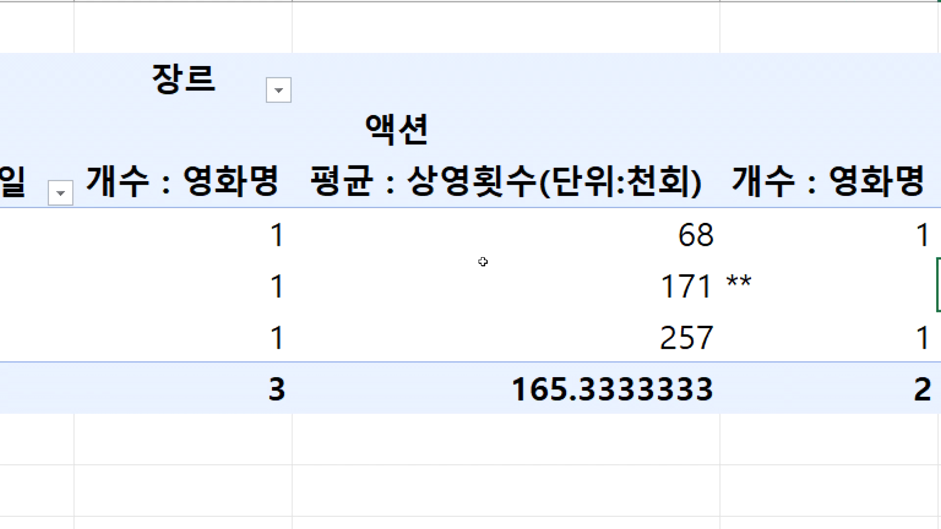
{"action": "left_click", "coordinate": [814, 285]}
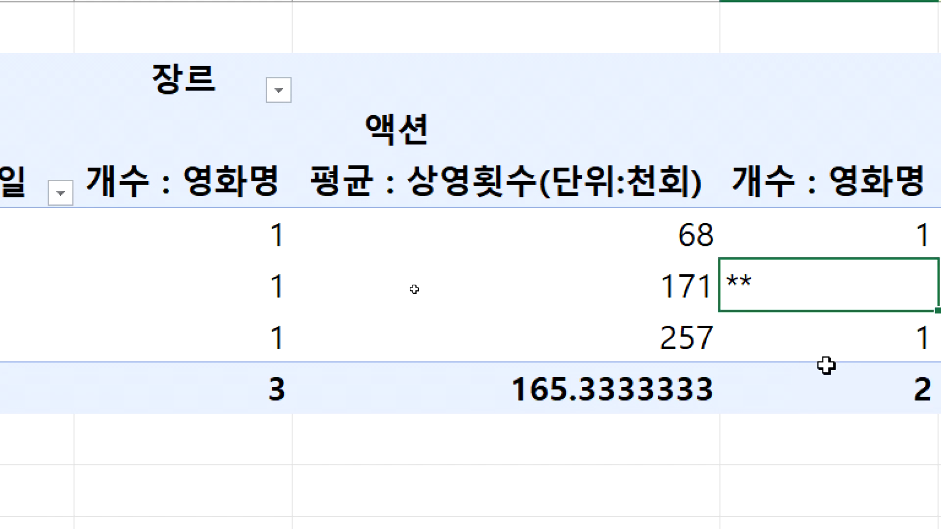
Centre the pivot table values in C5:H8 and apply the 회계 comma format without decimals
{"action": "left_click_drag", "start_coordinate": [260, 219], "coordinate": [862, 306]}
{"action": "scroll", "coordinate": [147, 206], "scroll_direction": "down", "scroll_amount": 6}
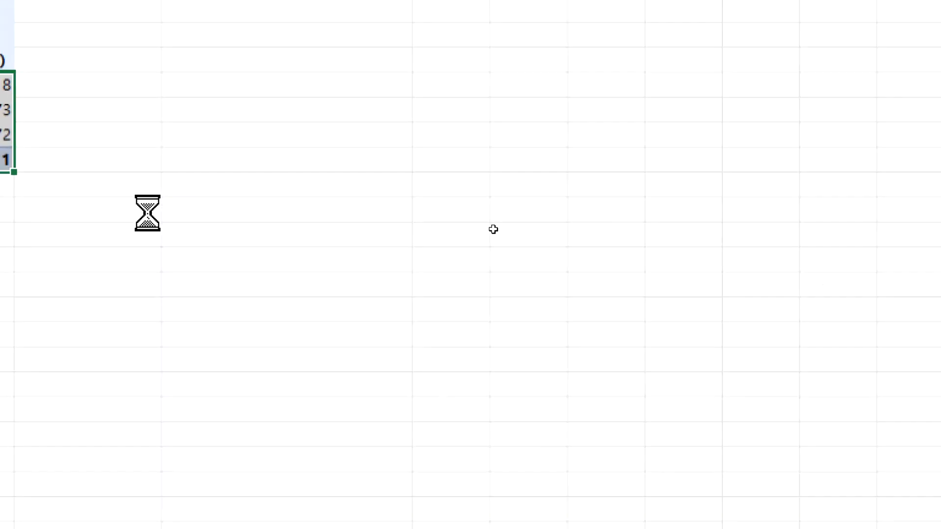
{"action": "scroll", "coordinate": [189, 250], "scroll_direction": "up", "scroll_amount": 4}
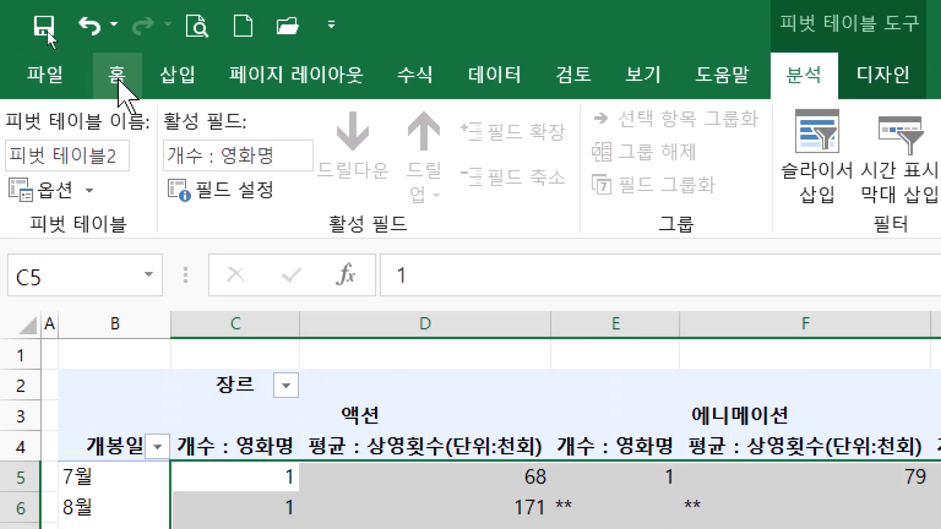
{"action": "left_click", "coordinate": [123, 76]}
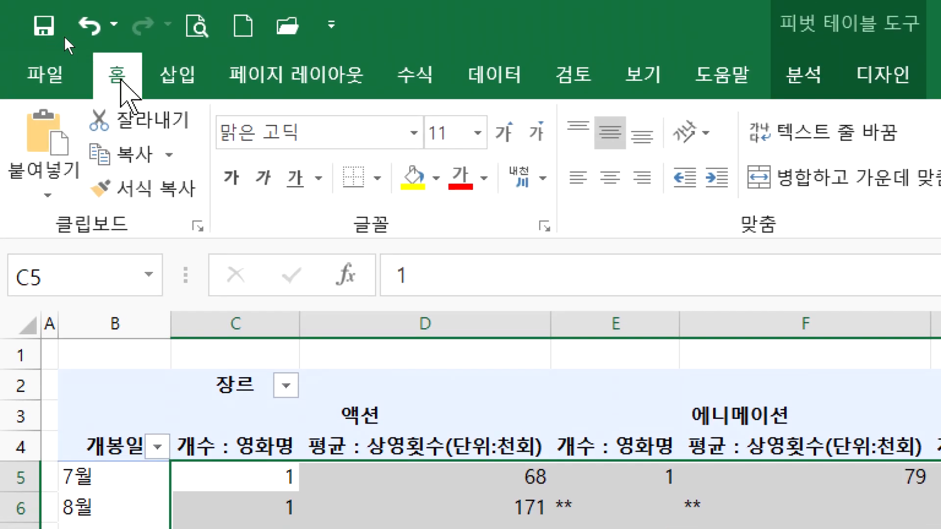
{"action": "left_click", "coordinate": [610, 179]}
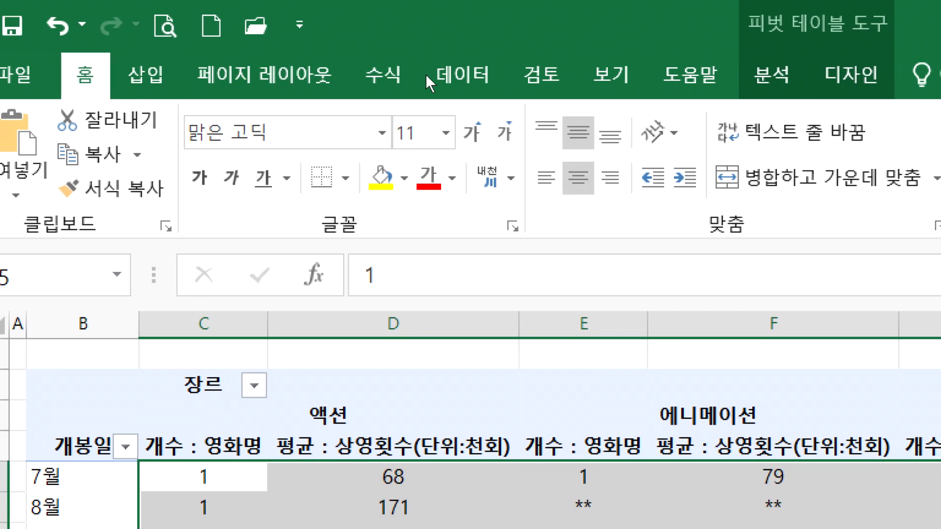
{"action": "key", "text": "ctrl+z"}
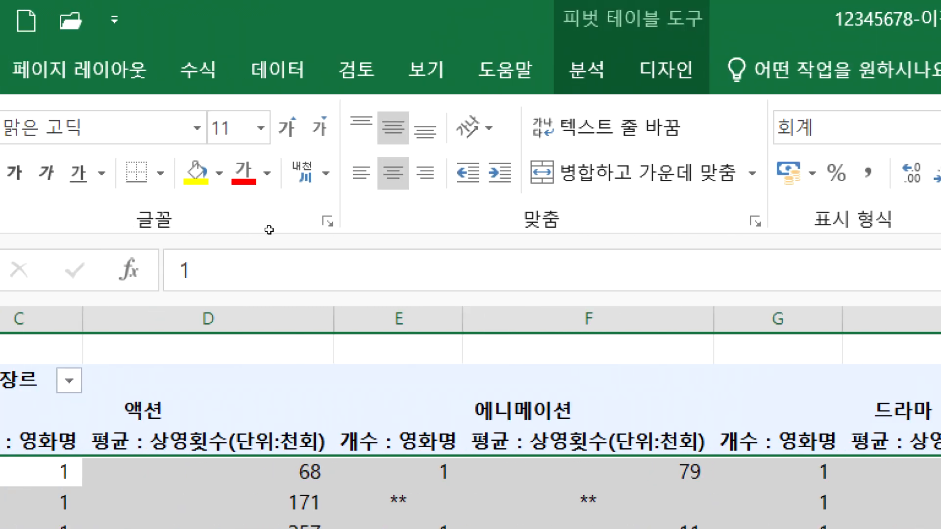
Check the formatted values against the conditions in the PDF, selecting the first 개수 : 영화명 cells
{"action": "key", "text": "alt+Tab"}
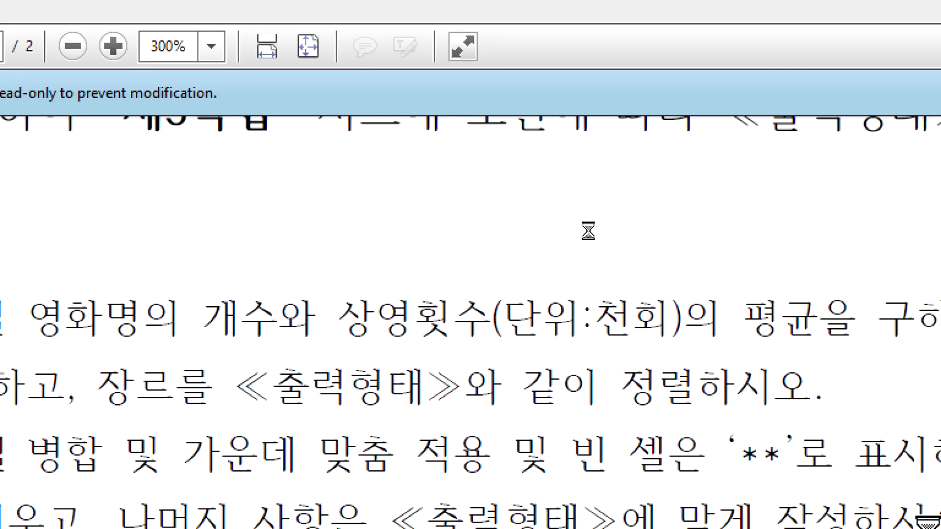
{"action": "key", "text": "alt+Tab"}
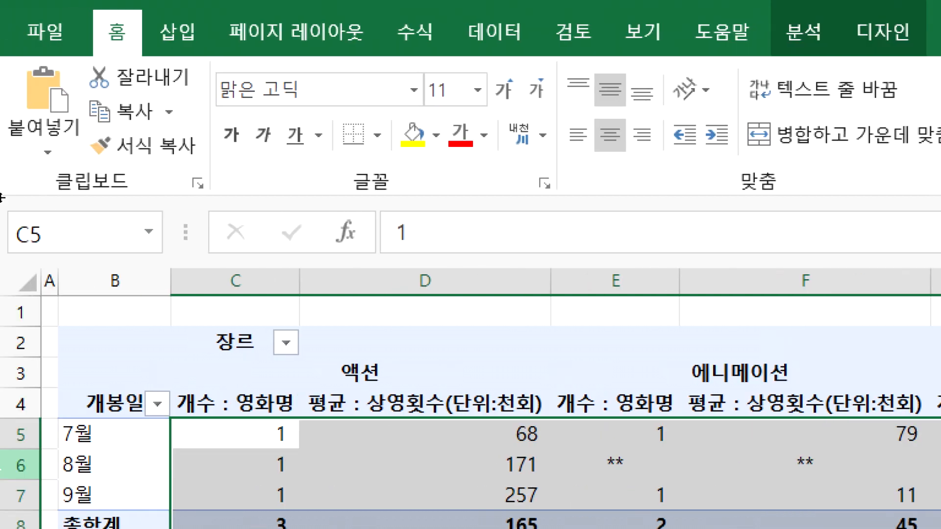
{"action": "mouse_move", "coordinate": [227, 440]}
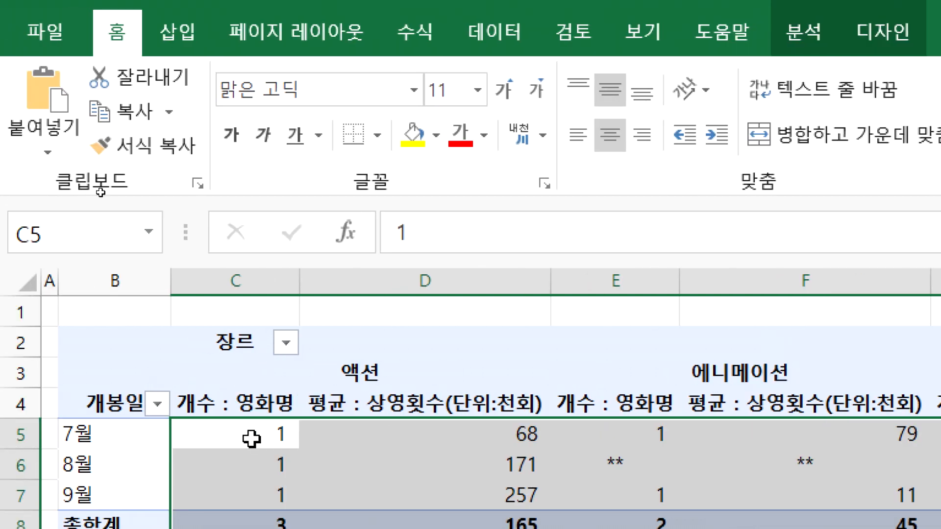
{"action": "left_click", "coordinate": [246, 430]}
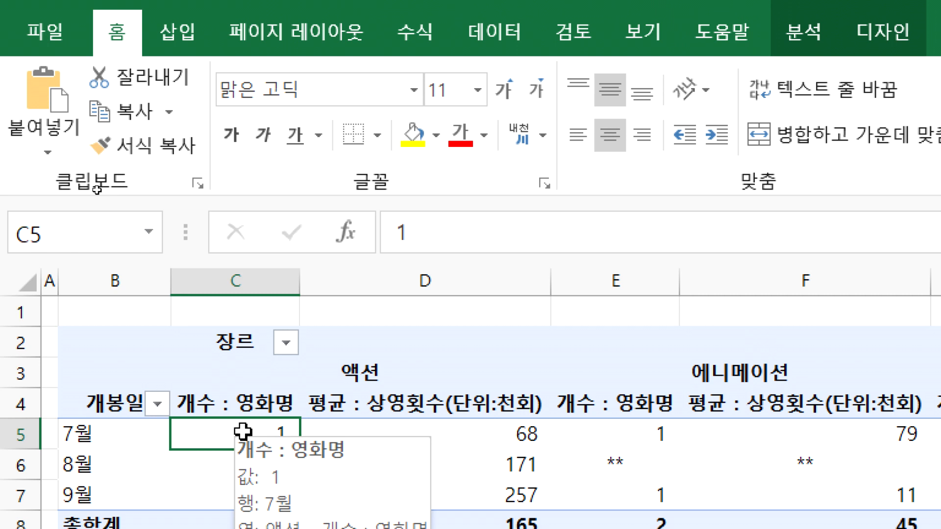
{"action": "left_click", "coordinate": [212, 456]}
{"action": "left_click", "coordinate": [228, 423]}
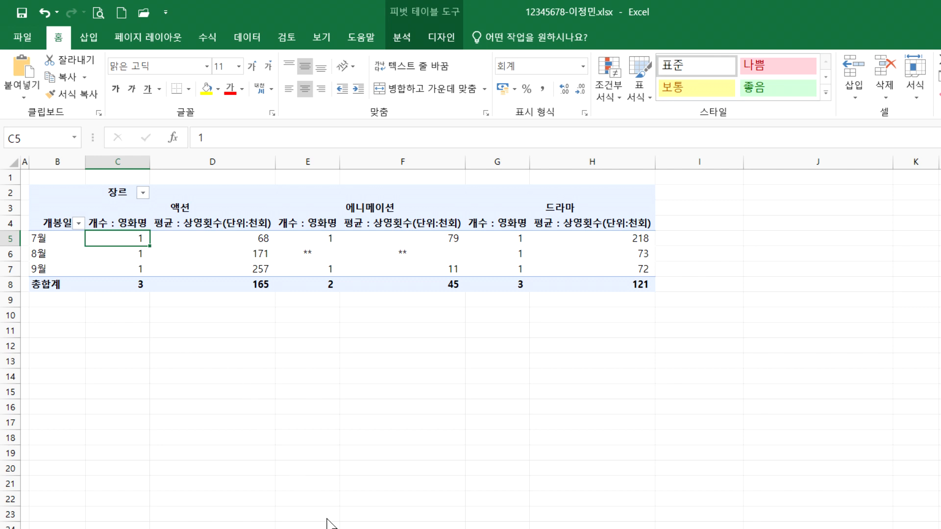
Switch to the Windows 메모장 notes and add the line "정렬작업, 부분합 작업" below the conditions
{"action": "key", "text": "alt+Tab"}
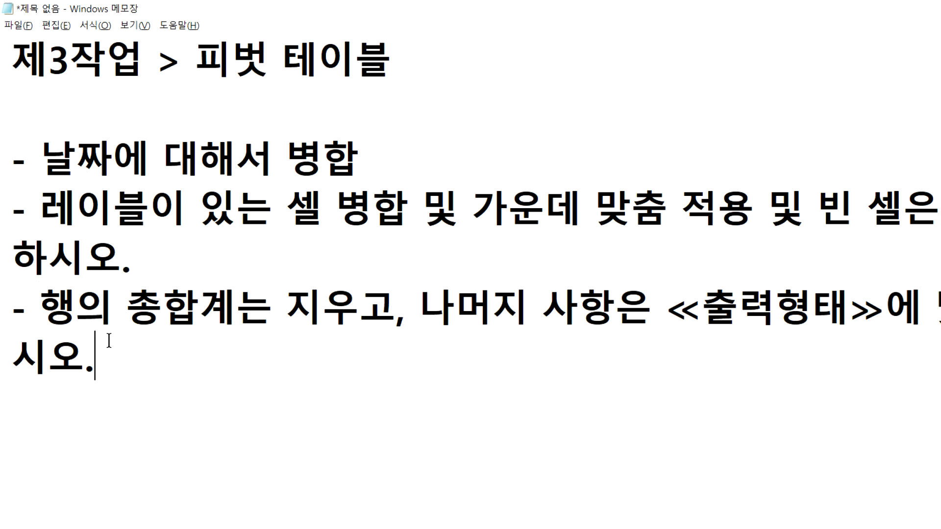
{"action": "type", "text": "정렬ㅈ"}
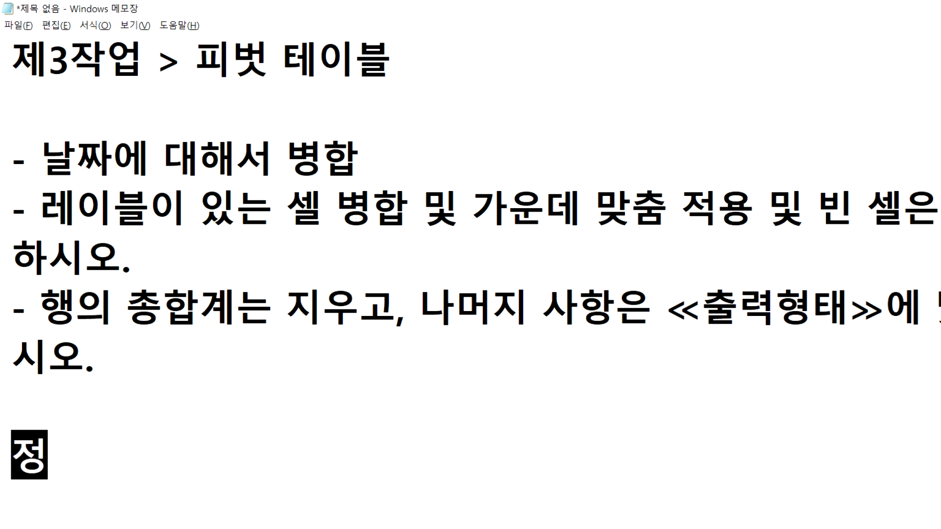
{"action": "type", "text": "업"}
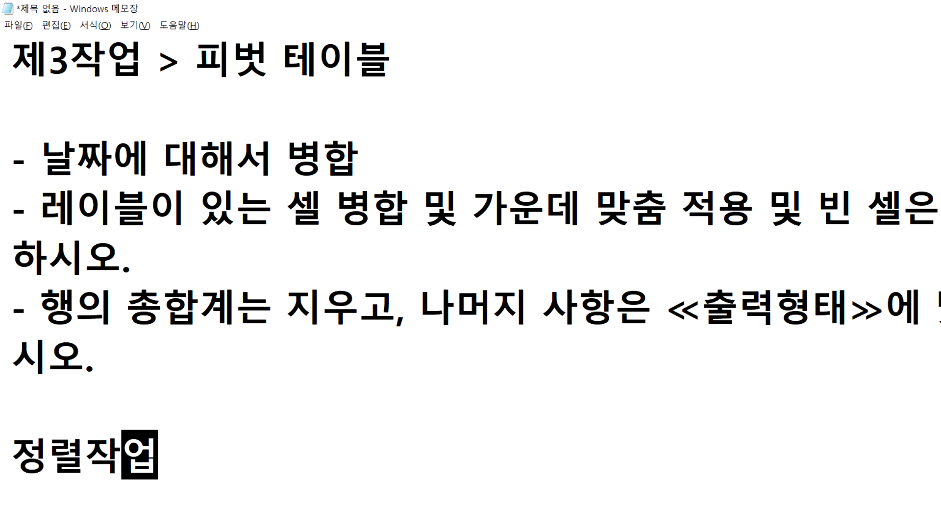
{"action": "type", "text": ", 부분합 작업"}
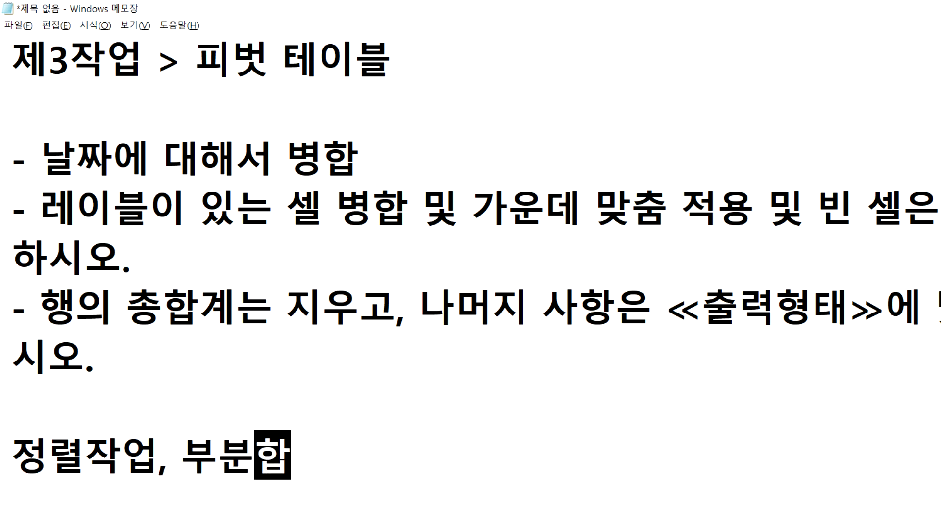
Change 정렬작업 to "정렬 작업" in the new note line and add "(순서를 변경)" after it
{"action": "key", "text": "Left"}
{"action": "key", "text": "Left"}
{"action": "key", "text": "Left"}
{"action": "key", "text": "Left"}
{"action": "key", "text": "Left"}
{"action": "key", "text": "Left"}
{"action": "key", "text": "Left"}
{"action": "key", "text": "Left"}
{"action": "key", "text": "Left"}
{"action": "key", "text": "Left"}
{"action": "key", "text": "Left"}
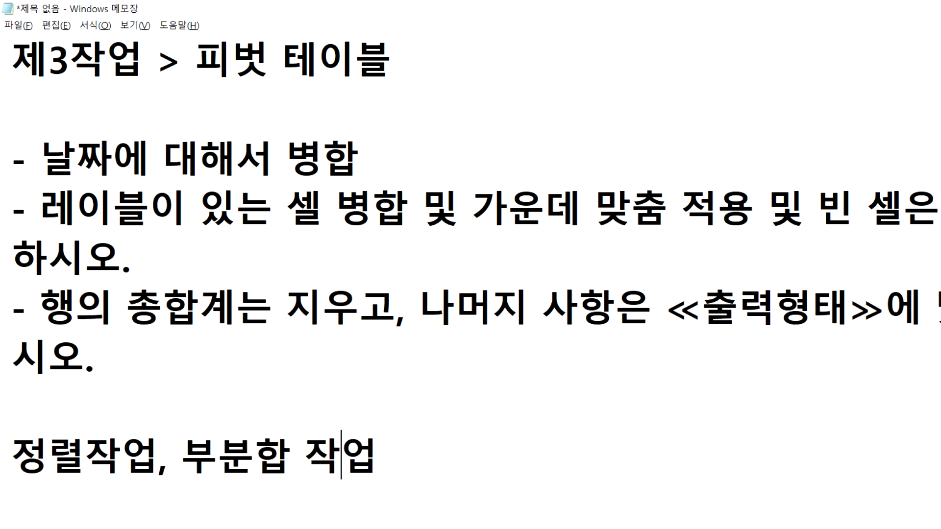
{"action": "key", "text": "Right"}
{"action": "key", "text": "Right"}
{"action": "key", "text": "Right"}
{"action": "type", "text": "(순서를 변경)"}
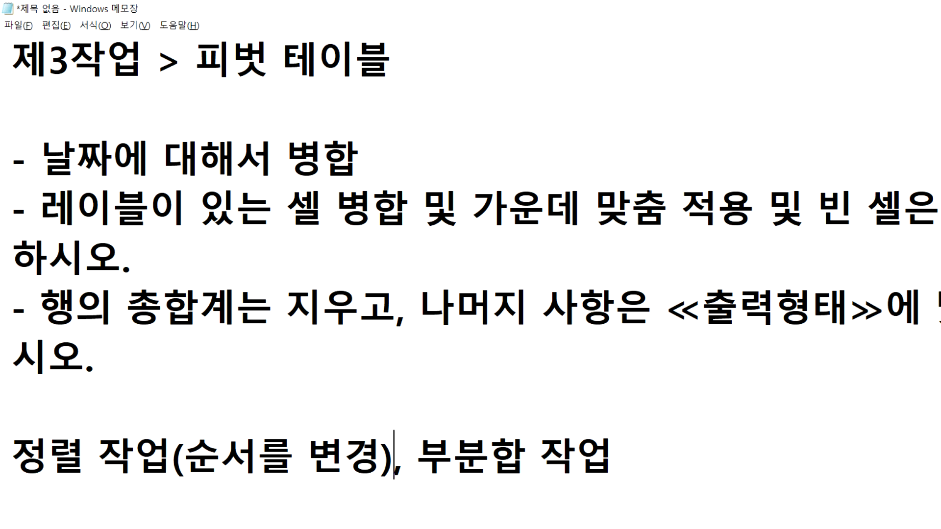
Add a parenthesised remark beginning "(정렬 작업을 반드시" after 부분합 작업 in the note line
{"action": "type", "text": "("}
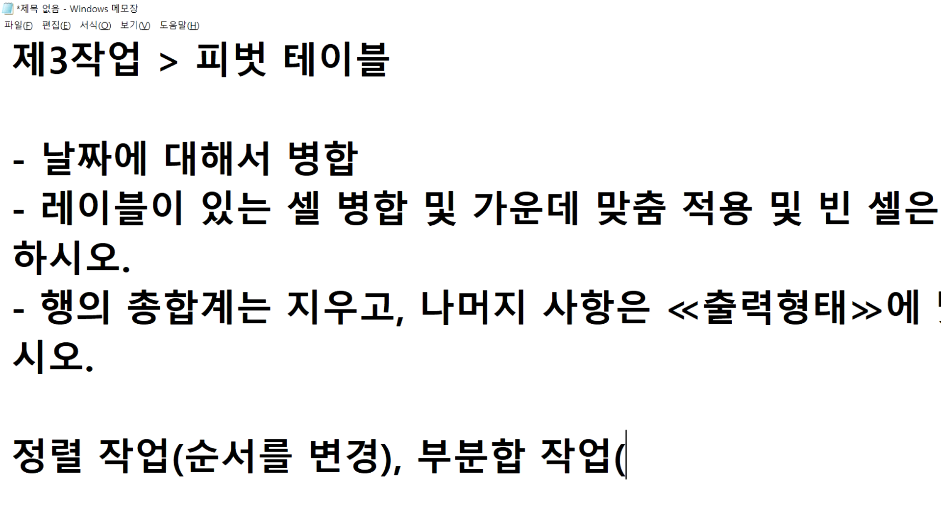
{"action": "type", "text": "정렬 작업을"}
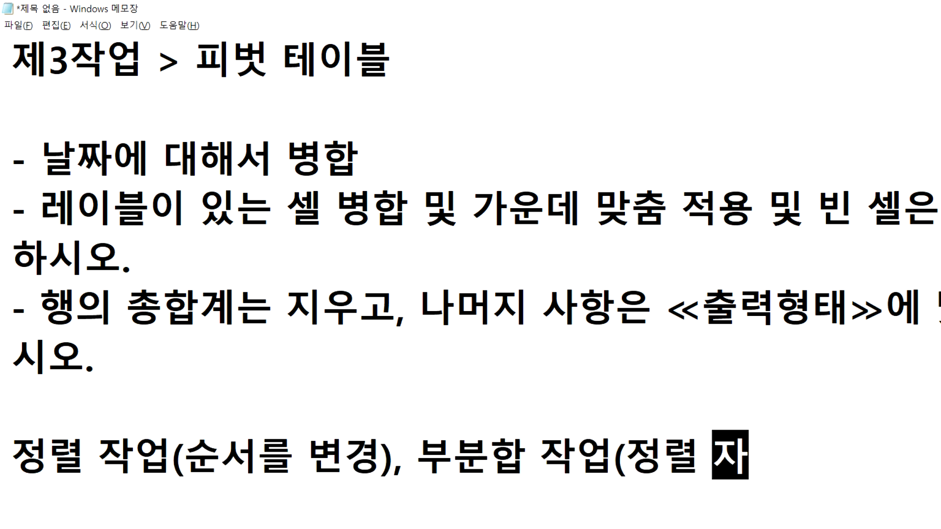
{"action": "type", "text": " 반드시"}
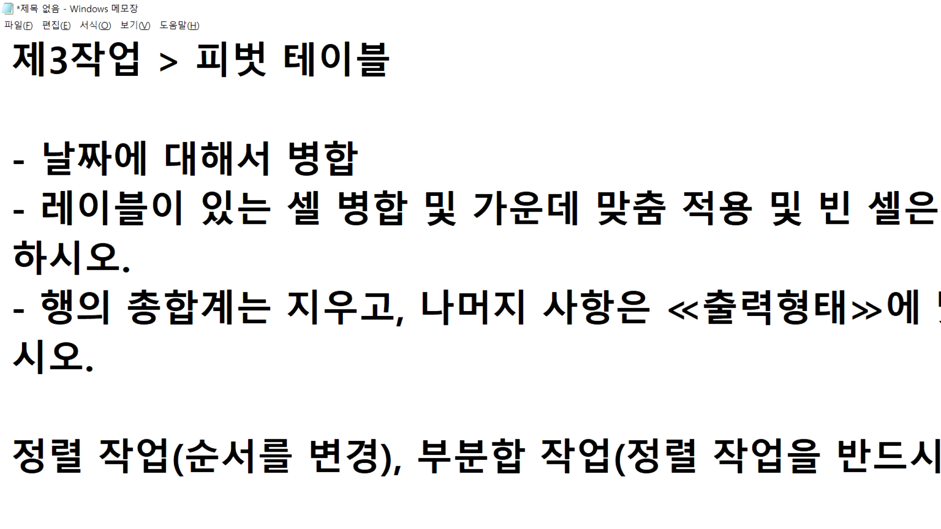
Prefix the note line with "* " and add the line "순서가 흩어진다." below it
{"action": "key", "text": "Home"}
{"action": "type", "text": "*"}
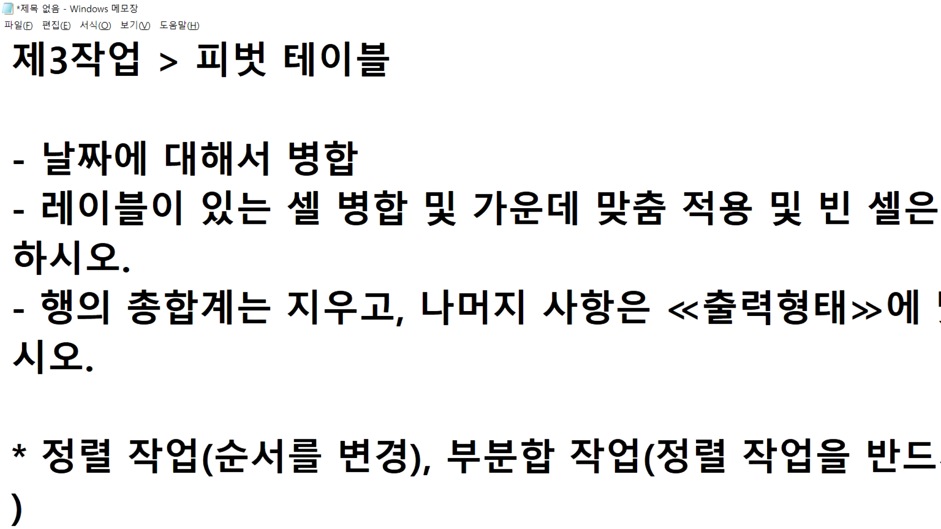
{"action": "key", "text": "ctrl+End"}
{"action": "key", "text": "Return"}
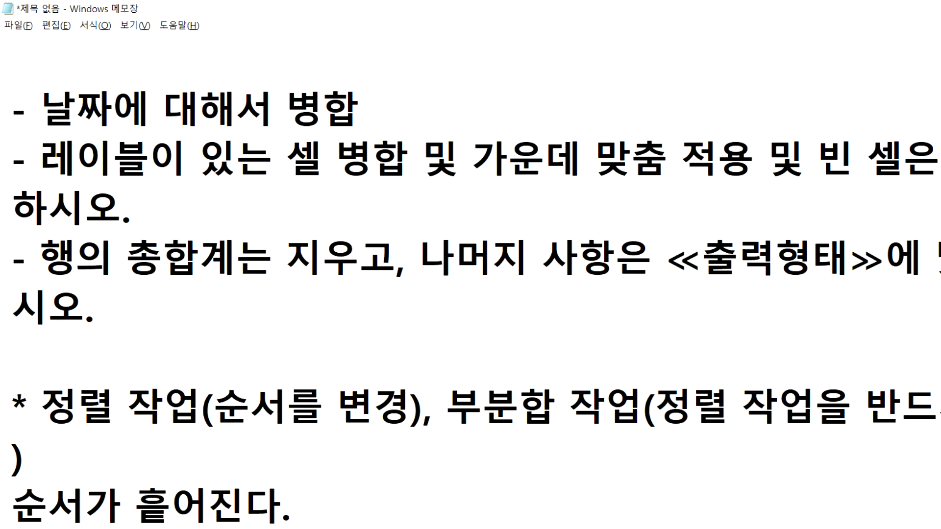
Switch to Excel and sort the movie table on the preceding sheet in ascending order by 코드
{"action": "key", "text": "alt+Tab"}
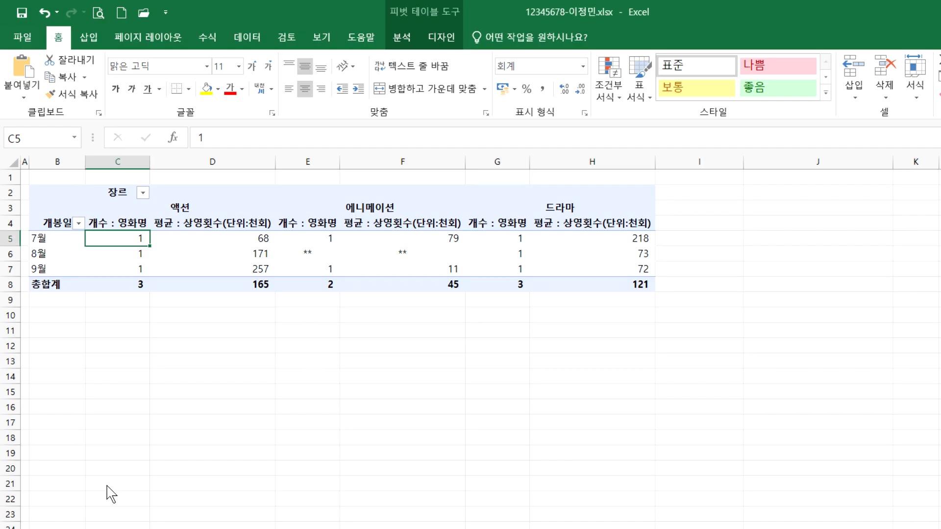
{"action": "key", "text": "ctrl+Page_Up"}
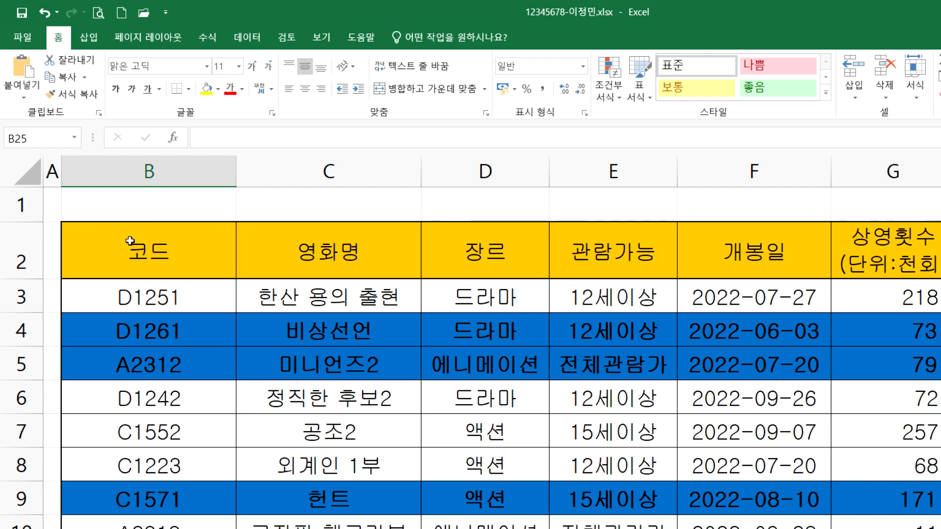
{"action": "left_click", "coordinate": [130, 293]}
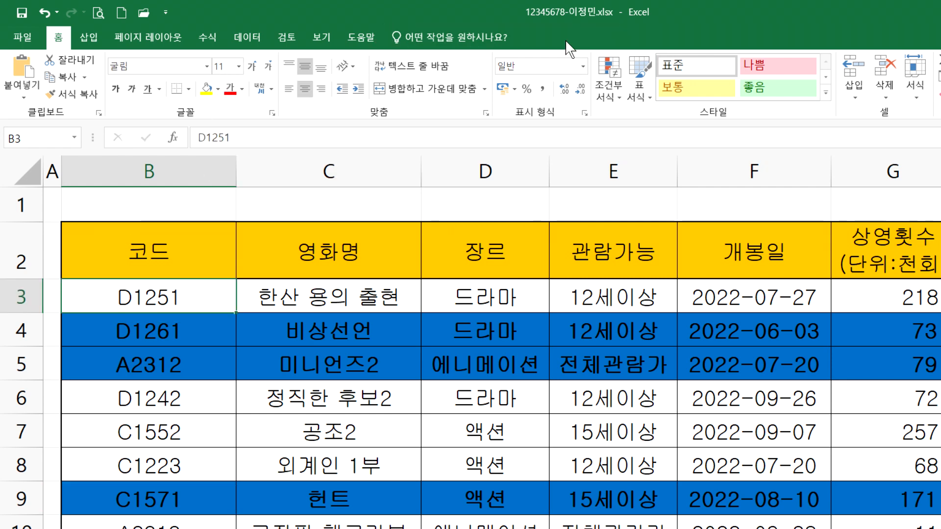
{"action": "left_click", "coordinate": [258, 31]}
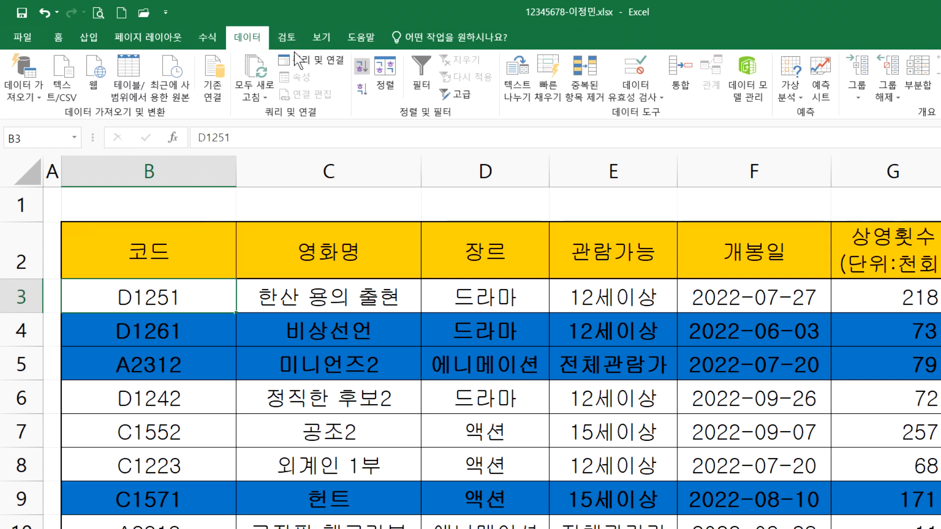
{"action": "left_click", "coordinate": [361, 66]}
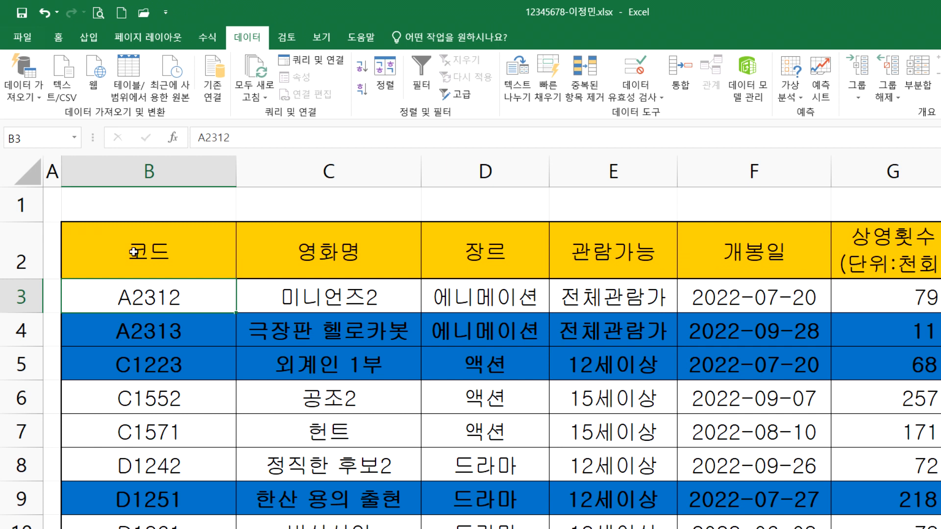
Sort the movie table in ascending order by 영화명, and again by 상영횟수
{"action": "key", "text": "Right"}
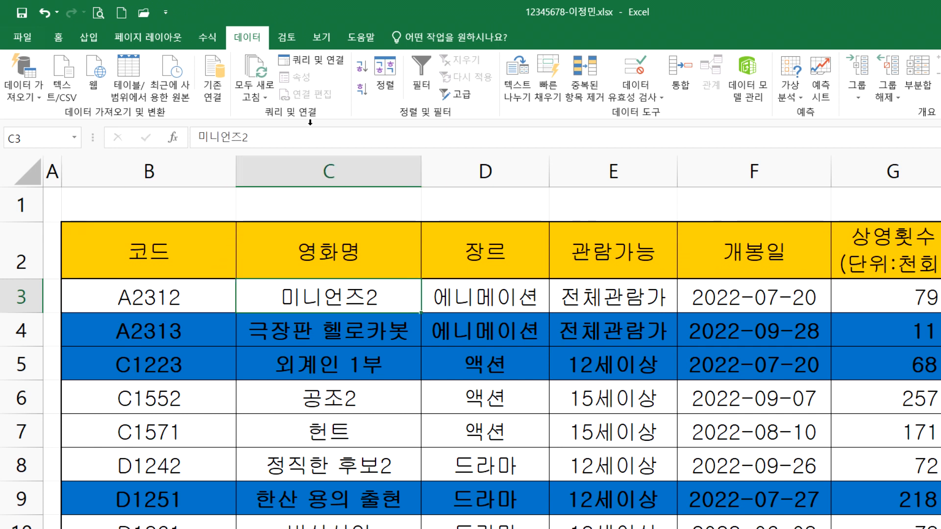
{"action": "left_click", "coordinate": [362, 66]}
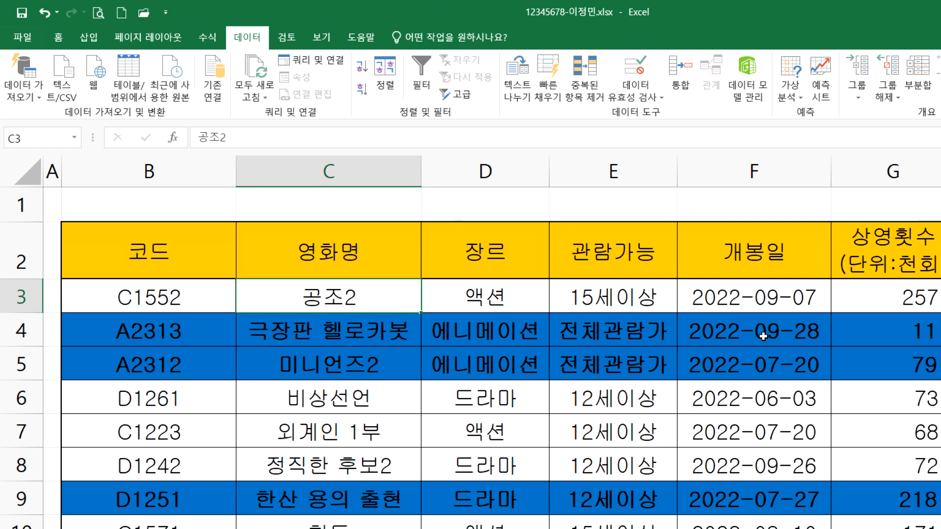
{"action": "key", "text": "Right"}
{"action": "key", "text": "Right"}
{"action": "key", "text": "Right"}
{"action": "key", "text": "Right"}
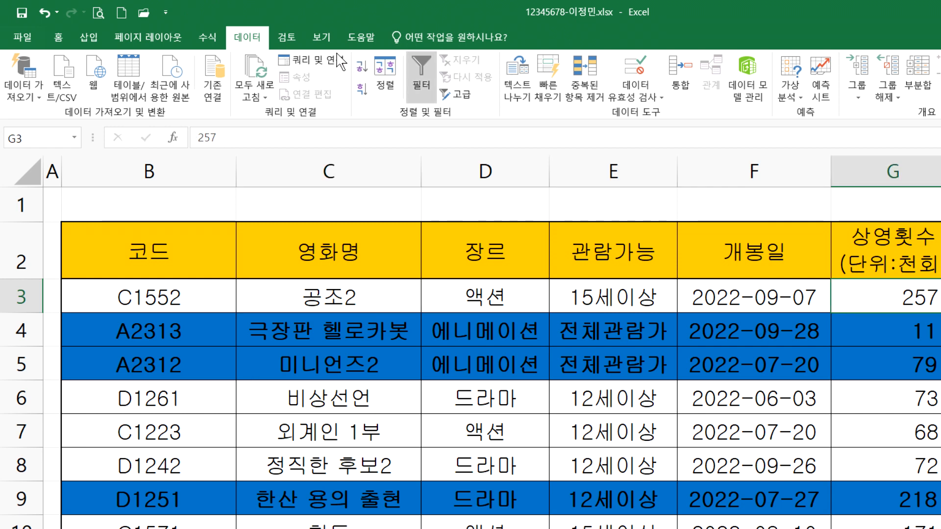
{"action": "left_click", "coordinate": [362, 66]}
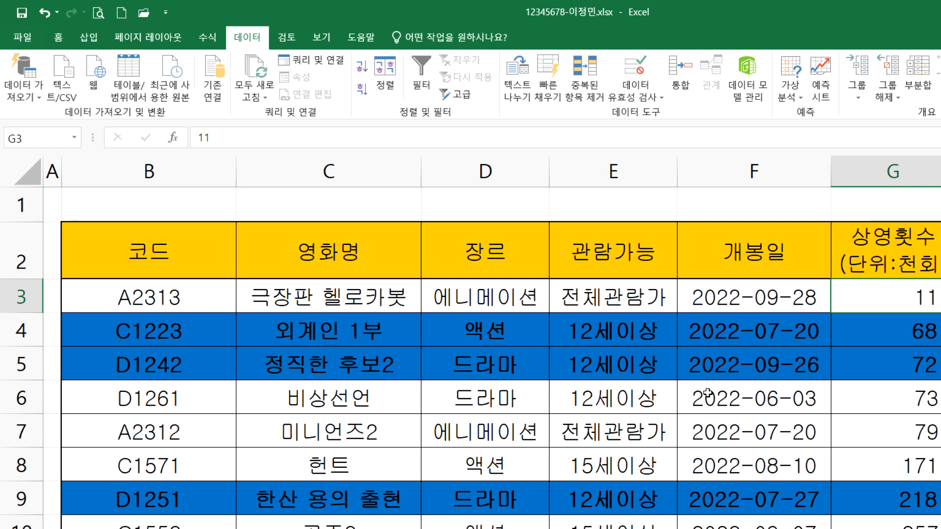
Undo the last two sorts and return to the pivot table sheet
{"action": "key", "text": "ctrl+z"}
{"action": "key", "text": "ctrl+z"}
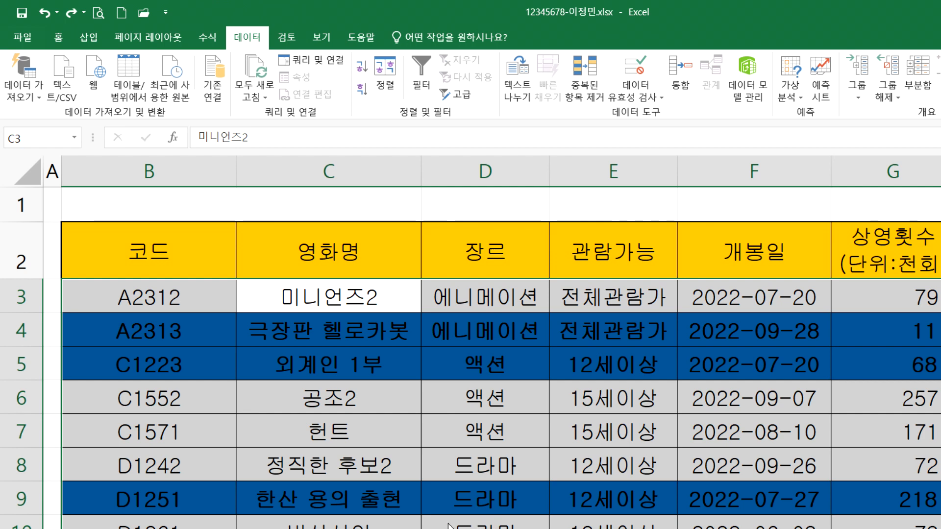
{"action": "left_click", "coordinate": [154, 481]}
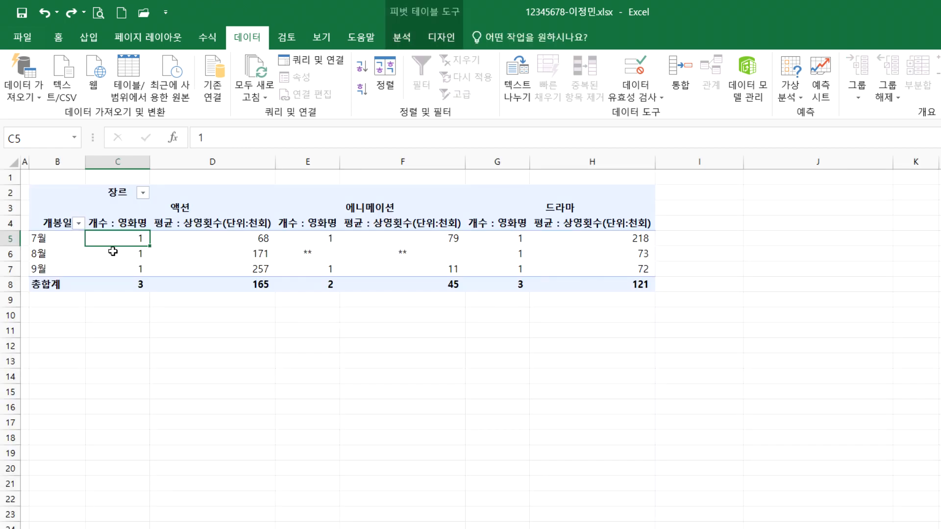
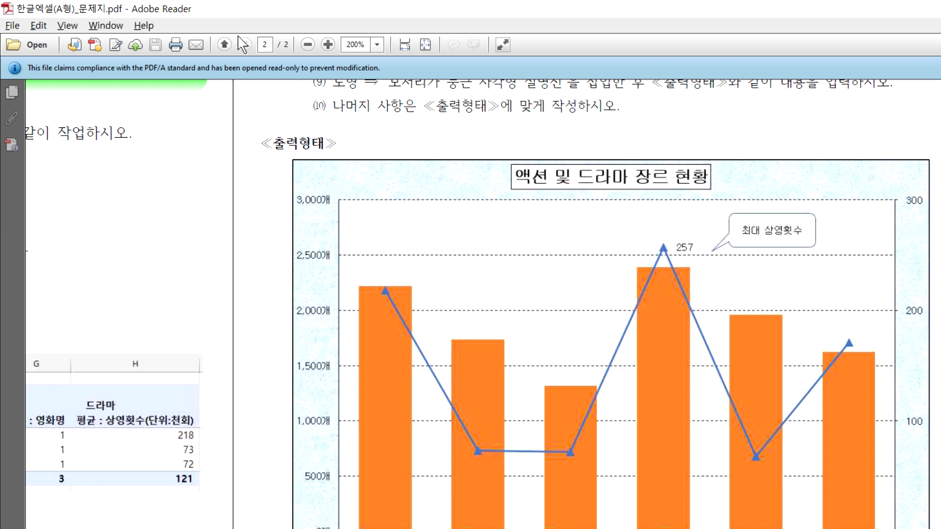
Enlarge the exam PDF to 400% and examine the 출력형태 chart from its title down to the category labels
{"action": "left_click", "coordinate": [327, 44]}
{"action": "left_click_drag", "start_coordinate": [577, 499], "coordinate": [705, 499]}
{"action": "scroll", "coordinate": [581, 402], "scroll_direction": "down", "scroll_amount": 1}
{"action": "scroll", "coordinate": [582, 403], "scroll_direction": "down", "scroll_amount": 5}
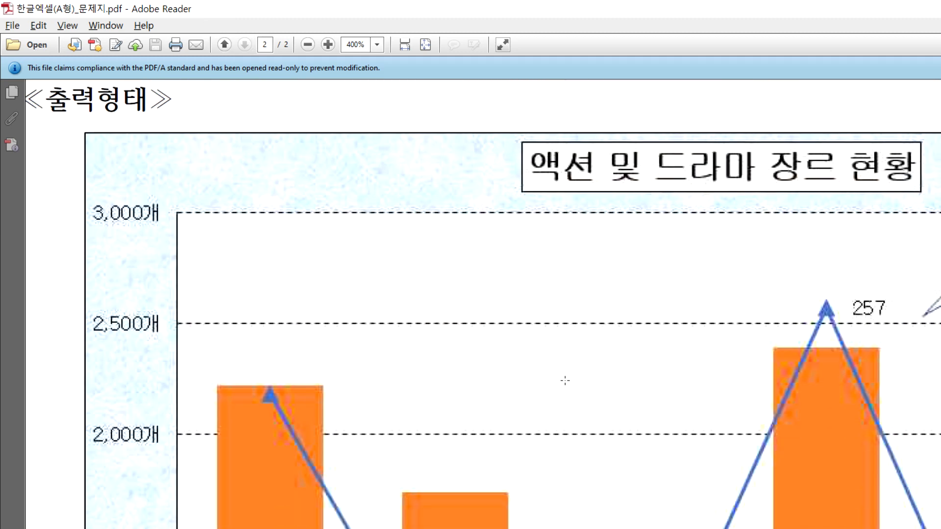
{"action": "scroll", "coordinate": [511, 382], "scroll_direction": "down", "scroll_amount": 4}
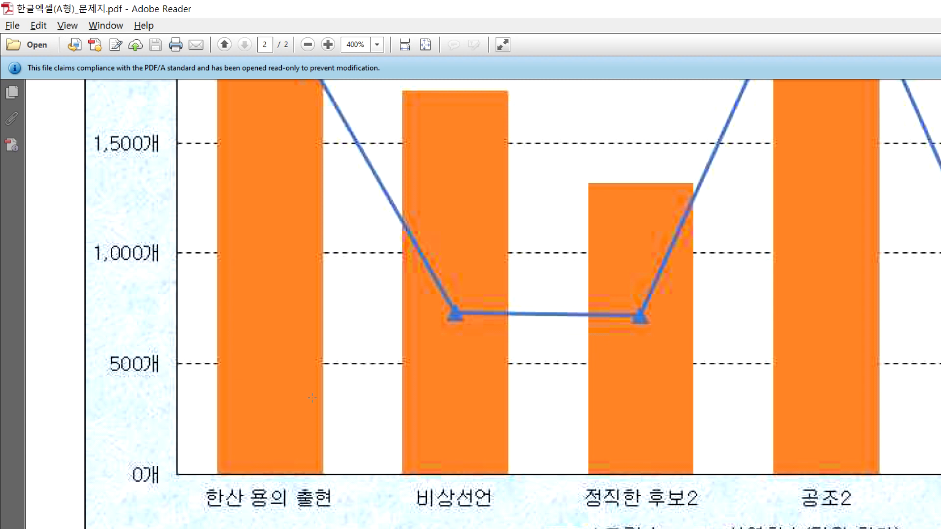
Switch to the box office table in Excel and select the 영화명 and 장르 range C4:D12 together with G4:H12
{"action": "key", "text": "alt+Tab"}
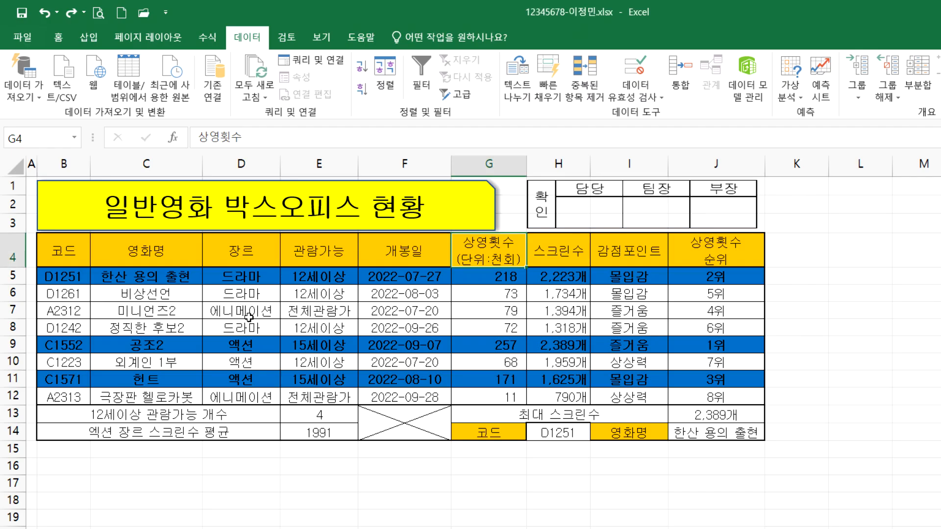
{"action": "left_click_drag", "start_coordinate": [109, 251], "coordinate": [192, 321]}
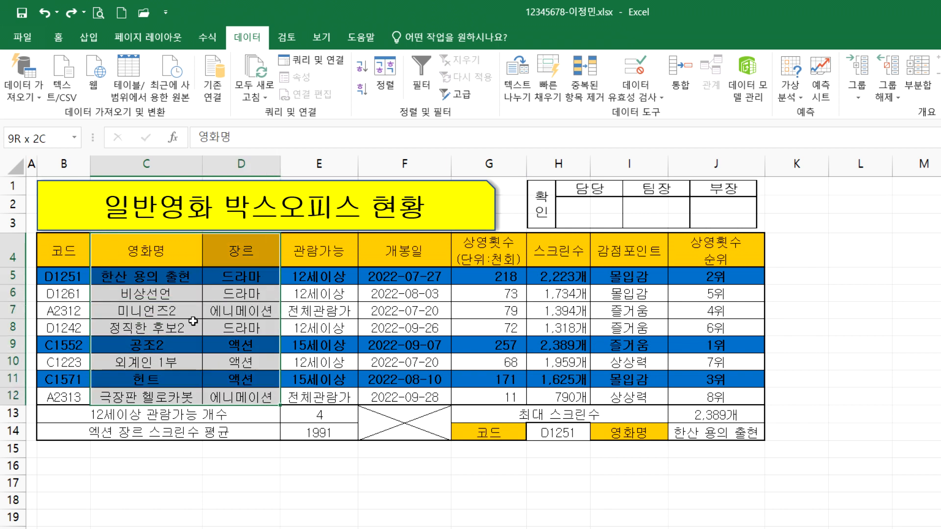
{"action": "left_click_drag", "start_coordinate": [490, 251], "coordinate": [559, 396]}
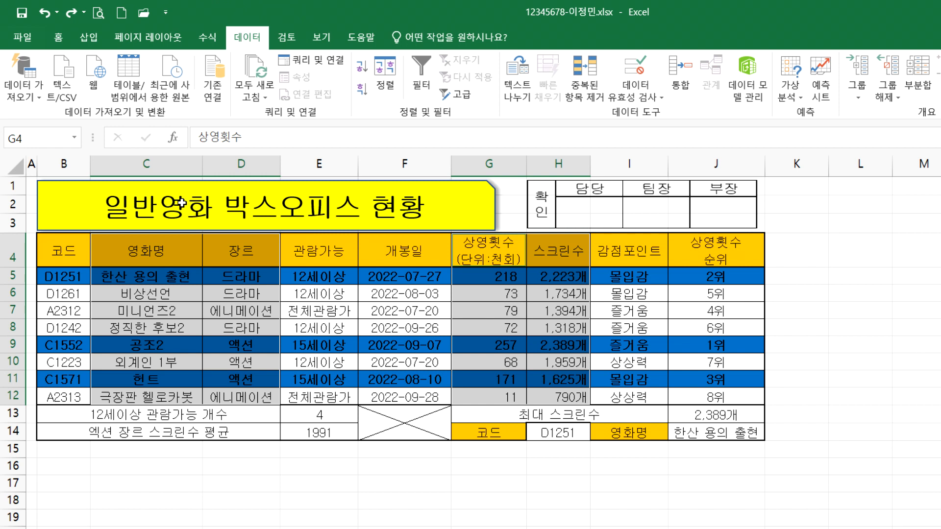
Check the chart title in the exam PDF to see which genres the chart covers
{"action": "key", "text": "alt+Tab"}
{"action": "scroll", "coordinate": [361, 225], "scroll_direction": "up", "scroll_amount": 5}
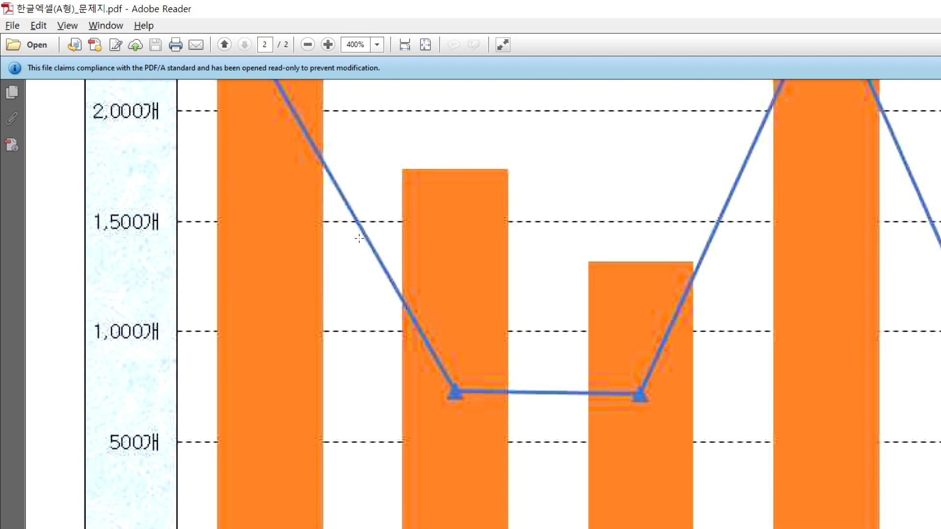
{"action": "scroll", "coordinate": [348, 226], "scroll_direction": "up", "scroll_amount": 5}
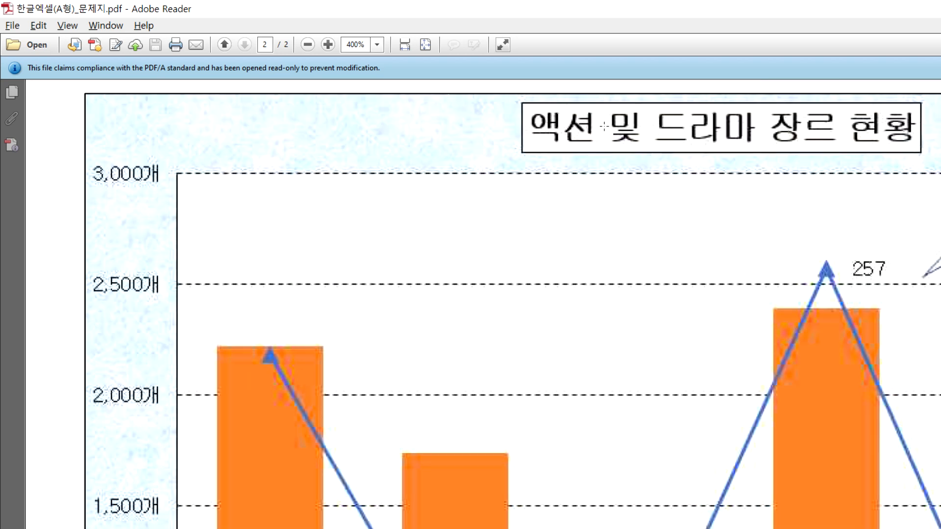
Return to Excel and select the 영화명 and 장르 headers with the 드라마 and 액션 rows, C4:D6 and C8:D11
{"action": "key", "text": "alt+Tab"}
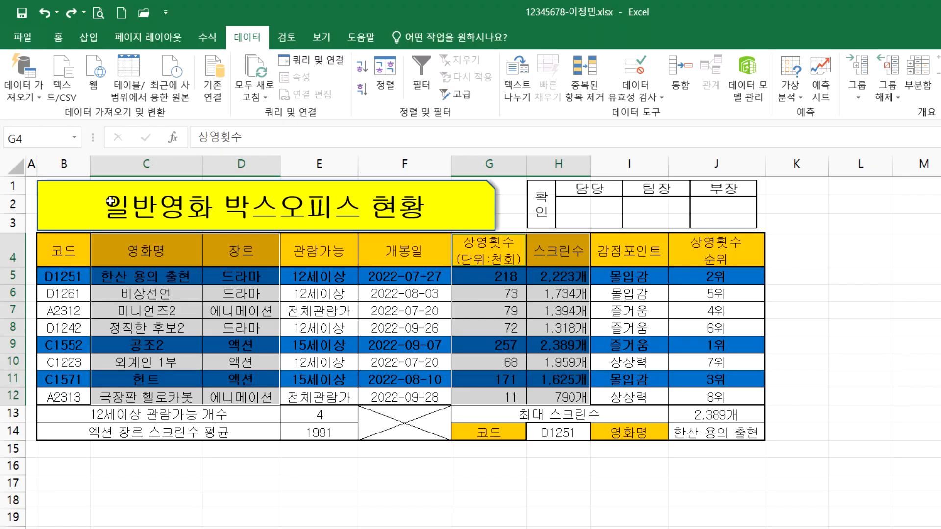
{"action": "left_click", "coordinate": [138, 251]}
{"action": "left_click_drag", "start_coordinate": [142, 202], "coordinate": [205, 234]}
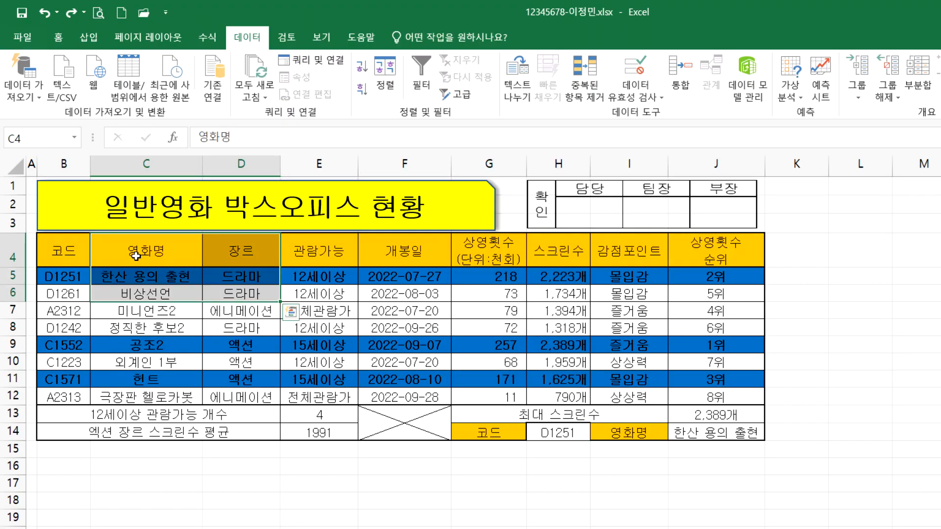
{"action": "mouse_move", "coordinate": [114, 263]}
{"action": "left_mouse_down"}
{"action": "mouse_move", "coordinate": [177, 265]}
{"action": "mouse_move", "coordinate": [183, 304]}
{"action": "left_mouse_up"}
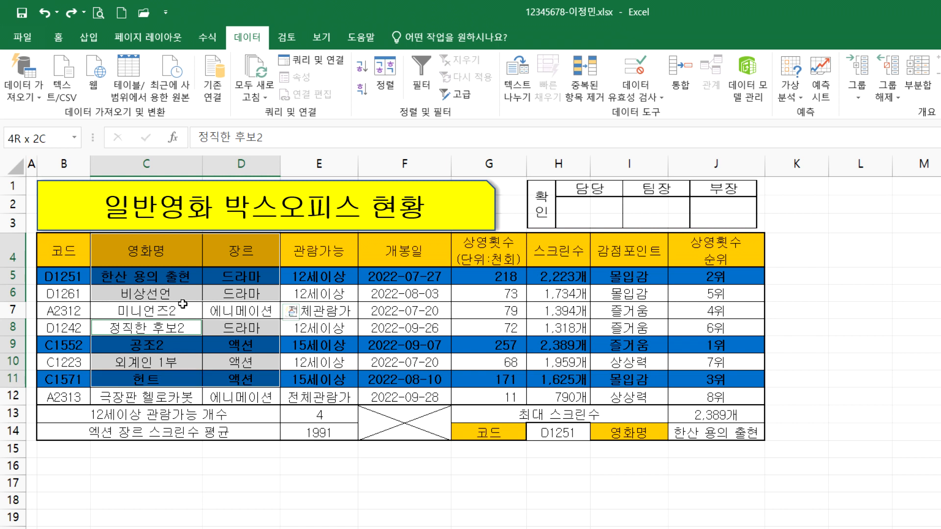
Select C4:D6 and C8:D11 again, add G4:H6 and G8:H12, and try to copy the combined selection
{"action": "left_click", "coordinate": [120, 201]}
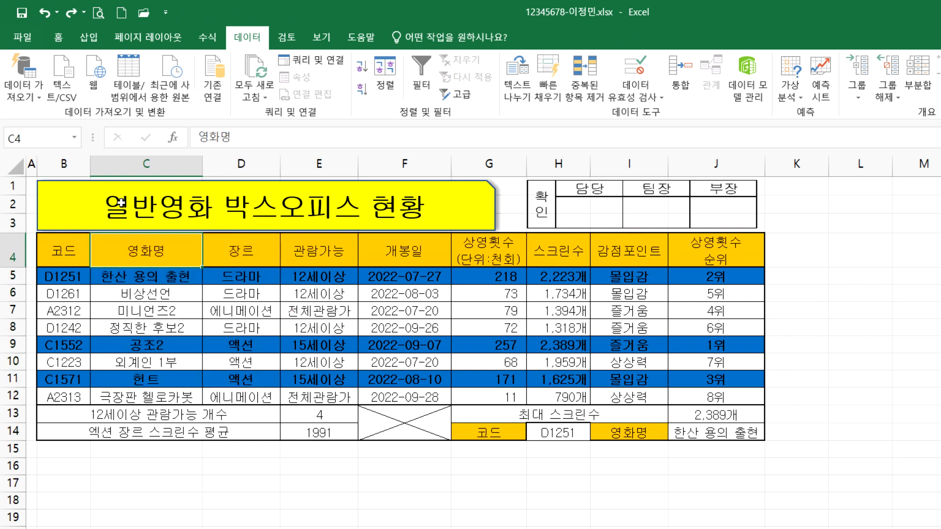
{"action": "left_click_drag", "start_coordinate": [116, 203], "coordinate": [195, 237]}
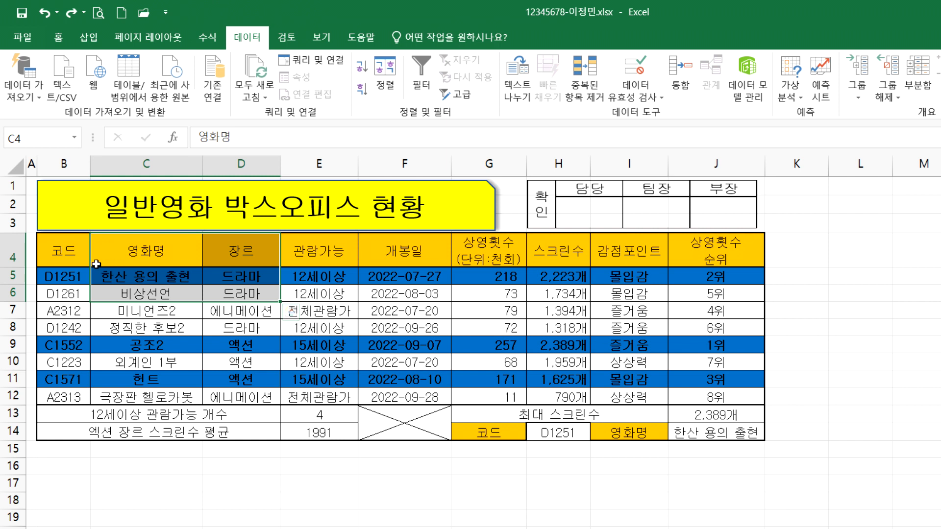
{"action": "mouse_move", "coordinate": [93, 264]}
{"action": "left_mouse_down", "text": "ctrl"}
{"action": "mouse_move", "coordinate": [175, 272]}
{"action": "mouse_move", "coordinate": [194, 302]}
{"action": "mouse_move", "coordinate": [179, 302]}
{"action": "left_mouse_up", "text": "ctrl"}
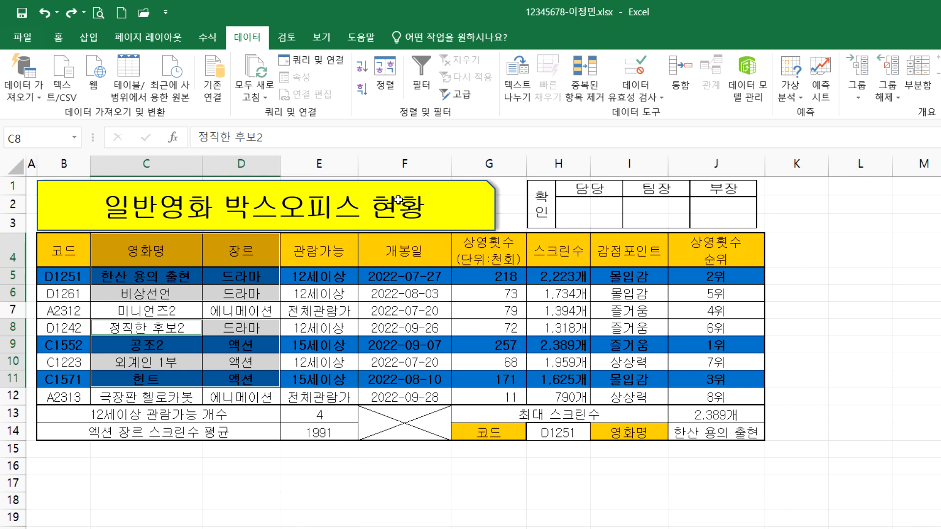
{"action": "mouse_move", "coordinate": [379, 199]}
{"action": "left_mouse_down"}
{"action": "mouse_move", "coordinate": [442, 210]}
{"action": "mouse_move", "coordinate": [443, 314]}
{"action": "mouse_move", "coordinate": [448, 308]}
{"action": "left_mouse_up"}
{"action": "key", "text": "ctrl+c"}
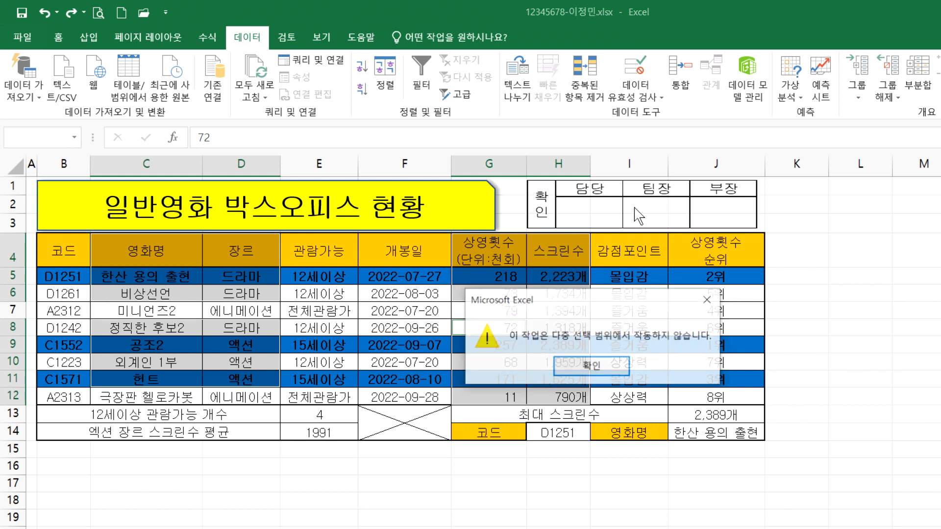
{"action": "key", "text": "space"}
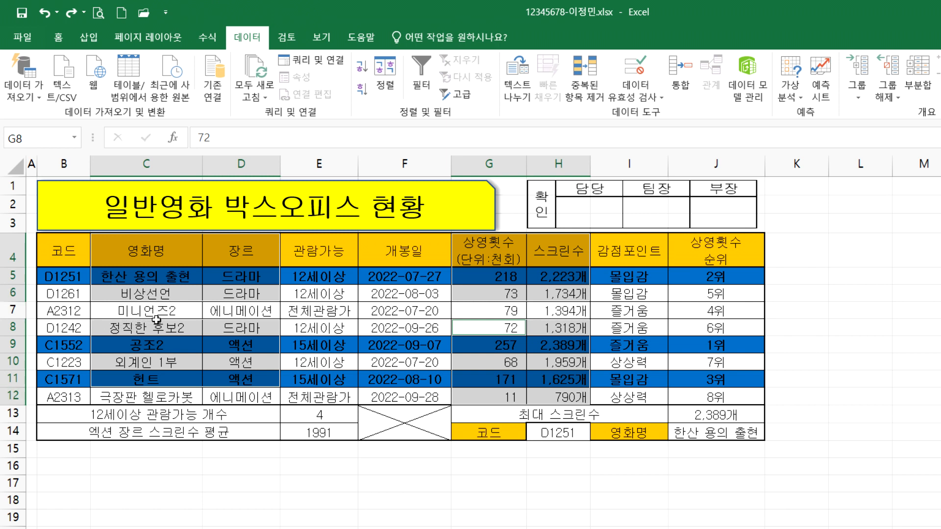
Select C4:D6, C8:D11, G4:H6 and G8:H11 together and copy the combined selection
{"action": "left_click_drag", "start_coordinate": [132, 247], "coordinate": [240, 294]}
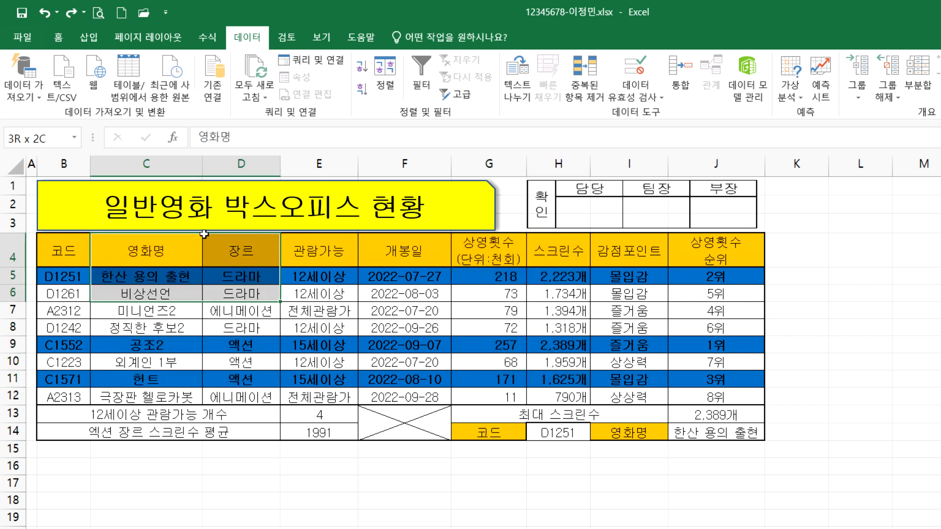
{"action": "left_click_drag", "start_coordinate": [147, 328], "coordinate": [225, 380]}
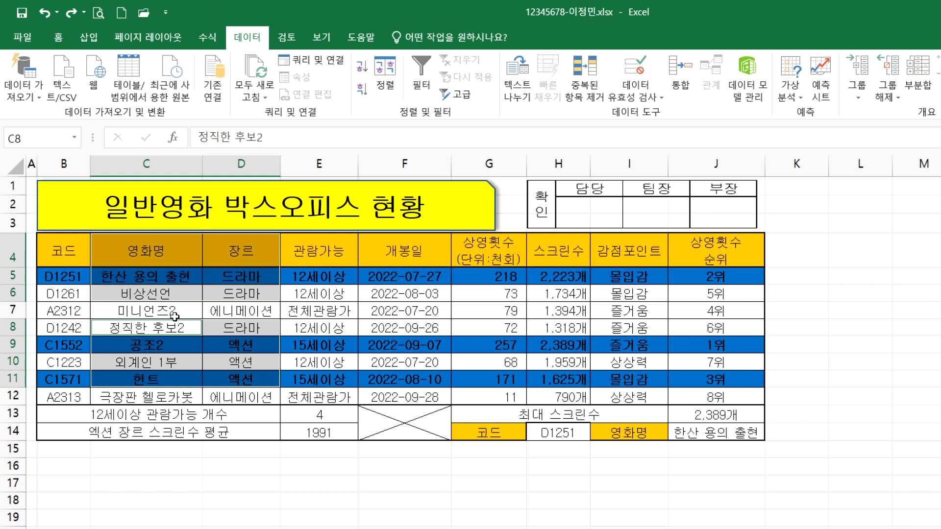
{"action": "mouse_move", "coordinate": [482, 251]}
{"action": "left_mouse_down"}
{"action": "mouse_move", "coordinate": [558, 256]}
{"action": "mouse_move", "coordinate": [558, 288]}
{"action": "left_mouse_up"}
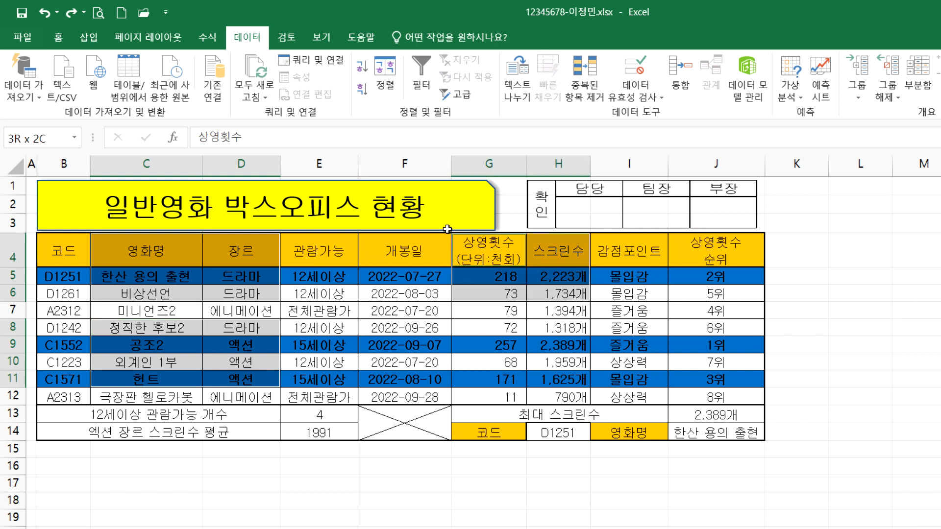
{"action": "left_click_drag", "start_coordinate": [500, 331], "coordinate": [553, 344]}
{"action": "mouse_move", "coordinate": [443, 273]}
{"action": "left_mouse_down"}
{"action": "mouse_move", "coordinate": [444, 299]}
{"action": "mouse_move", "coordinate": [437, 284]}
{"action": "left_mouse_up"}
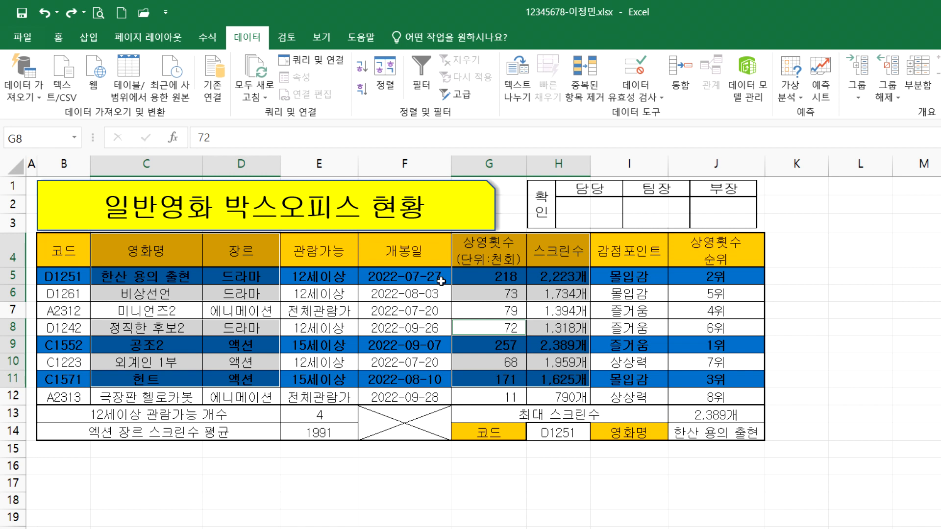
{"action": "key", "text": "ctrl+c"}
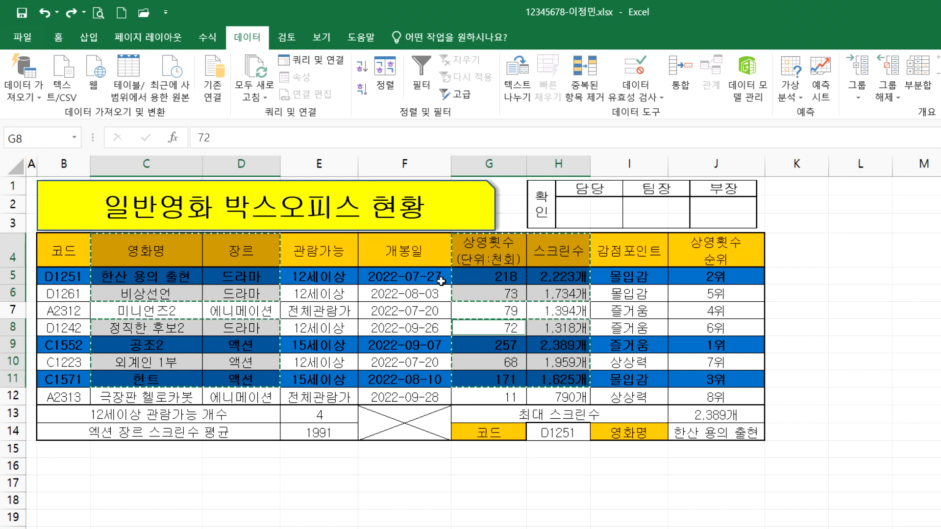
Paste the copied movie data at L4 and fit column L to its contents
{"action": "left_click", "coordinate": [860, 250]}
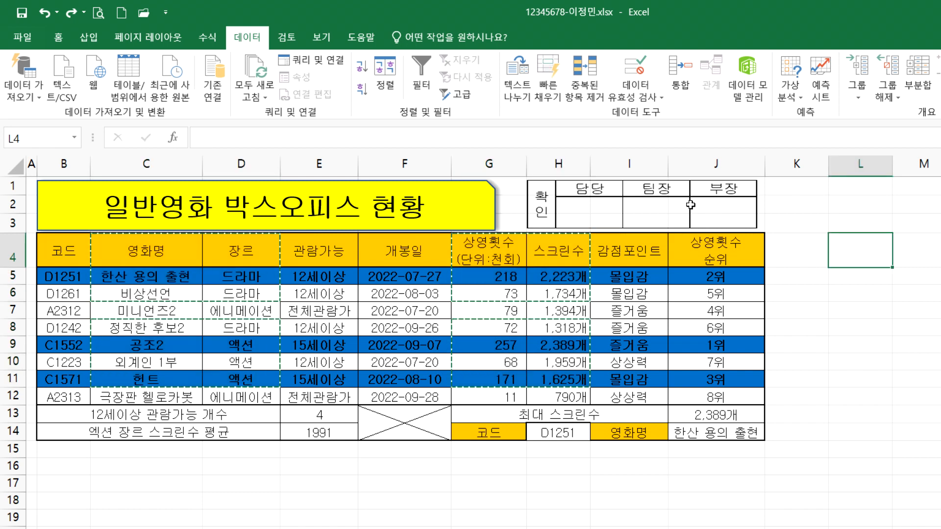
{"action": "key", "text": "ctrl+v"}
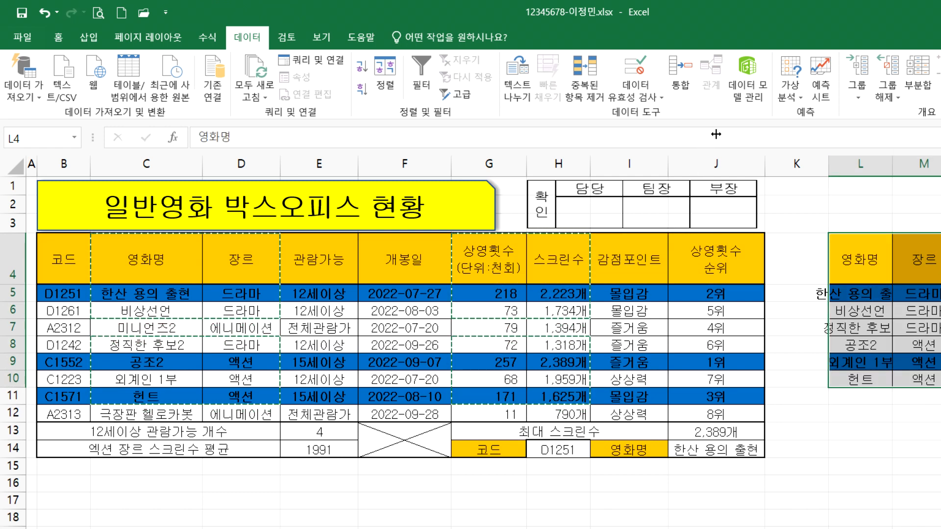
{"action": "double_click", "coordinate": [892, 166]}
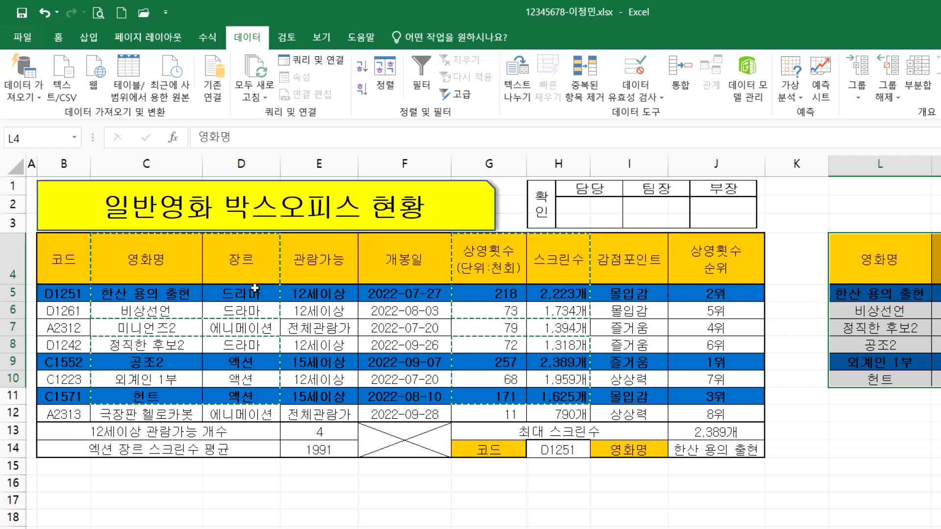
{"action": "key", "text": "Escape"}
Select B4:H12 and compare its columns with the movies and series in the exam PDF's sample chart
{"action": "left_click", "coordinate": [67, 251]}
{"action": "left_click_drag", "start_coordinate": [73, 255], "coordinate": [559, 414]}
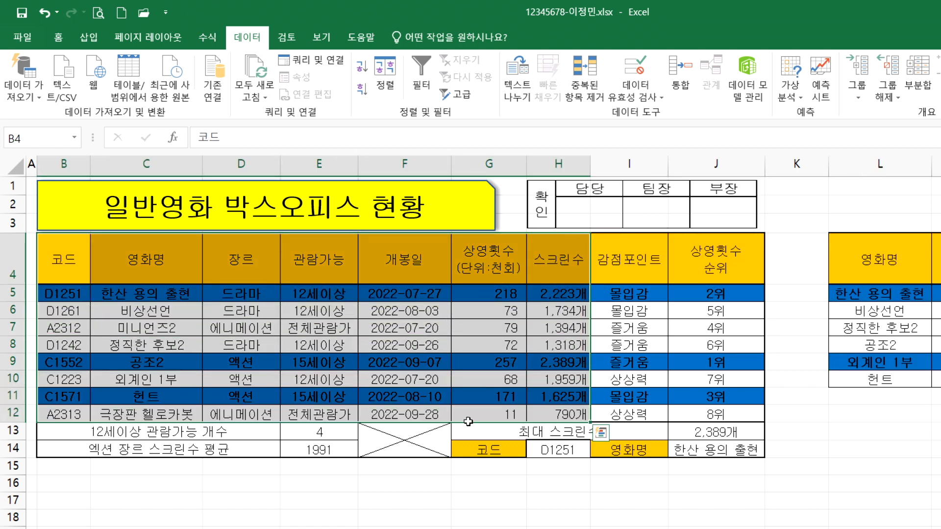
{"action": "left_click", "coordinate": [717, 514]}
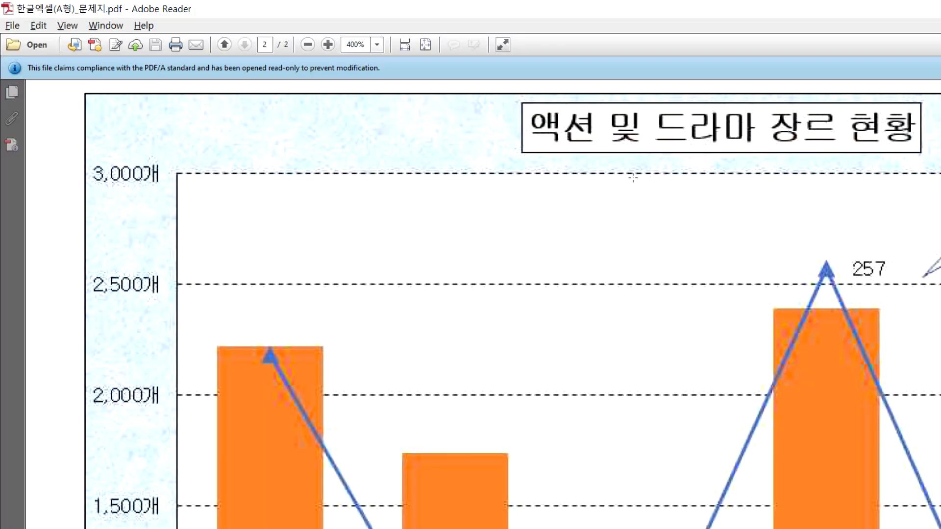
{"action": "left_click", "coordinate": [308, 44]}
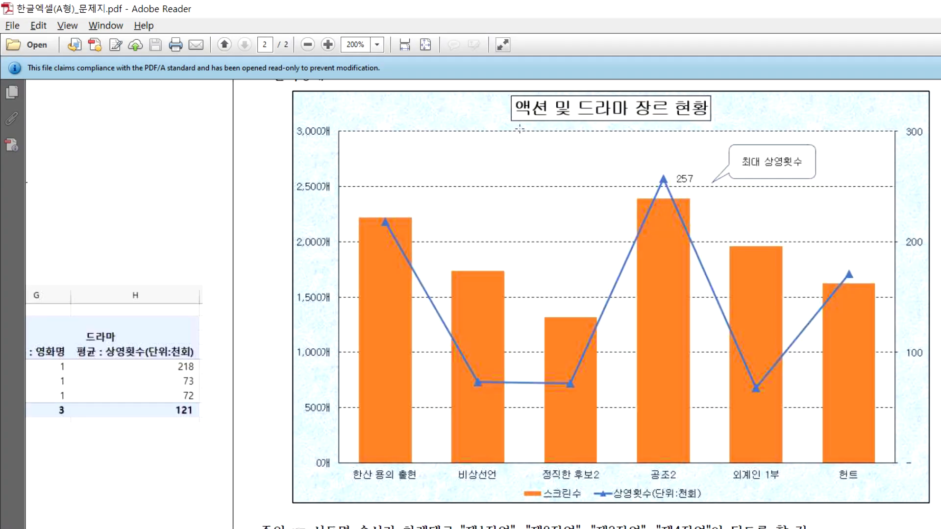
{"action": "scroll", "coordinate": [559, 168], "scroll_direction": "up", "scroll_amount": 1}
{"action": "scroll", "coordinate": [559, 168], "scroll_direction": "up", "scroll_amount": 1}
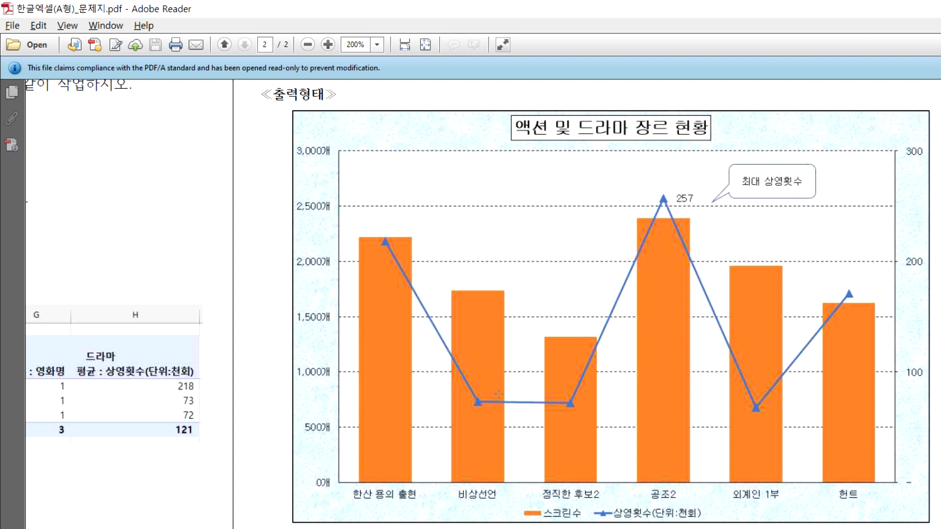
{"action": "scroll", "coordinate": [498, 393], "scroll_direction": "up", "scroll_amount": 1}
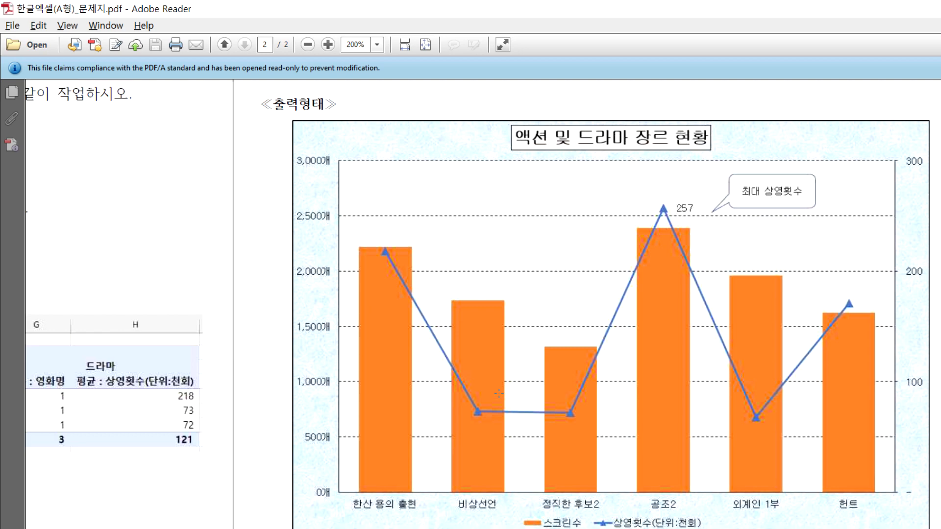
{"action": "key", "text": "alt+Tab"}
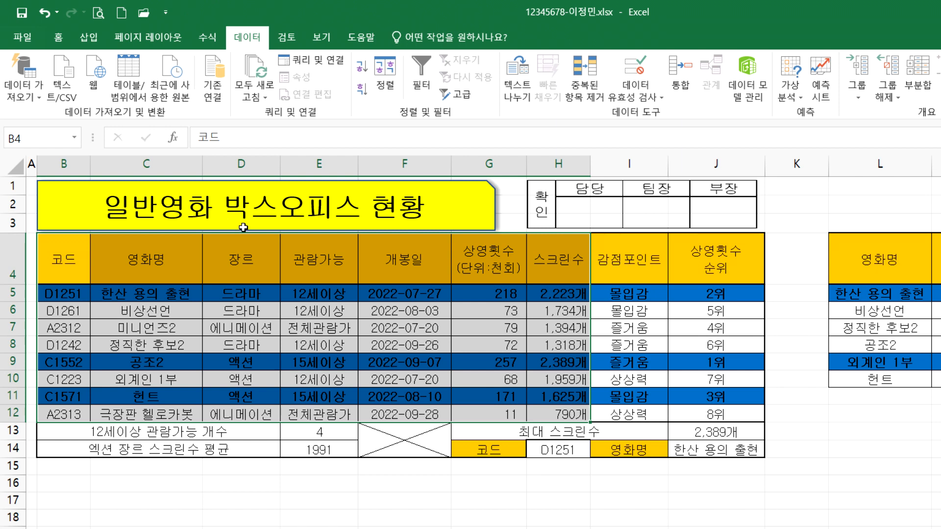
{"action": "key", "text": "alt+Tab"}
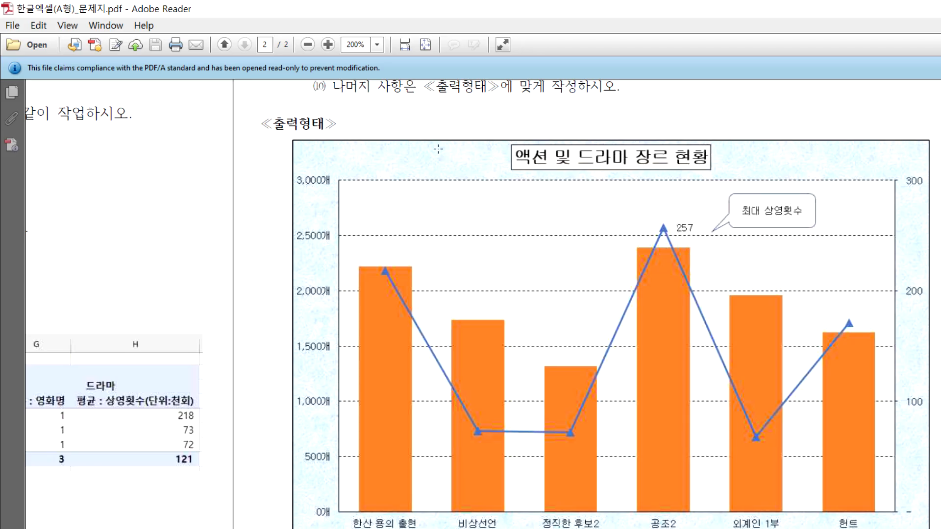
{"action": "key", "text": "alt+Tab"}
{"action": "key", "text": "alt+Tab"}
{"action": "key", "text": "alt+Tab"}
Delete the pasted movie data by removing the columns from L onward
{"action": "left_click_drag", "start_coordinate": [878, 165], "coordinate": [889, 191]}
{"action": "key", "text": "ctrl+minus"}
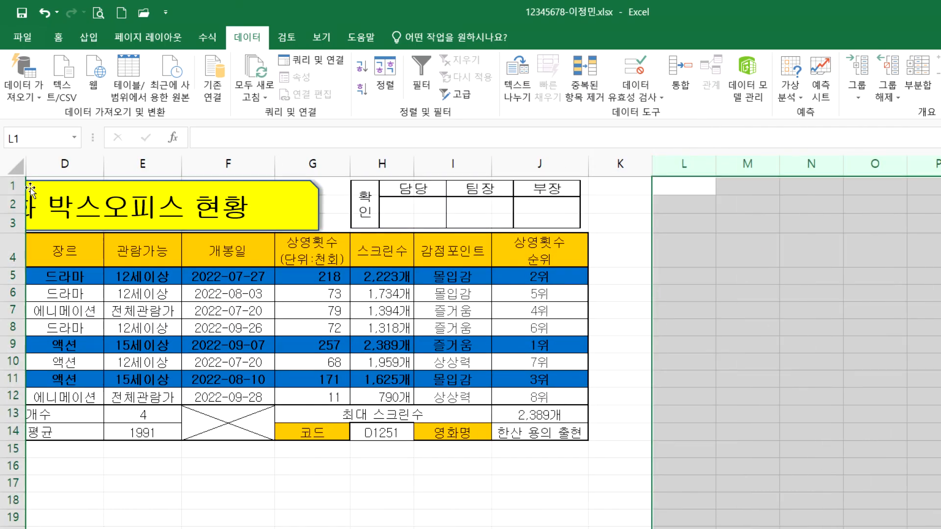
{"action": "left_click", "coordinate": [125, 313]}
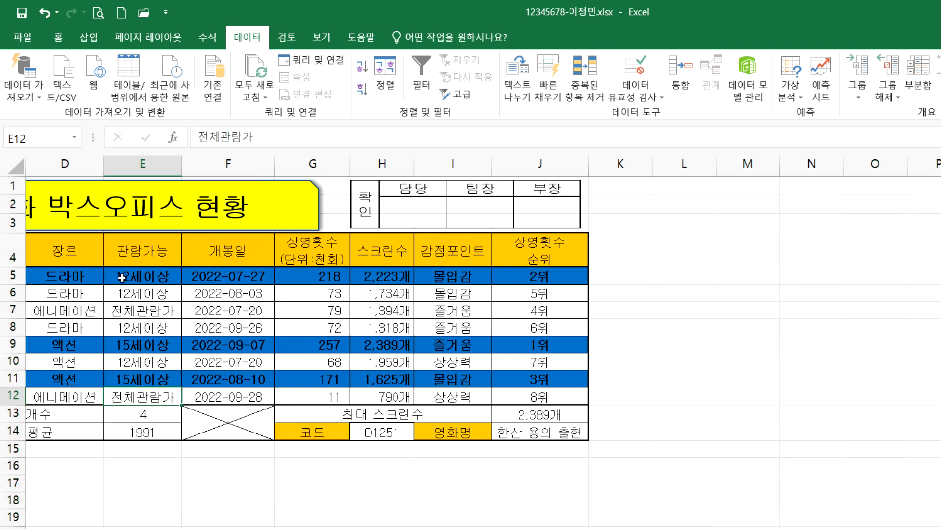
Select the chart data for the 드라마 and 액션 movies: C4:D6, C8:D11, G4:H6 and G8:H11
{"action": "key", "text": "Home"}
{"action": "left_click_drag", "start_coordinate": [119, 252], "coordinate": [195, 302]}
{"action": "left_click_drag", "start_coordinate": [397, 205], "coordinate": [447, 235], "text": "ctrl"}
{"action": "left_click_drag", "start_coordinate": [404, 262], "coordinate": [442, 301], "text": "ctrl"}
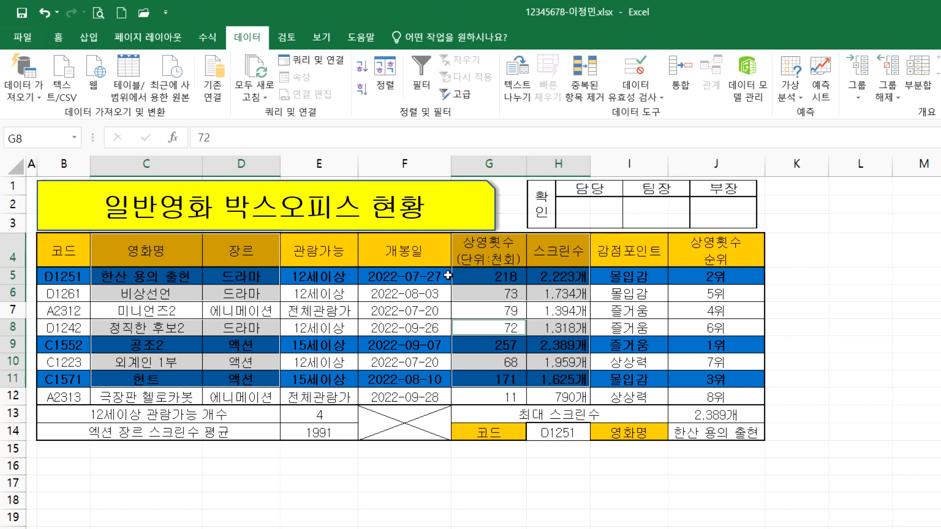
Apply the currency format to the selected numbers and start inserting a chart from the selection, choosing the 누적 세로 막대형 type
{"action": "left_click", "coordinate": [71, 32]}
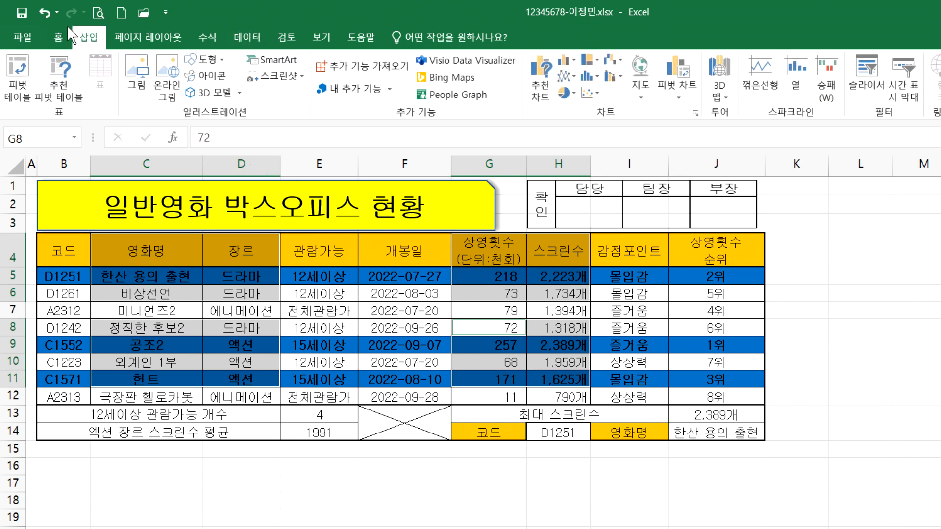
{"action": "key", "text": "ctrl+shift+4"}
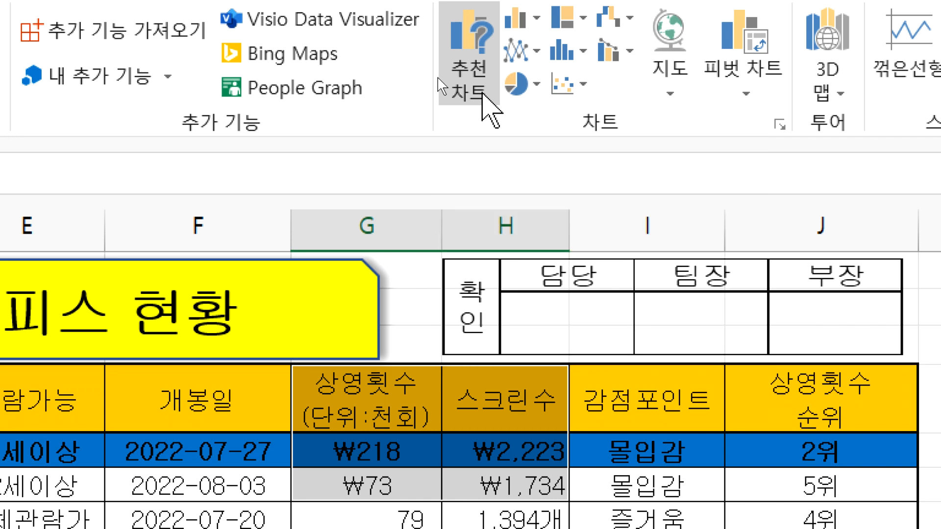
{"action": "left_click", "coordinate": [483, 98]}
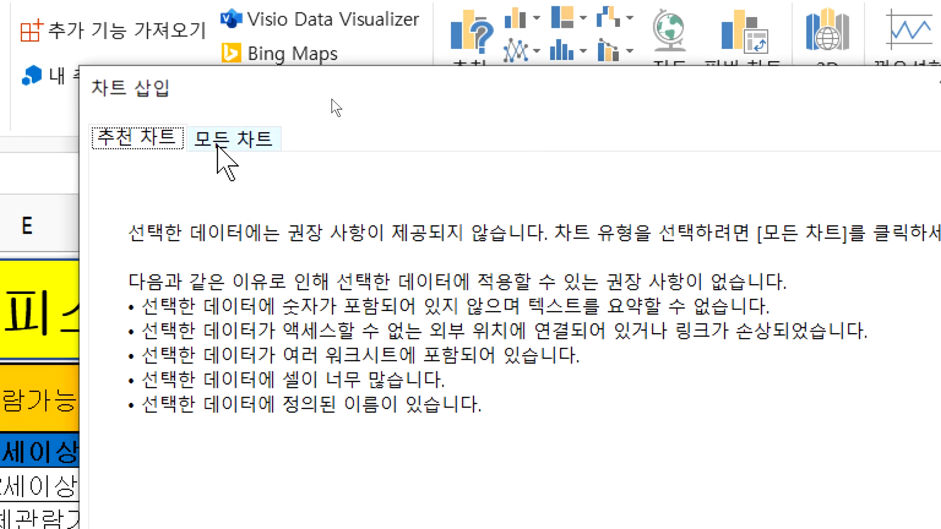
{"action": "left_click", "coordinate": [217, 144]}
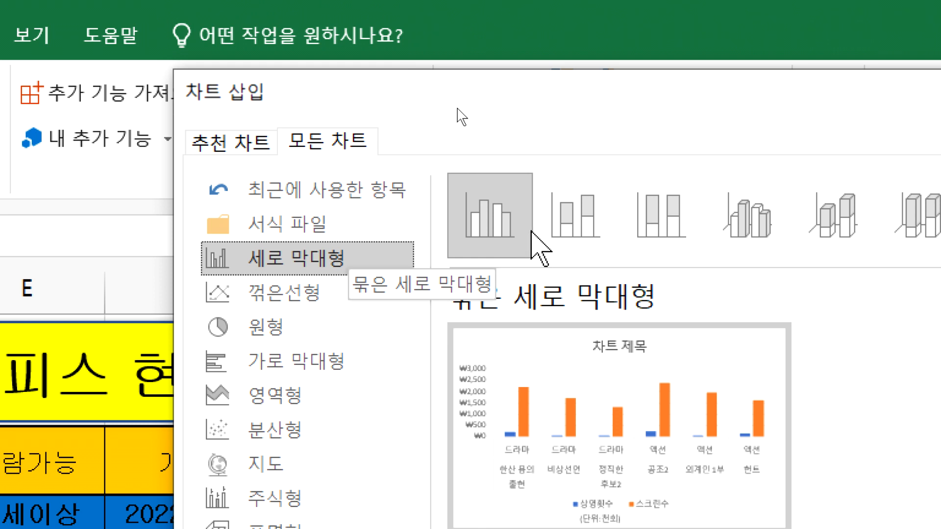
{"action": "left_click", "coordinate": [578, 233]}
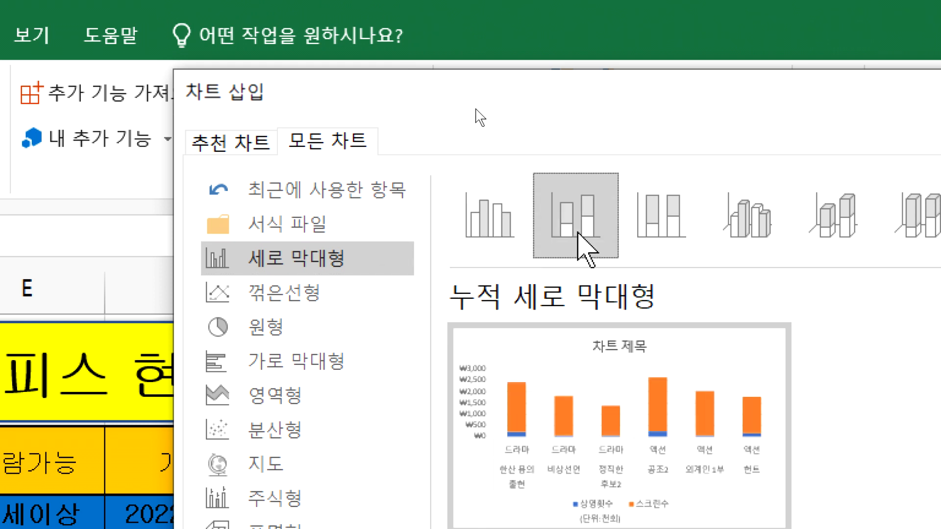
Insert a clustered column chart (묶은 세로 막대형) from the table data and move it lower on the sheet
{"action": "left_click", "coordinate": [655, 236]}
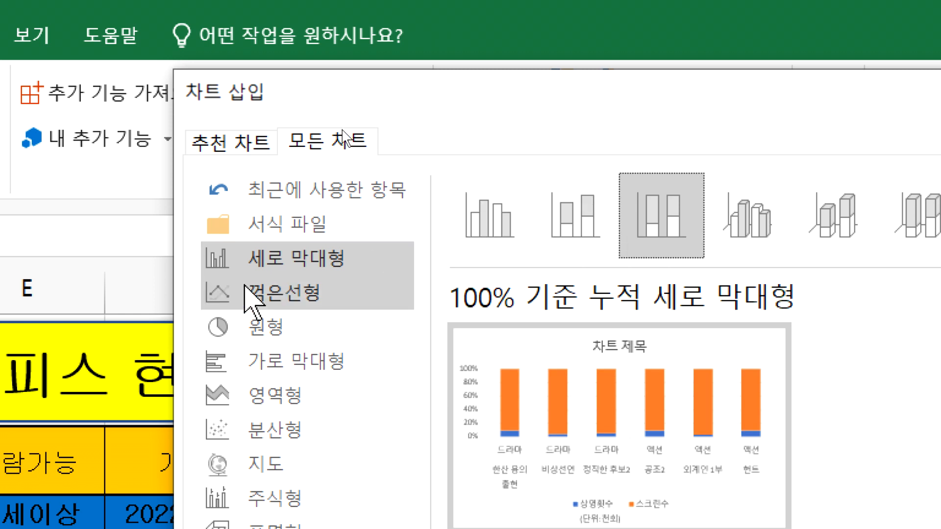
{"action": "left_click", "coordinate": [260, 294]}
{"action": "left_click", "coordinate": [270, 326]}
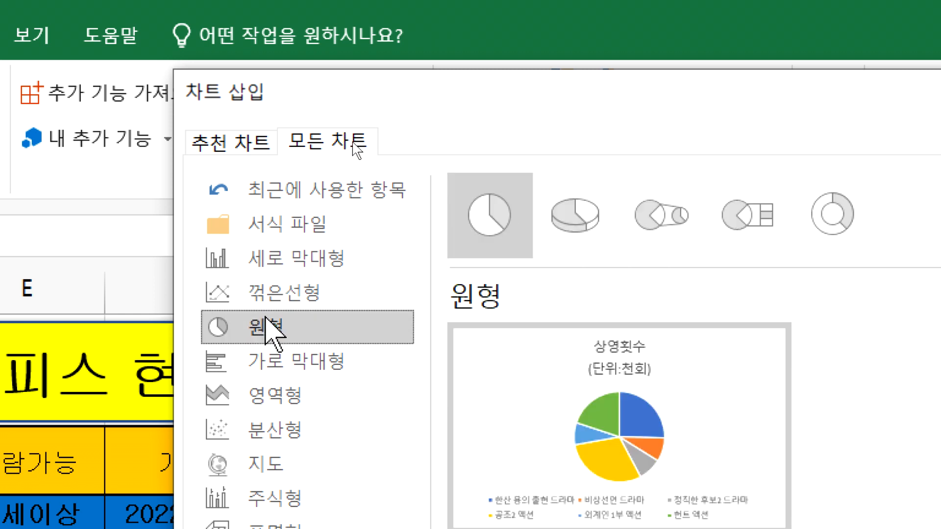
{"action": "left_click", "coordinate": [294, 260]}
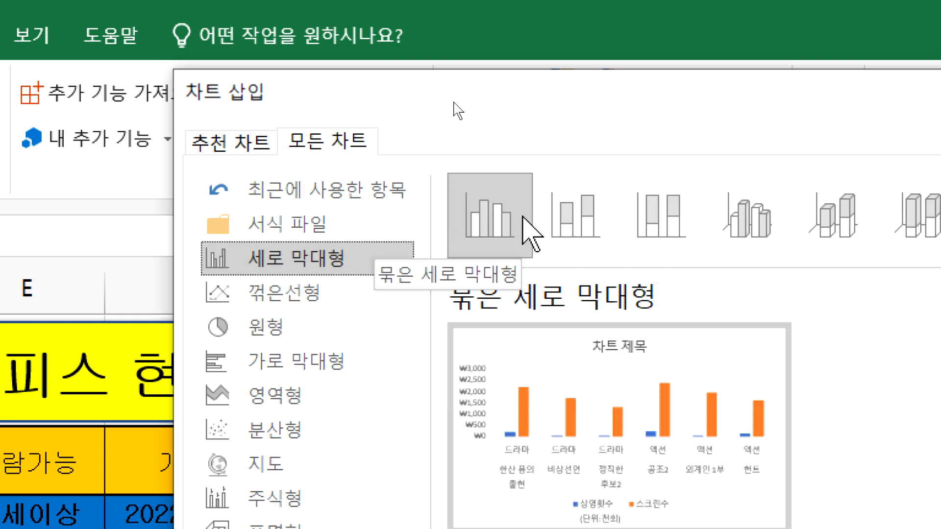
{"action": "key", "text": "Return"}
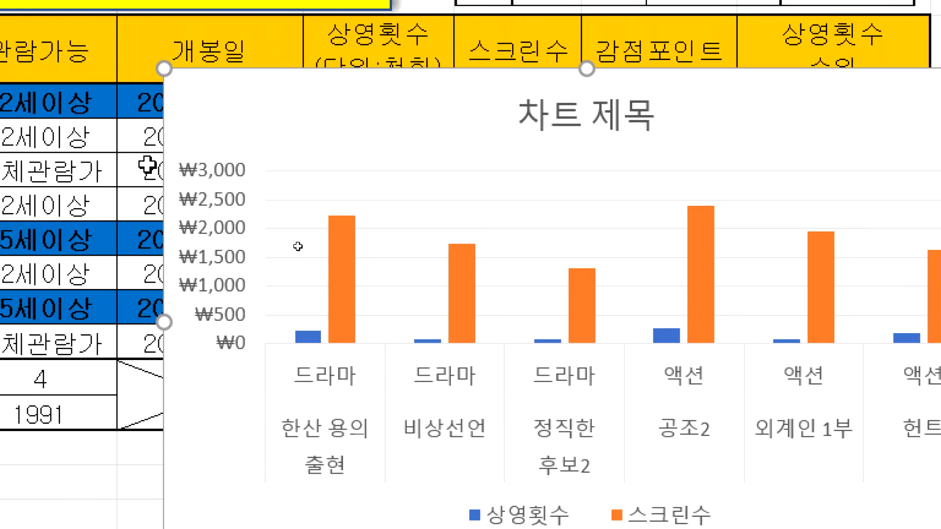
{"action": "left_click_drag", "start_coordinate": [81, 123], "coordinate": [80, 280]}
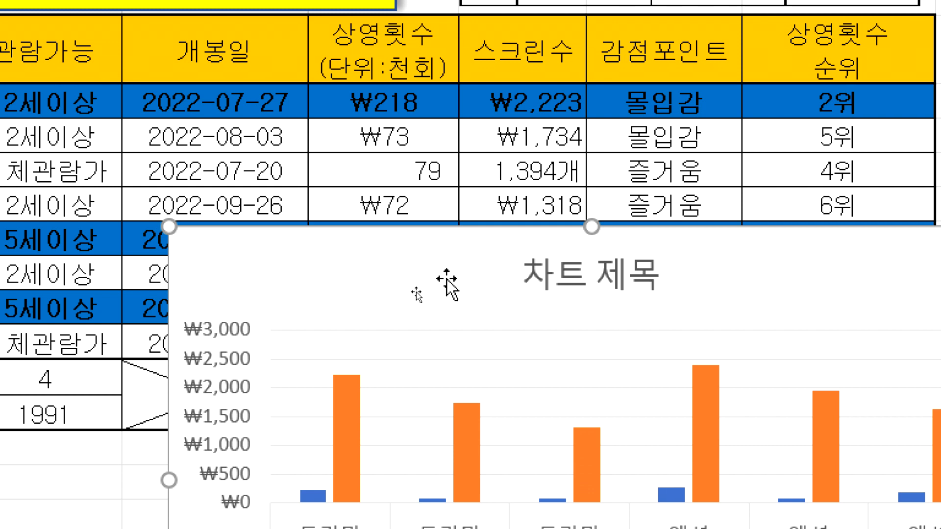
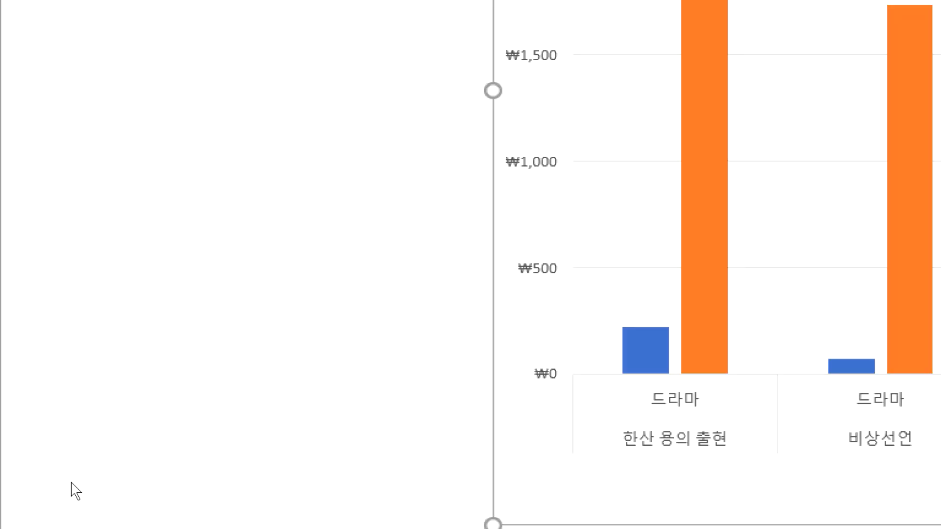
{"action": "left_click_drag", "start_coordinate": [152, 484], "coordinate": [231, 487]}
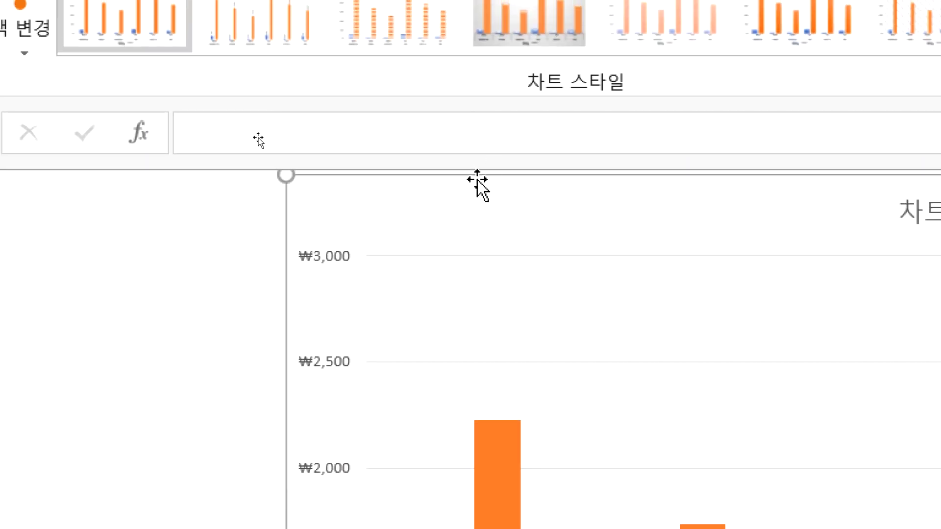
{"action": "left_click", "coordinate": [245, 214]}
{"action": "left_click", "coordinate": [348, 215]}
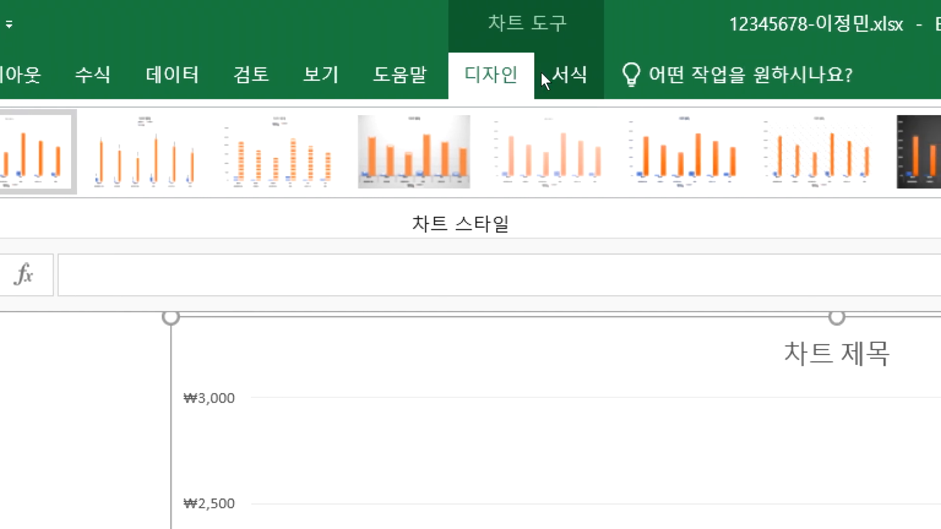
Apply chart Style 1 (스타일 1) and quick layout 3 to the column chart
{"action": "left_click", "coordinate": [544, 74]}
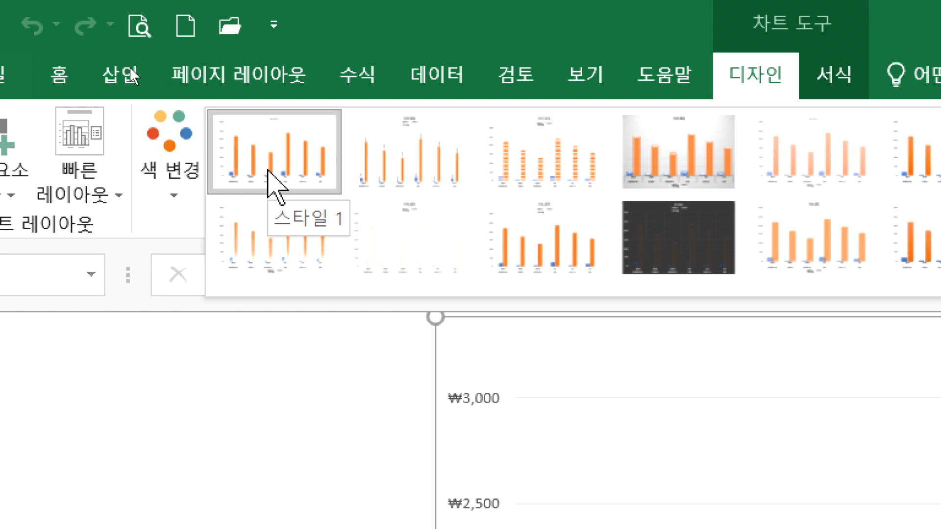
{"action": "left_click", "coordinate": [269, 174]}
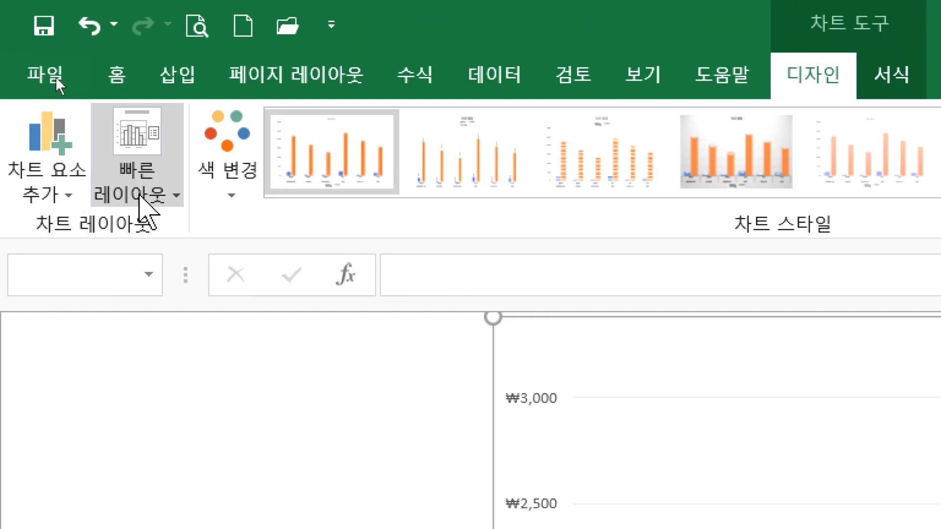
{"action": "left_click", "coordinate": [139, 195]}
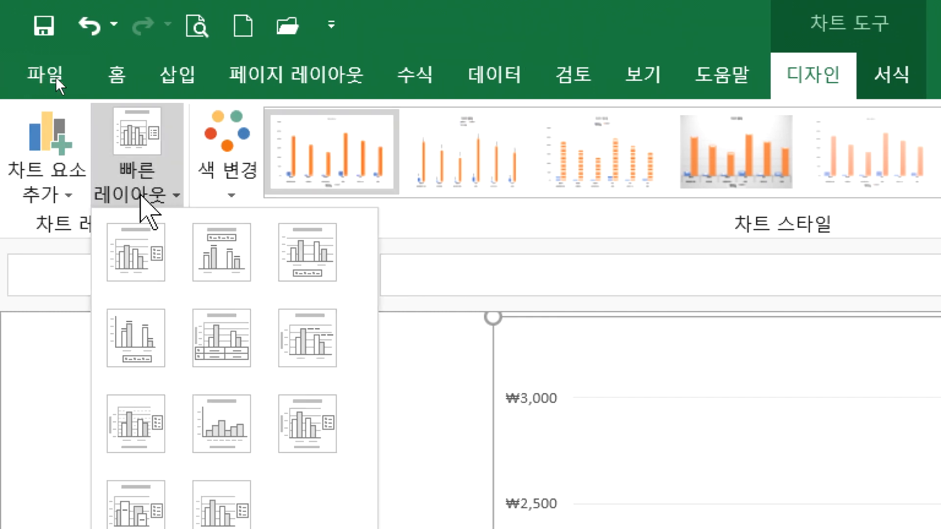
{"action": "left_click", "coordinate": [327, 260]}
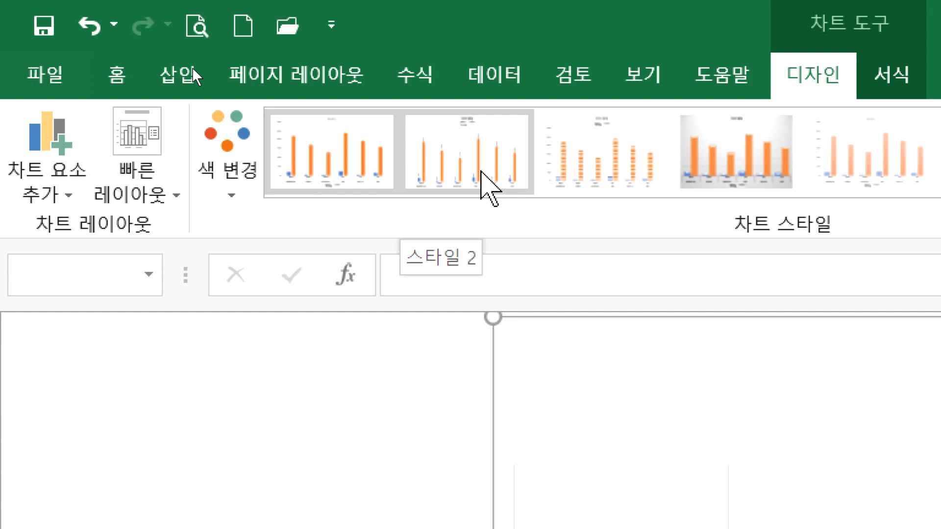
Try other chart styles on the column chart, including Style 2 and the dark-background style
{"action": "left_click", "coordinate": [482, 173]}
{"action": "left_click", "coordinate": [333, 172]}
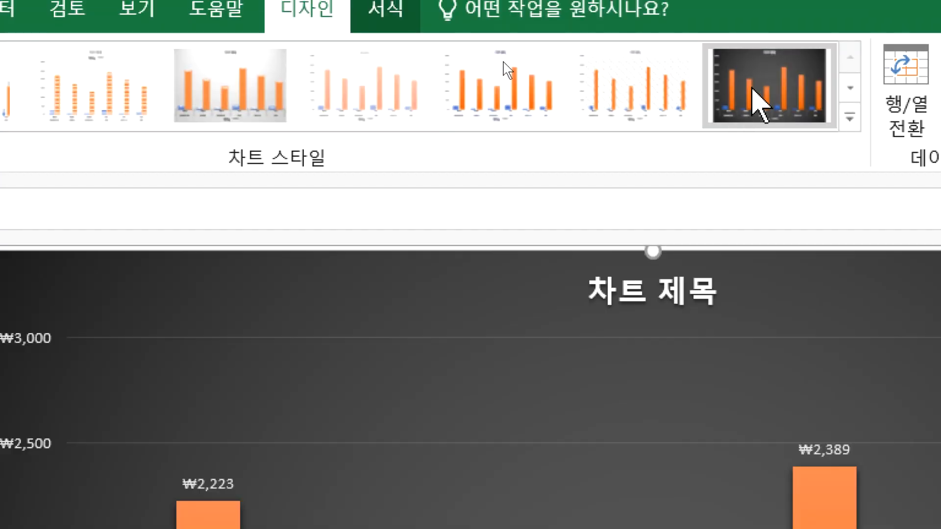
{"action": "left_click", "coordinate": [754, 93]}
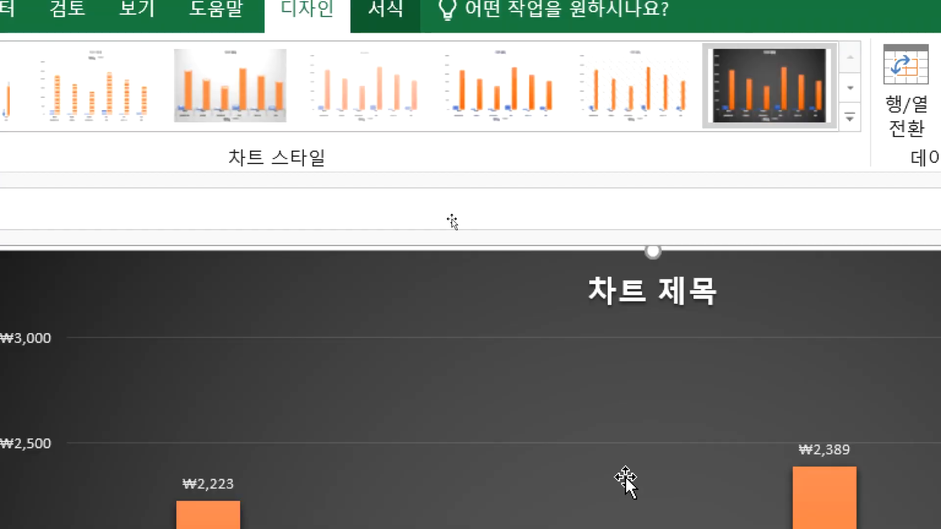
{"action": "left_click", "coordinate": [646, 98]}
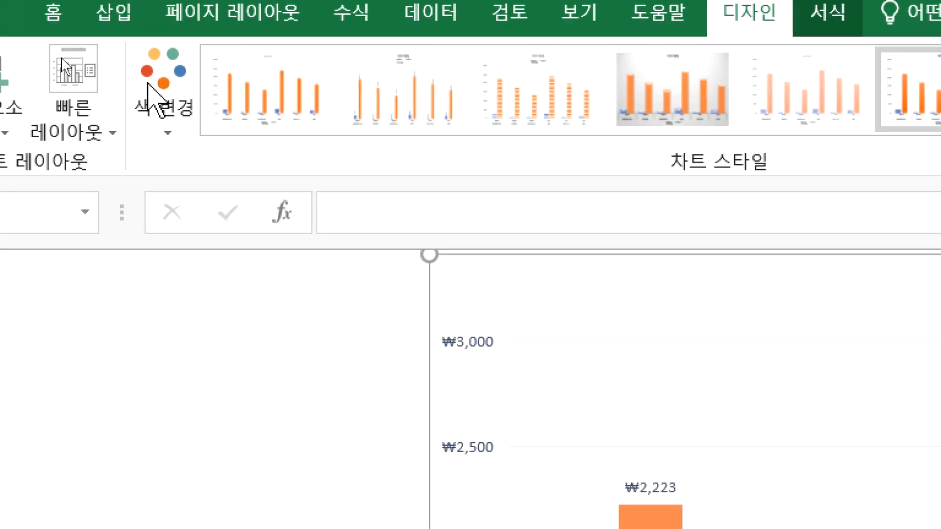
Reapply quick layout 3 and set the chart style back to Style 1
{"action": "left_click", "coordinate": [154, 150]}
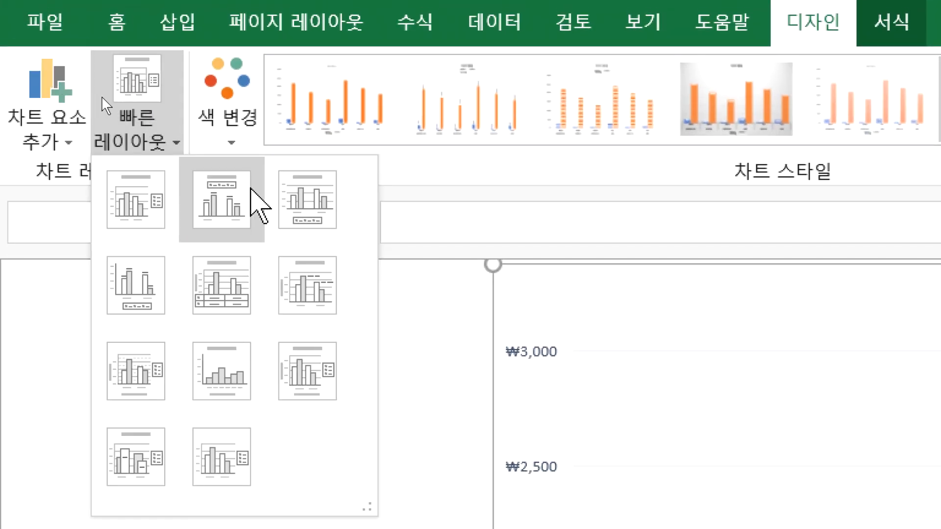
{"action": "left_click", "coordinate": [333, 200]}
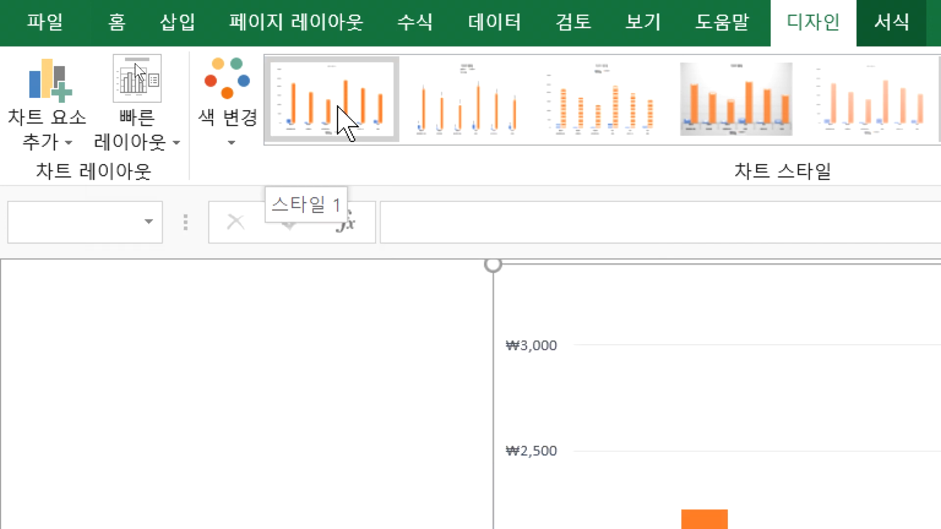
{"action": "left_click", "coordinate": [338, 108]}
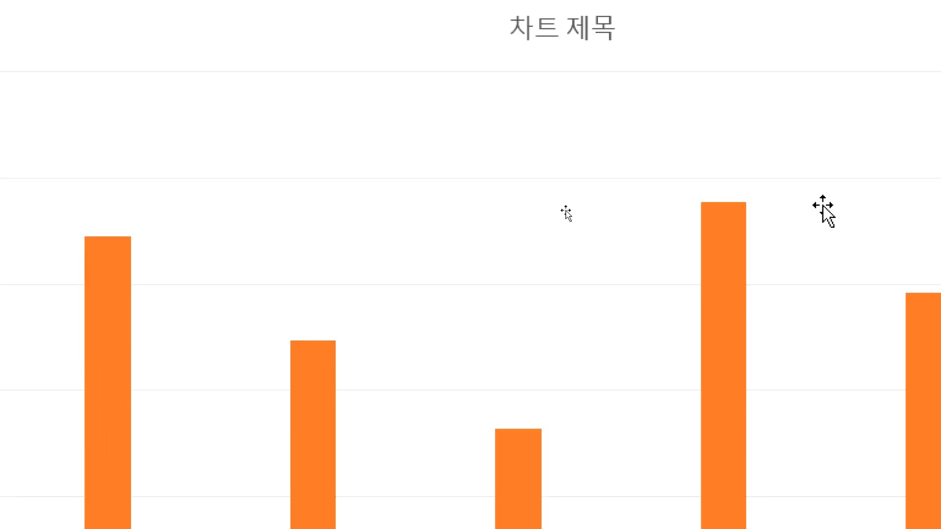
Replace the placeholder chart title with "액션 및 드라마 장르 현황"
{"action": "left_click", "coordinate": [559, 186]}
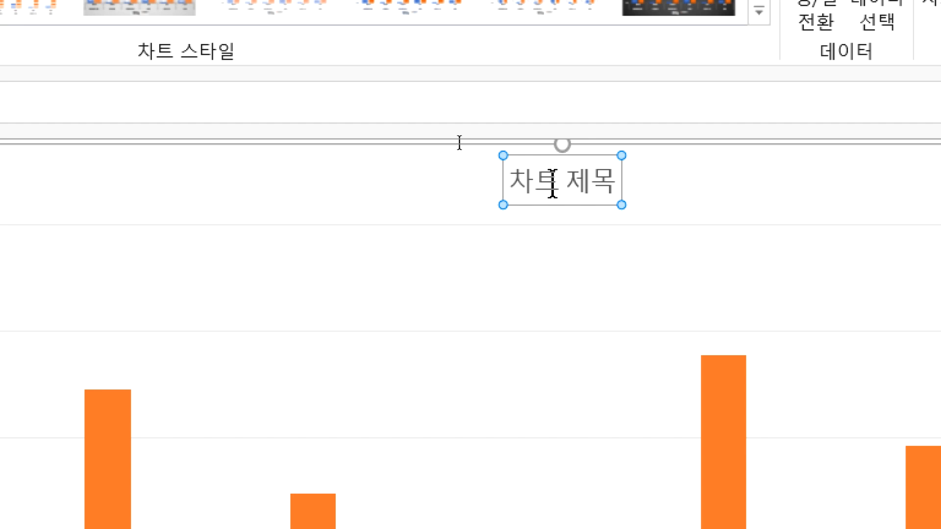
{"action": "left_click", "coordinate": [552, 183]}
{"action": "type", "text": "액션 미"}
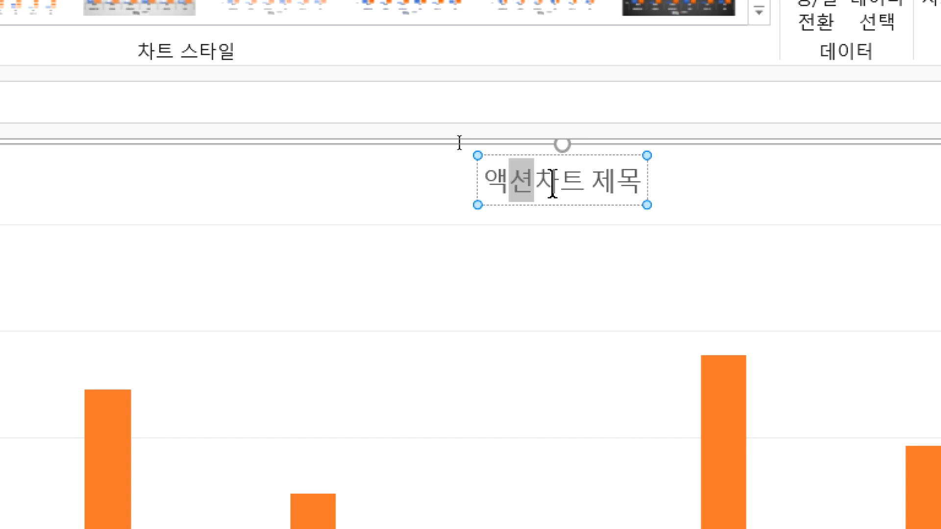
{"action": "type", "text": "ㅊ 드라마 장르 "}
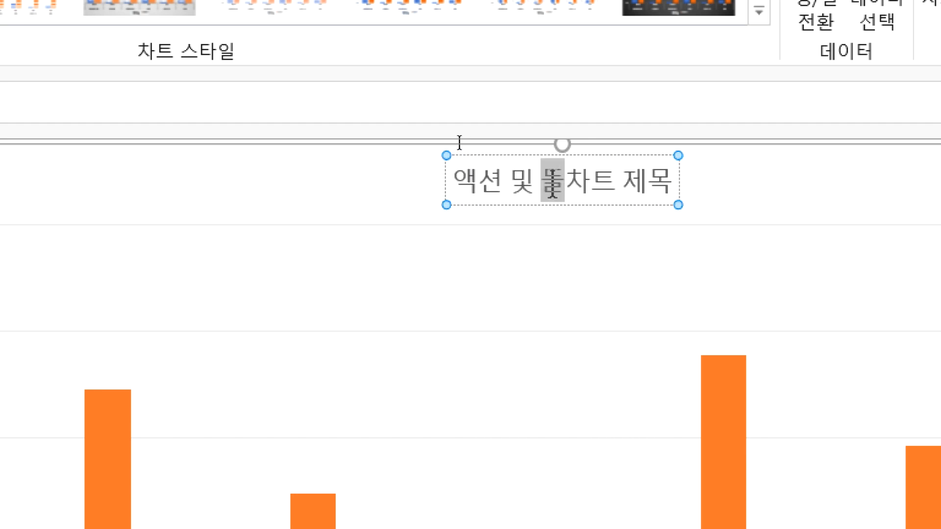
{"action": "type", "text": "현황"}
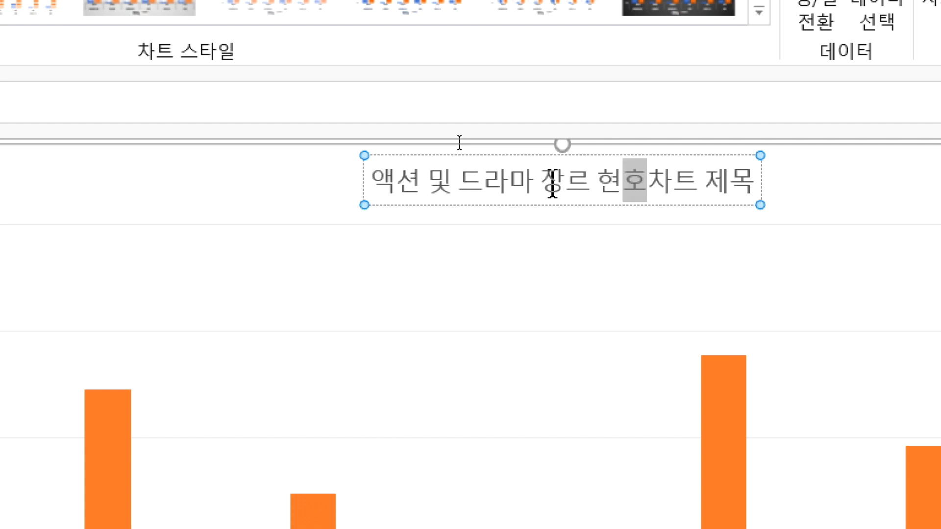
{"action": "key", "text": "Delete"}
{"action": "key", "text": "Delete"}
{"action": "key", "text": "Delete"}
{"action": "key", "text": "Delete"}
{"action": "key", "text": "Delete"}
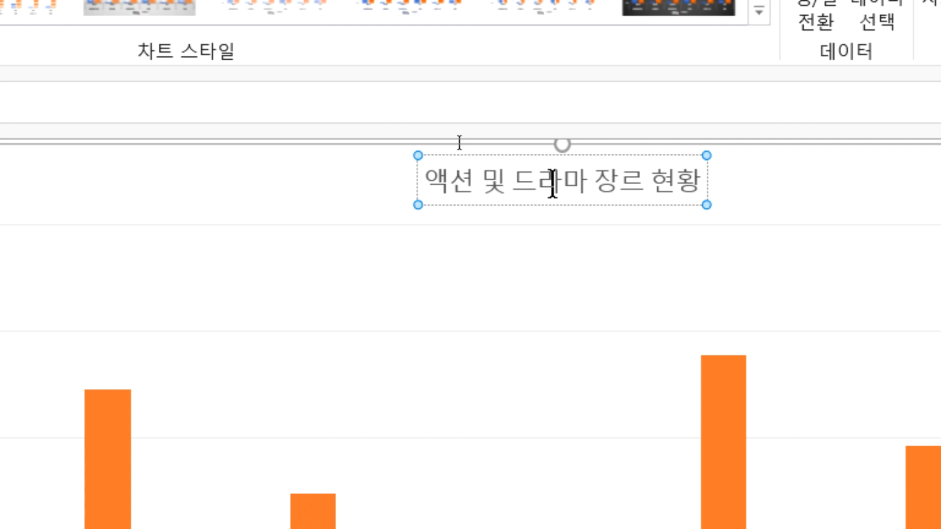
{"action": "left_click", "coordinate": [285, 224]}
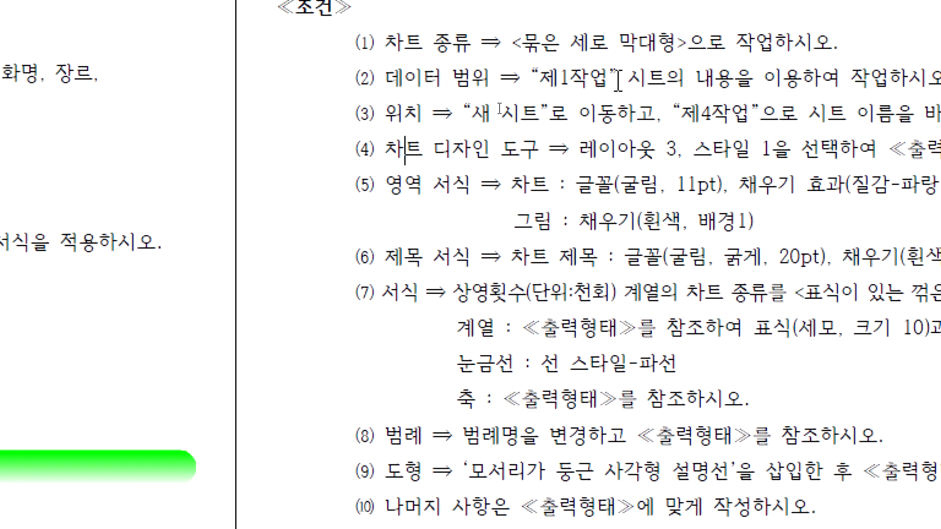
Examine the chart formatting conditions and the sample output in the exam PDF in Adobe Reader, comparing them with the Excel chart
{"action": "left_click", "coordinate": [511, 185]}
{"action": "key", "text": "alt+Tab"}
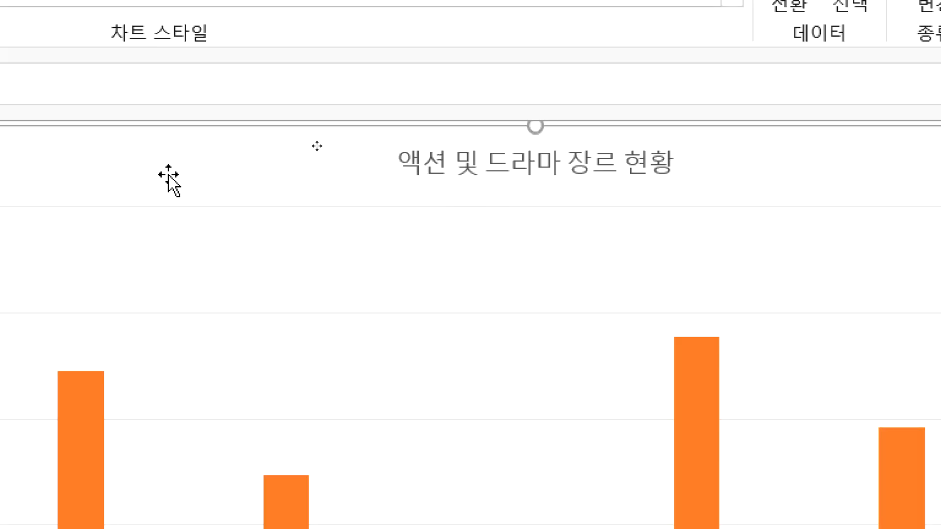
{"action": "left_click", "coordinate": [810, 199]}
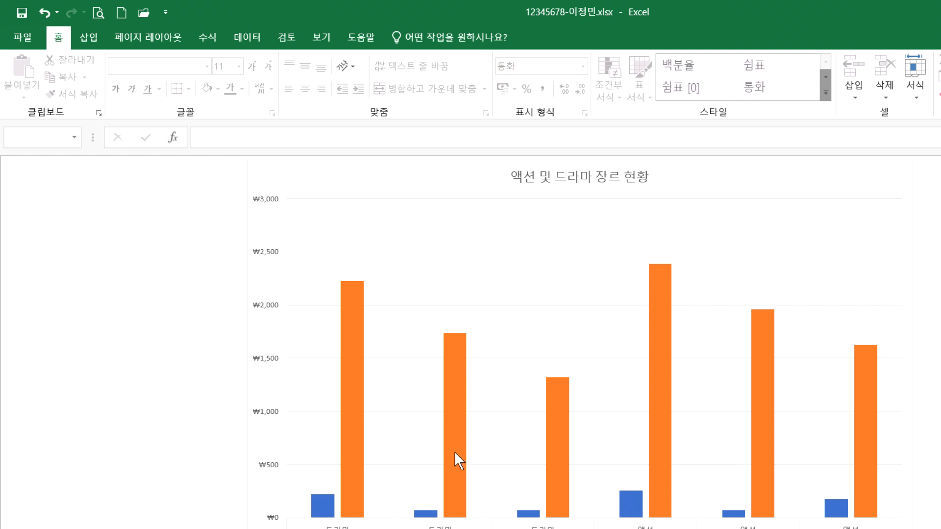
{"action": "key", "text": "alt+Tab"}
{"action": "scroll", "coordinate": [588, 396], "scroll_direction": "down", "scroll_amount": 3}
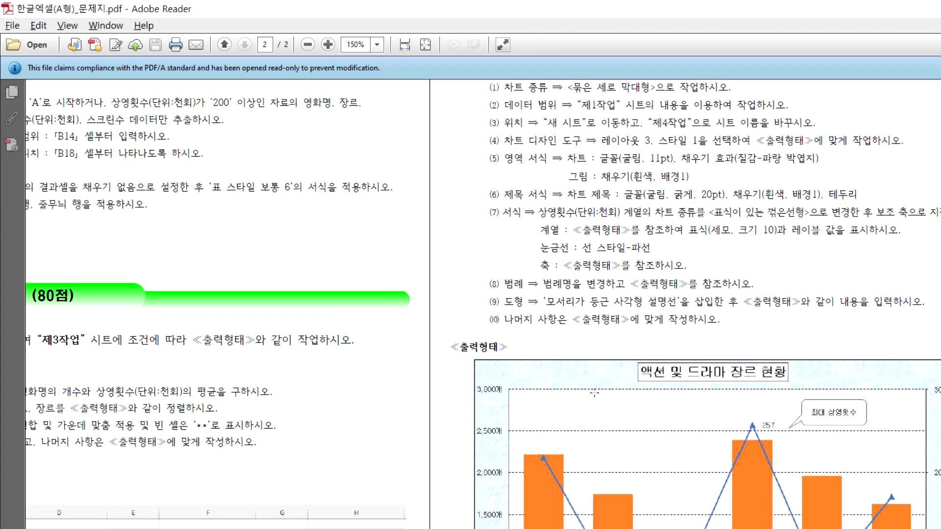
{"action": "scroll", "coordinate": [563, 416], "scroll_direction": "down", "scroll_amount": 1}
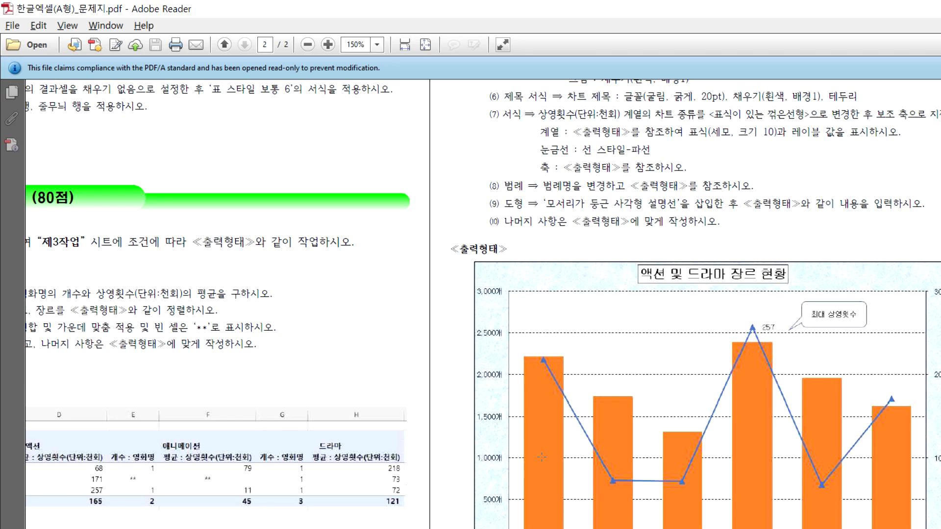
{"action": "key", "text": "alt+Tab"}
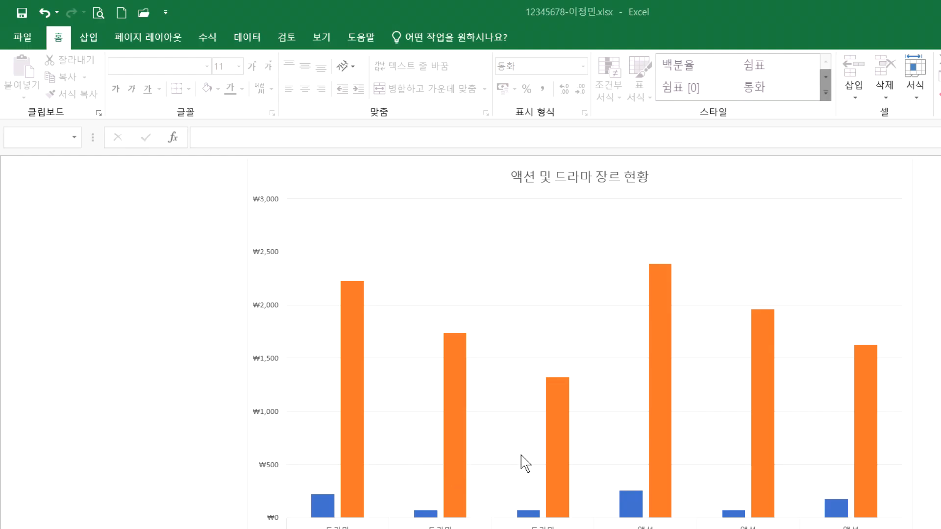
{"action": "key", "text": "alt+Tab"}
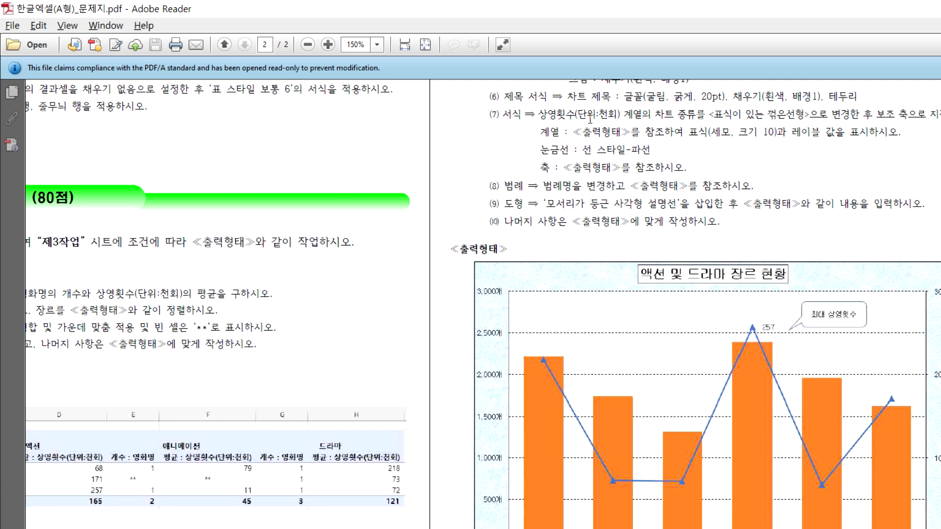
{"action": "key", "text": "alt+Tab"}
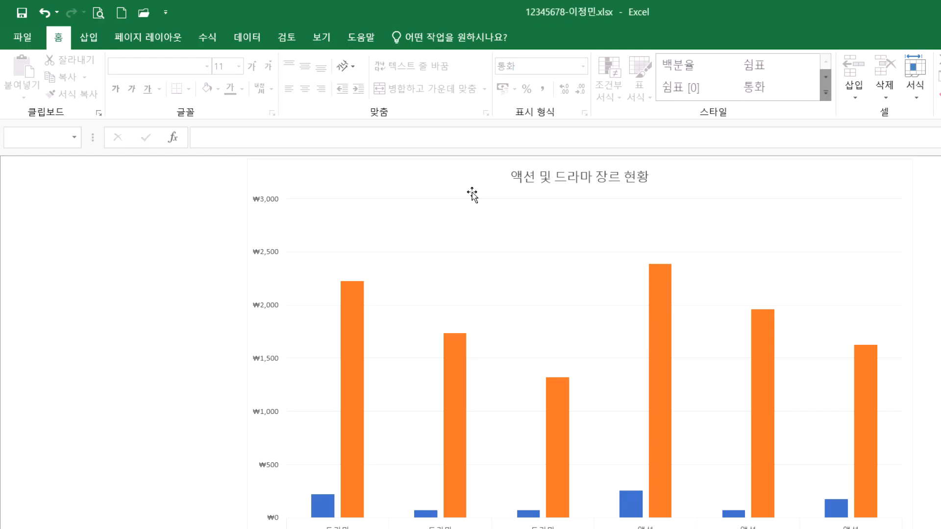
Select the whole chart area and set its font to 굴림
{"action": "left_click", "coordinate": [266, 149]}
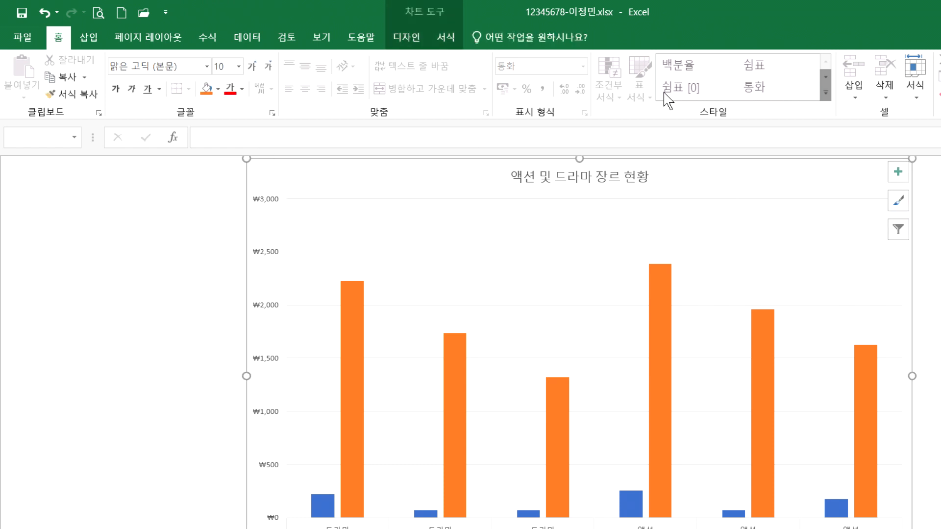
{"action": "key", "text": "Escape"}
{"action": "left_click", "coordinate": [250, 155]}
{"action": "left_click", "coordinate": [167, 64]}
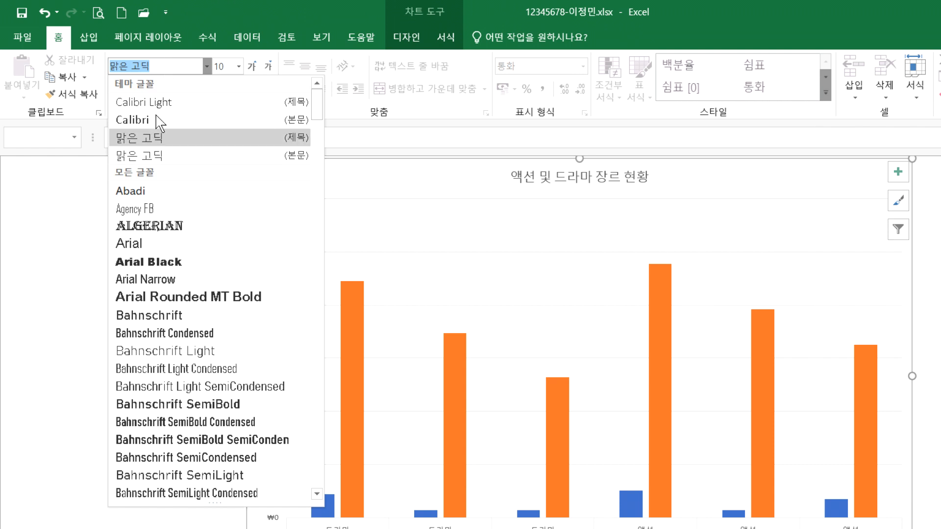
{"action": "left_click", "coordinate": [139, 62]}
{"action": "type", "text": "ㄱㅜㄹㄹㅣ"}
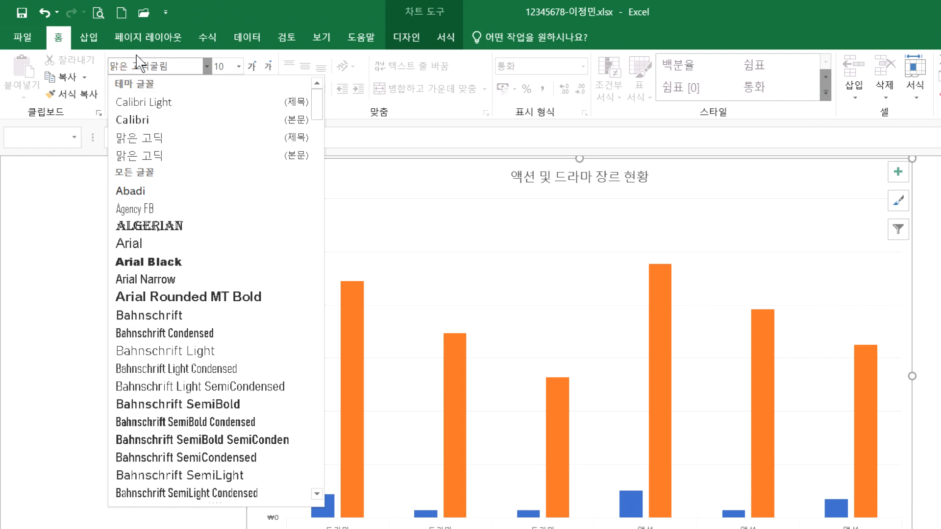
{"action": "type", "text": "ㅁ"}
{"action": "key", "text": "Return"}
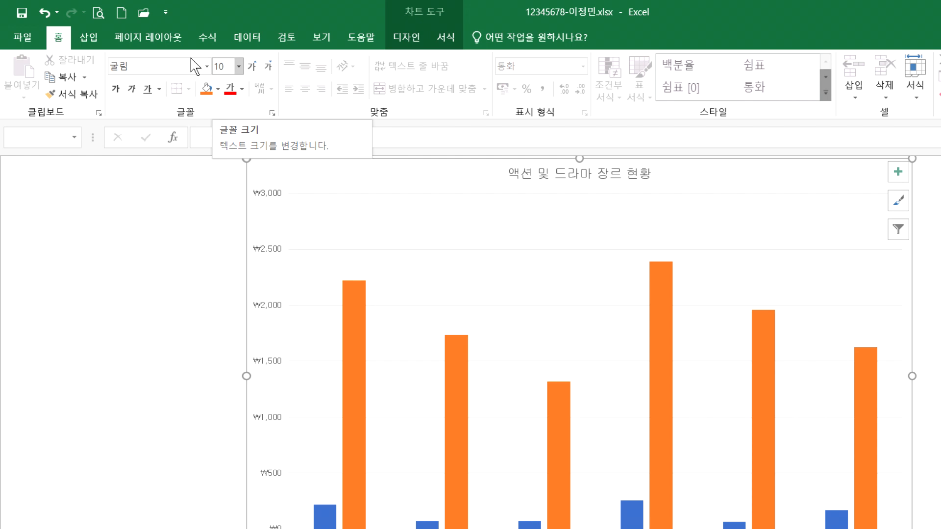
Set the chart area's font size to 11 pt and fill it with the light blue tissue paper texture
{"action": "key", "text": "ctrl+shift+period"}
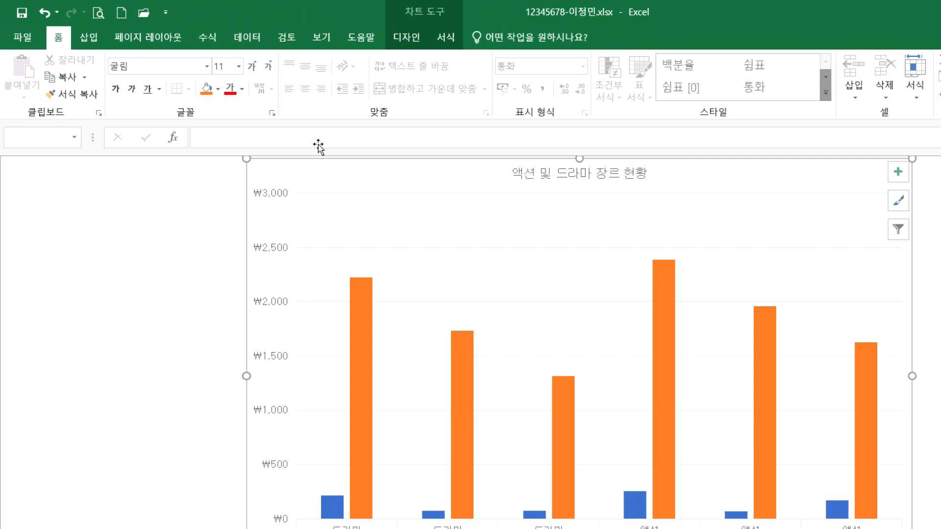
{"action": "left_click", "coordinate": [406, 37]}
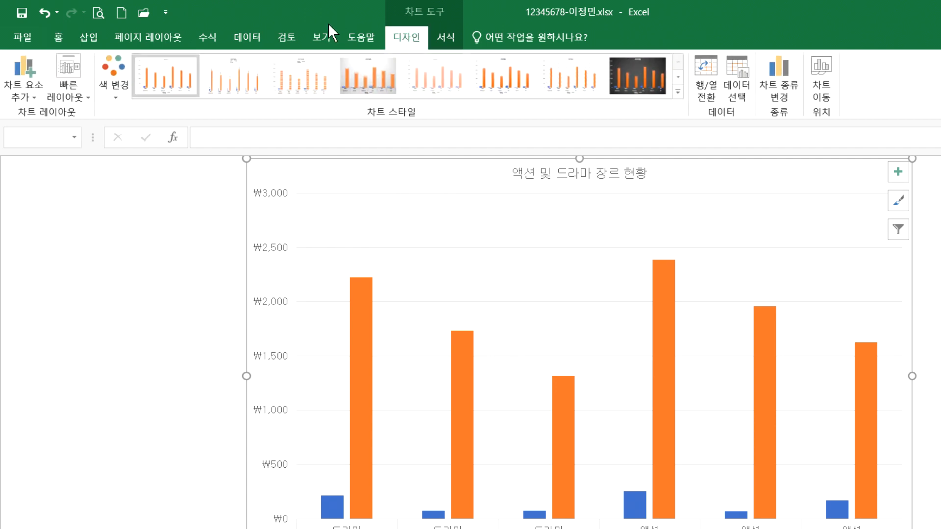
{"action": "left_click", "coordinate": [445, 38]}
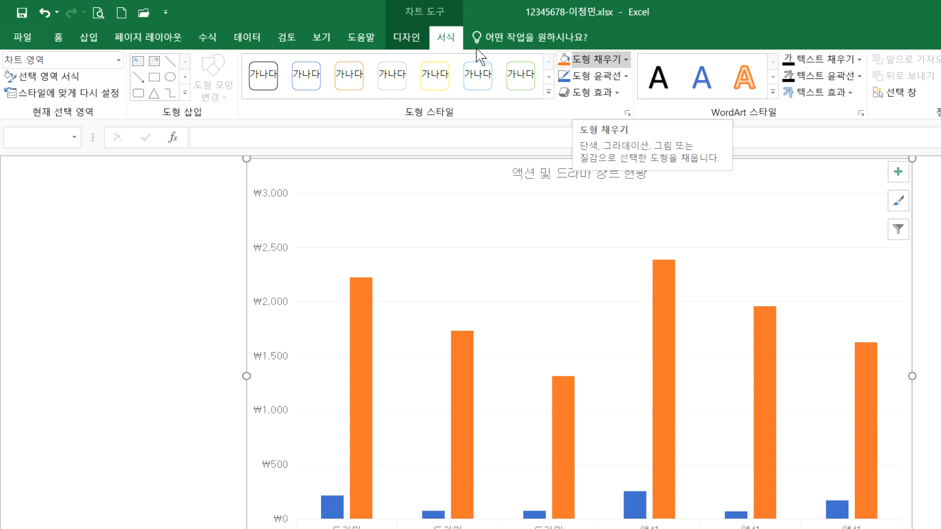
{"action": "left_click", "coordinate": [596, 59]}
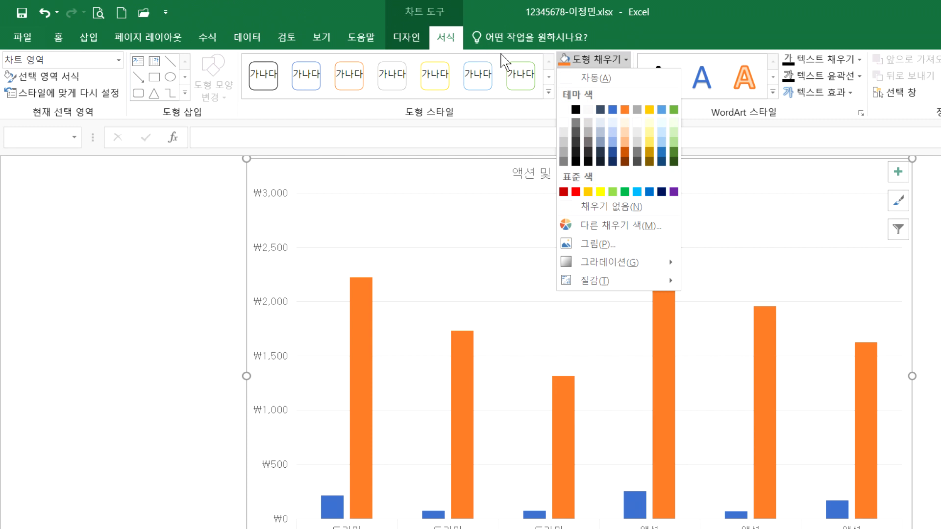
{"action": "mouse_move", "coordinate": [593, 281]}
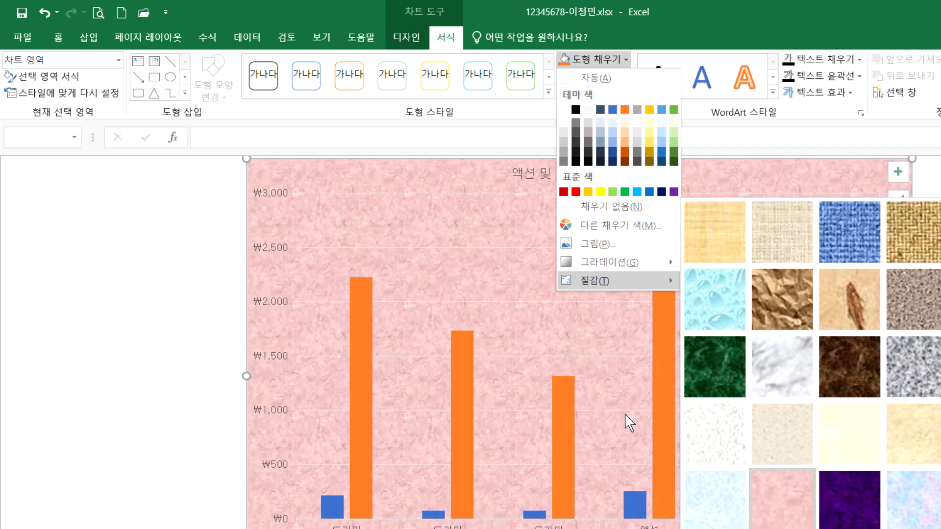
{"action": "left_click", "coordinate": [562, 408]}
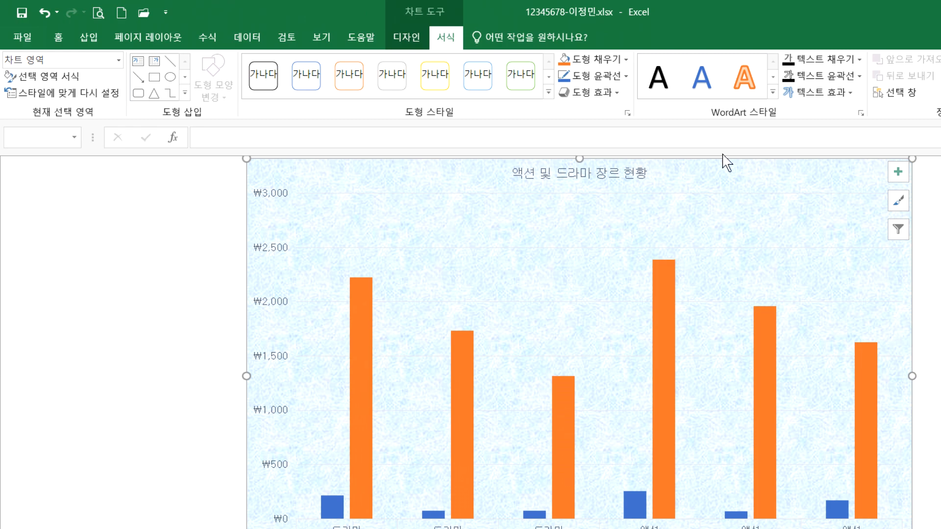
Check the sample output in the exam PDF in Adobe Reader and fill the Excel chart's plot area with 흰색, 배경 1
{"action": "key", "text": "alt+Tab"}
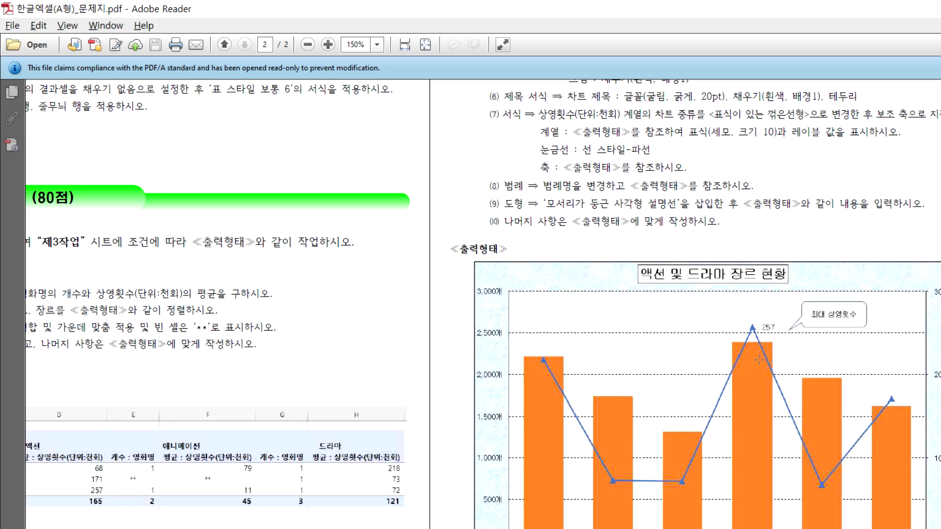
{"action": "key", "text": "alt+Tab"}
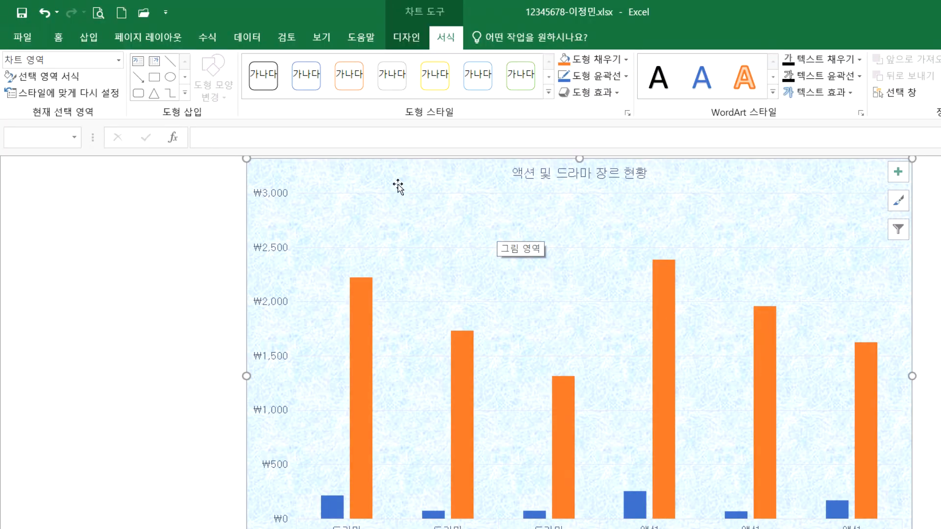
{"action": "left_click", "coordinate": [385, 174]}
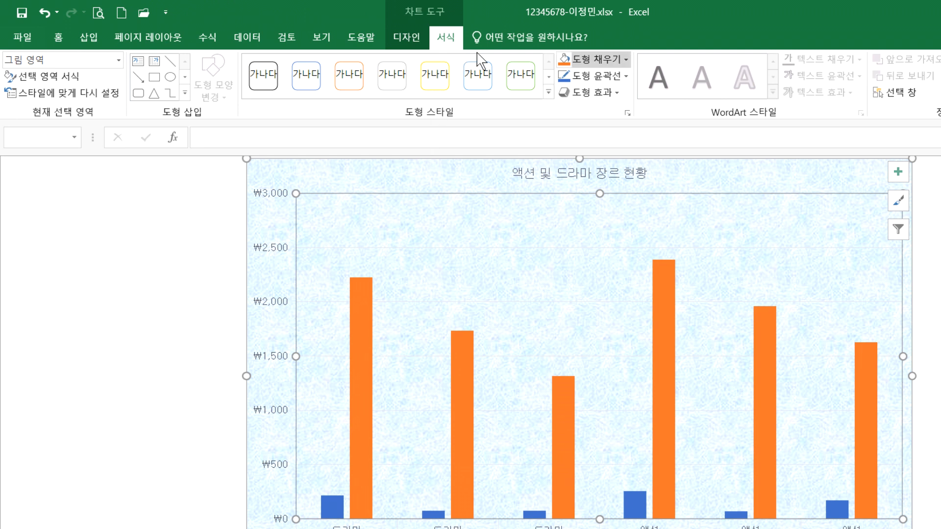
{"action": "left_click", "coordinate": [602, 60]}
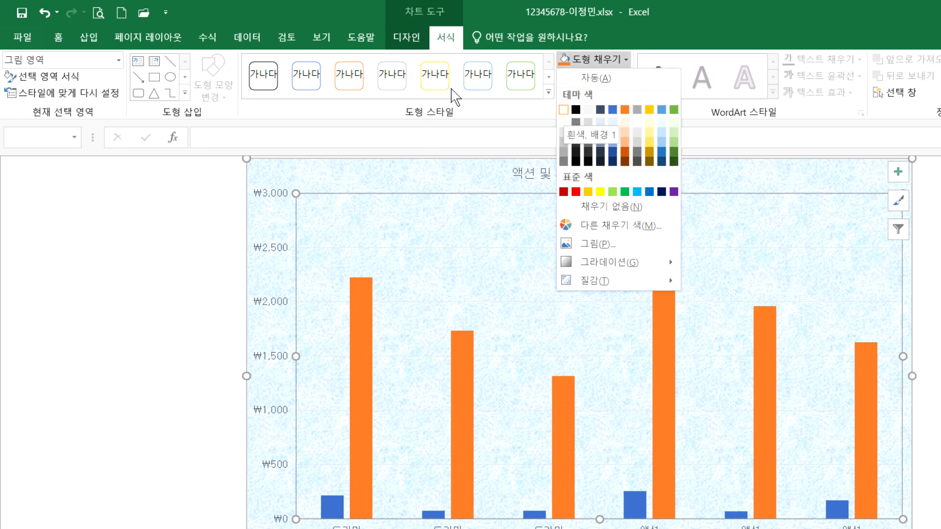
{"action": "left_click", "coordinate": [564, 110]}
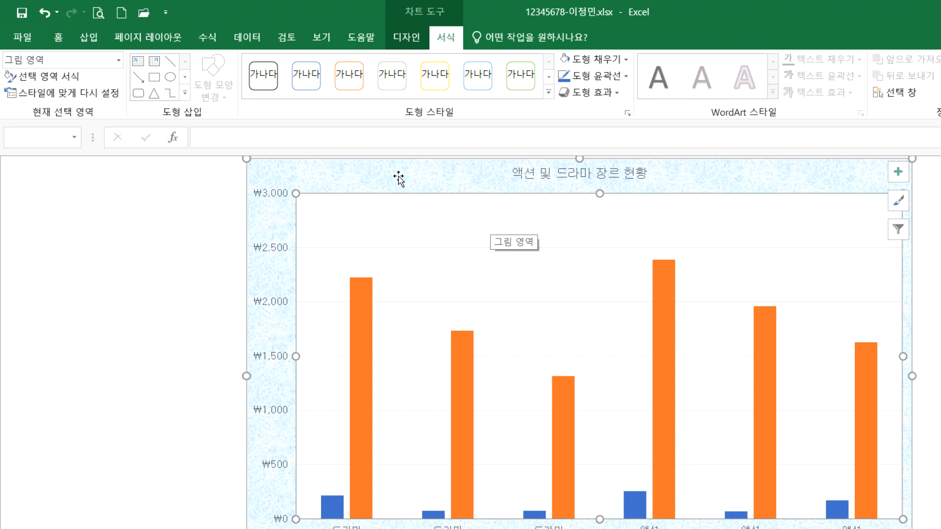
Format the chart title text as bold at 20 pt
{"action": "key", "text": "Up"}
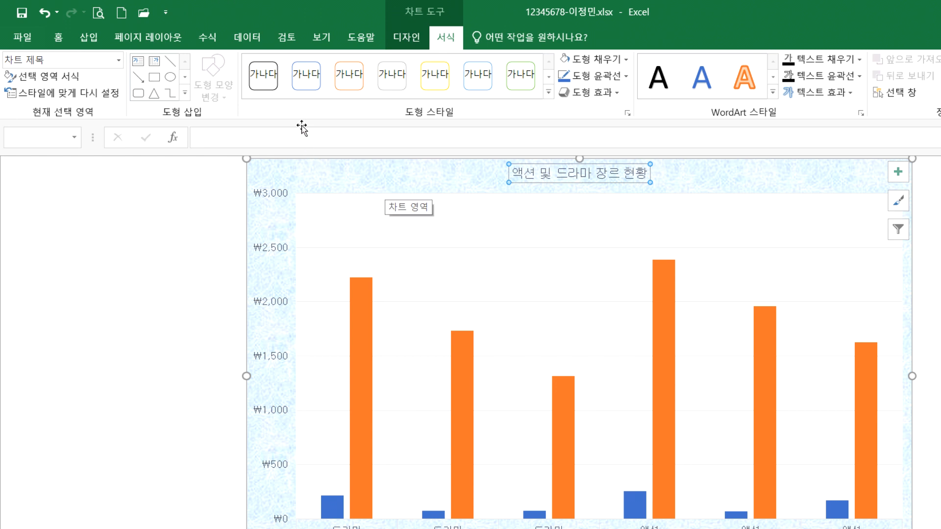
{"action": "left_click", "coordinate": [56, 36]}
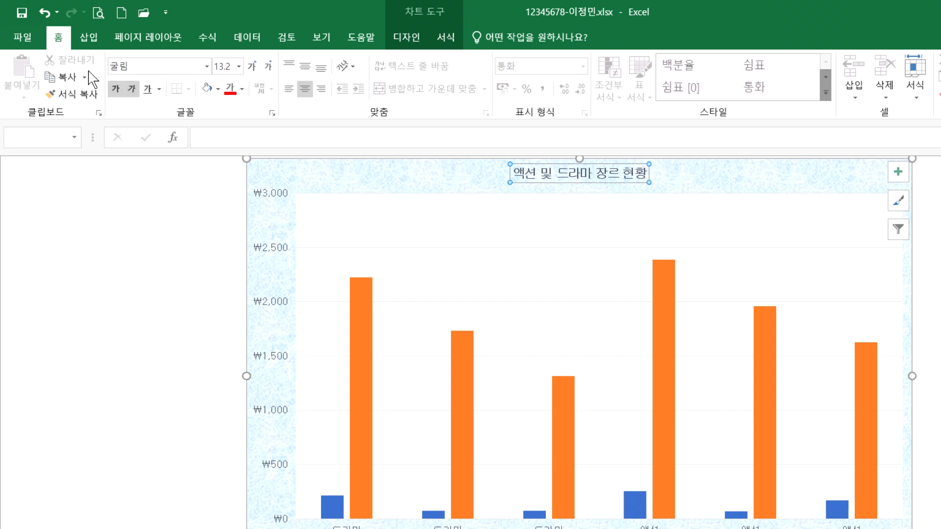
{"action": "left_click", "coordinate": [252, 66]}
{"action": "key", "text": "ctrl+shift+period"}
{"action": "key", "text": "ctrl+shift+period"}
{"action": "key", "text": "ctrl+shift+period"}
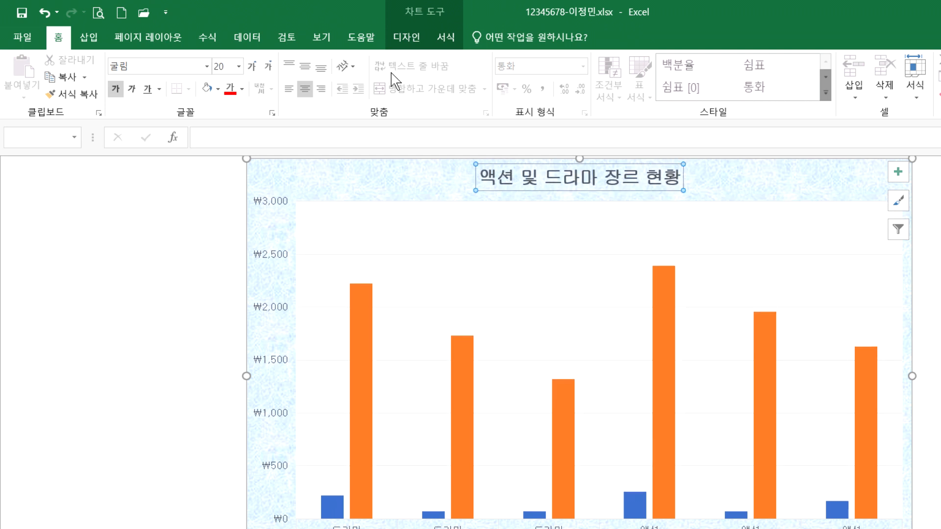
Fill the chart title's background with 흰색, 배경 1
{"action": "left_click", "coordinate": [446, 38]}
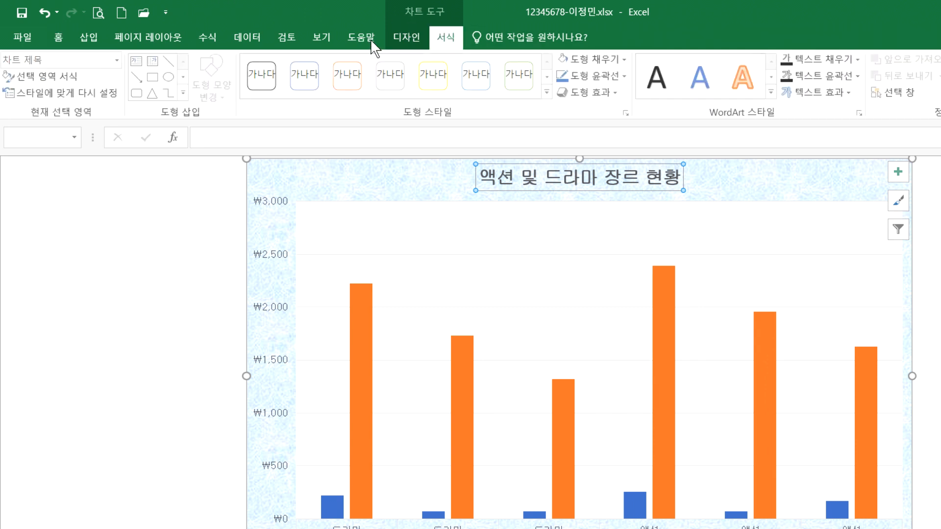
{"action": "left_click", "coordinate": [595, 59]}
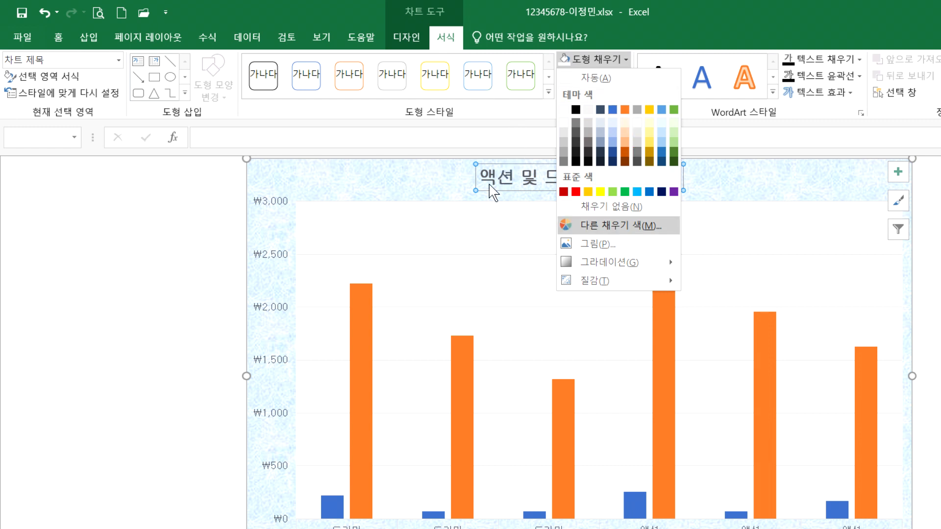
{"action": "key", "text": "Up"}
{"action": "key", "text": "Up"}
{"action": "key", "text": "Up"}
{"action": "key", "text": "Up"}
{"action": "left_click", "coordinate": [449, 88]}
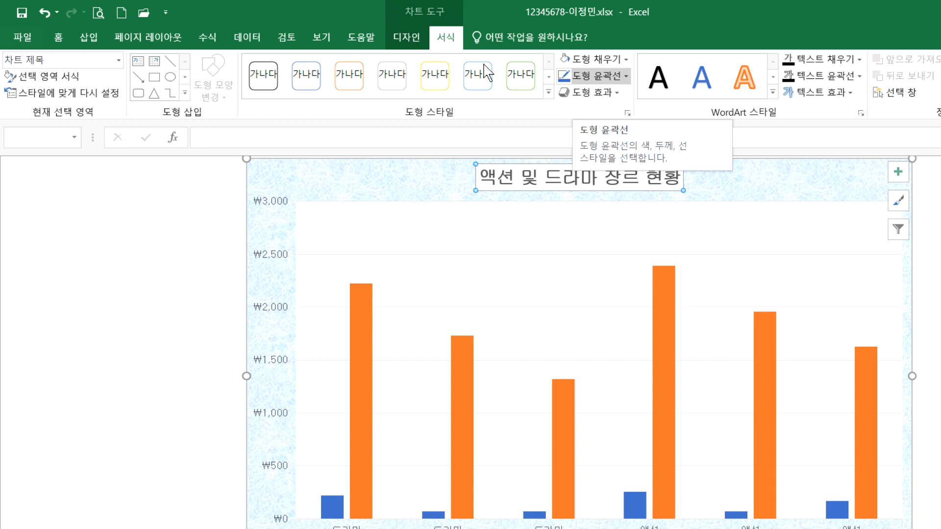
Try to give the chart title an outline by applying the solid line style
{"action": "left_click", "coordinate": [603, 77]}
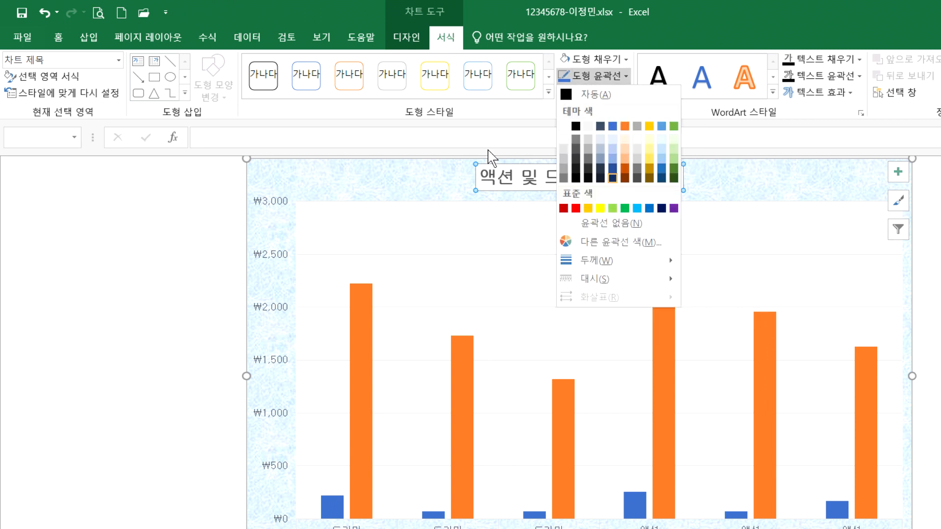
{"action": "mouse_move", "coordinate": [594, 278]}
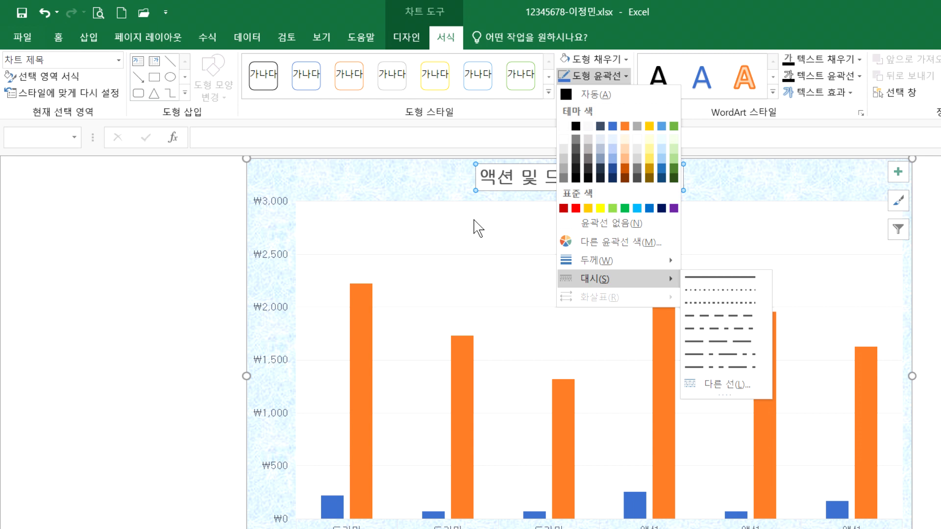
{"action": "left_click", "coordinate": [720, 278]}
{"action": "left_click", "coordinate": [582, 151]}
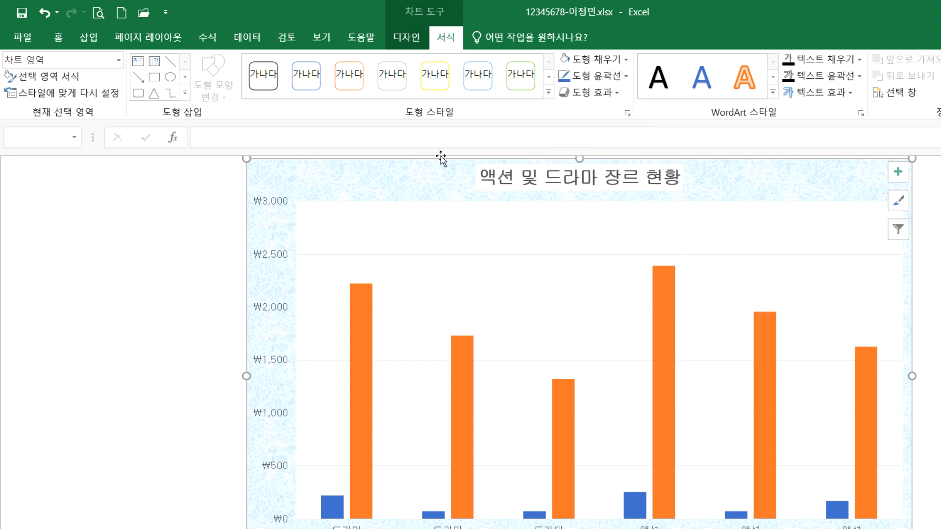
{"action": "left_click", "coordinate": [579, 176]}
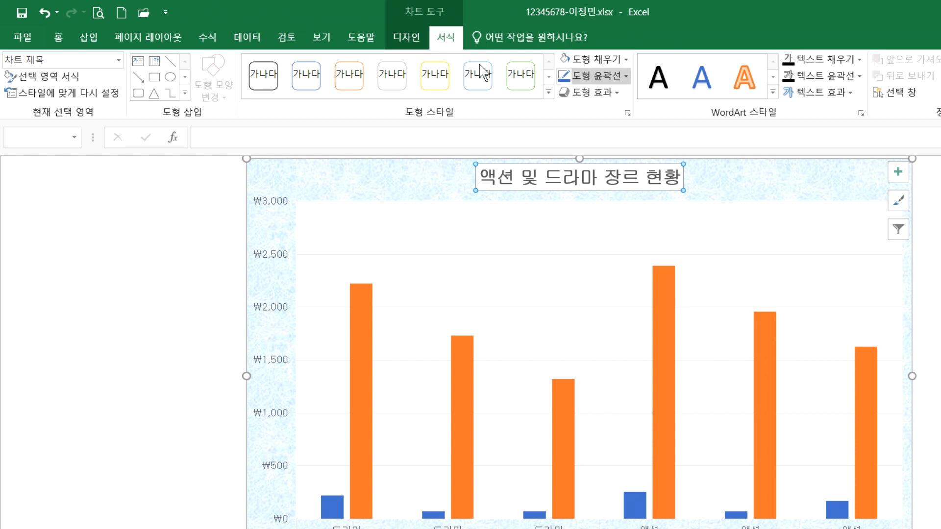
{"action": "left_click", "coordinate": [593, 75]}
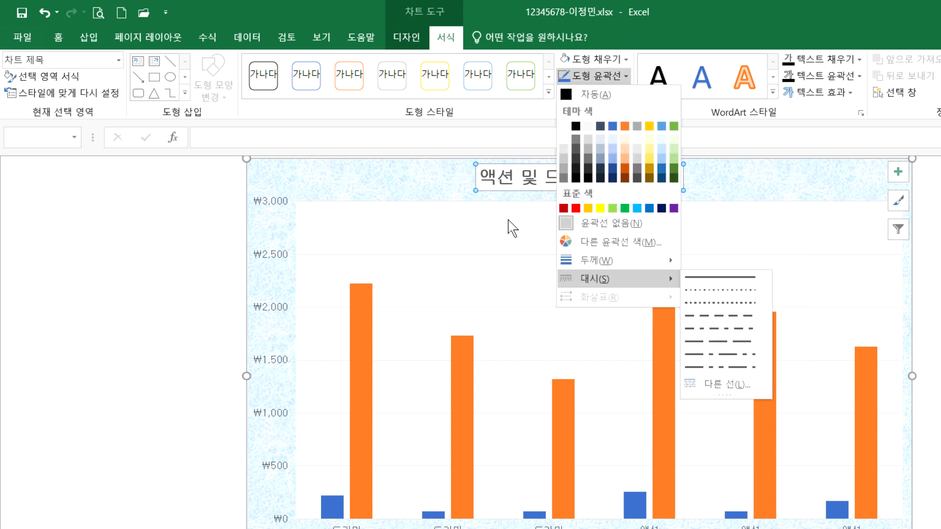
{"action": "left_click", "coordinate": [553, 222]}
{"action": "left_click", "coordinate": [587, 149]}
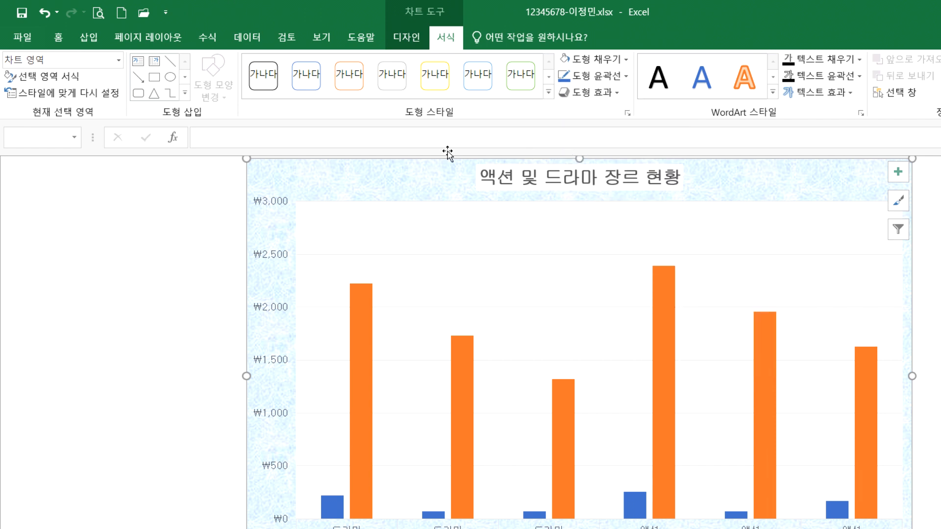
Retry outlining the chart title with the solid and dashed line styles
{"action": "left_click", "coordinate": [437, 150]}
{"action": "left_click", "coordinate": [593, 76]}
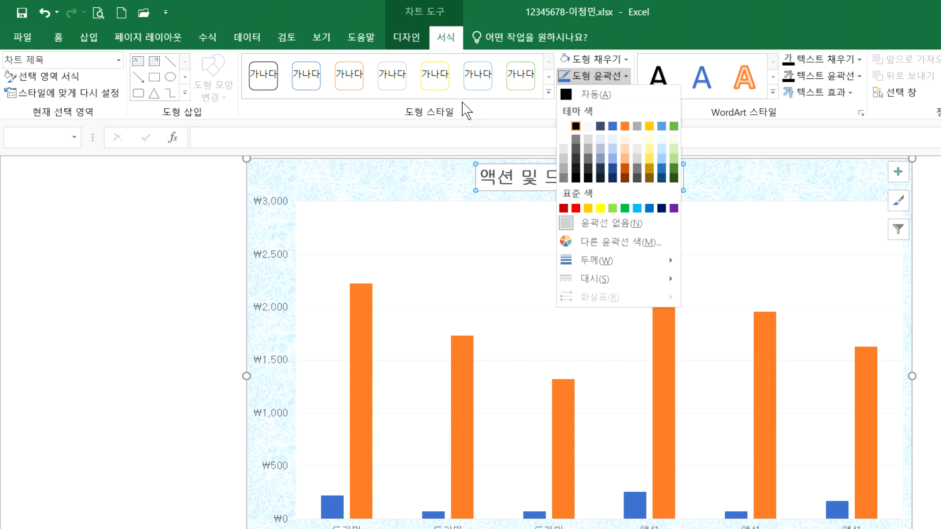
{"action": "mouse_move", "coordinate": [600, 264]}
{"action": "mouse_move", "coordinate": [602, 280]}
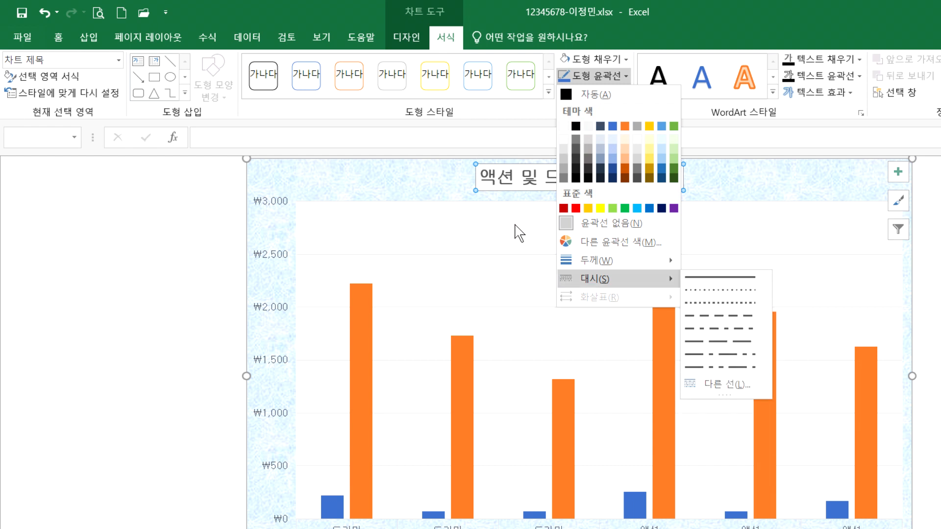
{"action": "left_click", "coordinate": [696, 276]}
{"action": "left_click", "coordinate": [731, 186]}
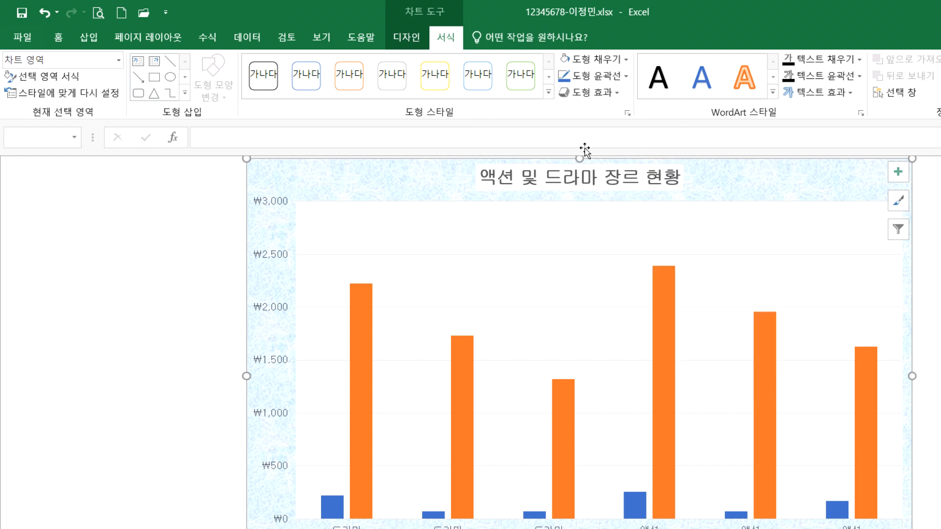
{"action": "left_click", "coordinate": [533, 171]}
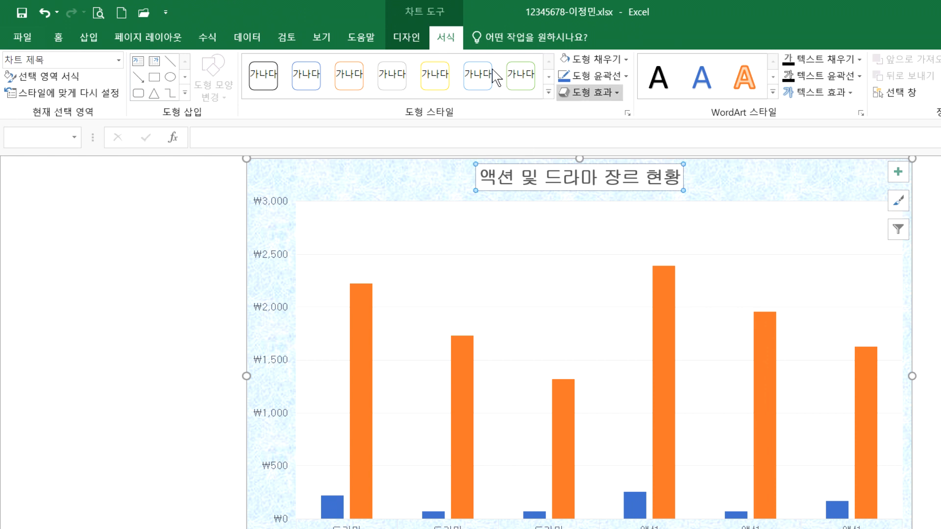
{"action": "left_click", "coordinate": [593, 76]}
{"action": "mouse_move", "coordinate": [602, 278]}
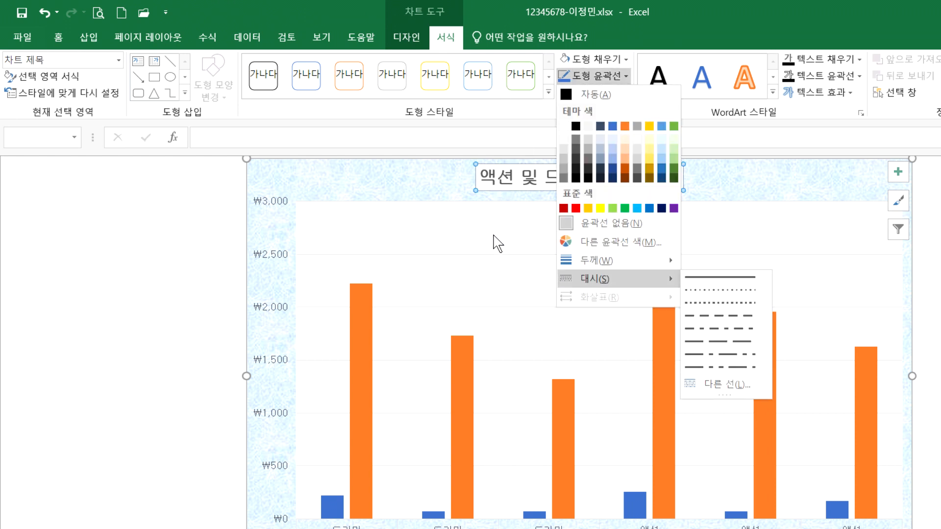
{"action": "left_click", "coordinate": [719, 315]}
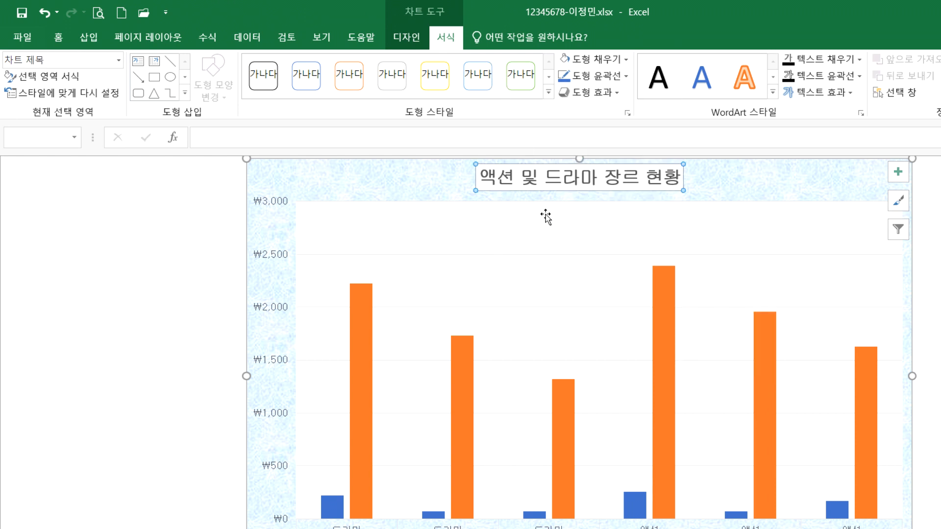
{"action": "left_click", "coordinate": [578, 154]}
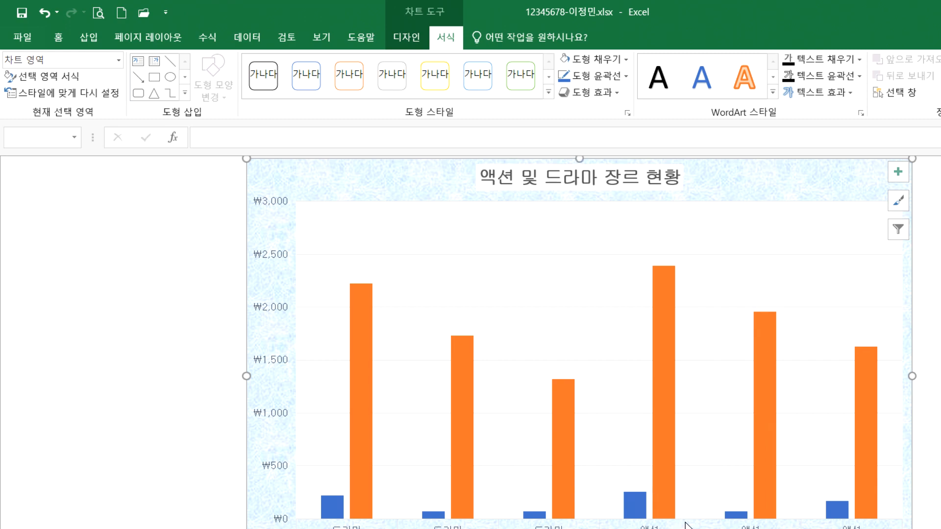
Check the exam's title format condition and set the chart area's outline colour to black
{"action": "key", "text": "alt+Tab"}
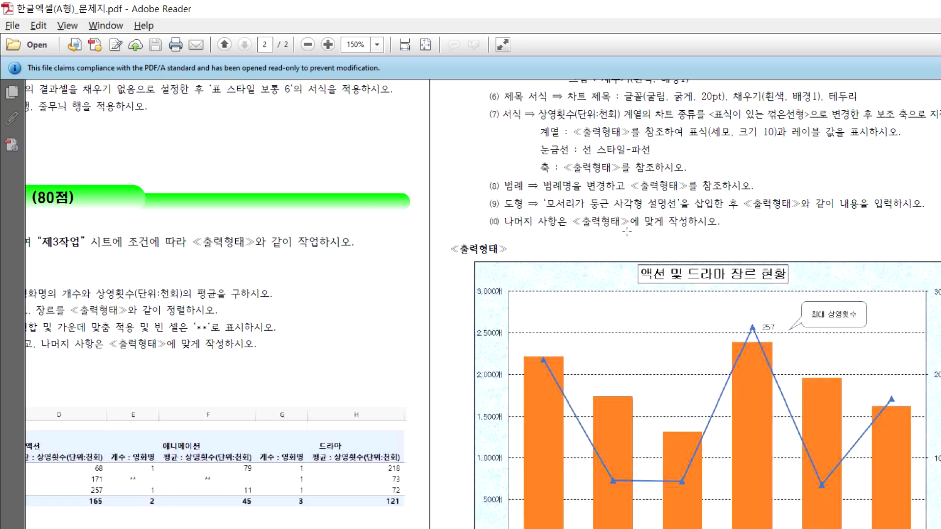
{"action": "key", "text": "alt+Tab"}
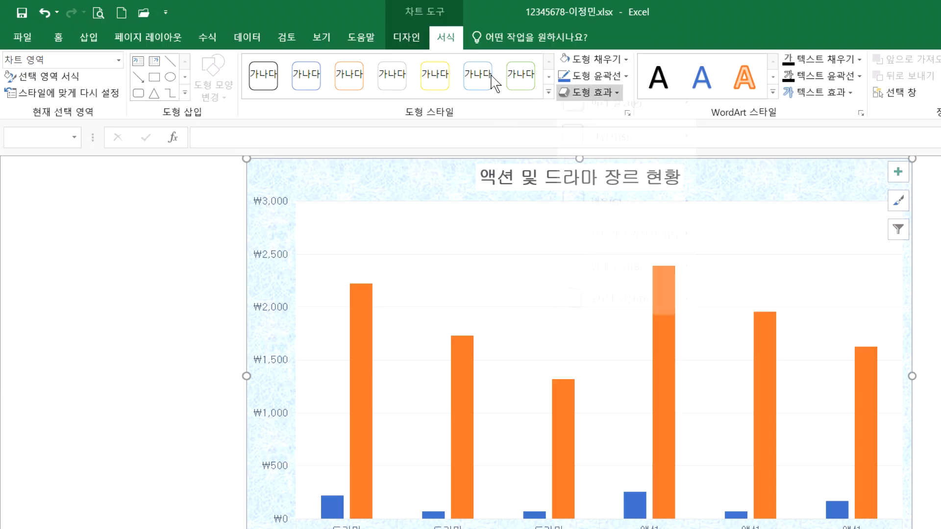
{"action": "left_click", "coordinate": [609, 77]}
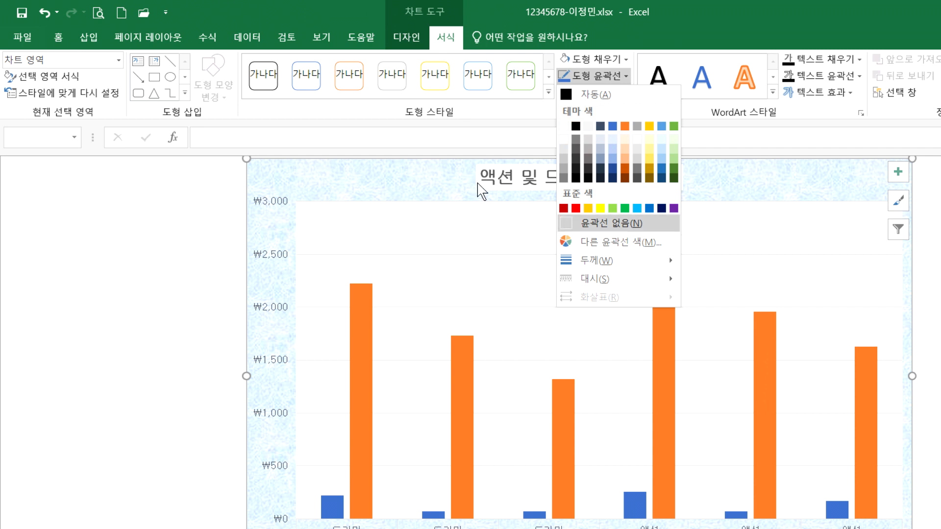
{"action": "mouse_move", "coordinate": [595, 260]}
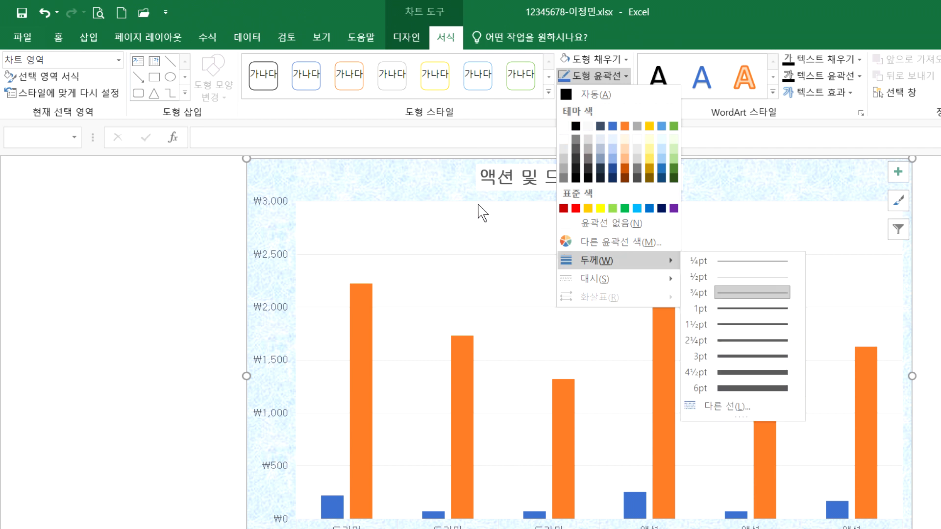
{"action": "left_click", "coordinate": [620, 242]}
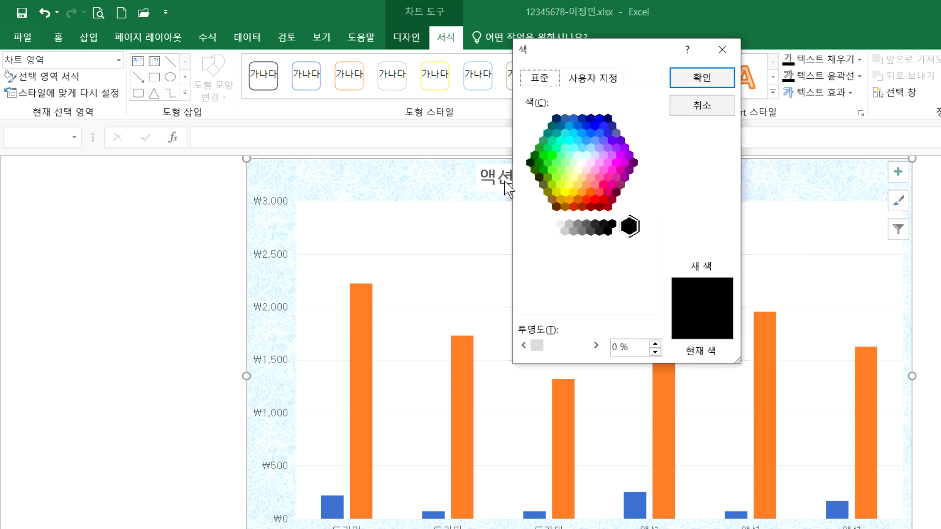
{"action": "key", "text": "Return"}
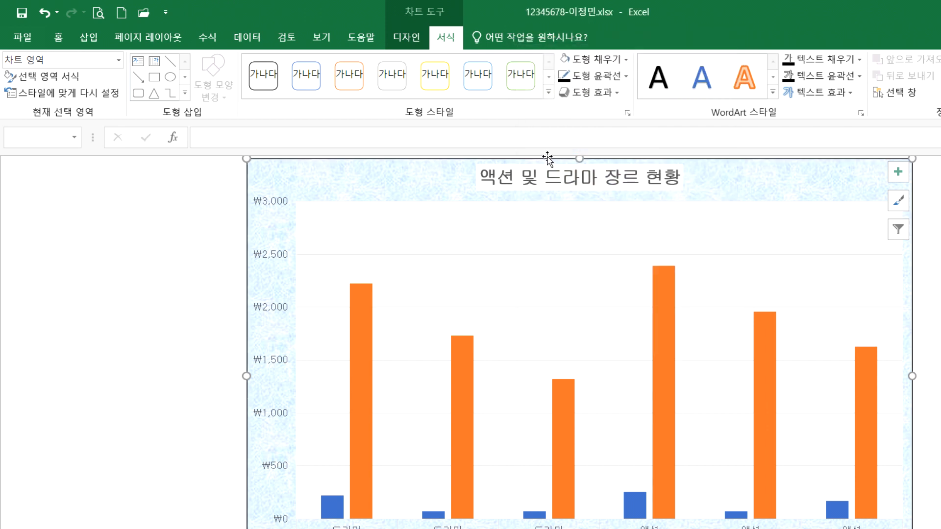
Try the standard red as the chart area's outline colour
{"action": "left_click", "coordinate": [588, 92]}
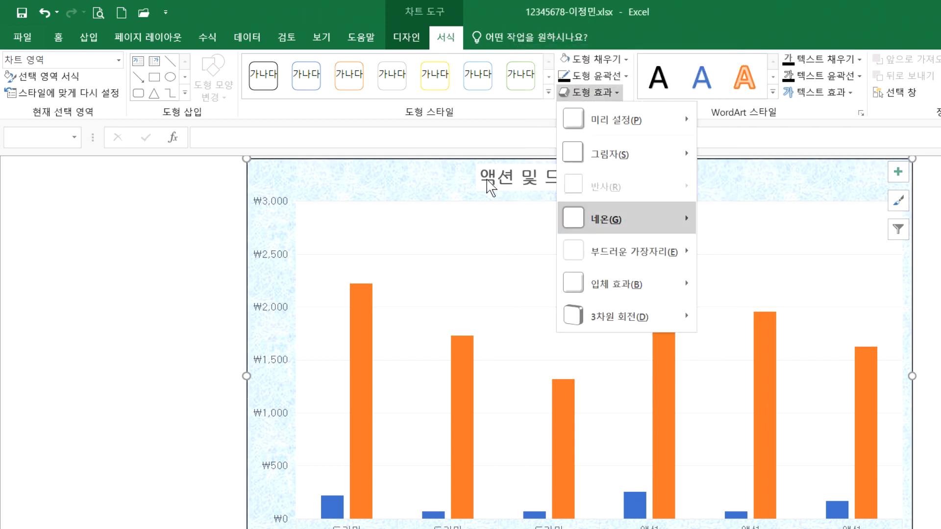
{"action": "left_click", "coordinate": [593, 76]}
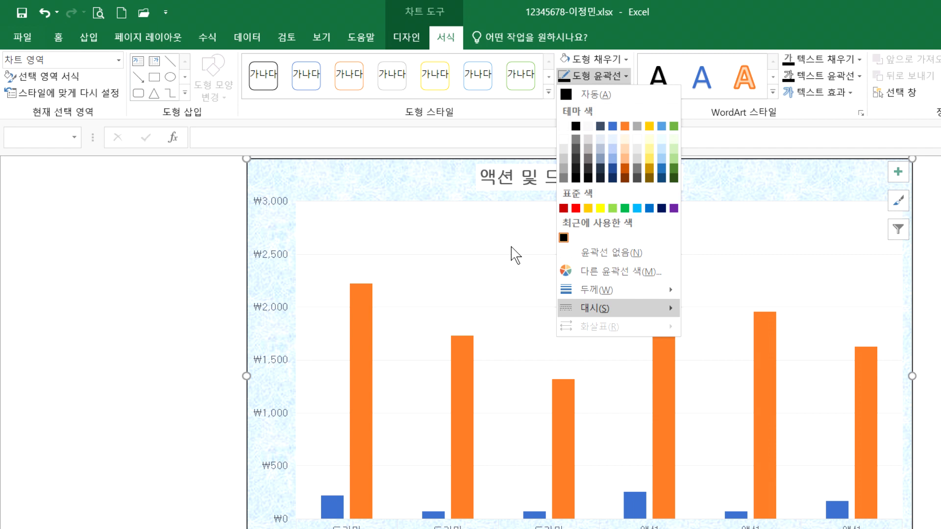
{"action": "left_click", "coordinate": [565, 253]}
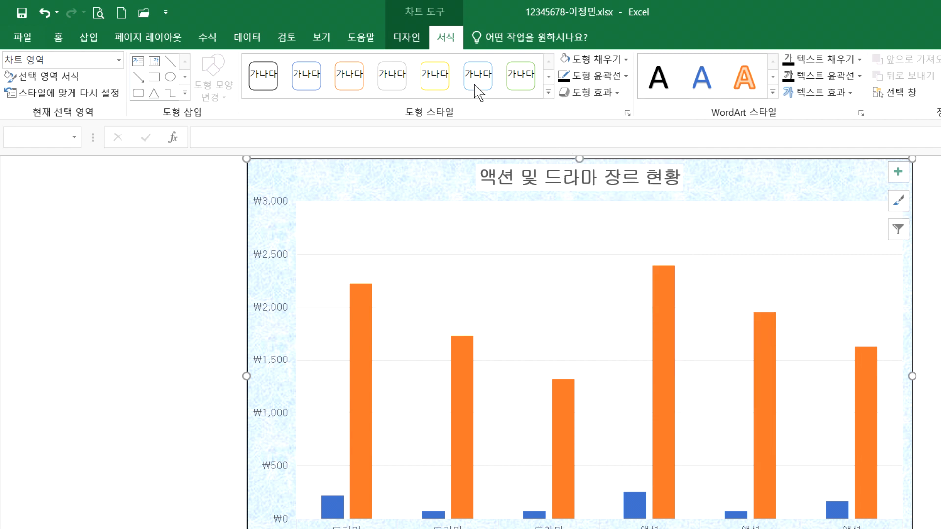
{"action": "left_click", "coordinate": [592, 77]}
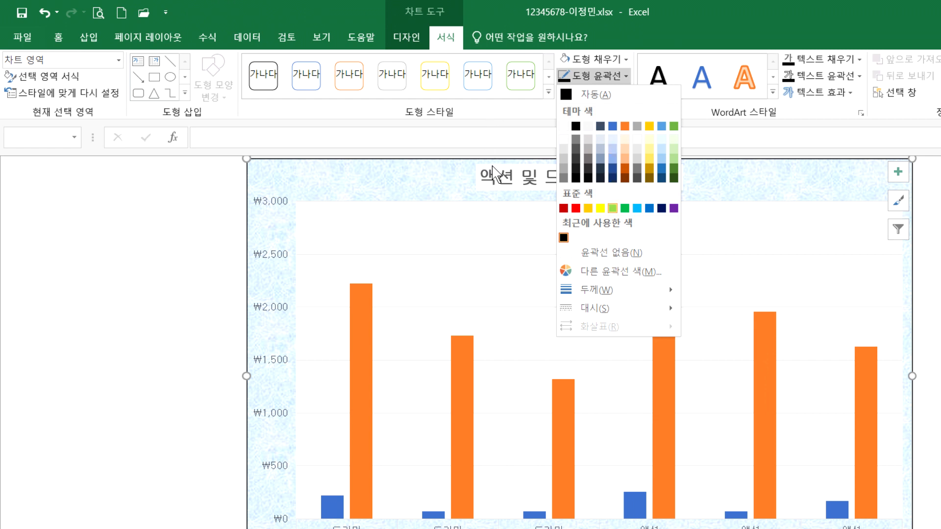
{"action": "left_click", "coordinate": [575, 208]}
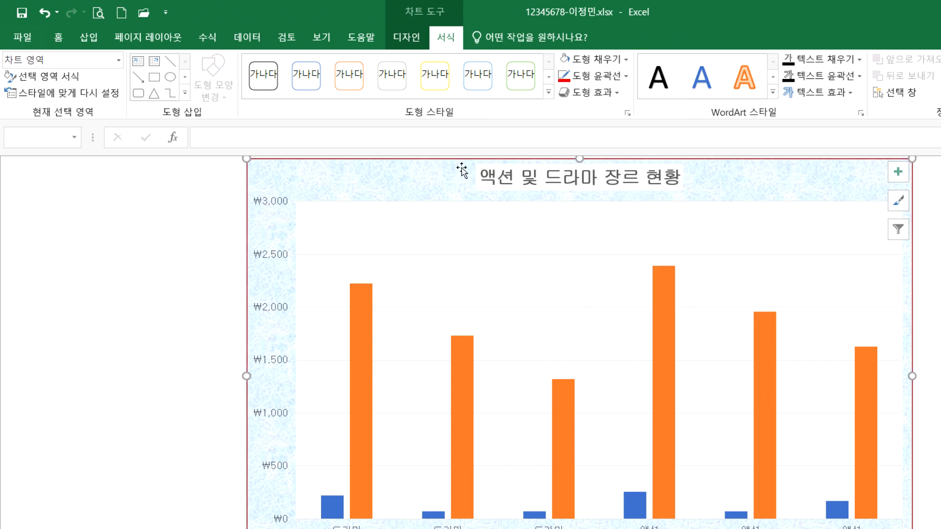
Set the chart area's outline colour to automatic (자동)
{"action": "left_click", "coordinate": [592, 76]}
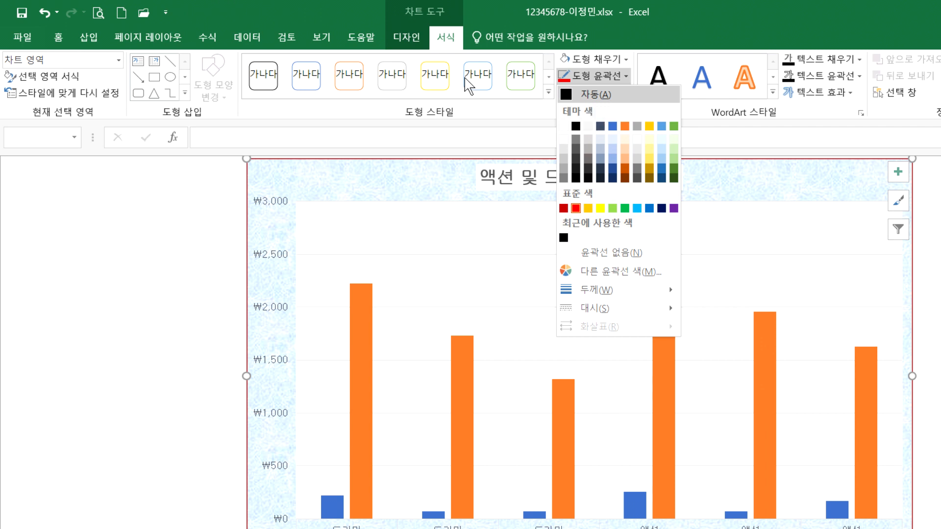
{"action": "left_click", "coordinate": [596, 94]}
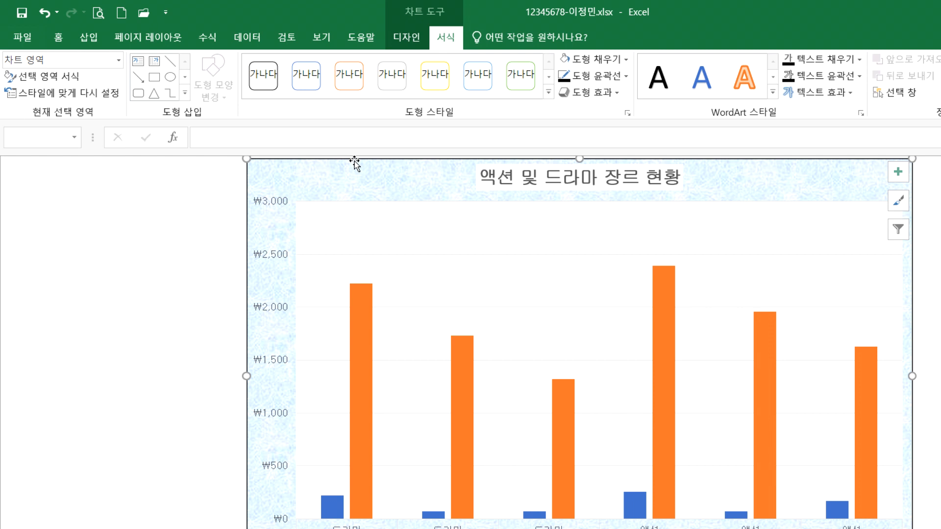
Try once more to outline the chart title with the solid line style
{"action": "left_click", "coordinate": [398, 149]}
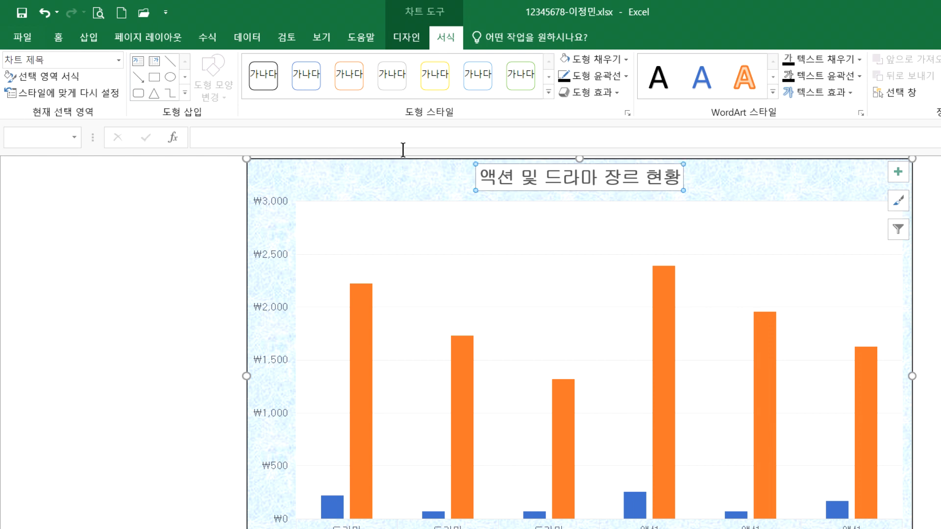
{"action": "left_click", "coordinate": [593, 76]}
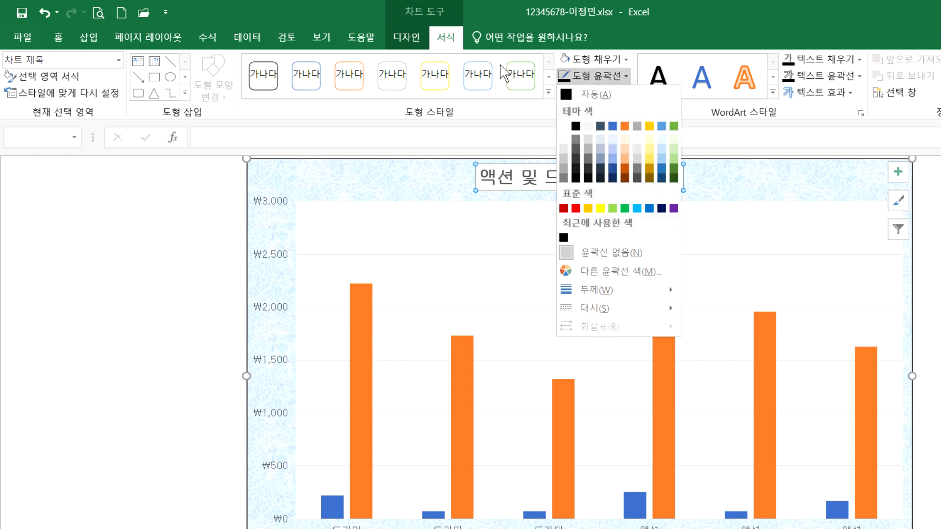
{"action": "mouse_move", "coordinate": [615, 307]}
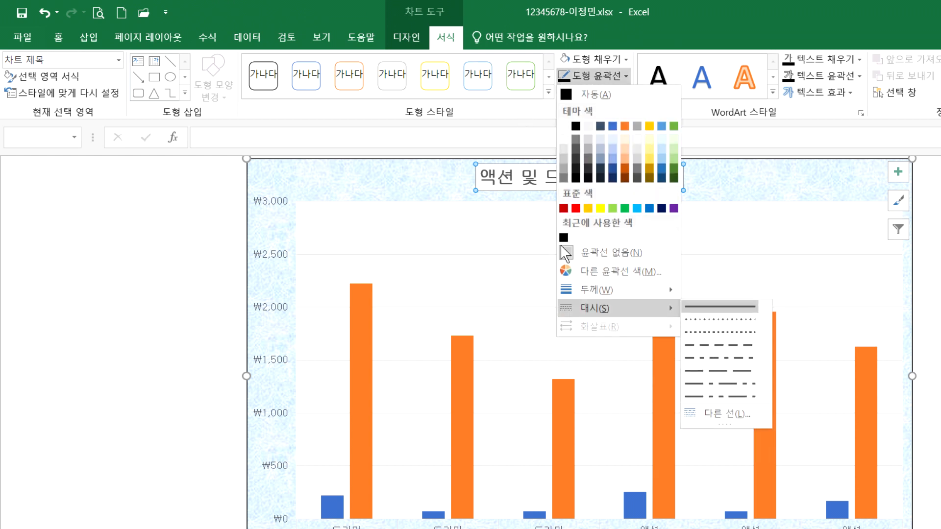
{"action": "left_click", "coordinate": [701, 307]}
{"action": "left_click", "coordinate": [723, 188]}
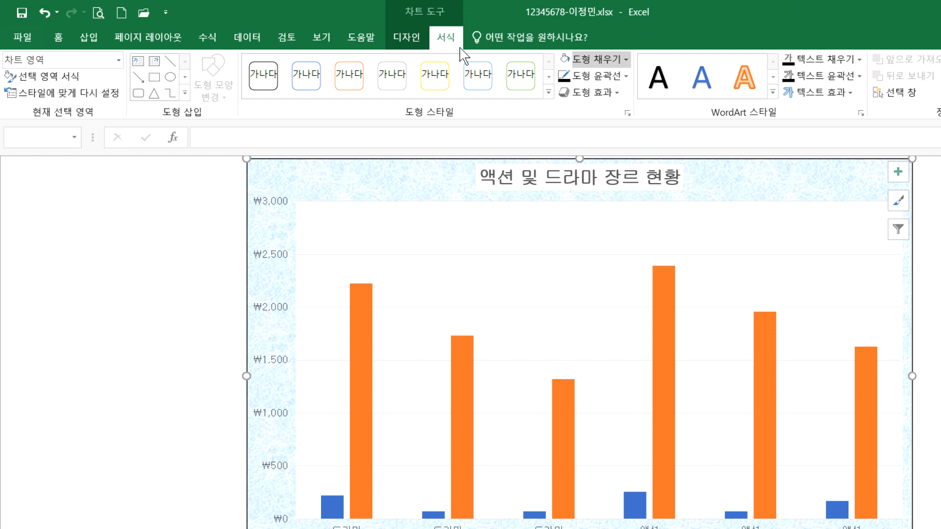
{"action": "left_click", "coordinate": [588, 92]}
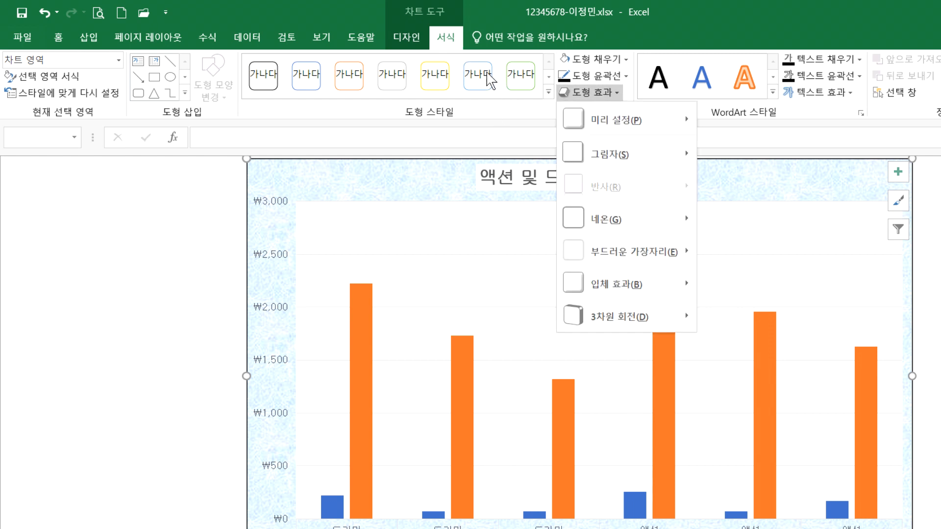
{"action": "left_click", "coordinate": [590, 76]}
{"action": "left_click", "coordinate": [590, 76]}
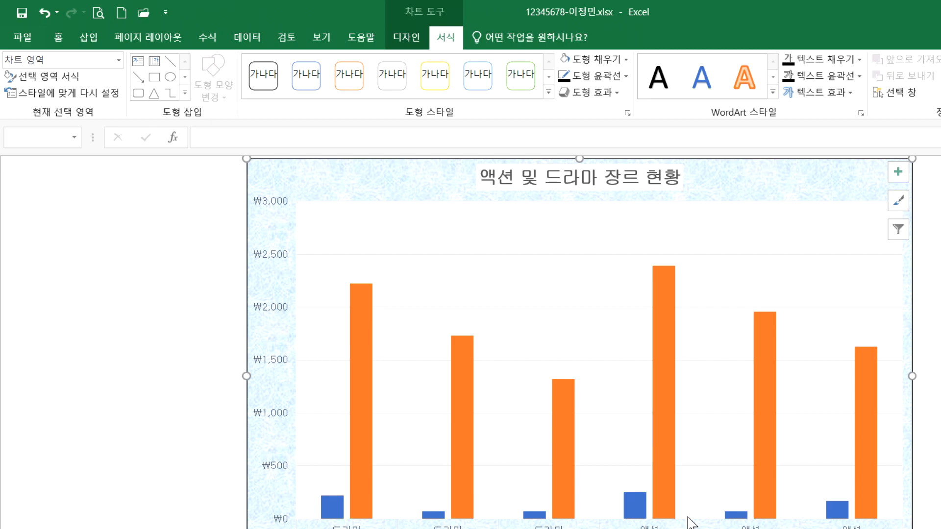
Following the exam's condition (7), change the 상영횟수(단위:천회) series to 표식이 있는 꺾은선형 in a combo chart
{"action": "key", "text": "alt+Tab"}
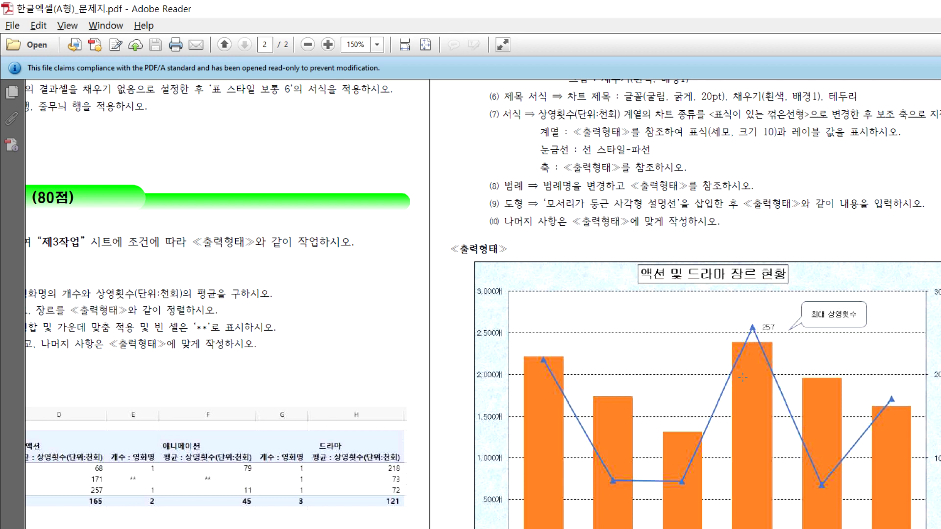
{"action": "scroll", "coordinate": [445, 132], "scroll_direction": "up", "scroll_amount": 1}
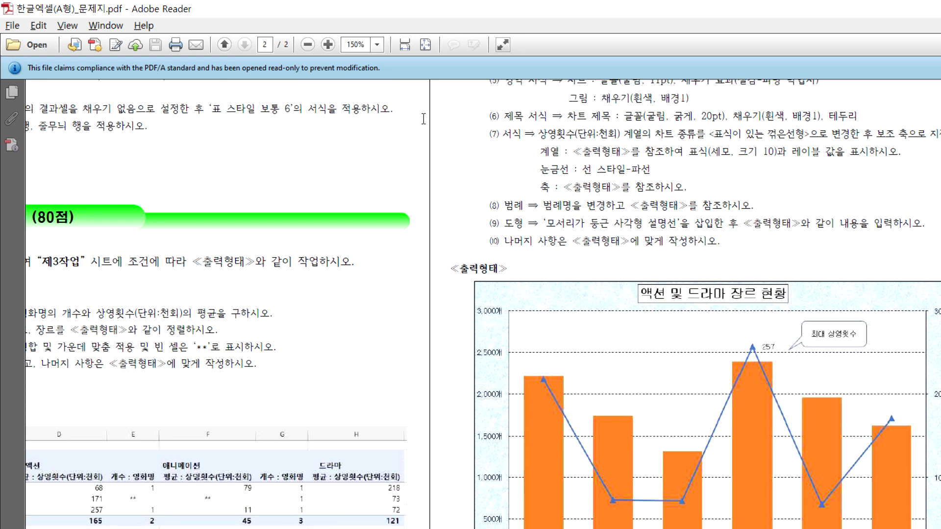
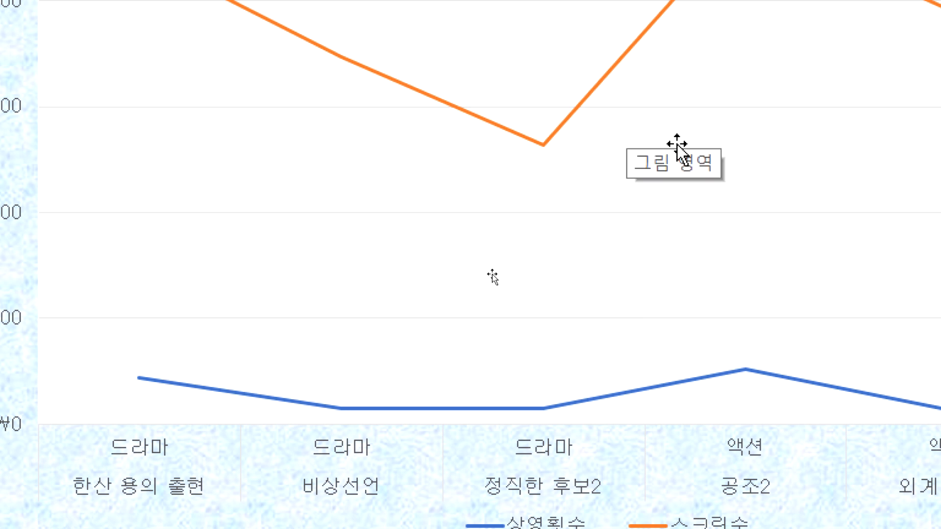
{"action": "left_click", "coordinate": [716, 402]}
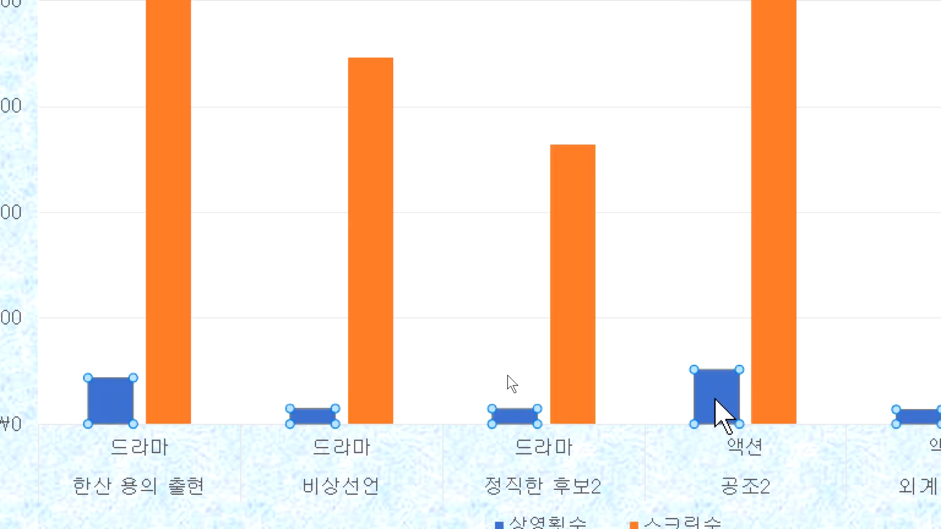
{"action": "key", "text": "Delete"}
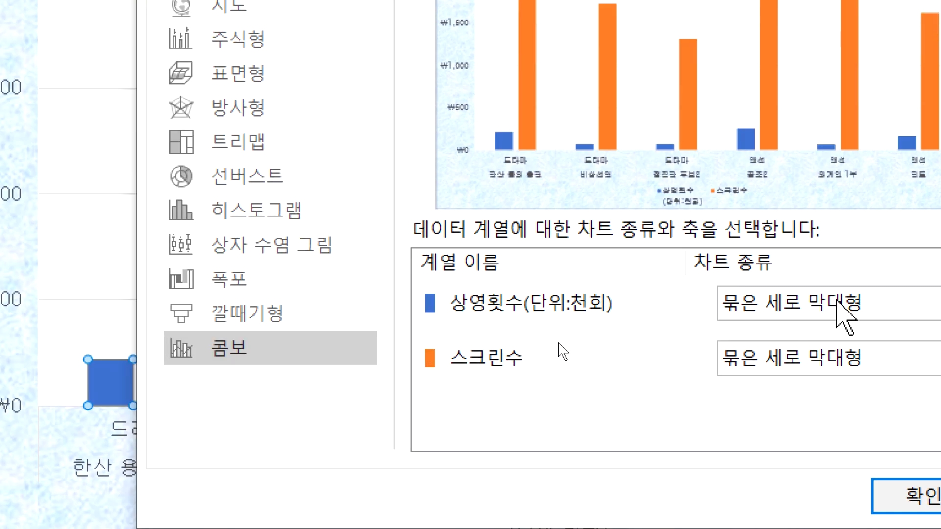
{"action": "left_click", "coordinate": [936, 304]}
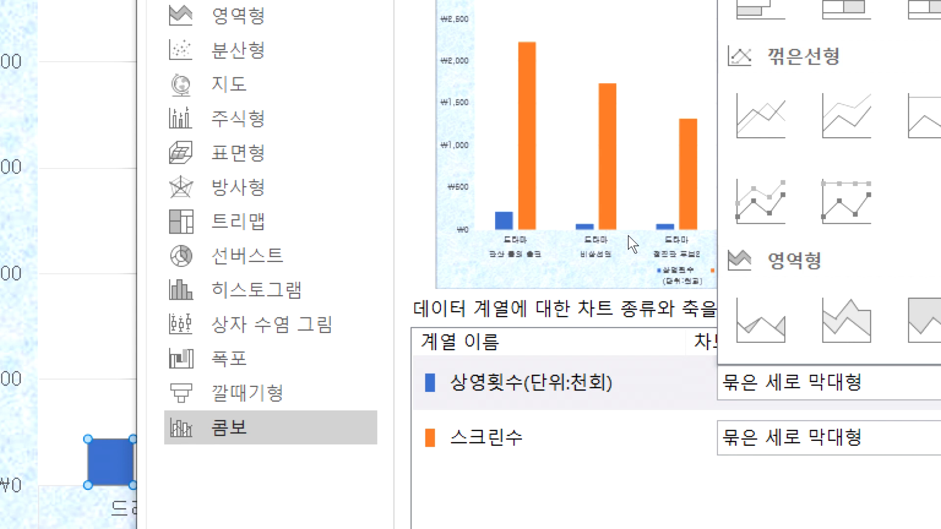
{"action": "left_click", "coordinate": [628, 236]}
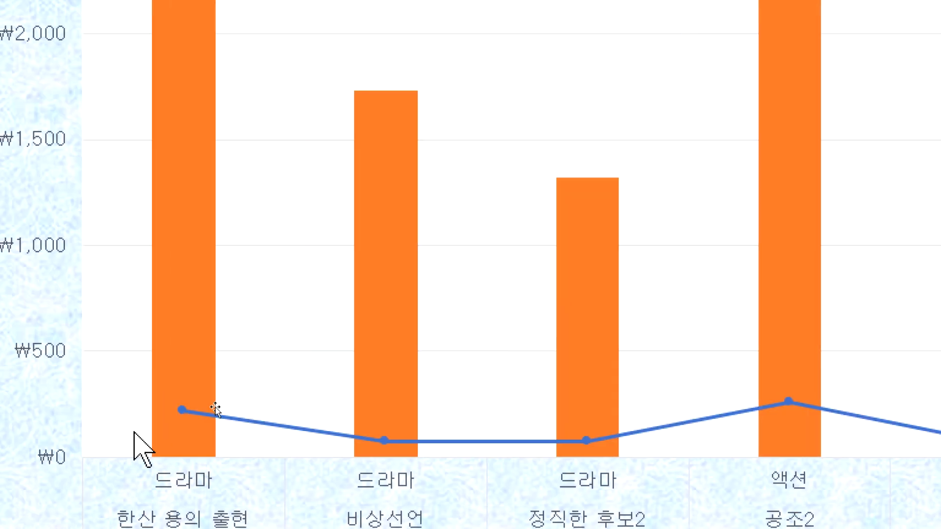
Assign the 상영횟수(단위:천회) line series to the secondary axis
{"action": "mouse_move", "coordinate": [180, 88]}
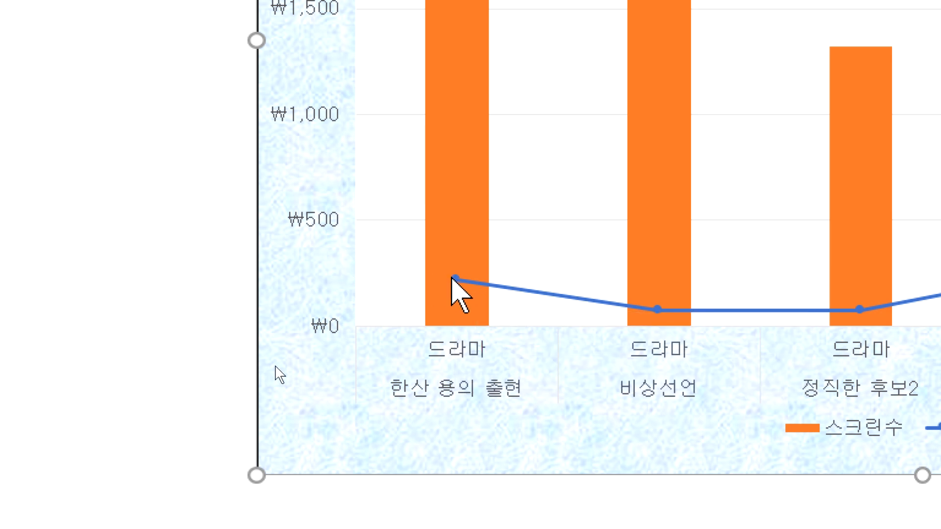
{"action": "left_click", "coordinate": [508, 288]}
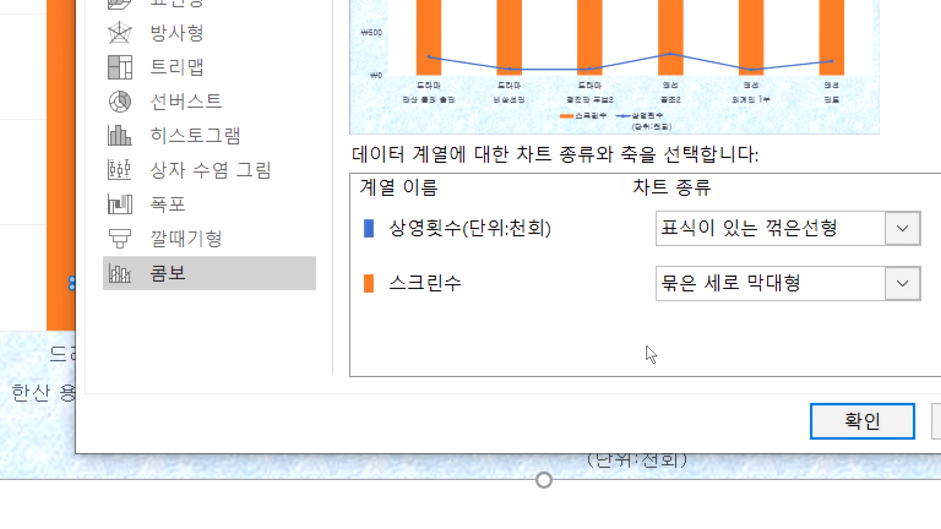
{"action": "left_click", "coordinate": [900, 427]}
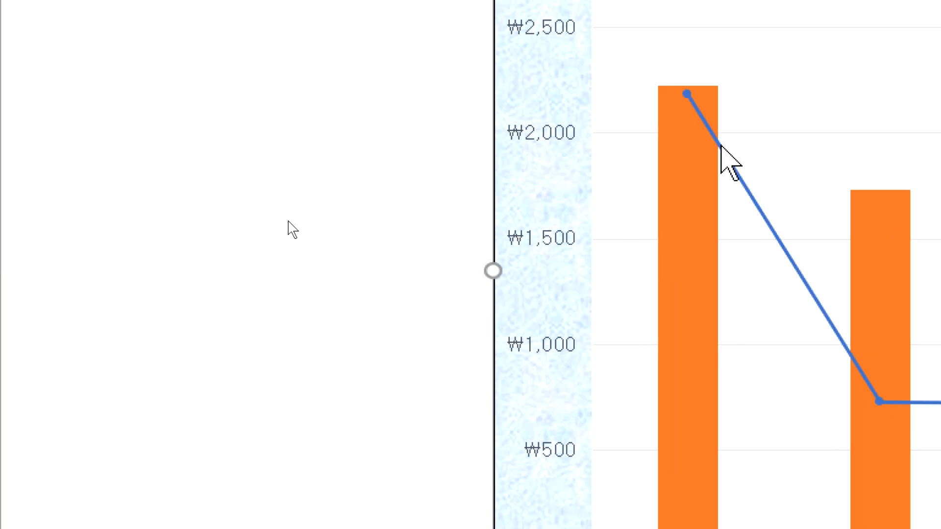
Check the exam's marker requirement in condition (7), then open the data series formatting for the 상영횟수(단위:천회) line
{"action": "left_click", "coordinate": [721, 146]}
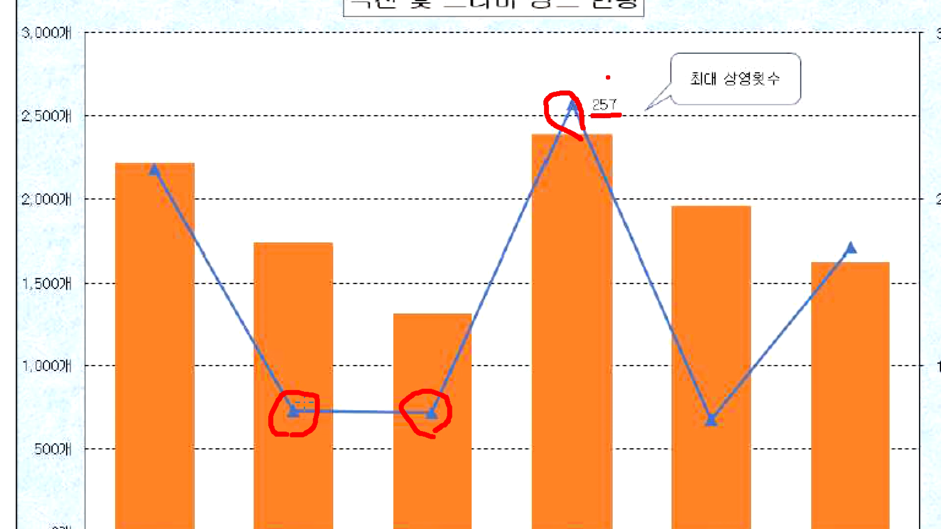
{"action": "key", "text": "Escape"}
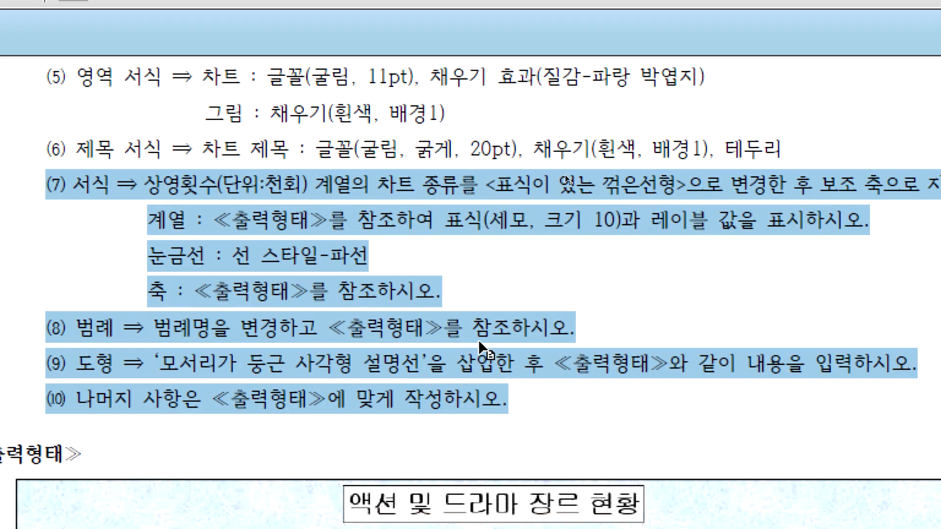
{"action": "left_click", "coordinate": [450, 219]}
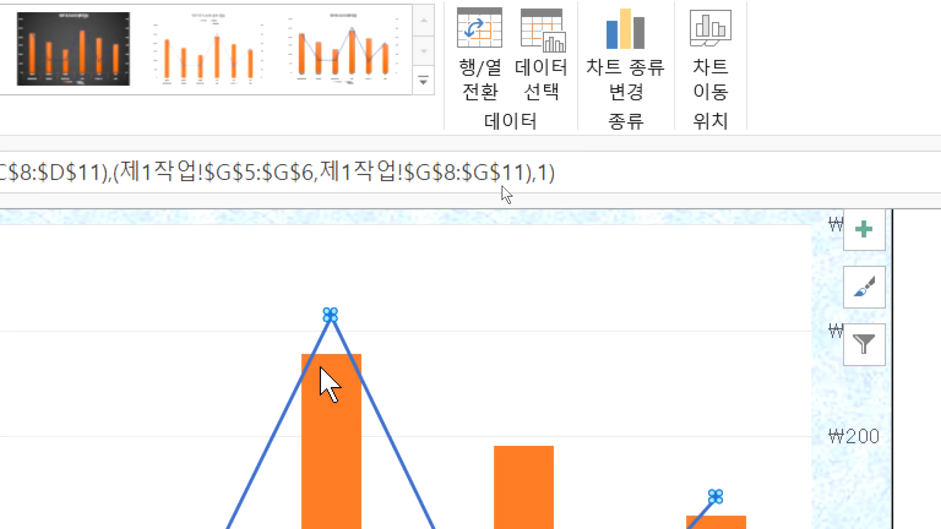
{"action": "left_click", "coordinate": [514, 462]}
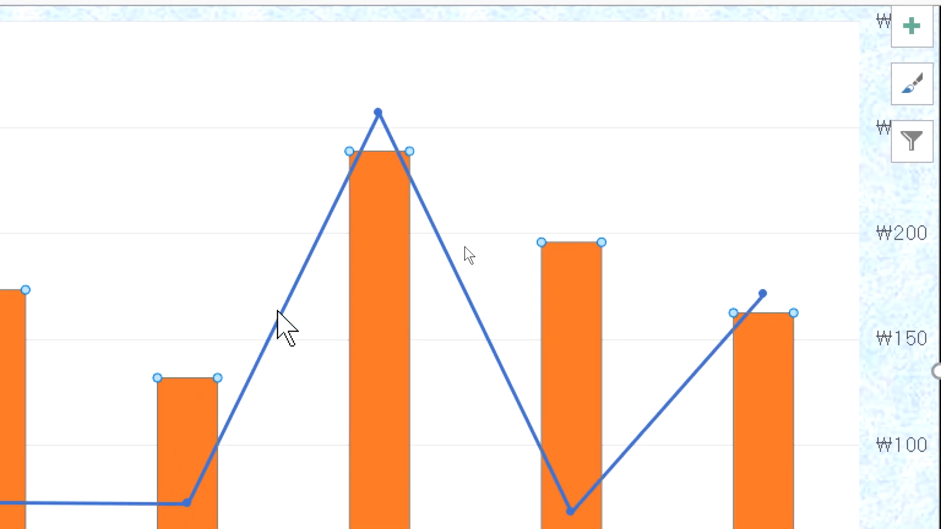
{"action": "left_click", "coordinate": [235, 366]}
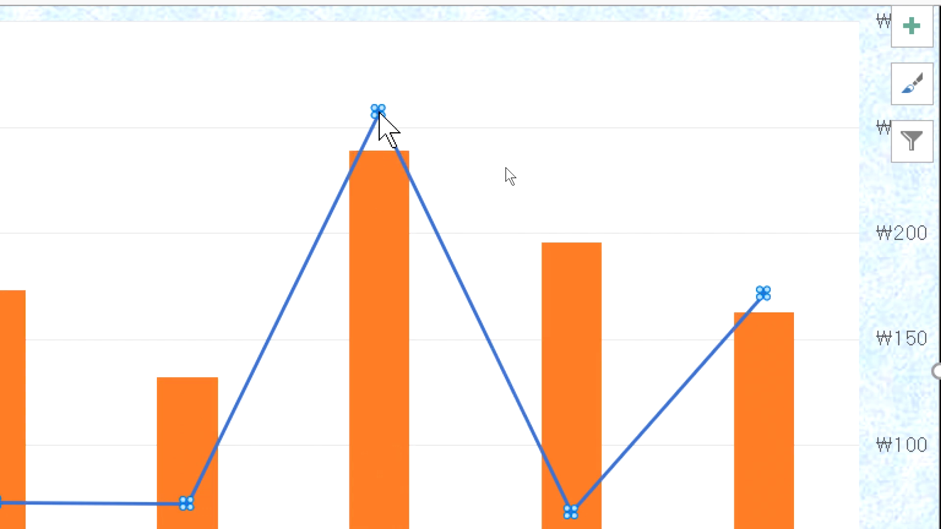
{"action": "mouse_move", "coordinate": [378, 114]}
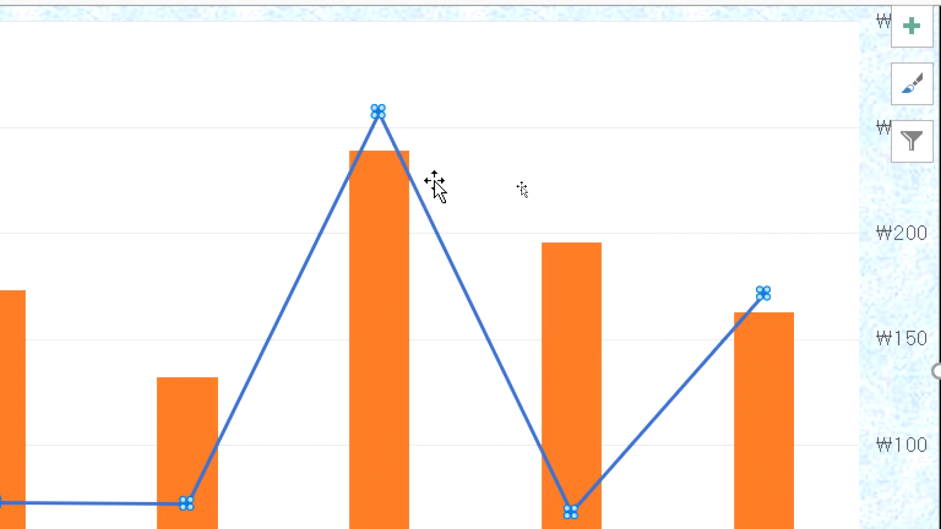
{"action": "right_click", "coordinate": [380, 121]}
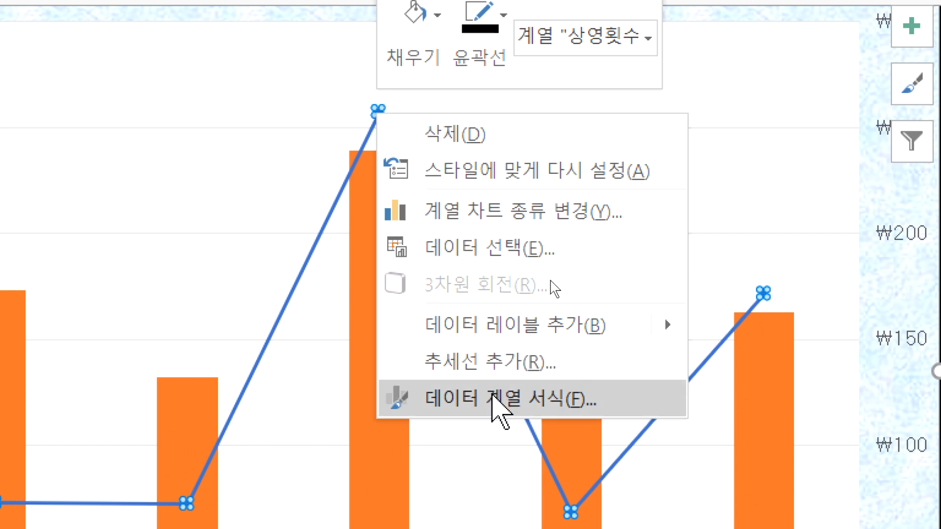
{"action": "left_click", "coordinate": [501, 410]}
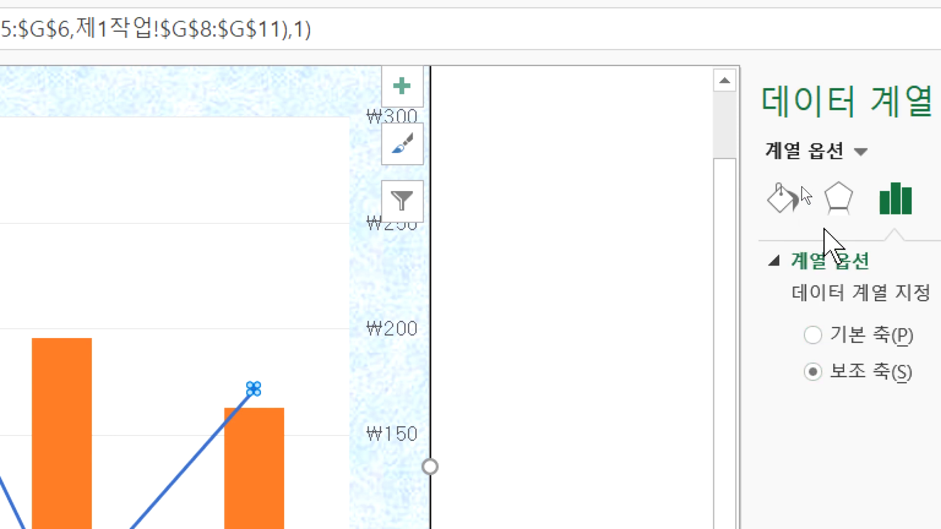
Give the 상영횟수(단위:천회) line series a built-in (기본 제공) triangle marker
{"action": "left_click", "coordinate": [841, 201]}
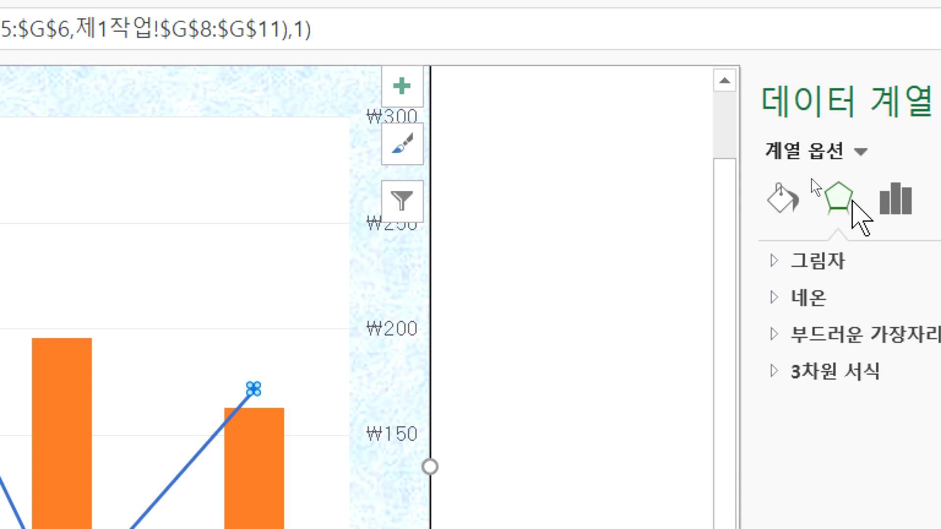
{"action": "left_click", "coordinate": [786, 182]}
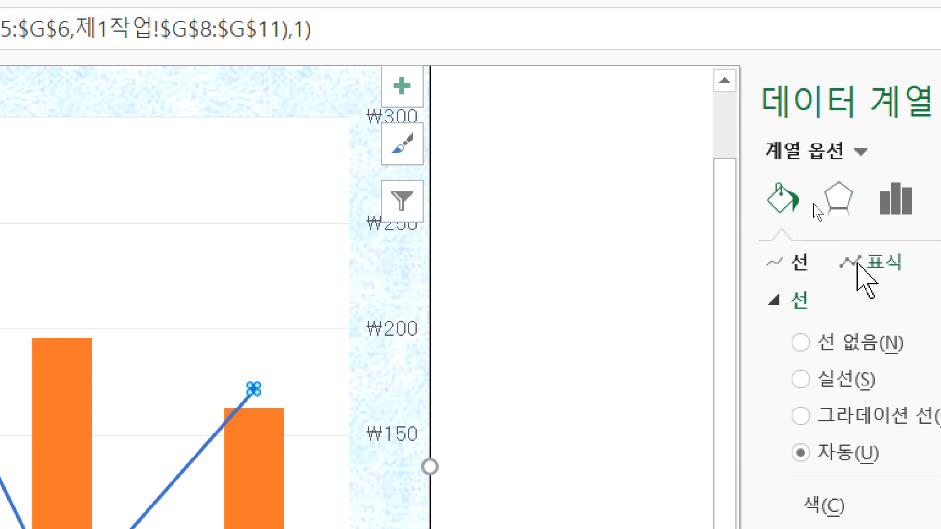
{"action": "left_click", "coordinate": [860, 270]}
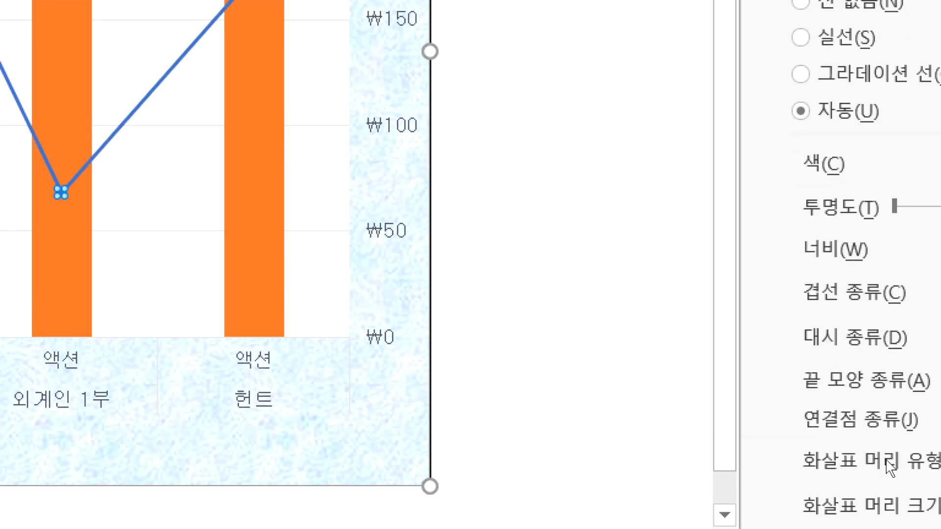
{"action": "scroll", "coordinate": [891, 468], "scroll_direction": "down", "scroll_amount": 3}
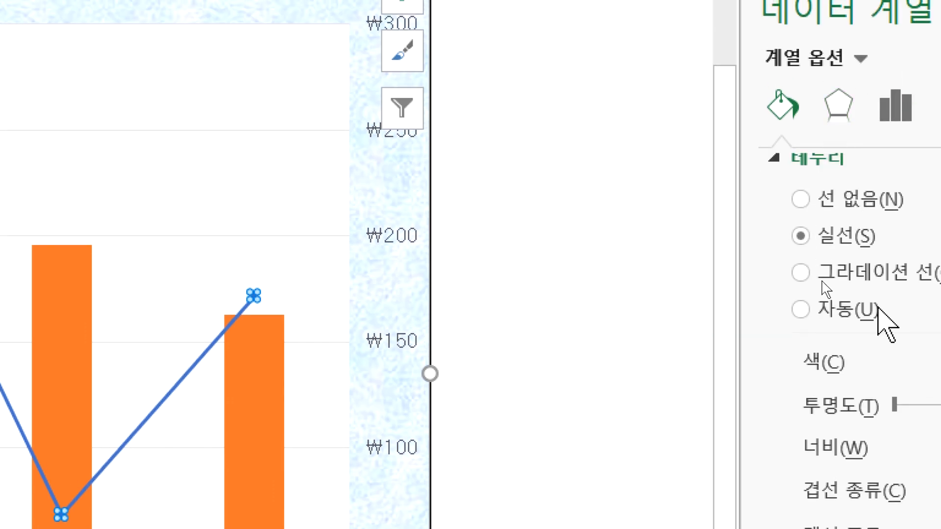
{"action": "scroll", "coordinate": [871, 262], "scroll_direction": "up", "scroll_amount": 3}
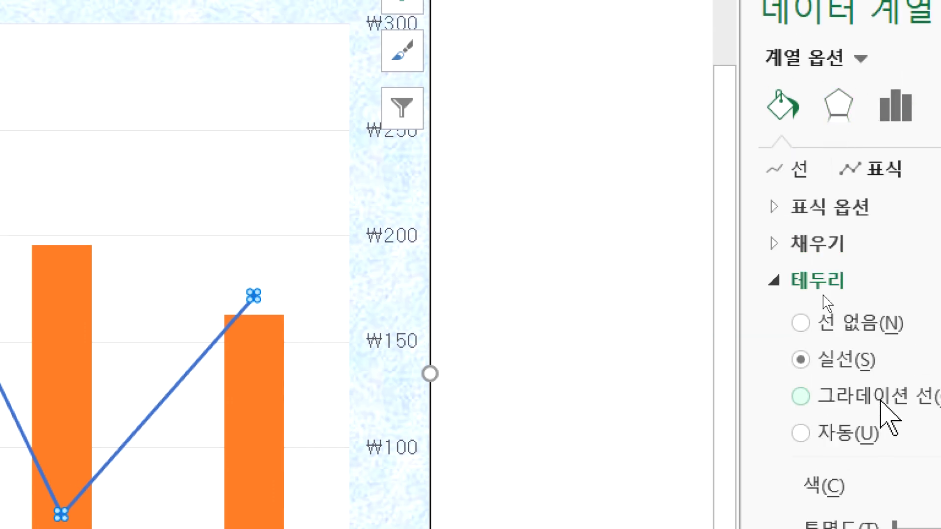
{"action": "left_click", "coordinate": [837, 206]}
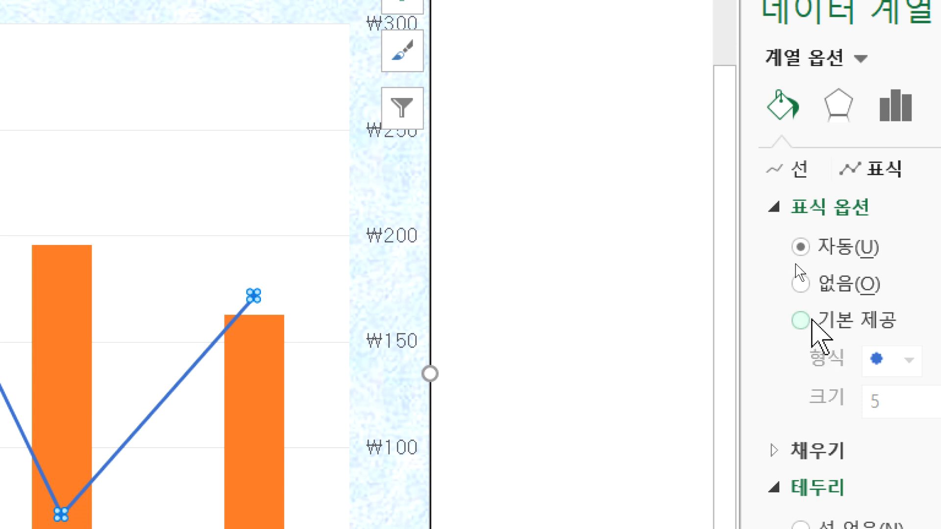
{"action": "left_click", "coordinate": [811, 322]}
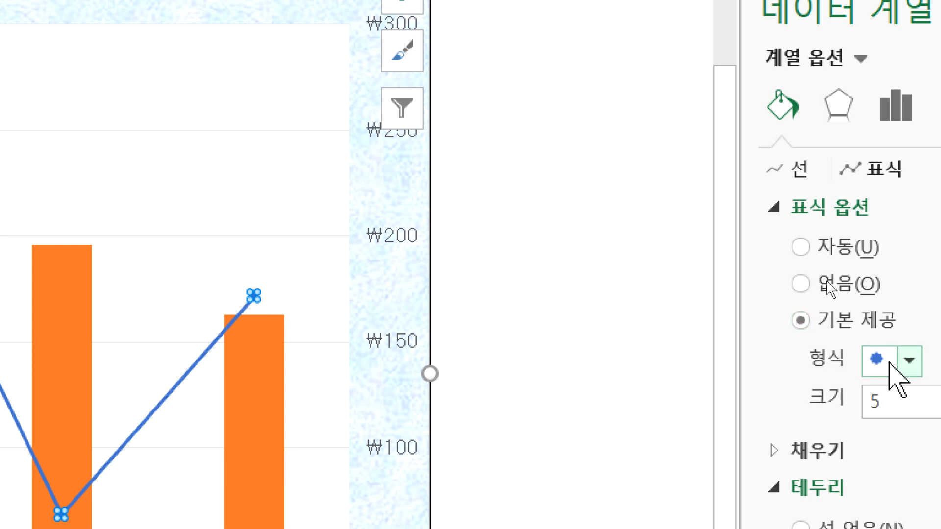
{"action": "left_click", "coordinate": [909, 361]}
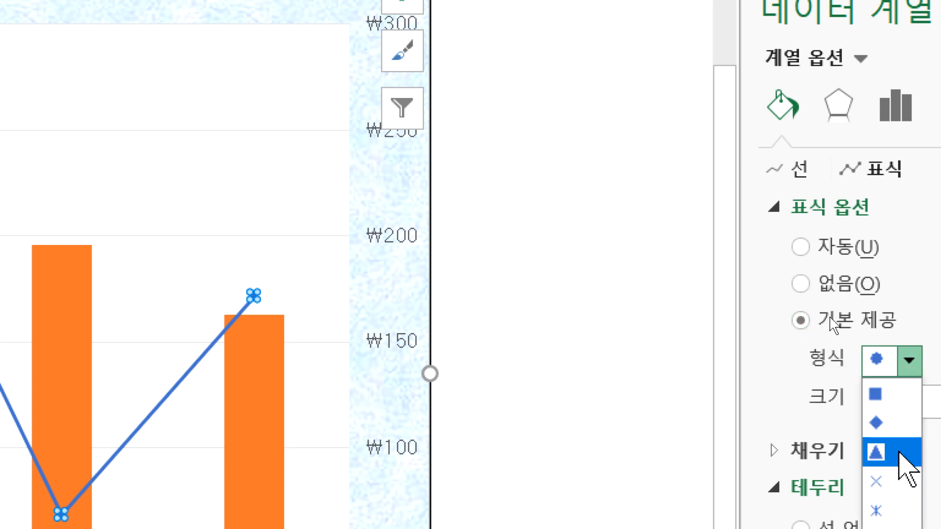
{"action": "left_click", "coordinate": [899, 453]}
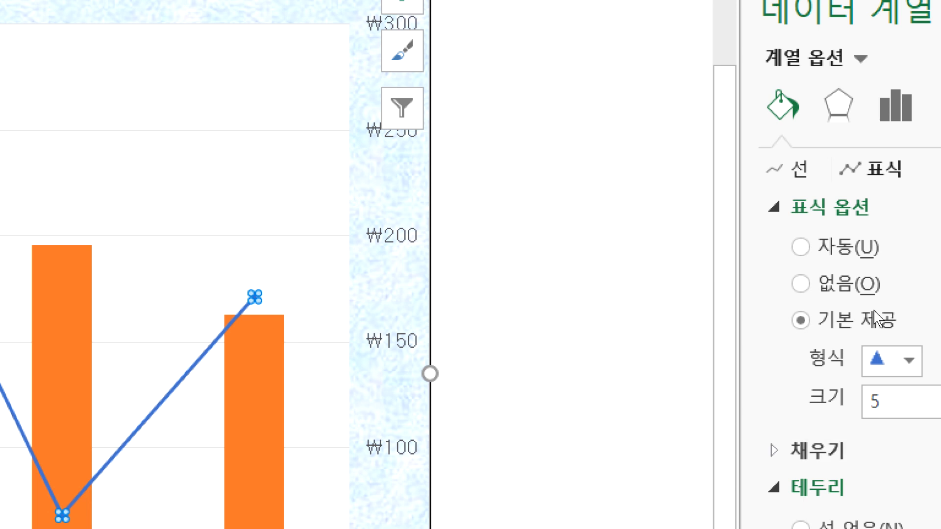
Set the line series' triangle marker size to 10 and leave the series formatting
{"action": "key", "text": "Up"}
{"action": "key", "text": "Up"}
{"action": "key", "text": "Up"}
{"action": "key", "text": "Up"}
{"action": "key", "text": "Up"}
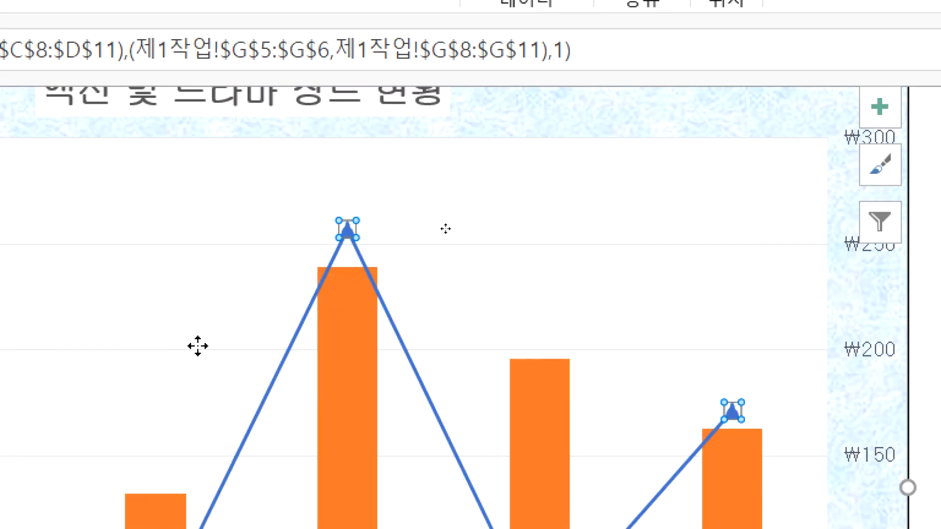
{"action": "left_click", "coordinate": [838, 219]}
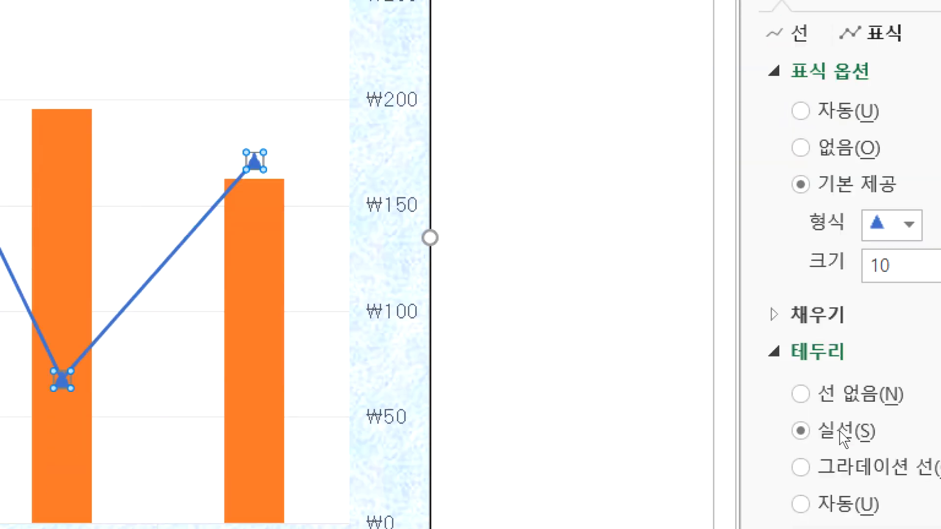
{"action": "scroll", "coordinate": [882, 418], "scroll_direction": "down", "scroll_amount": 5}
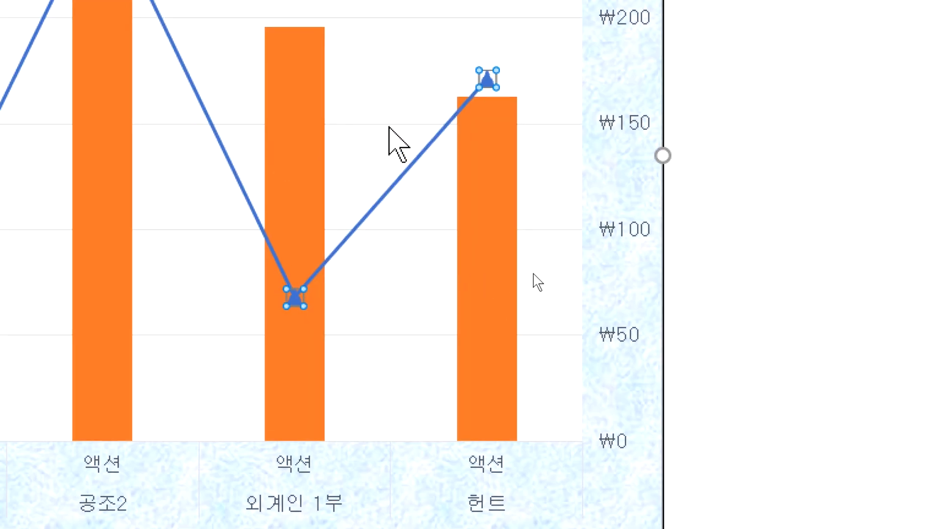
{"action": "left_click", "coordinate": [156, 21]}
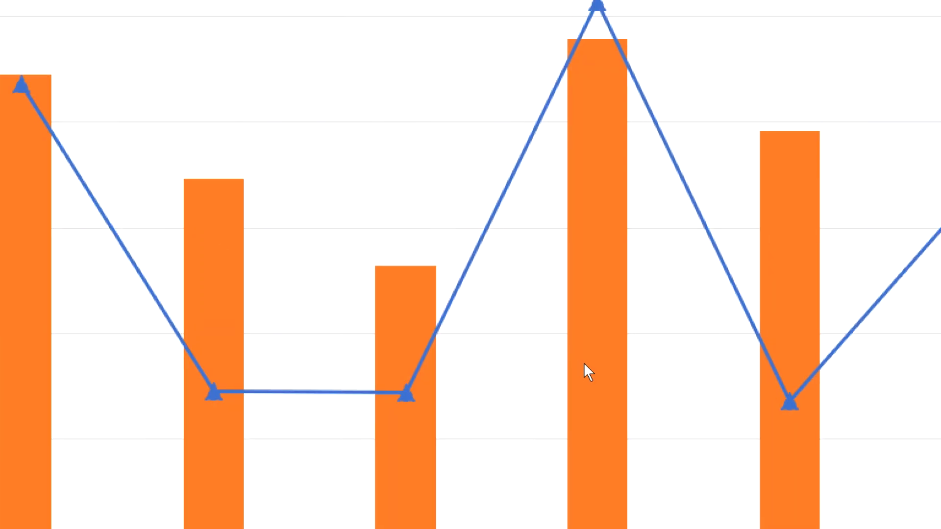
Switch to the exam PDF in Adobe Reader, examine which line point carries a data label in the ≪출력형태≫ chart, and return to Excel
{"action": "key", "text": "alt+Tab"}
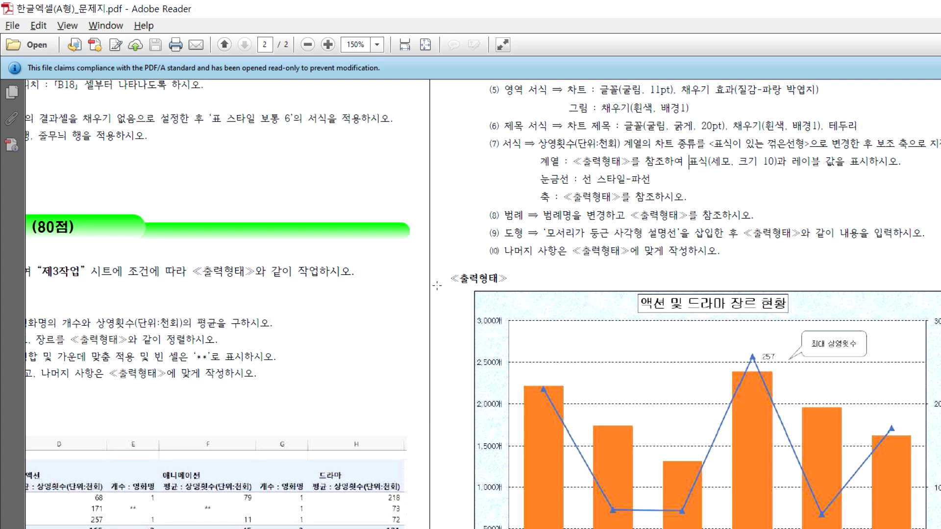
{"action": "left_click", "coordinate": [328, 44]}
{"action": "left_click", "coordinate": [328, 45]}
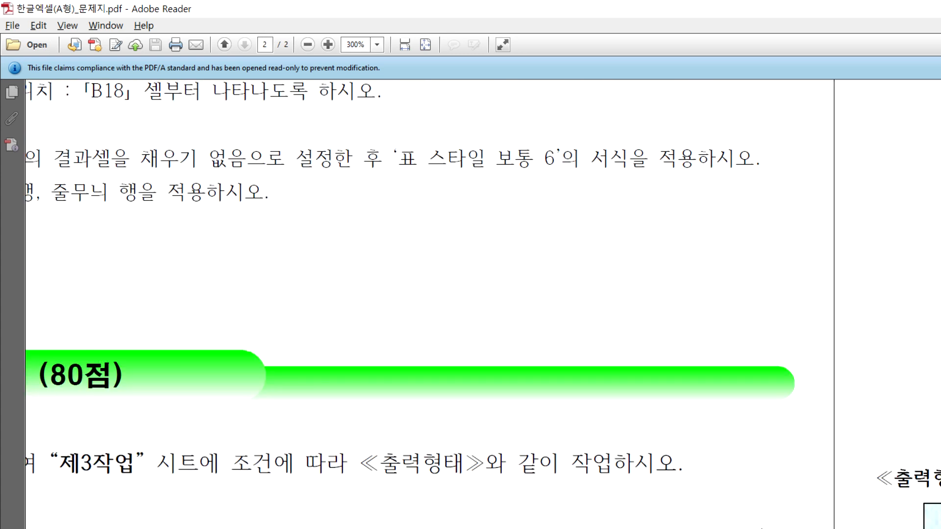
{"action": "scroll", "coordinate": [567, 502], "scroll_direction": "right", "scroll_amount": 10}
{"action": "scroll", "coordinate": [744, 510], "scroll_direction": "down", "scroll_amount": 5}
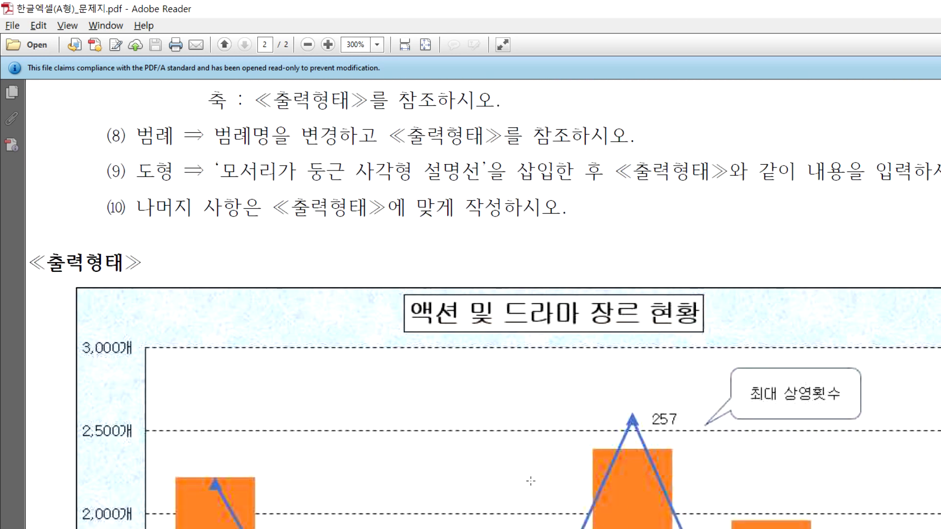
{"action": "scroll", "coordinate": [531, 481], "scroll_direction": "down", "scroll_amount": 1}
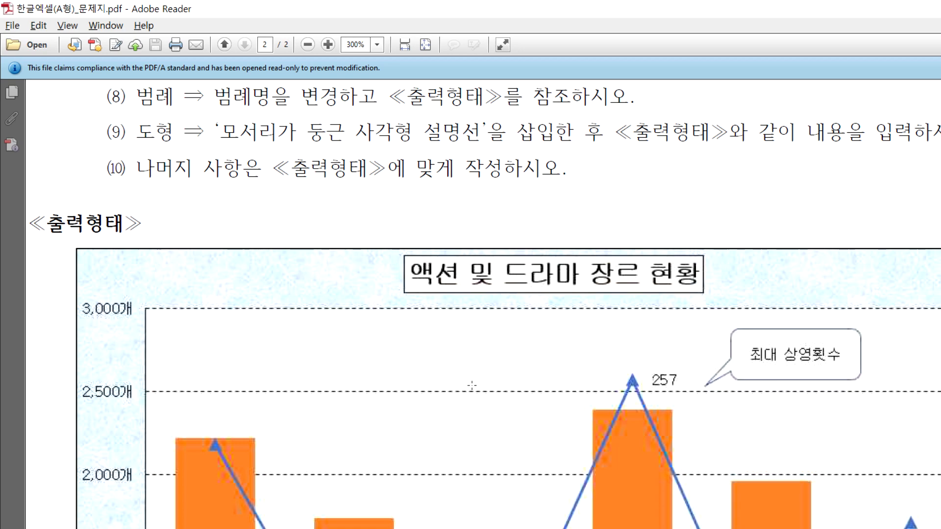
{"action": "key", "text": "alt+Tab"}
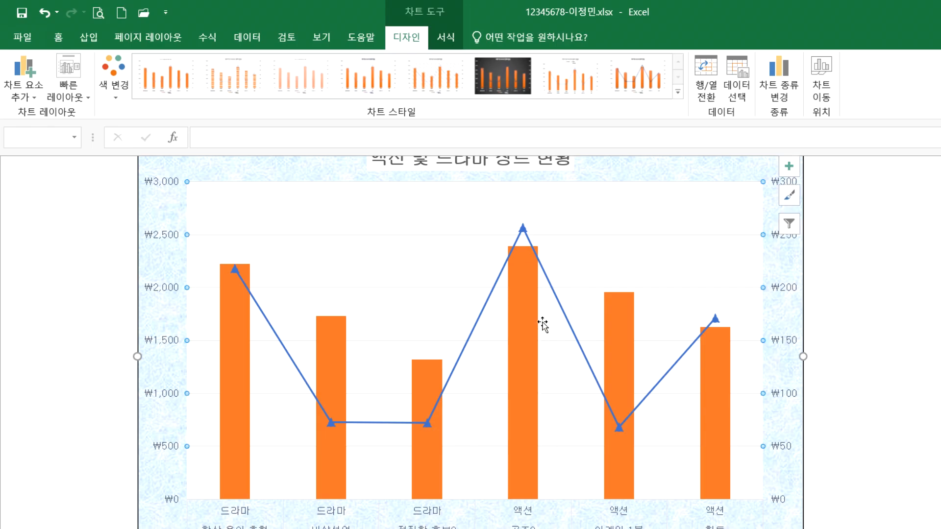
Reread the exam PDF's condition (7) on the series' marker and label value, the gridlines and the axes, then return to the chart
{"action": "left_click", "coordinate": [534, 304]}
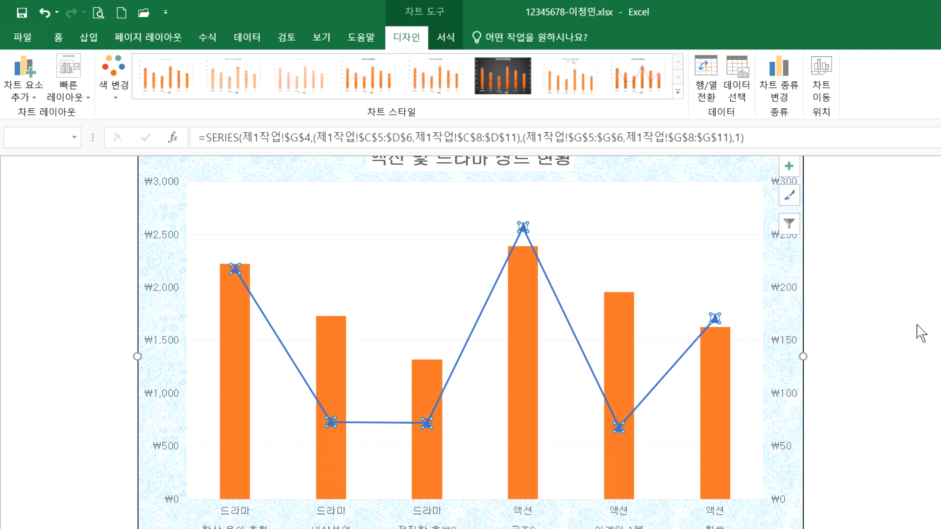
{"action": "left_click", "coordinate": [546, 341]}
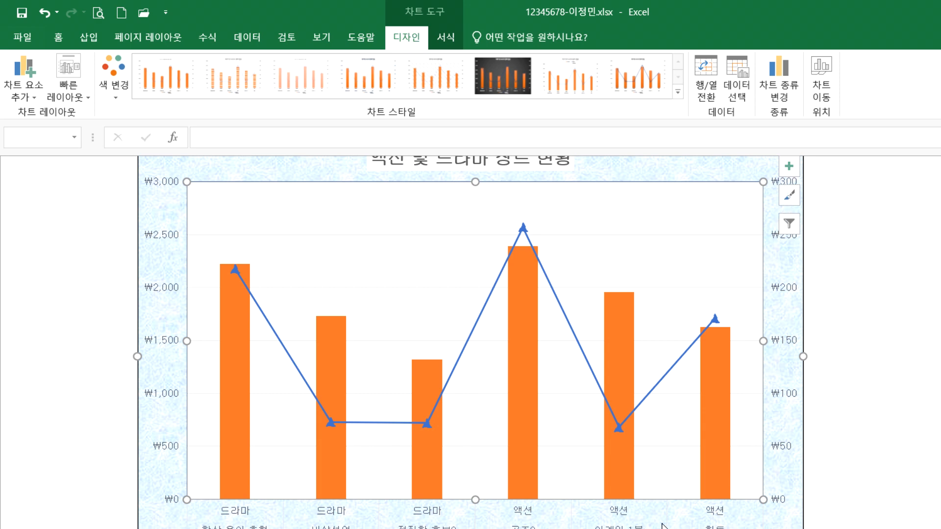
{"action": "key", "text": "alt+Tab"}
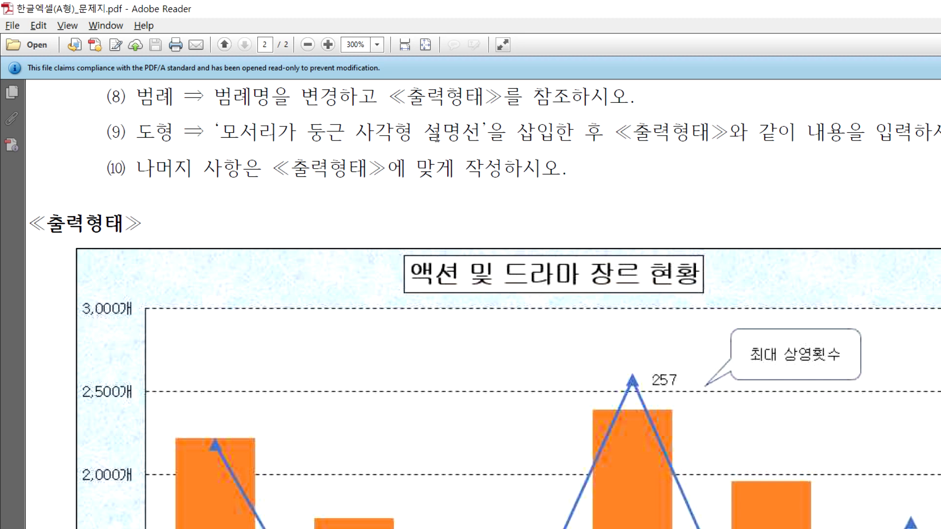
{"action": "scroll", "coordinate": [260, 180], "scroll_direction": "up", "scroll_amount": 1}
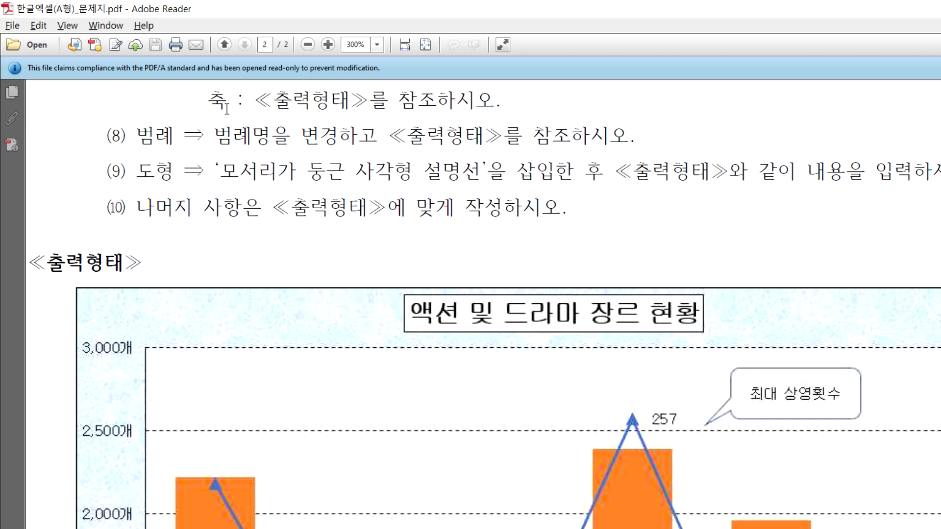
{"action": "scroll", "coordinate": [228, 108], "scroll_direction": "up", "scroll_amount": 3}
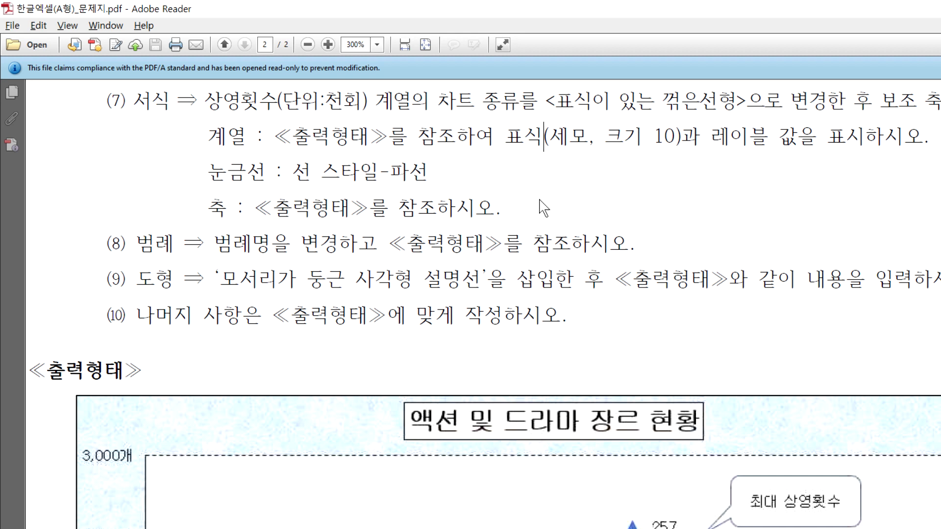
{"action": "scroll", "coordinate": [527, 459], "scroll_direction": "down", "scroll_amount": 1}
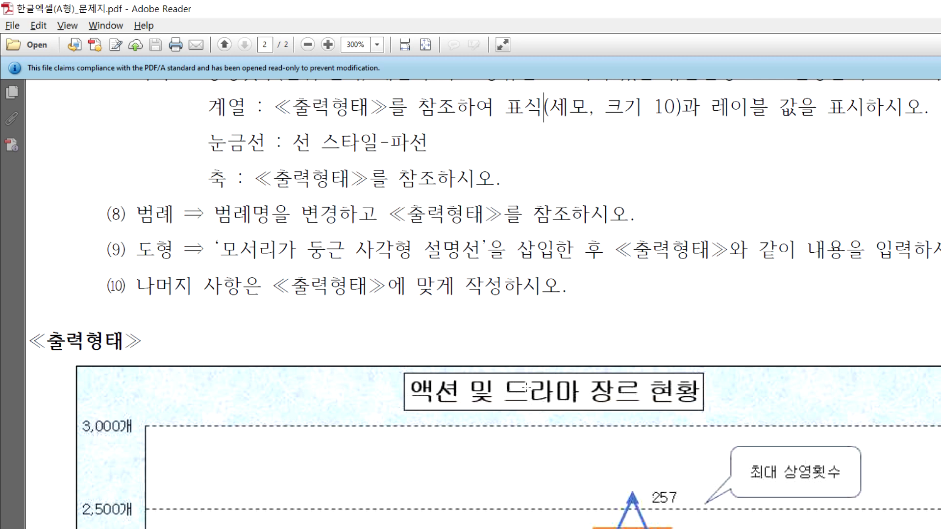
{"action": "key", "text": "alt+Tab"}
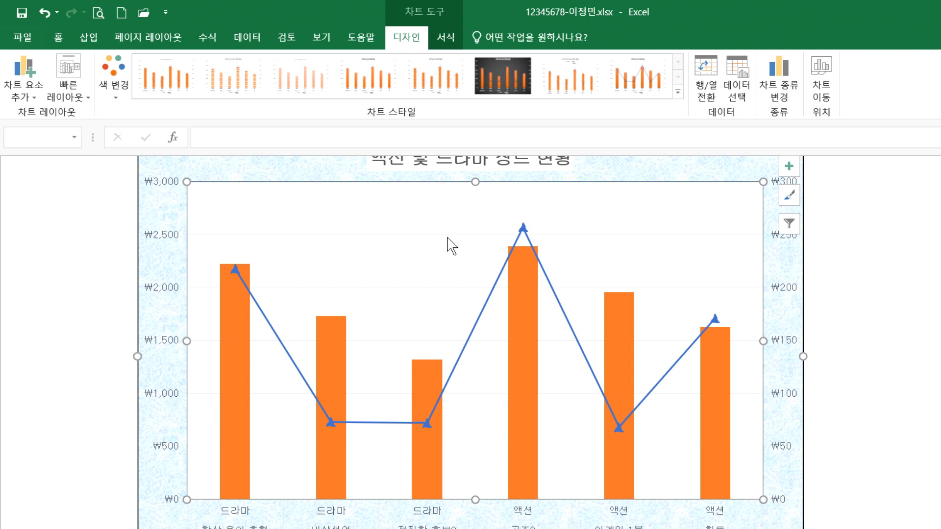
Add data labels to the right of all points in the 상영횟수(단위:천회) line series
{"action": "left_click", "coordinate": [565, 314]}
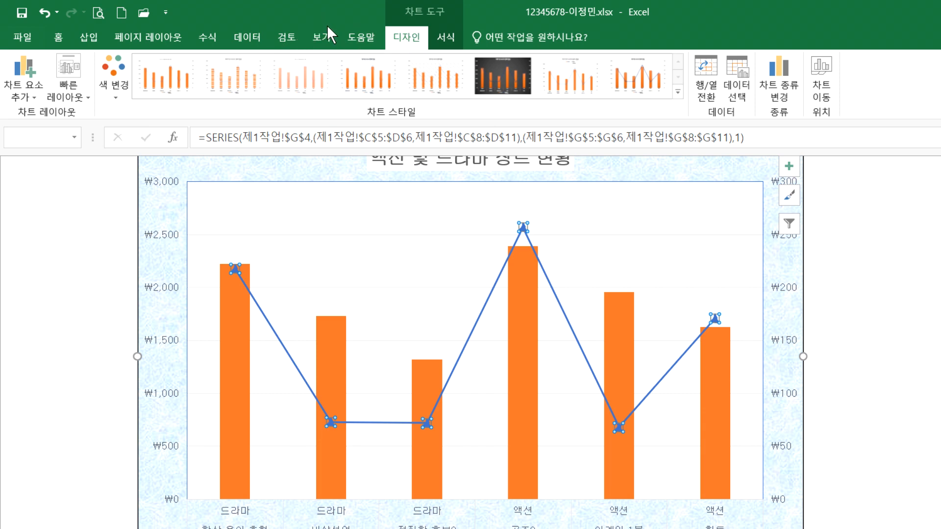
{"action": "left_click", "coordinate": [16, 72]}
{"action": "mouse_move", "coordinate": [22, 113]}
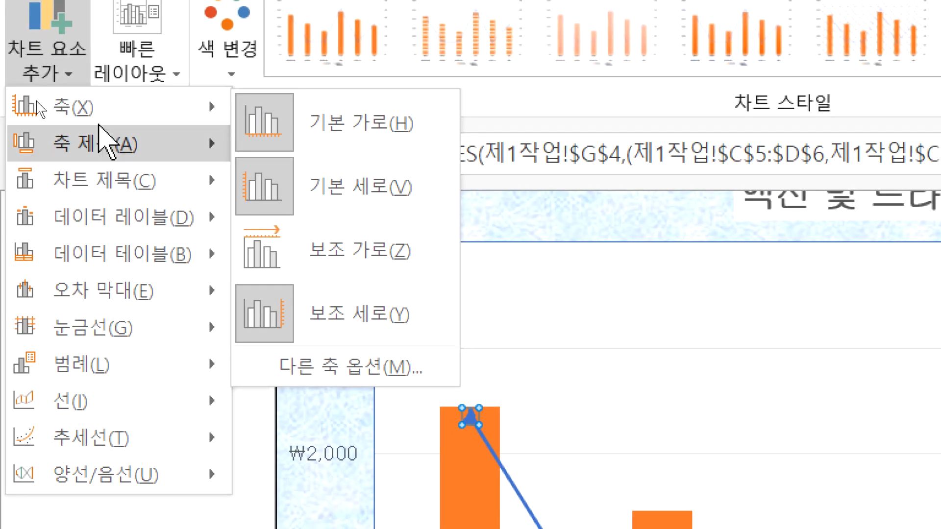
{"action": "mouse_move", "coordinate": [101, 221]}
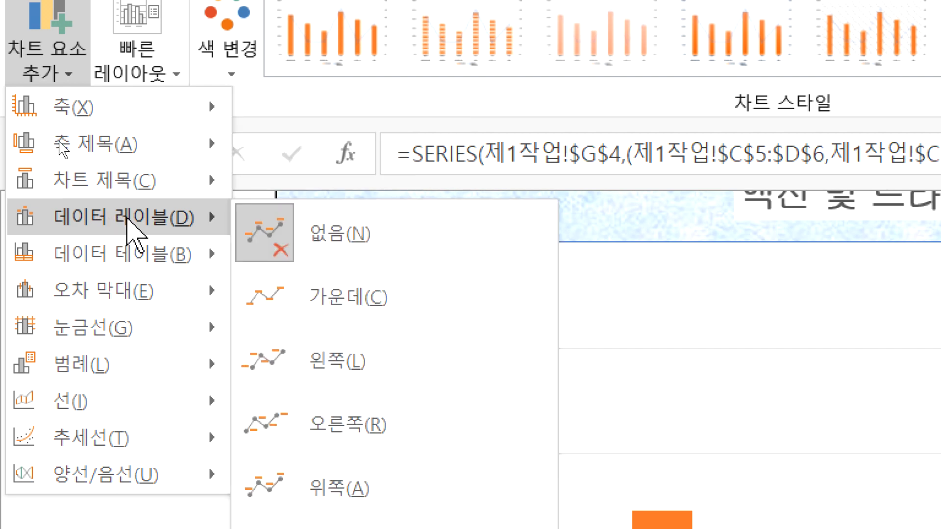
{"action": "left_click", "coordinate": [310, 431]}
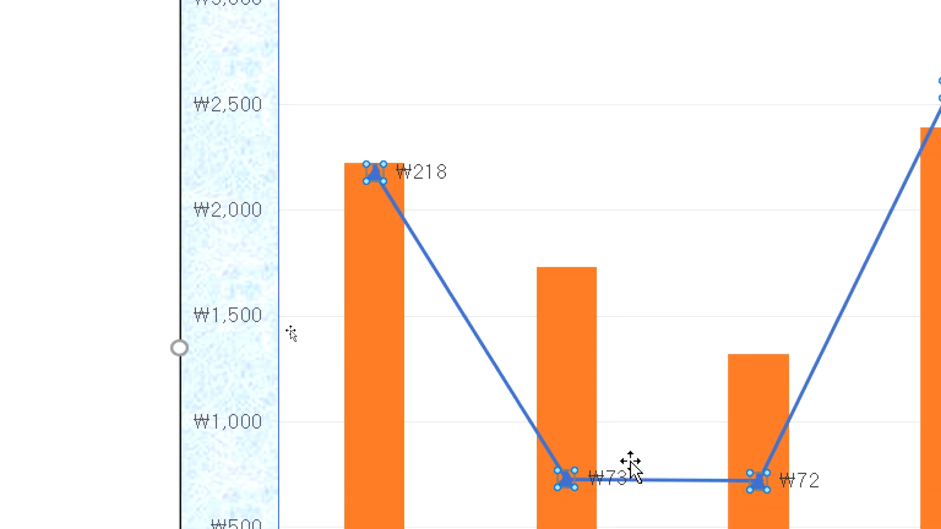
Remove the data labels from the whole line series by setting them to 없음
{"action": "mouse_move", "coordinate": [569, 447]}
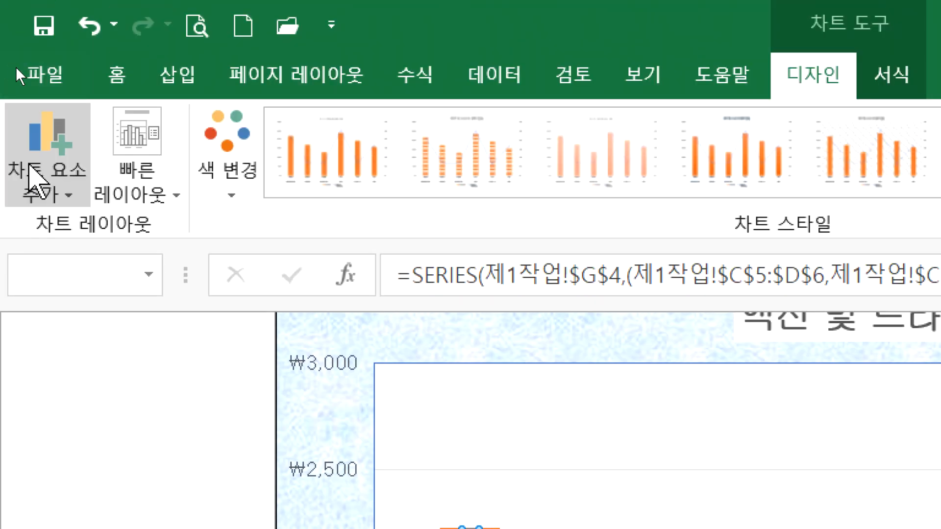
{"action": "left_click", "coordinate": [44, 167]}
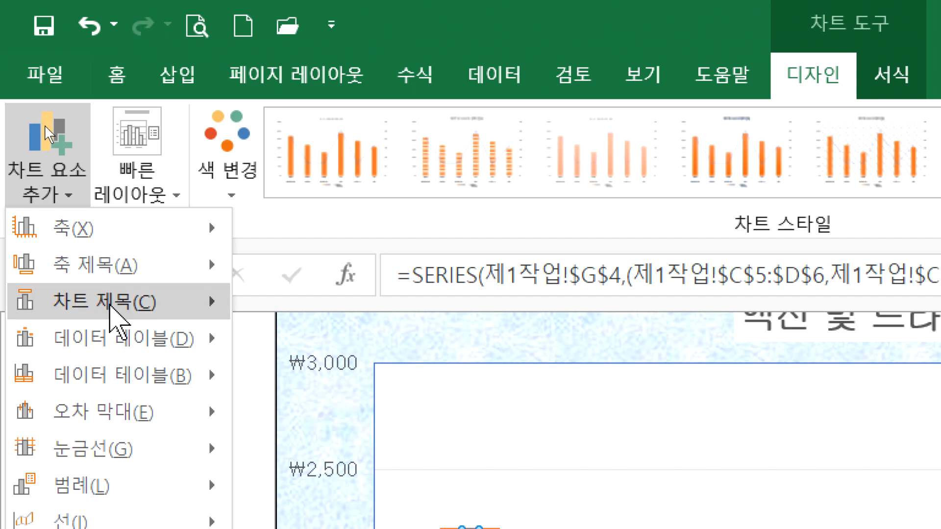
{"action": "mouse_move", "coordinate": [130, 357]}
{"action": "left_click", "coordinate": [310, 361]}
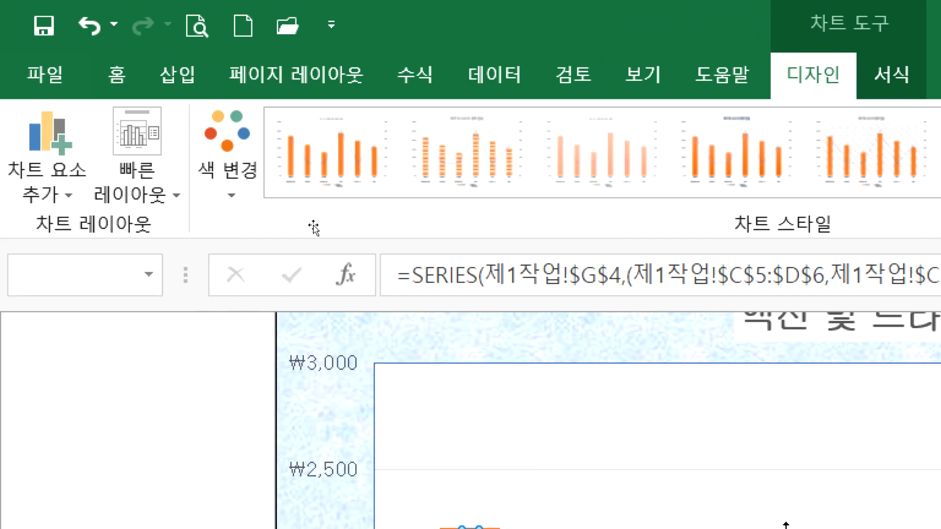
Select only the highest point of the 상영횟수(단위:천회) line and add a data label to its right (오른쪽)
{"action": "left_click", "coordinate": [607, 166]}
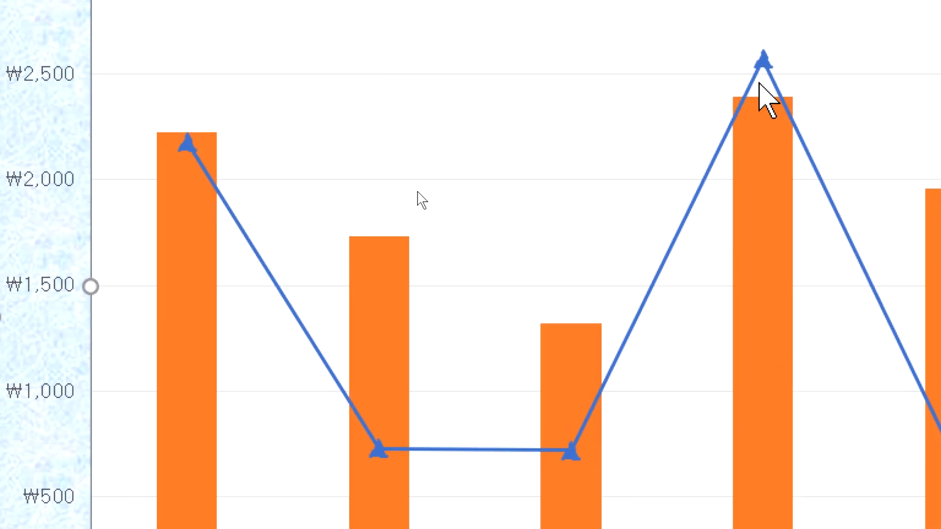
{"action": "mouse_move", "coordinate": [765, 62]}
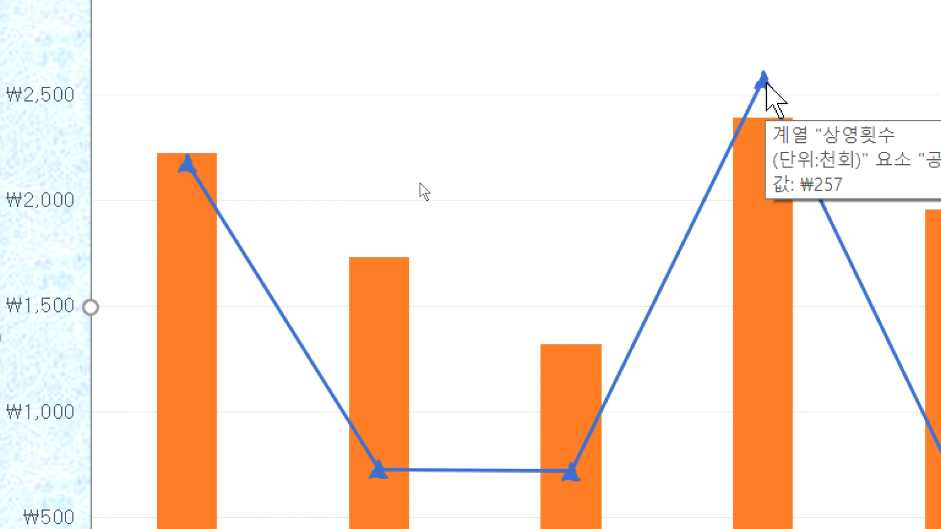
{"action": "left_click", "coordinate": [765, 82]}
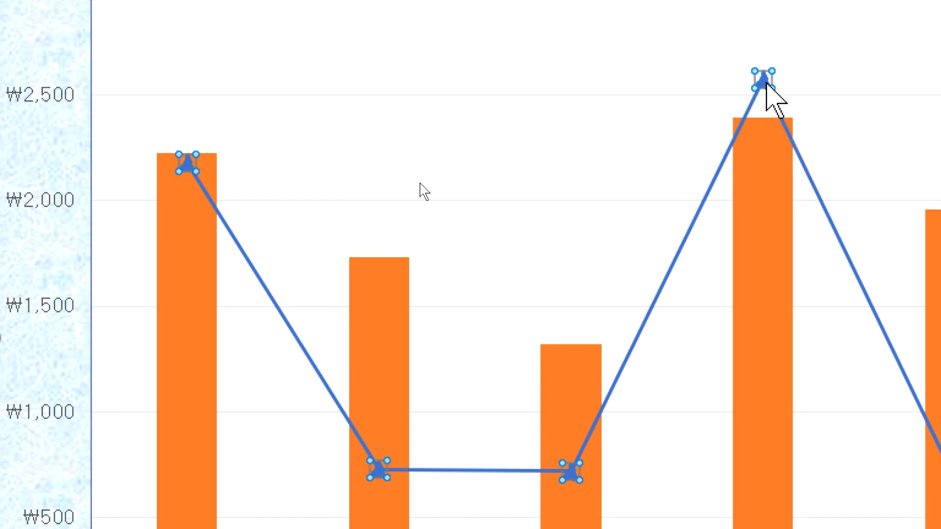
{"action": "left_click", "coordinate": [766, 83]}
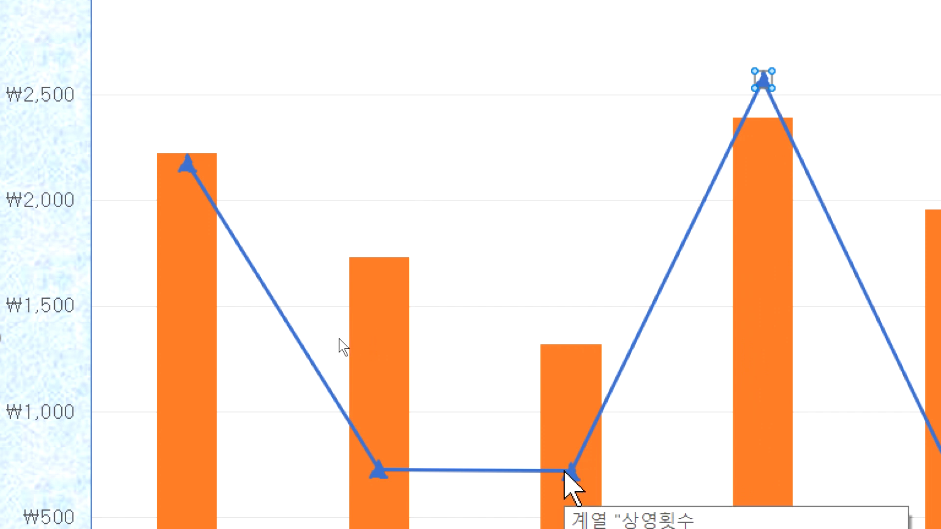
{"action": "left_click", "coordinate": [767, 114]}
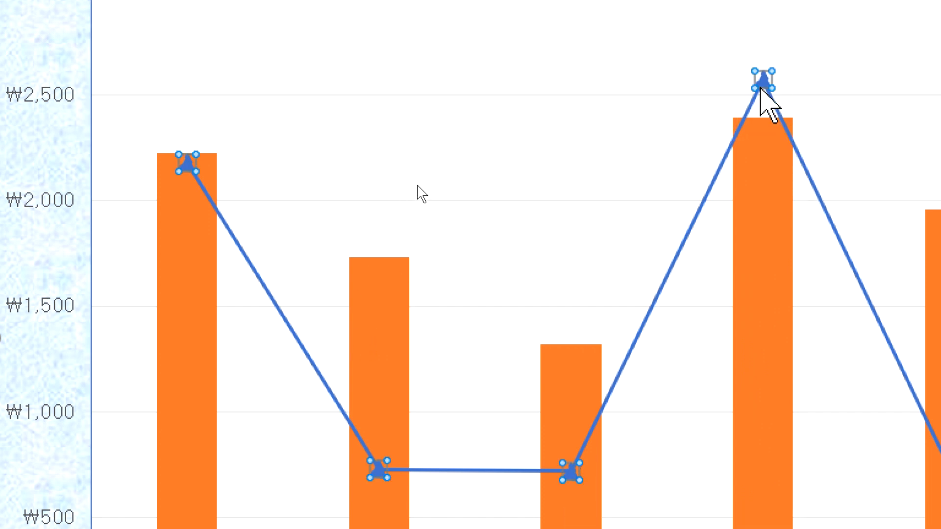
{"action": "left_click", "coordinate": [762, 81]}
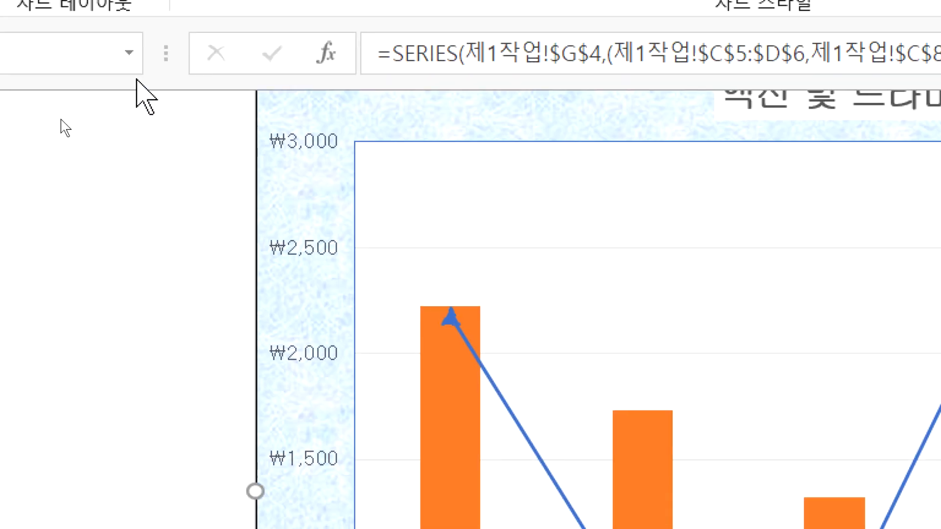
{"action": "left_click", "coordinate": [34, 123]}
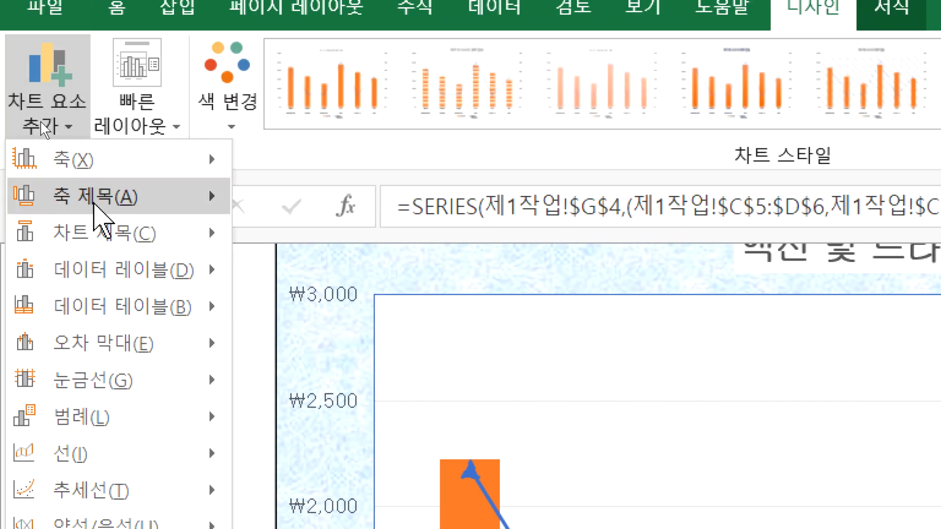
{"action": "mouse_move", "coordinate": [116, 274]}
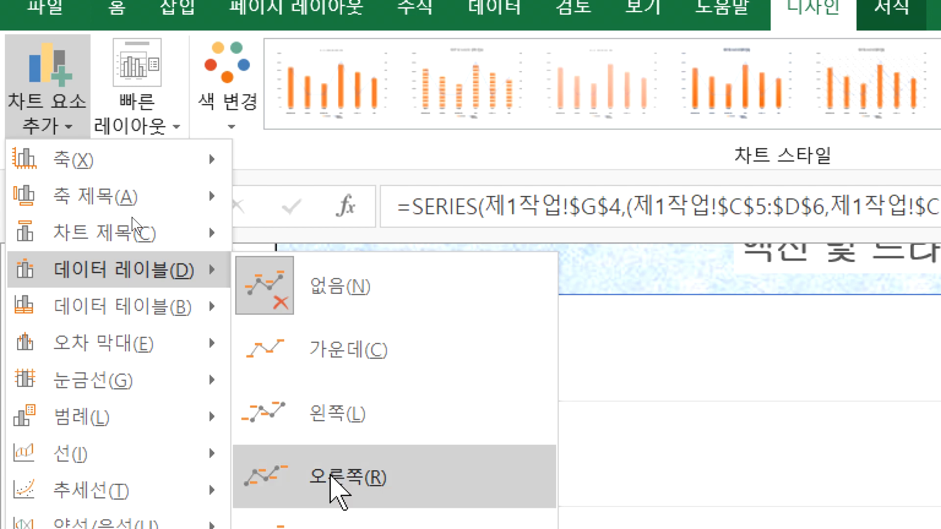
{"action": "left_click", "coordinate": [338, 483]}
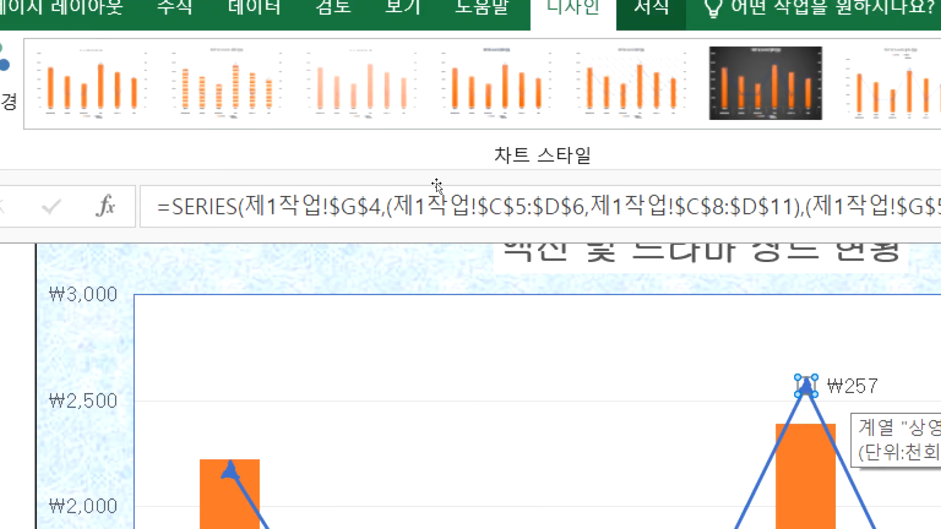
Select the highest point's data label and check the general cell formatting options for its number format
{"action": "left_click", "coordinate": [851, 390]}
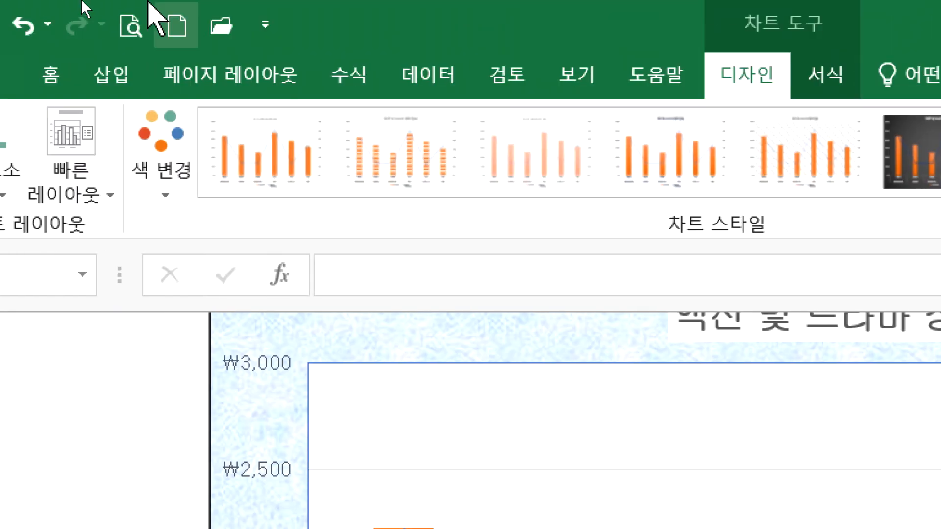
{"action": "left_click", "coordinate": [57, 83]}
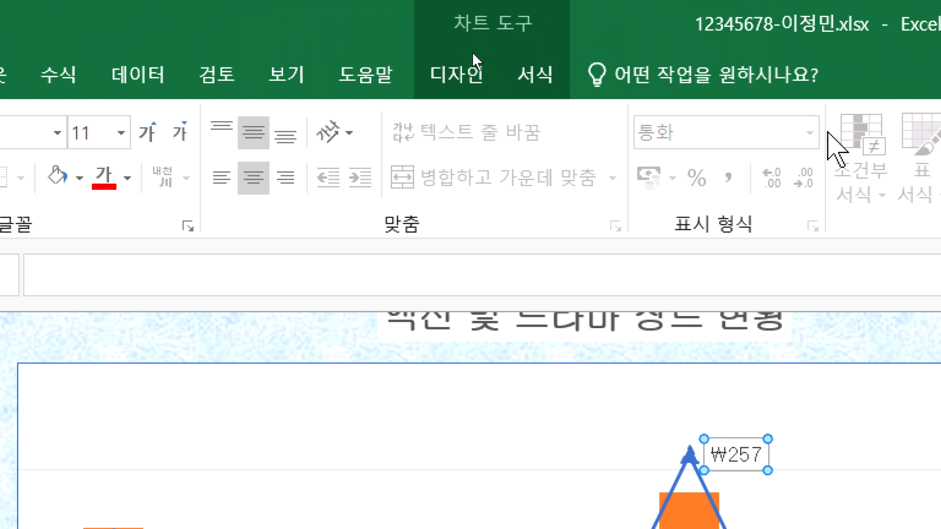
{"action": "left_click", "coordinate": [840, 461]}
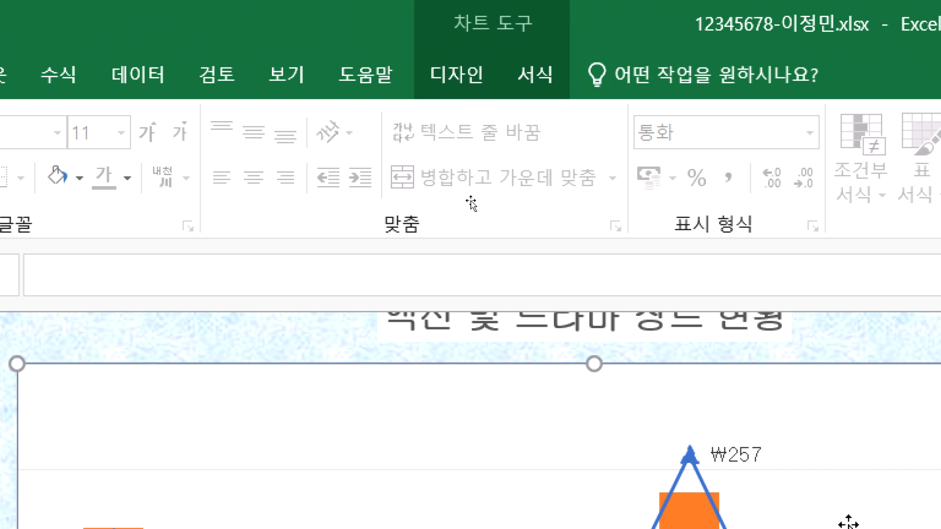
Open the detailed formatting settings for the line's highest-point data label
{"action": "left_click", "coordinate": [736, 463]}
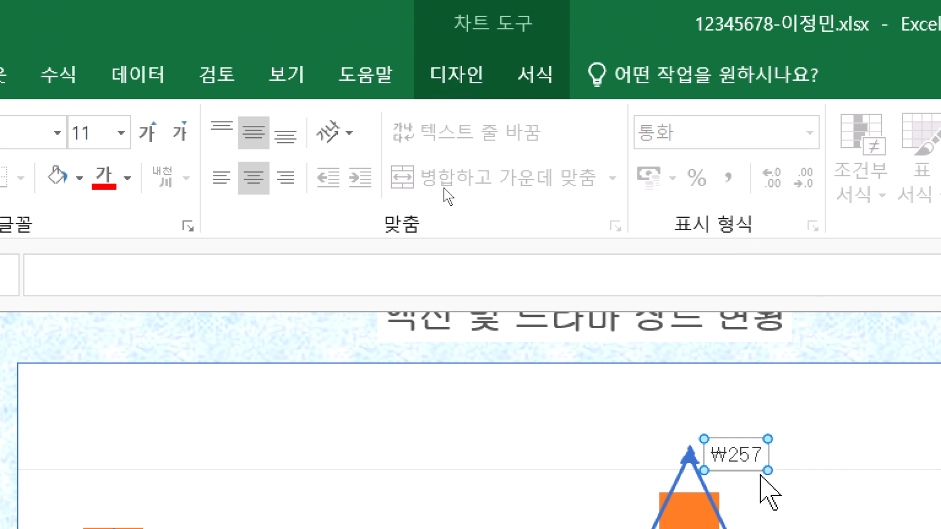
{"action": "double_click", "coordinate": [744, 465]}
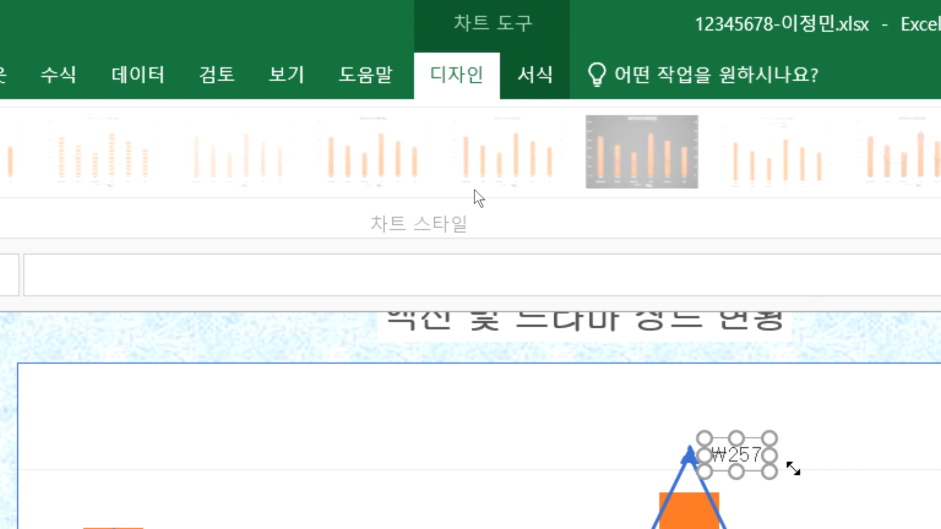
{"action": "left_click", "coordinate": [913, 437]}
{"action": "left_click", "coordinate": [743, 466]}
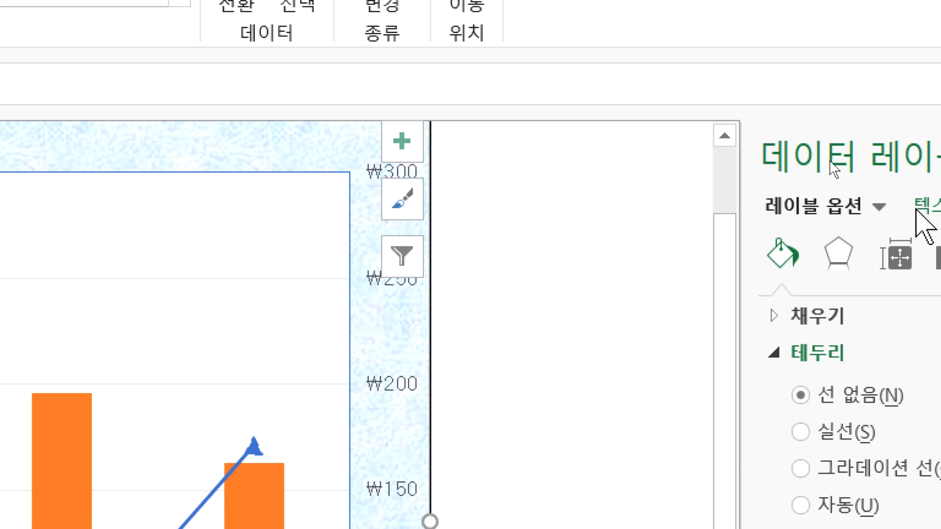
Look through the data label's text fill, outline, effects and text box options for a number format setting
{"action": "left_click", "coordinate": [922, 205]}
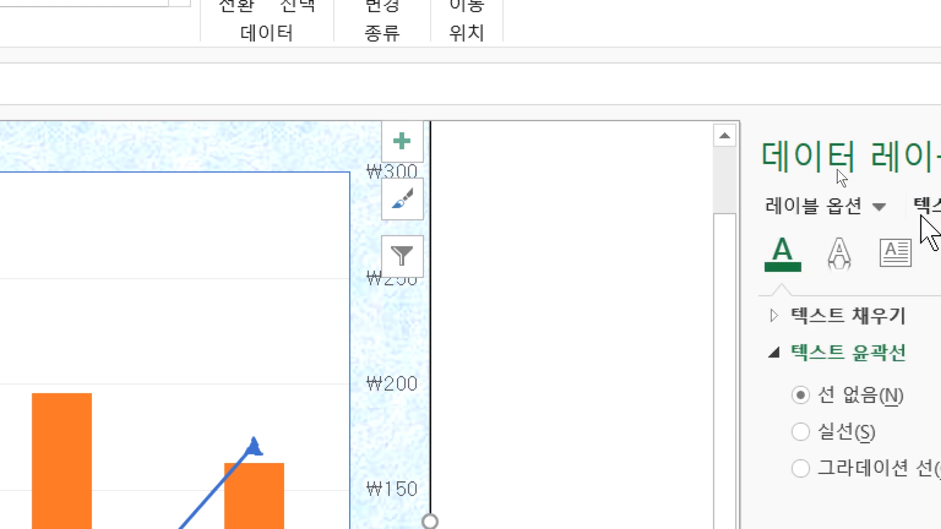
{"action": "left_click", "coordinate": [897, 252]}
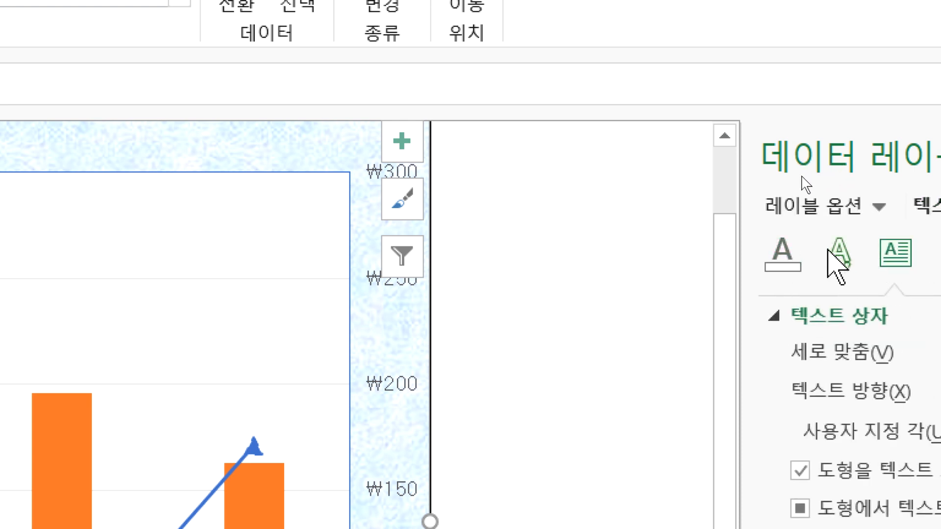
{"action": "left_click", "coordinate": [835, 255]}
{"action": "left_click", "coordinate": [782, 251]}
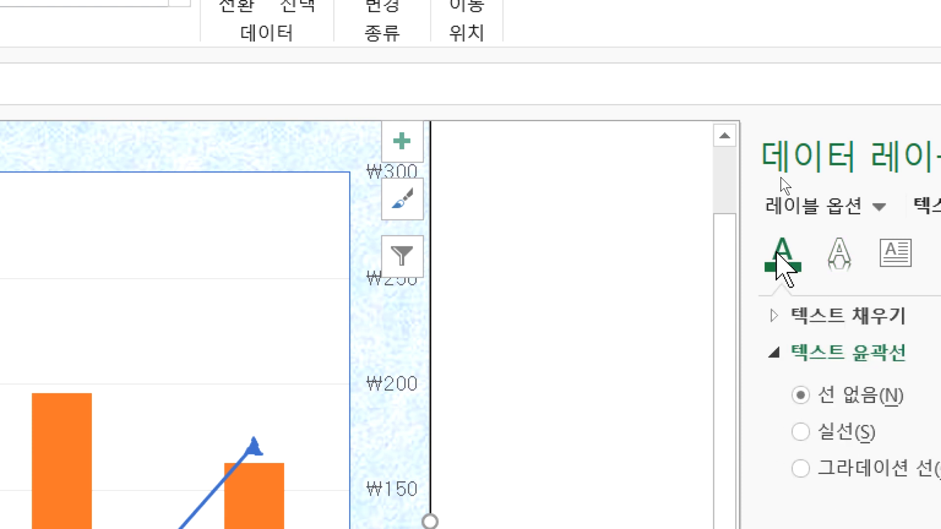
{"action": "left_click", "coordinate": [839, 254]}
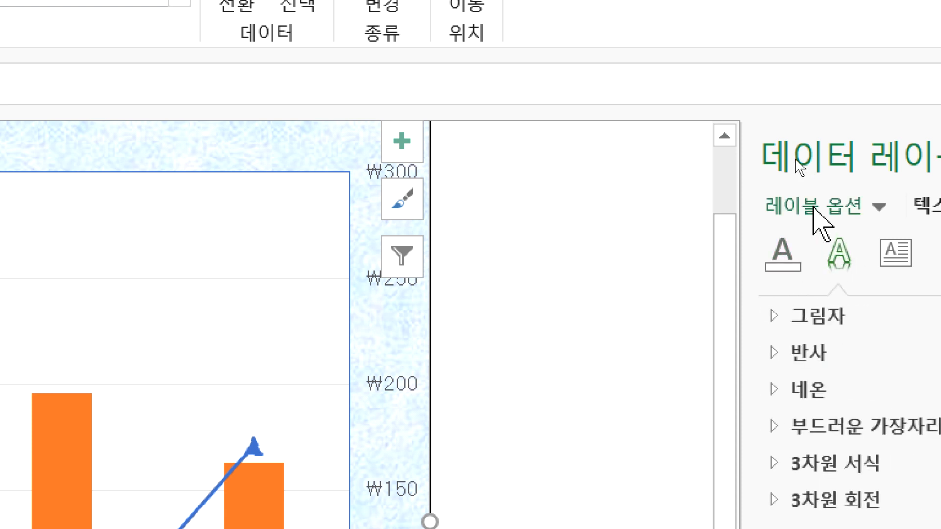
Change the data label's 표시 형식 category so its value is shown without the ₩ symbol
{"action": "left_click", "coordinate": [796, 206]}
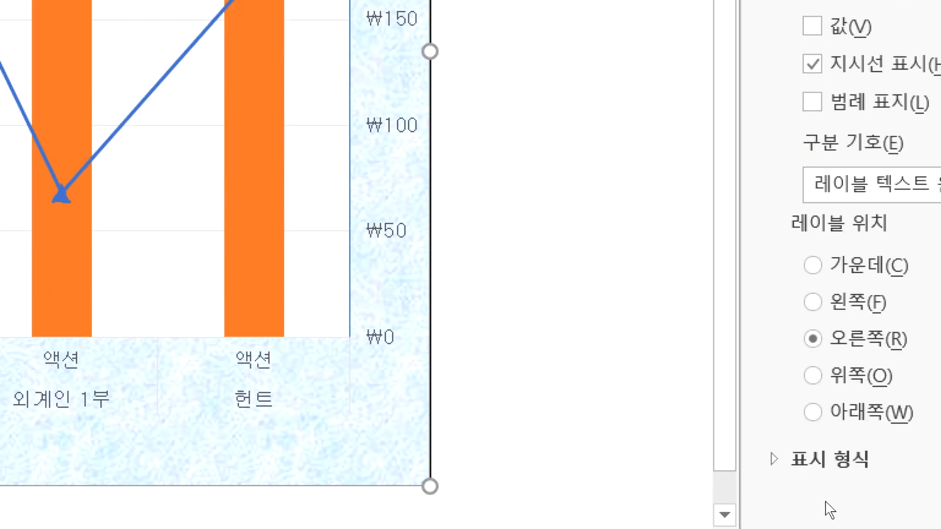
{"action": "left_click", "coordinate": [774, 459]}
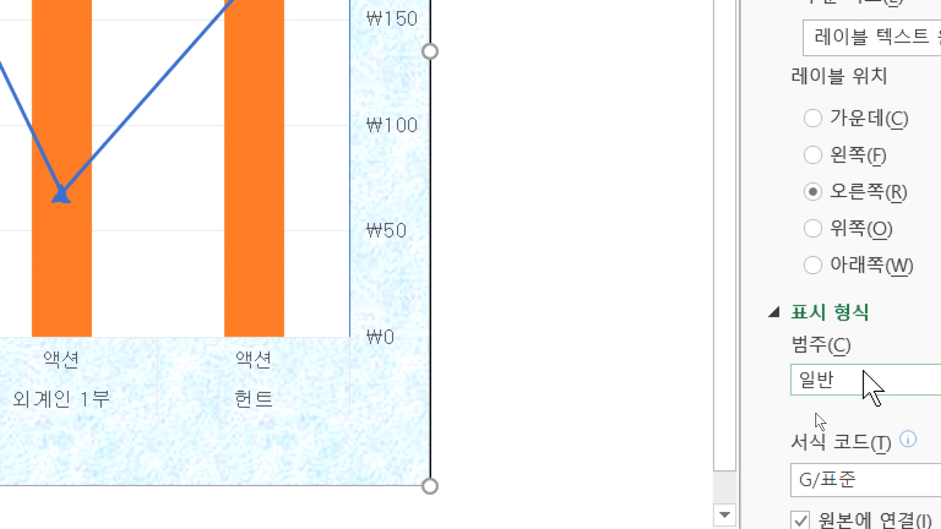
{"action": "left_click", "coordinate": [861, 379]}
{"action": "left_click", "coordinate": [856, 86]}
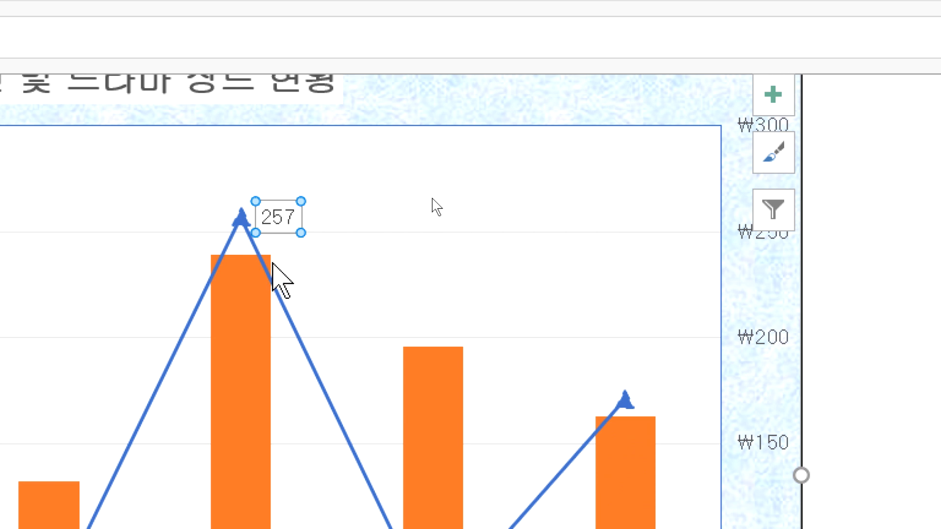
Set the number format category of the line's highest-point data label to 숫자
{"action": "left_click", "coordinate": [293, 232]}
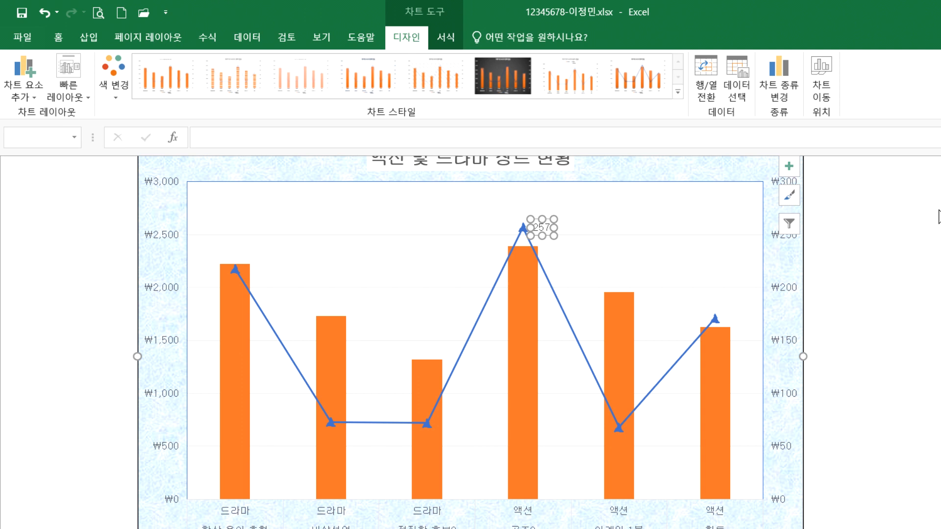
{"action": "right_click", "coordinate": [536, 228]}
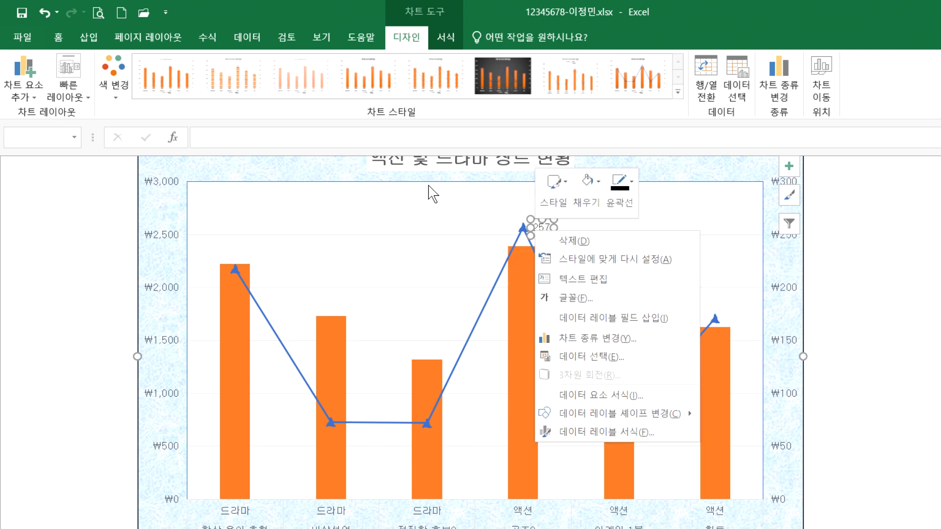
{"action": "left_click", "coordinate": [606, 432]}
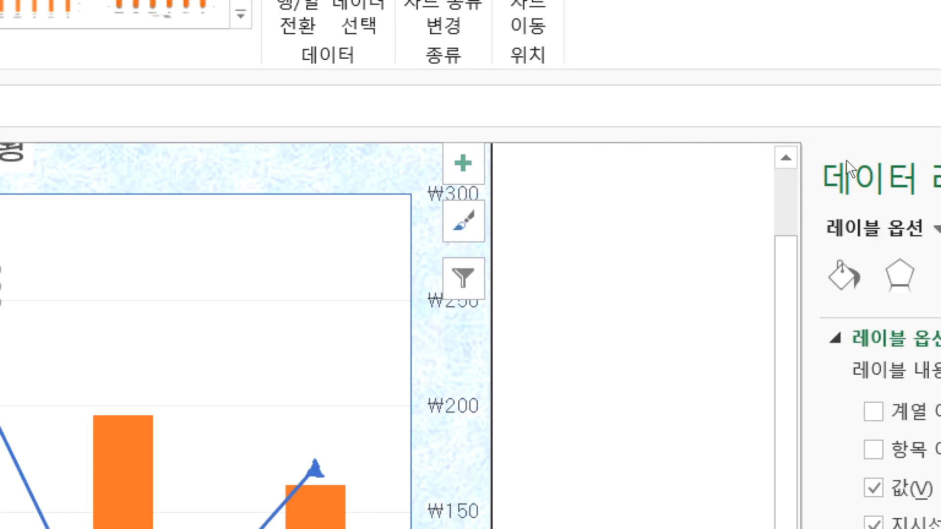
{"action": "left_click", "coordinate": [938, 229]}
{"action": "left_click", "coordinate": [896, 229]}
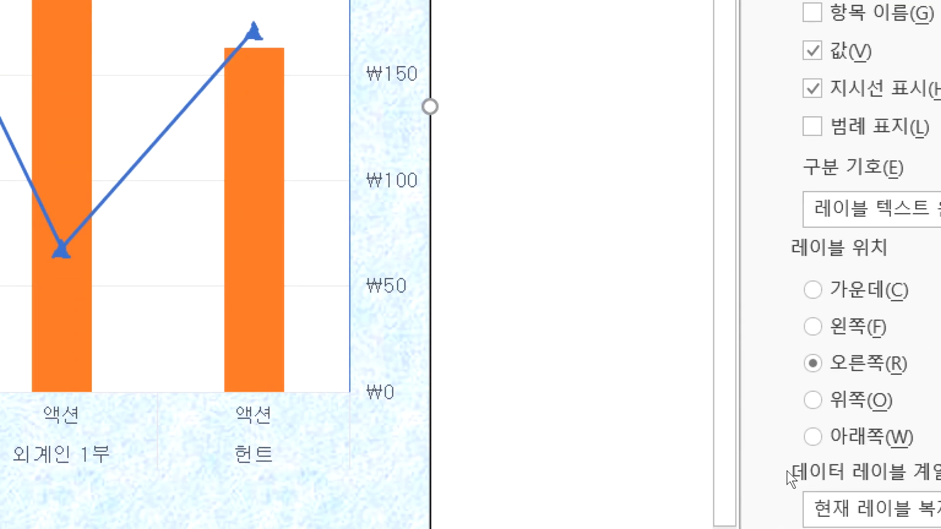
{"action": "scroll", "coordinate": [788, 478], "scroll_direction": "down", "scroll_amount": 5}
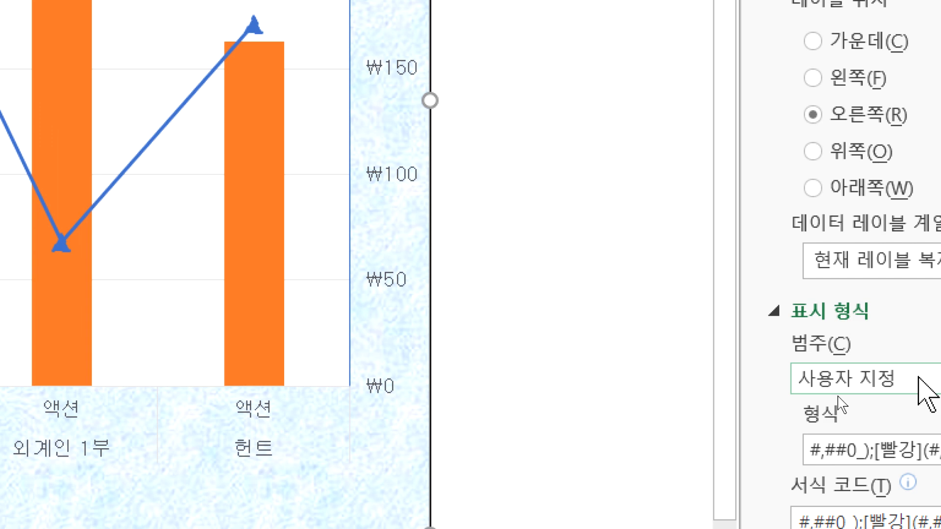
{"action": "left_click", "coordinate": [918, 381]}
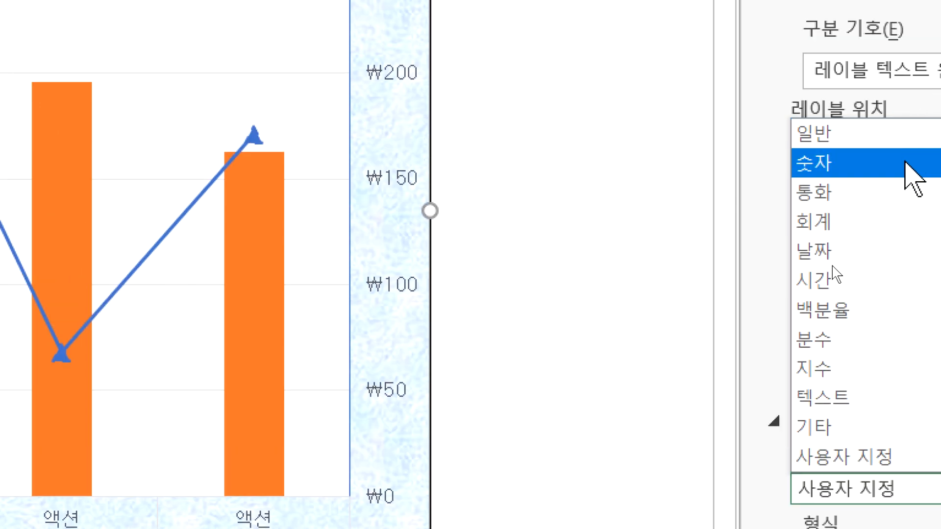
{"action": "left_click", "coordinate": [905, 164]}
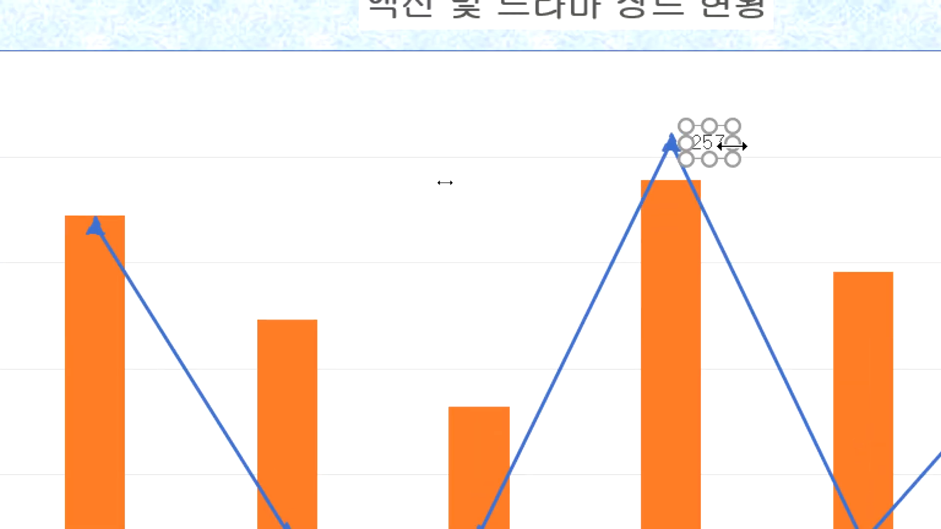
{"action": "left_click", "coordinate": [784, 189]}
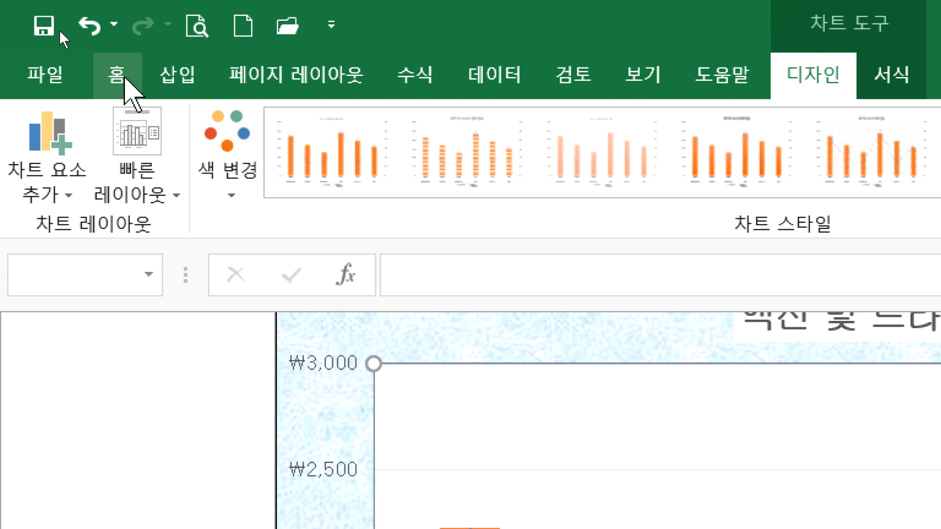
Insert a 말풍선: 모서리가 둥근 사각형 callout beside the line's highest point and aim its tail at the 257 label
{"action": "left_click", "coordinate": [185, 78]}
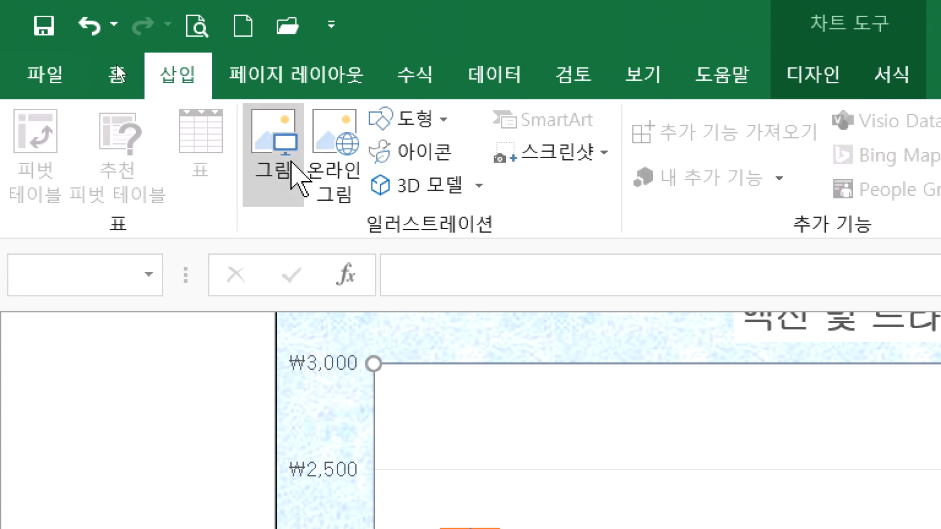
{"action": "left_click", "coordinate": [426, 119]}
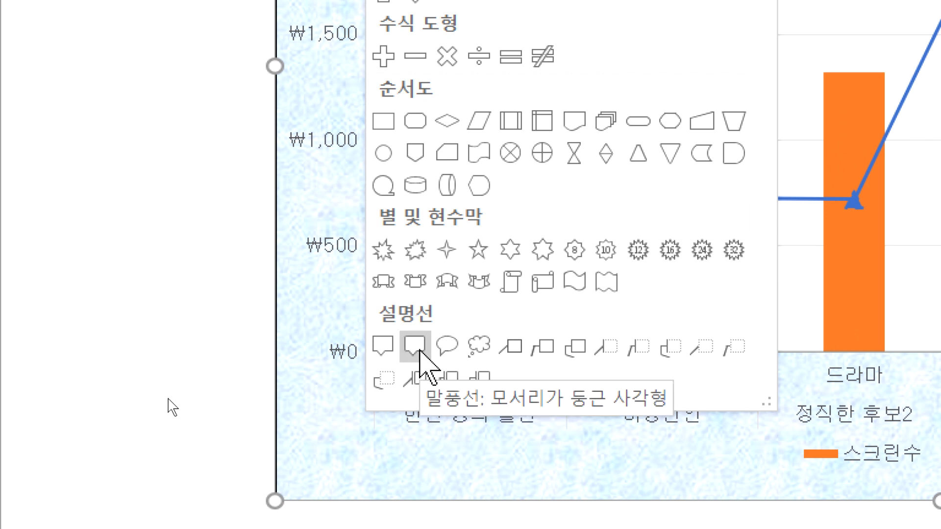
{"action": "left_click", "coordinate": [418, 349]}
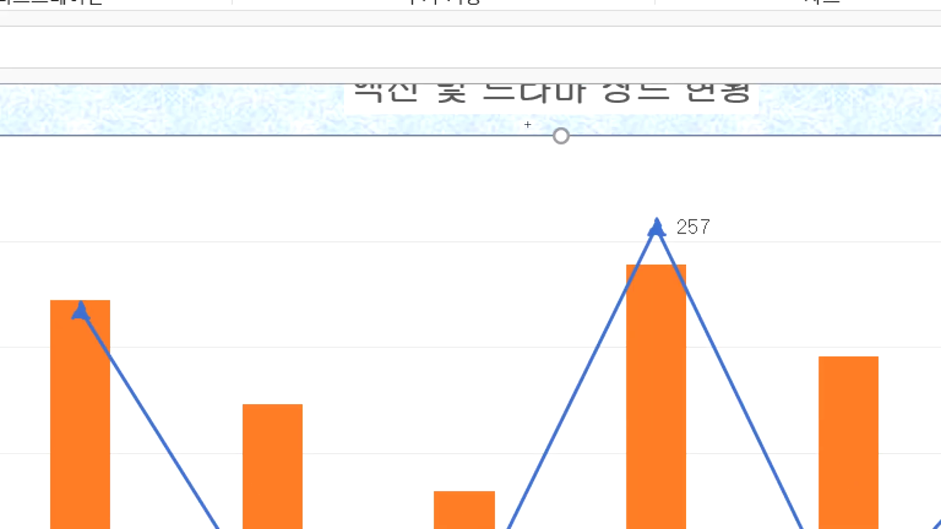
{"action": "left_click_drag", "start_coordinate": [757, 173], "coordinate": [936, 228]}
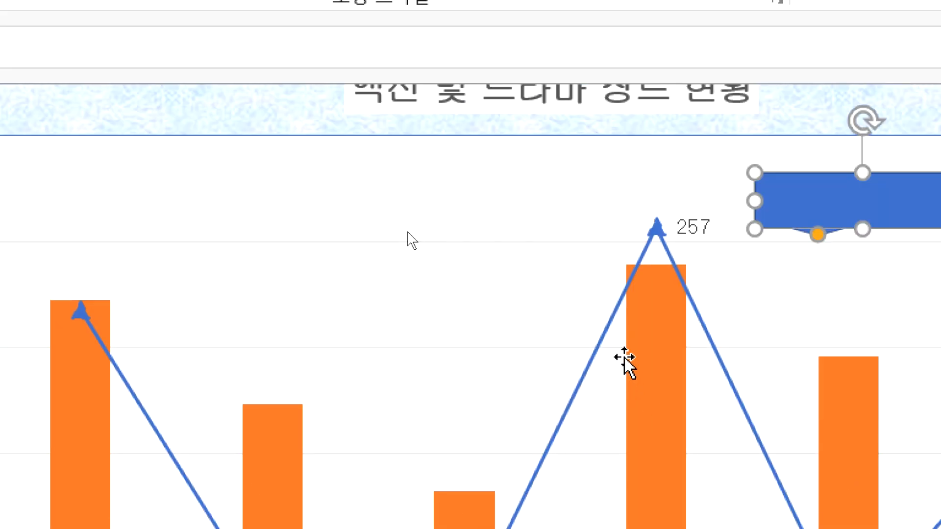
{"action": "left_click_drag", "start_coordinate": [820, 237], "coordinate": [723, 225]}
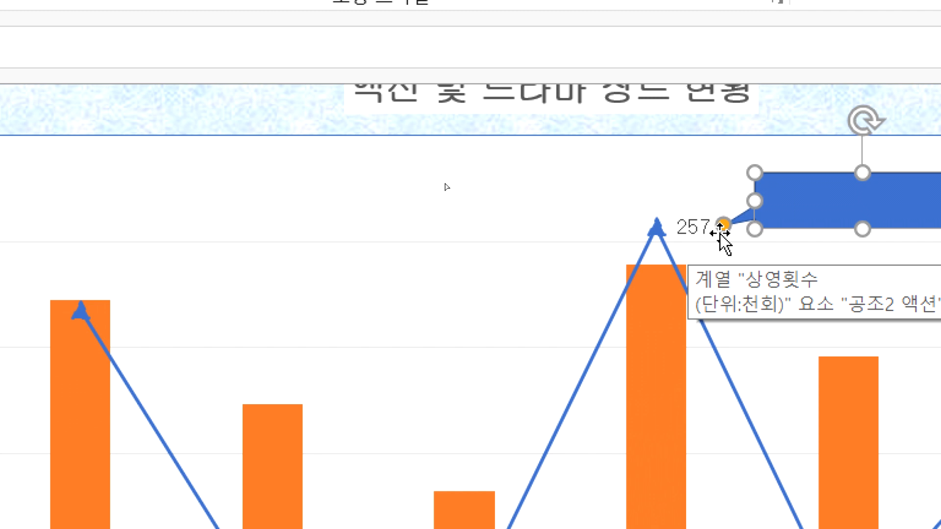
{"action": "mouse_move", "coordinate": [724, 225]}
{"action": "left_mouse_down"}
{"action": "mouse_move", "coordinate": [674, 153]}
{"action": "mouse_move", "coordinate": [729, 237]}
{"action": "mouse_move", "coordinate": [722, 231]}
{"action": "left_mouse_up"}
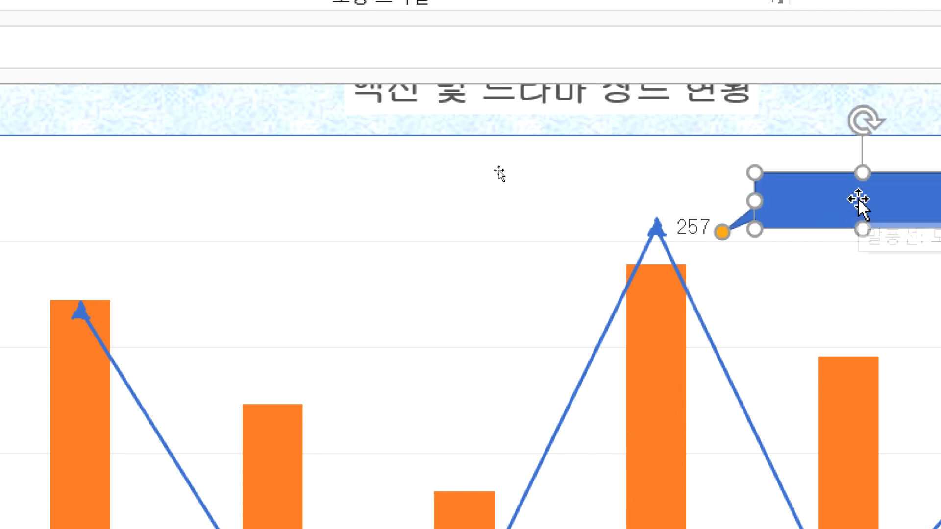
Enter the text 최대 상영횟수 in the callout
{"action": "type", "text": "최대 상영"}
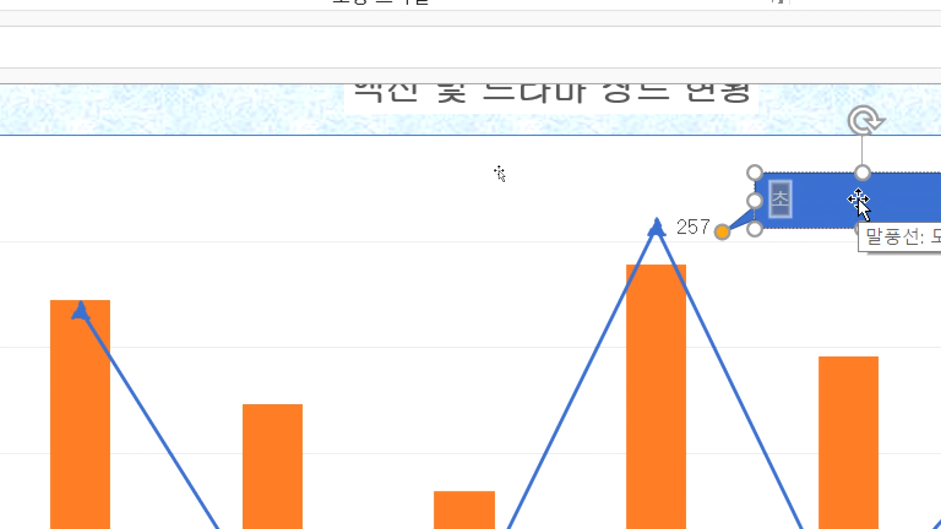
{"action": "type", "text": "횟수"}
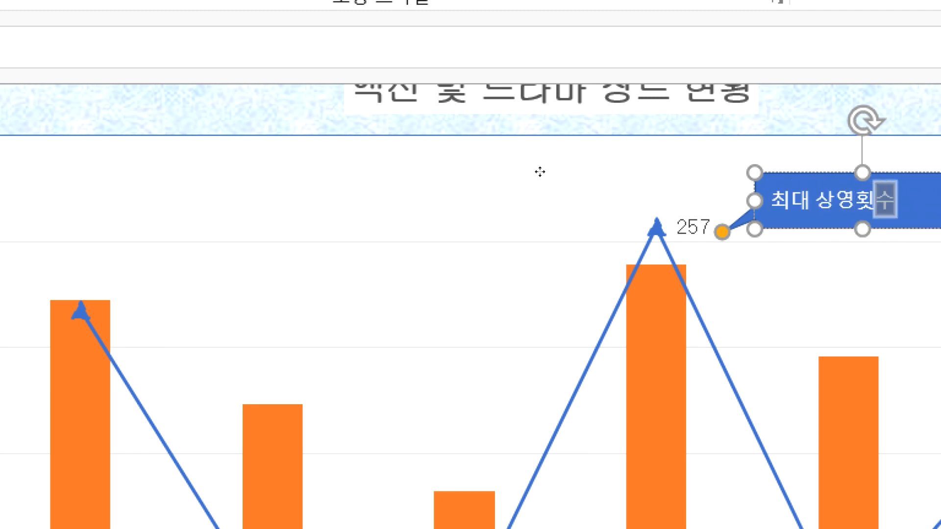
{"action": "key", "text": "Escape"}
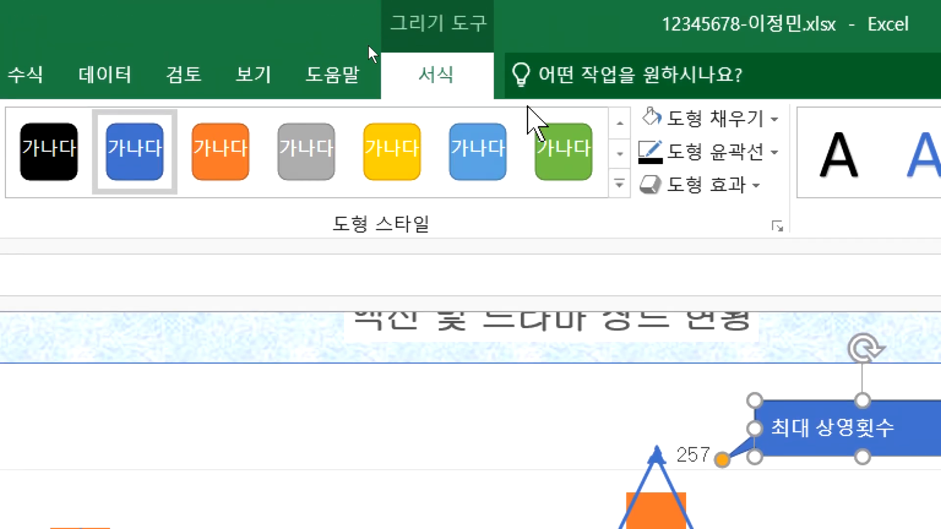
Give the callout a white fill and set its text colour to black
{"action": "left_click", "coordinate": [737, 125]}
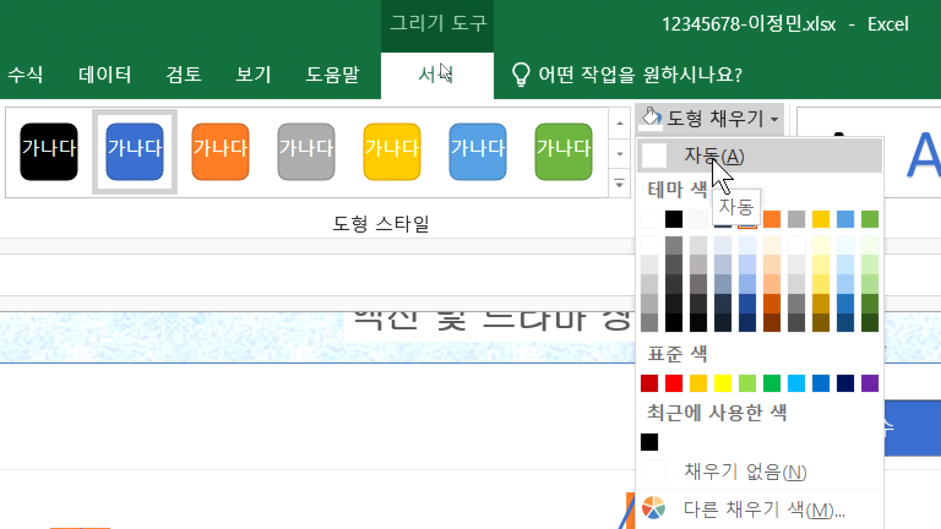
{"action": "left_click", "coordinate": [715, 174]}
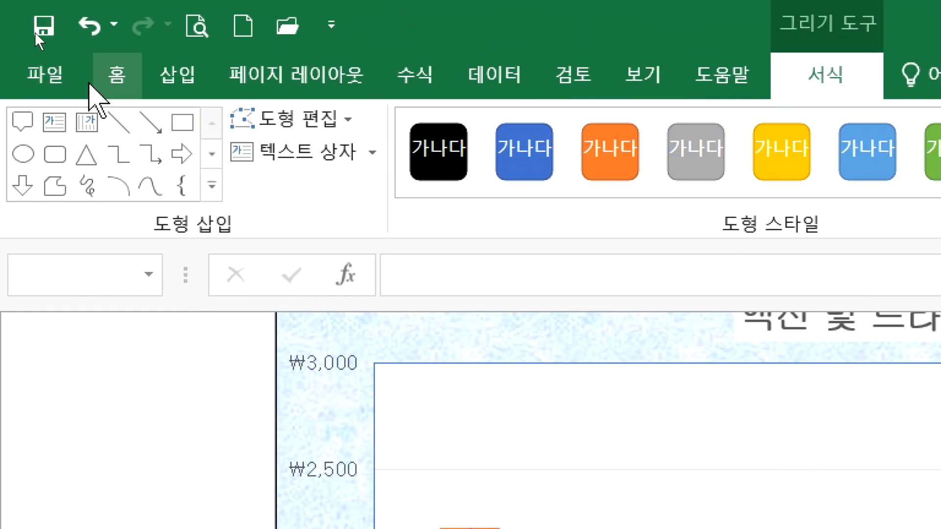
{"action": "left_click", "coordinate": [117, 83]}
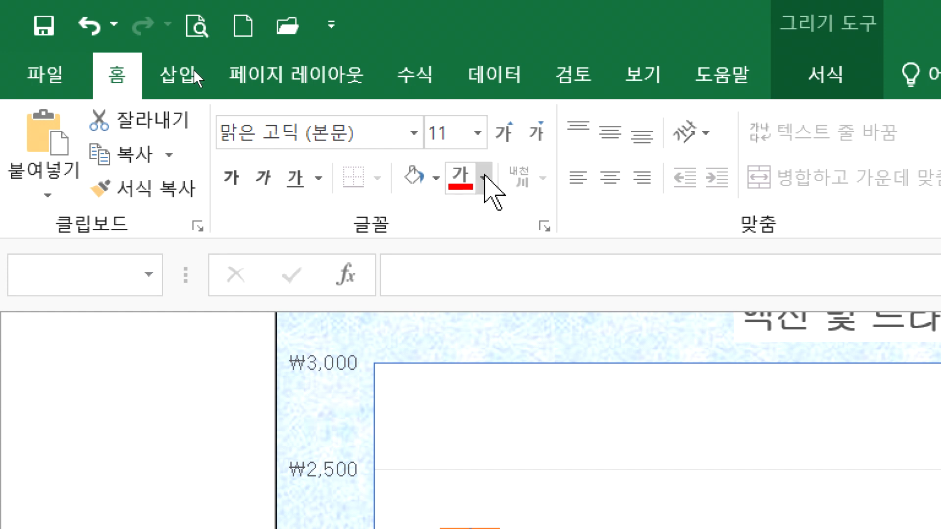
{"action": "left_click", "coordinate": [485, 179]}
{"action": "left_click", "coordinate": [512, 218]}
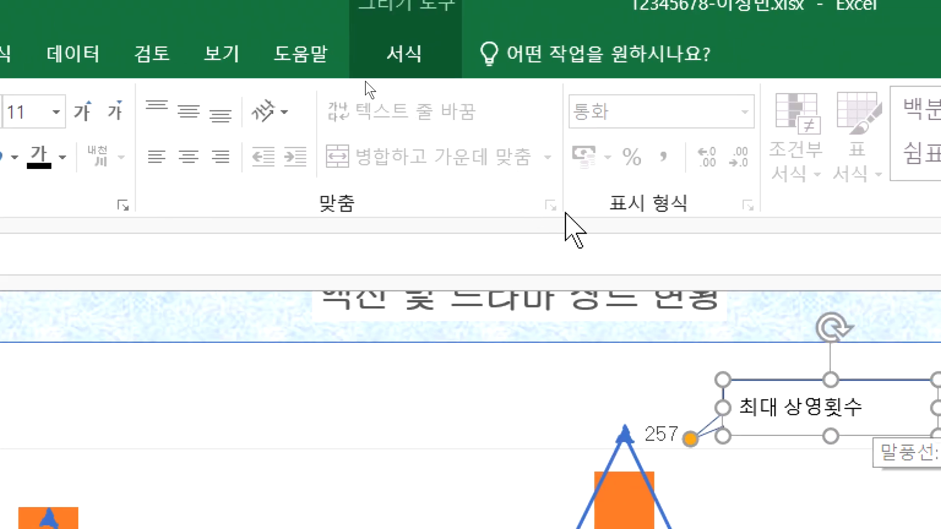
Center the callout's text horizontally and narrow the shape to fit it more closely
{"action": "left_click", "coordinate": [188, 157]}
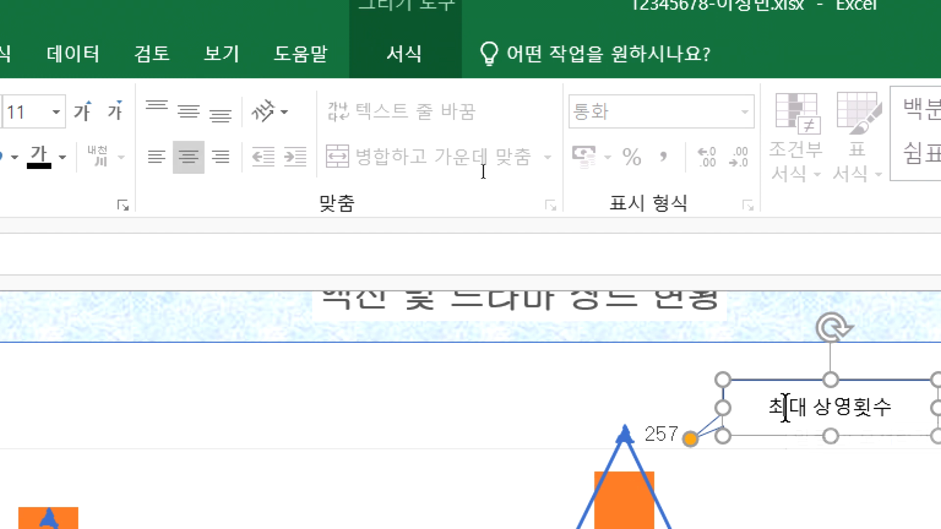
{"action": "left_click_drag", "start_coordinate": [935, 407], "coordinate": [891, 408]}
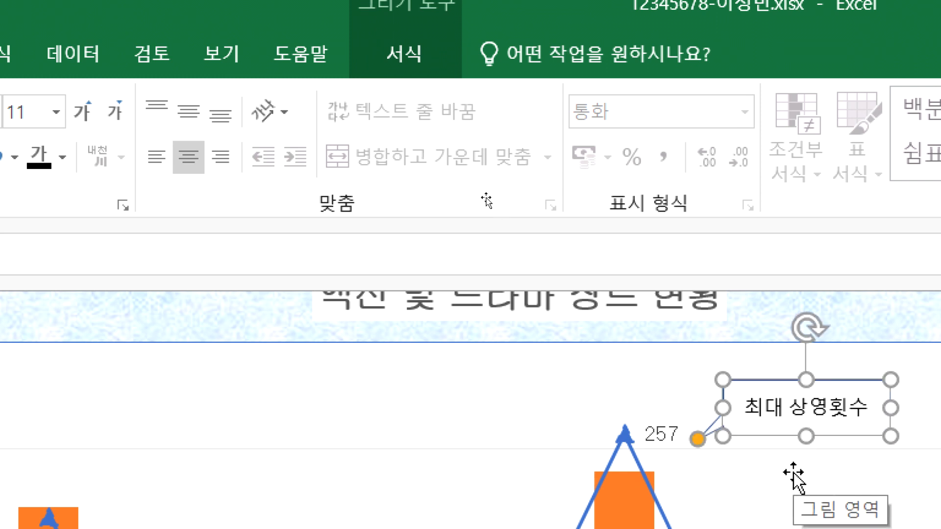
{"action": "left_click", "coordinate": [721, 490]}
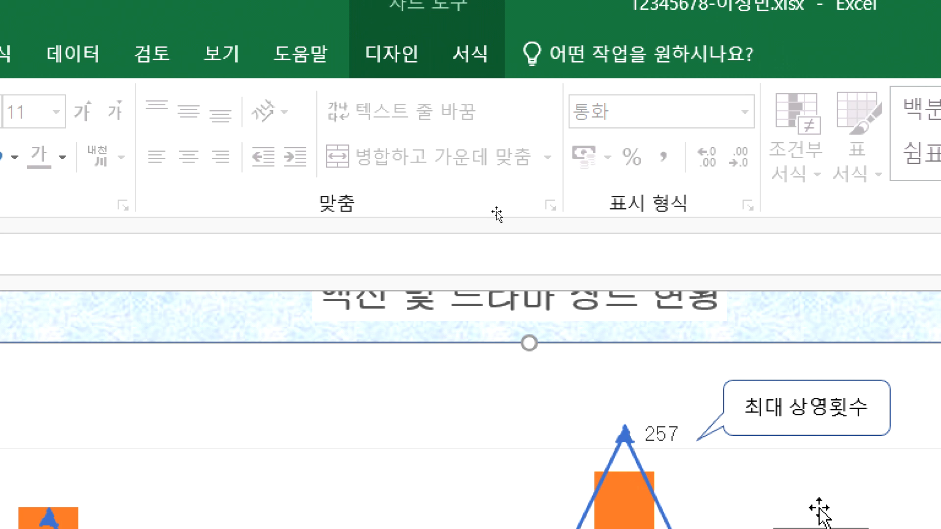
Switch to the exam document, read instruction (8) on changing the legend name, and return to the Excel chart
{"action": "key", "text": "alt+Tab"}
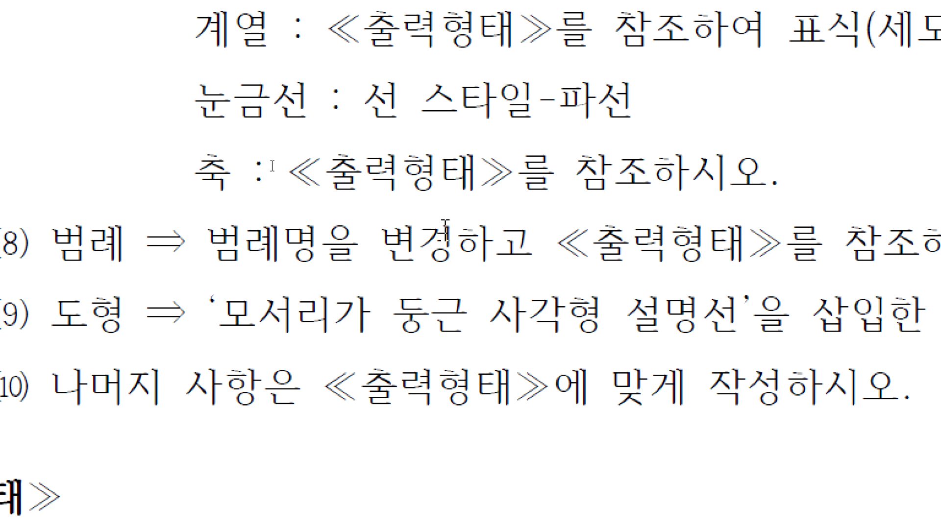
{"action": "key", "text": "shift+Left"}
{"action": "key", "text": "shift+Left"}
{"action": "key", "text": "shift+Left"}
{"action": "key", "text": "shift+Left"}
{"action": "key", "text": "shift+Left"}
{"action": "key", "text": "shift+Left"}
{"action": "key", "text": "shift+Left"}
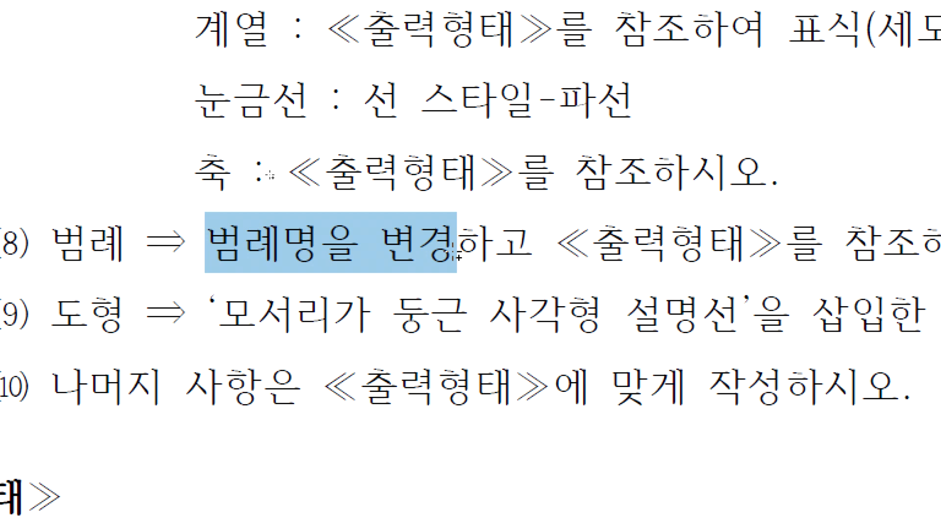
{"action": "key", "text": "alt+Tab"}
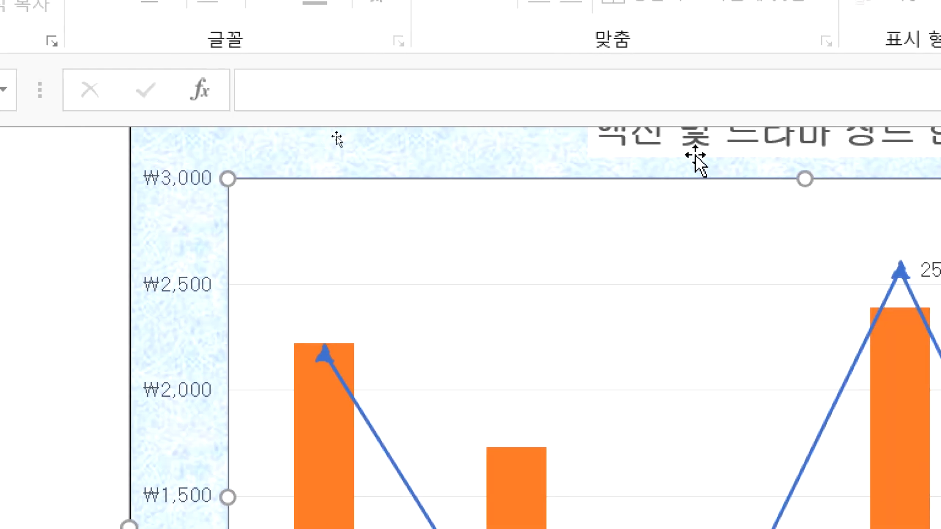
Select the 스크린수 column series and look through the addable chart elements for the legend options
{"action": "left_click", "coordinate": [709, 202]}
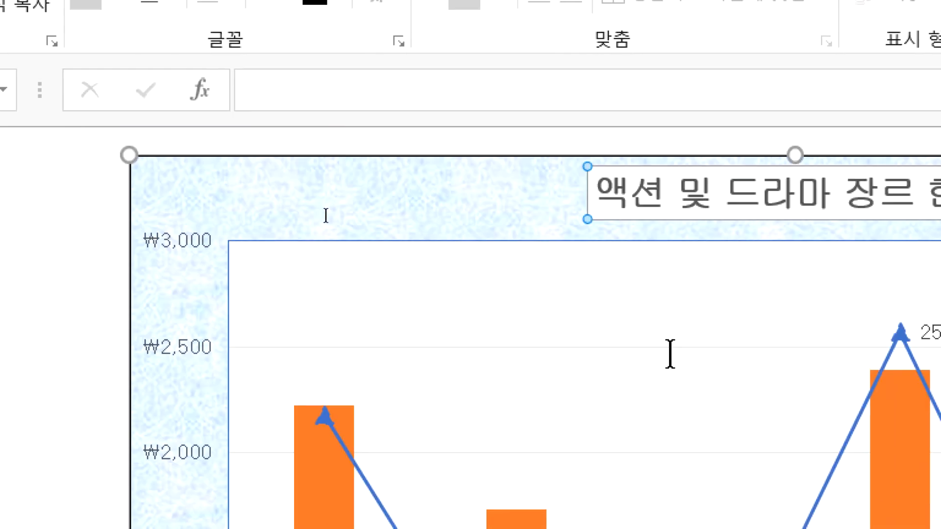
{"action": "left_click", "coordinate": [628, 313]}
{"action": "left_click", "coordinate": [516, 521]}
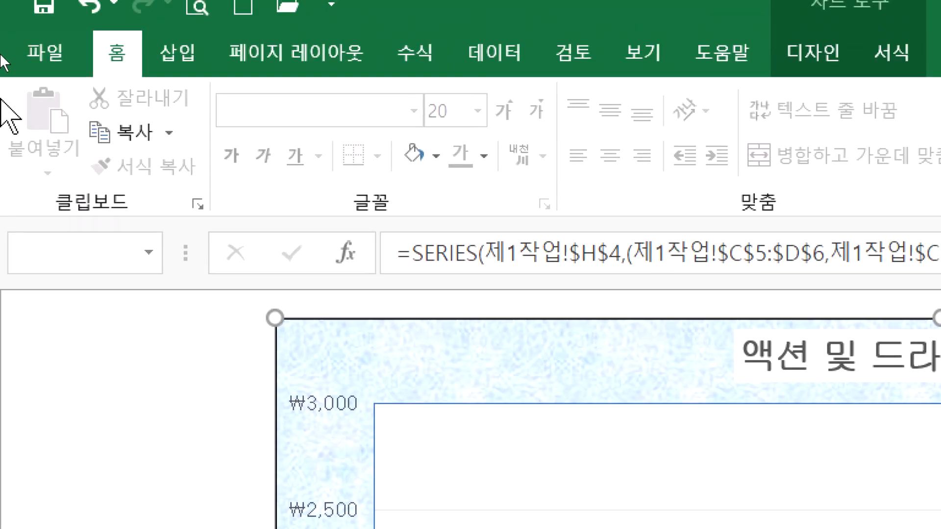
{"action": "left_click", "coordinate": [787, 66]}
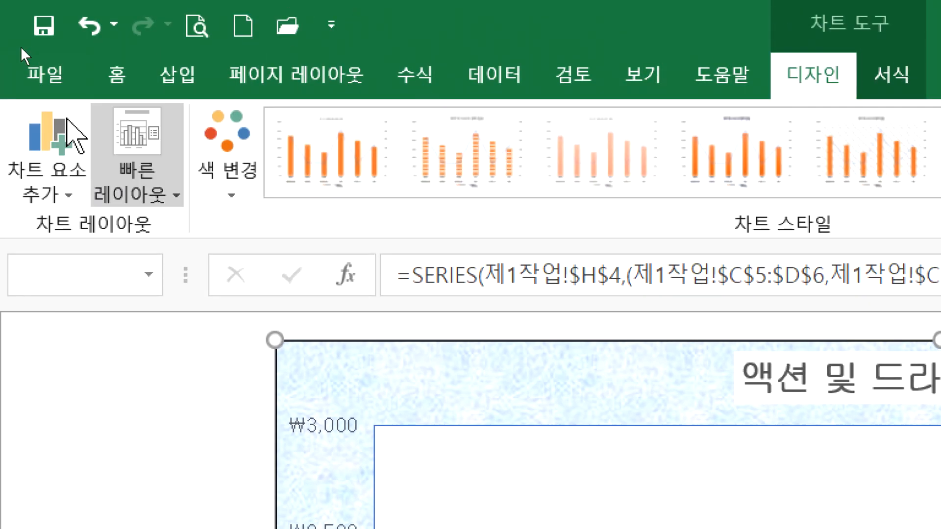
{"action": "left_click", "coordinate": [54, 179]}
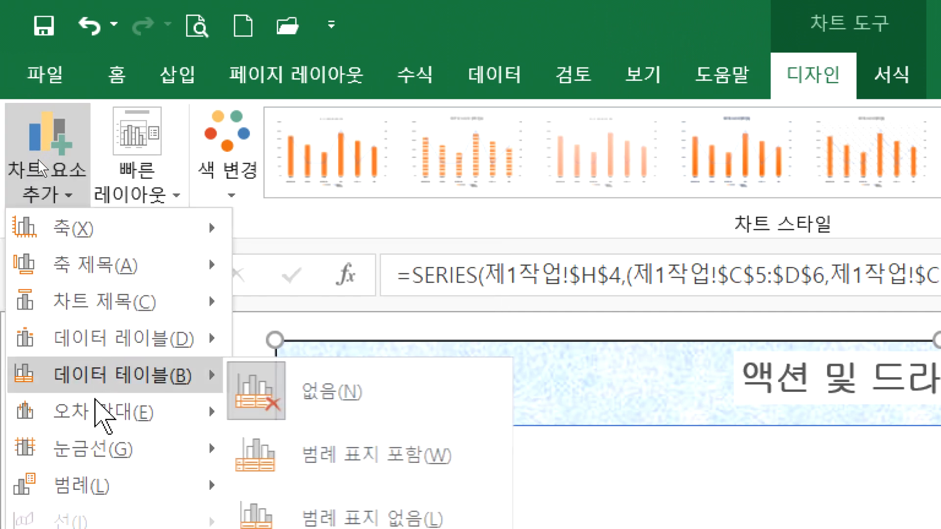
{"action": "mouse_move", "coordinate": [78, 482]}
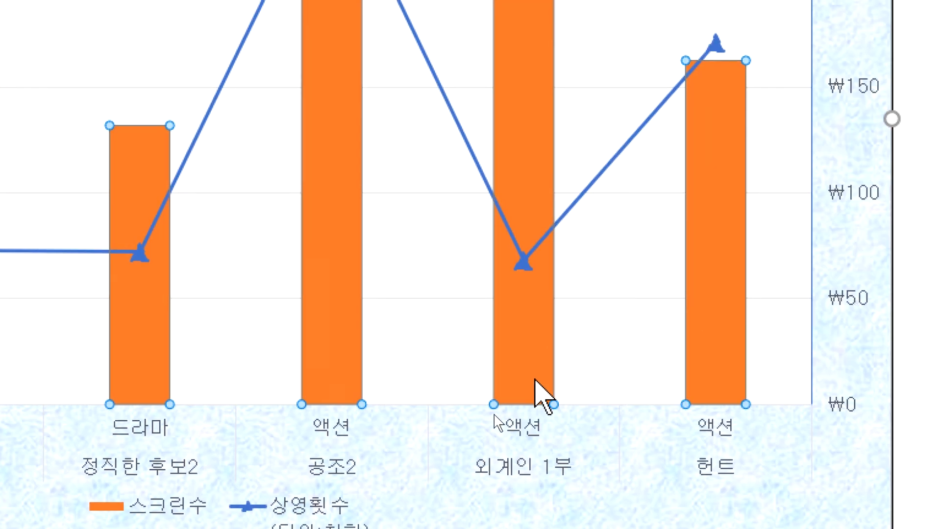
In the chart's data source, rename the screening-count line series with the literal text 상영횟수(단위:천회)
{"action": "left_click", "coordinate": [447, 513]}
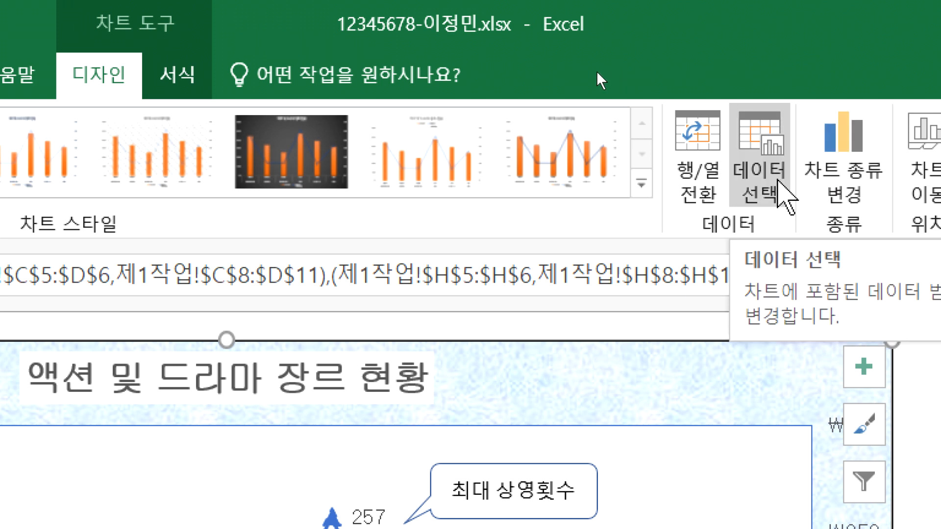
{"action": "left_click", "coordinate": [759, 181]}
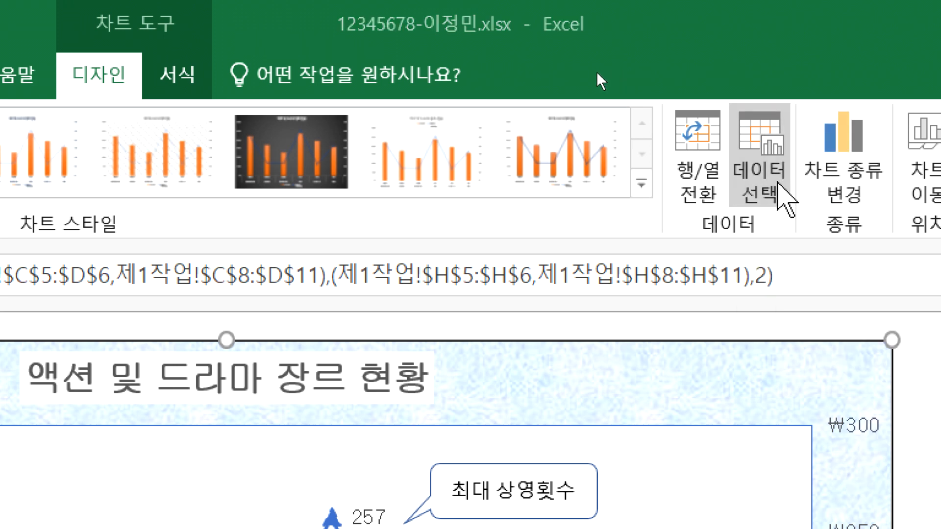
{"action": "left_click_drag", "start_coordinate": [637, 216], "coordinate": [796, 41]}
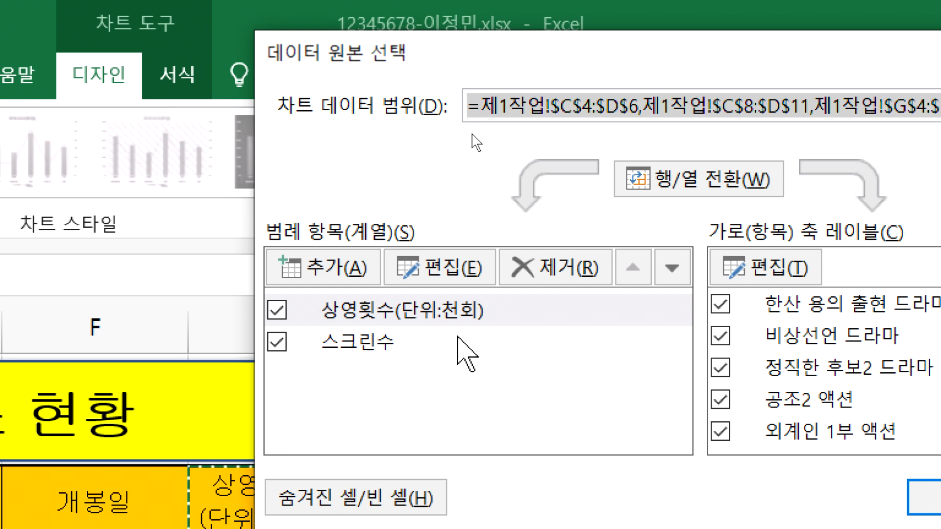
{"action": "left_click", "coordinate": [446, 315]}
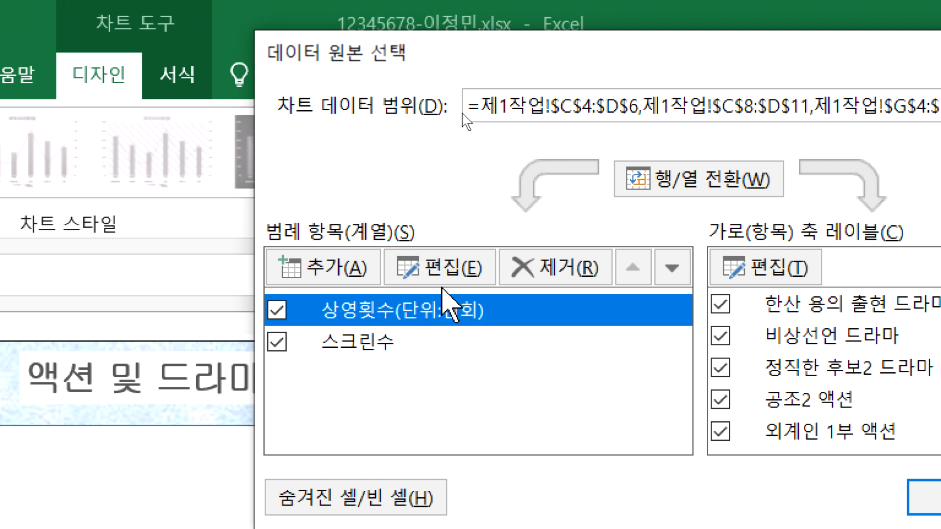
{"action": "left_click", "coordinate": [439, 267]}
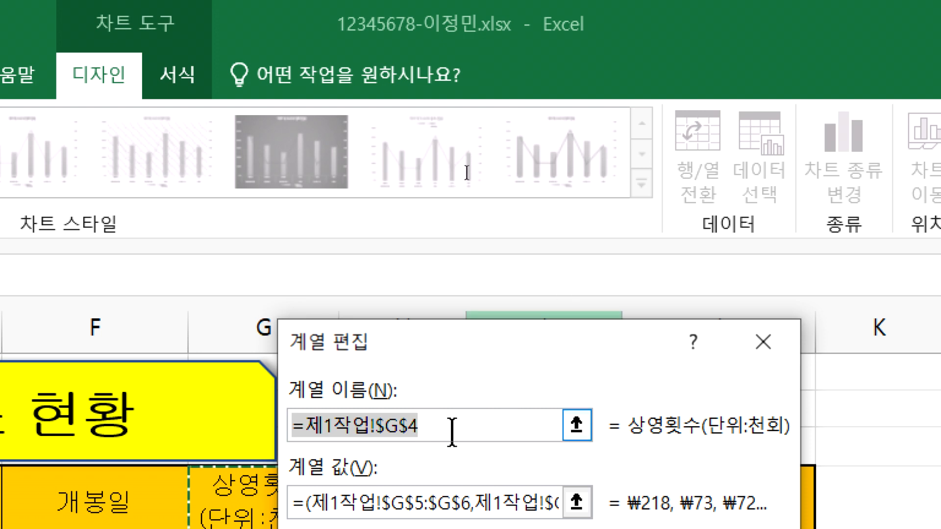
{"action": "type", "text": "ㅅㅏ영횟수(ㄷ"}
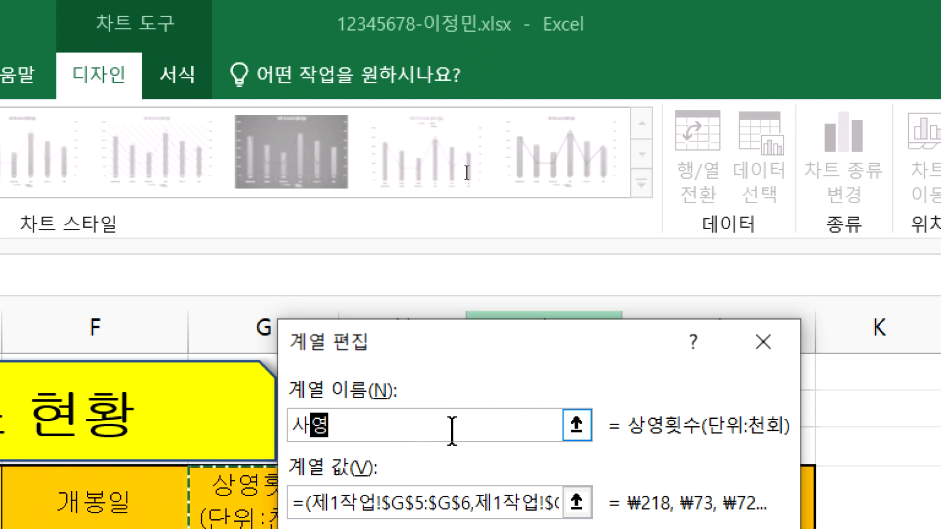
{"action": "type", "text": "ㅏㄴ위:천호"}
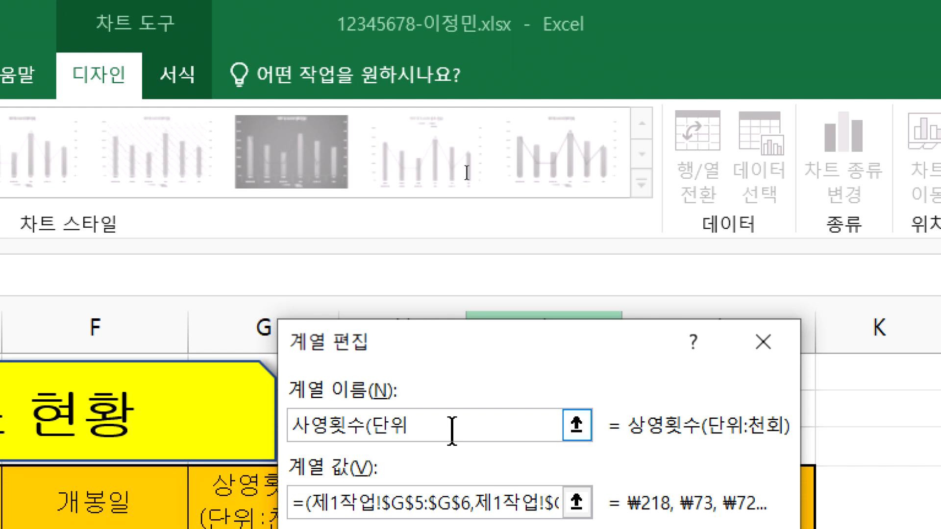
{"action": "type", "text": "ㅣ)"}
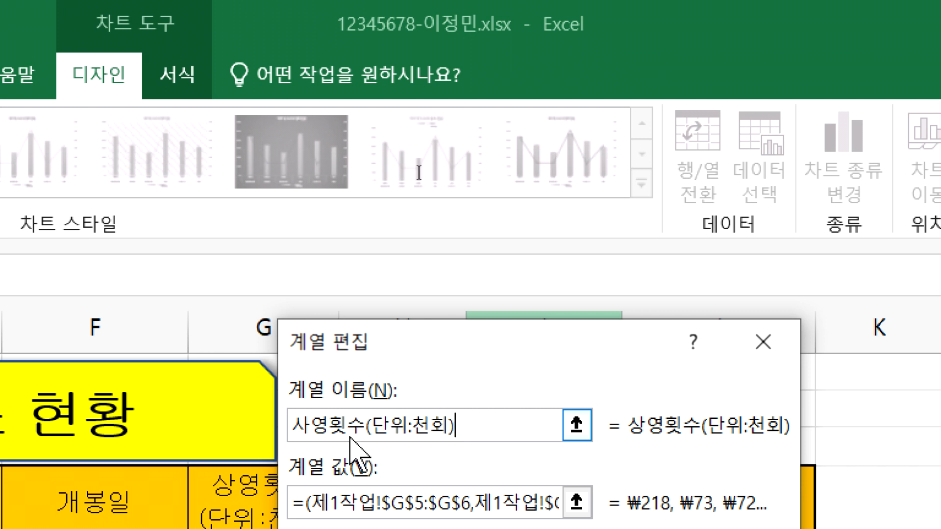
{"action": "left_click_drag", "start_coordinate": [311, 427], "coordinate": [295, 426]}
{"action": "type", "text": "상"}
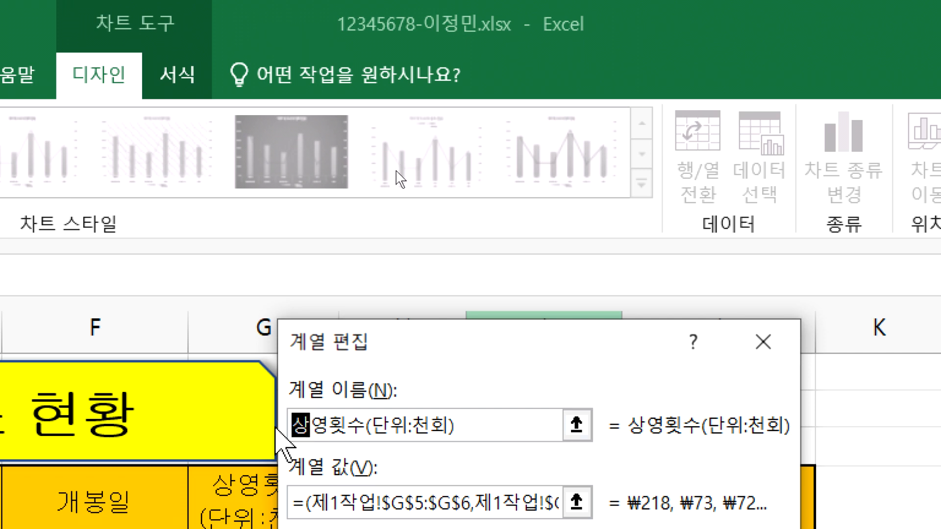
{"action": "left_click", "coordinate": [517, 220]}
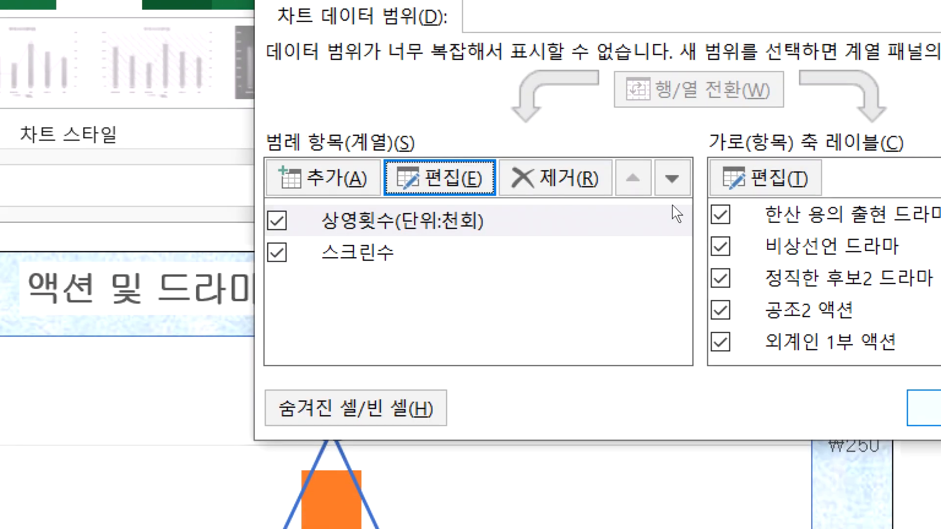
{"action": "left_click", "coordinate": [929, 408]}
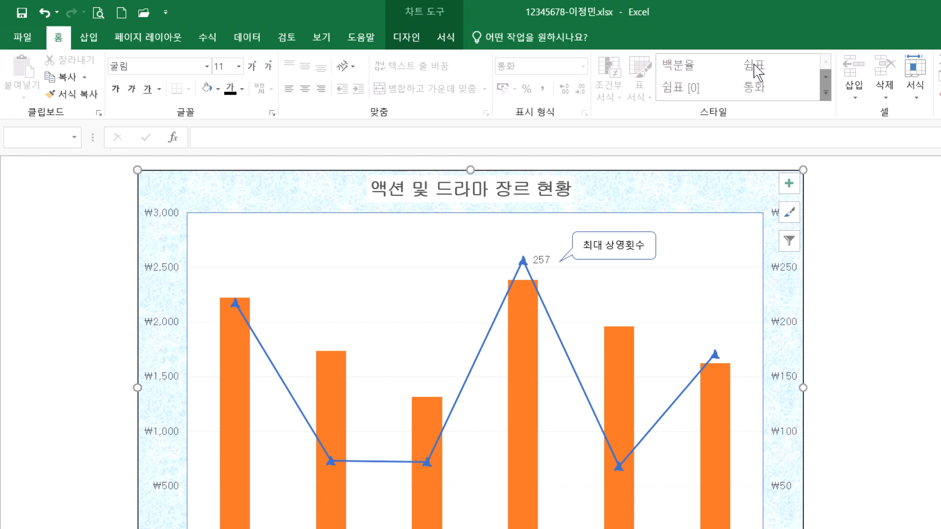
{"action": "left_click", "coordinate": [406, 38]}
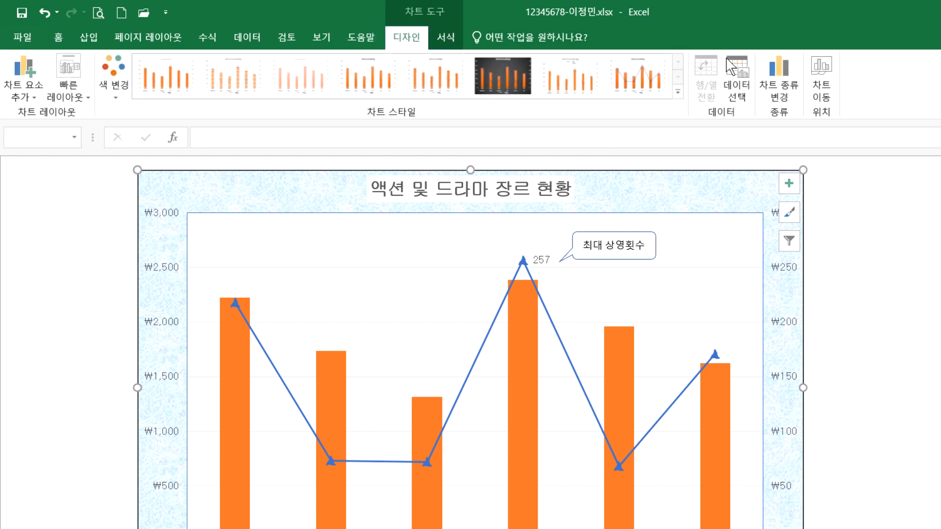
{"action": "left_click", "coordinate": [737, 76]}
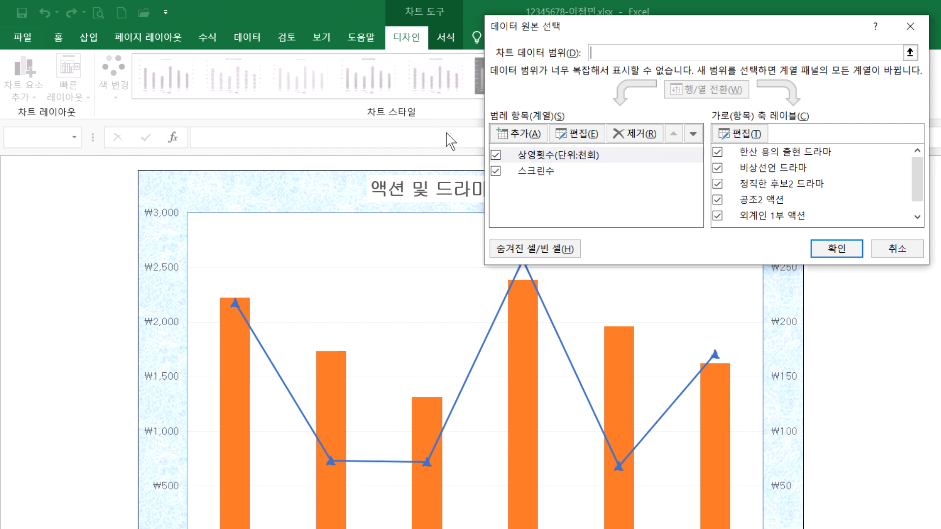
{"action": "key", "text": "Escape"}
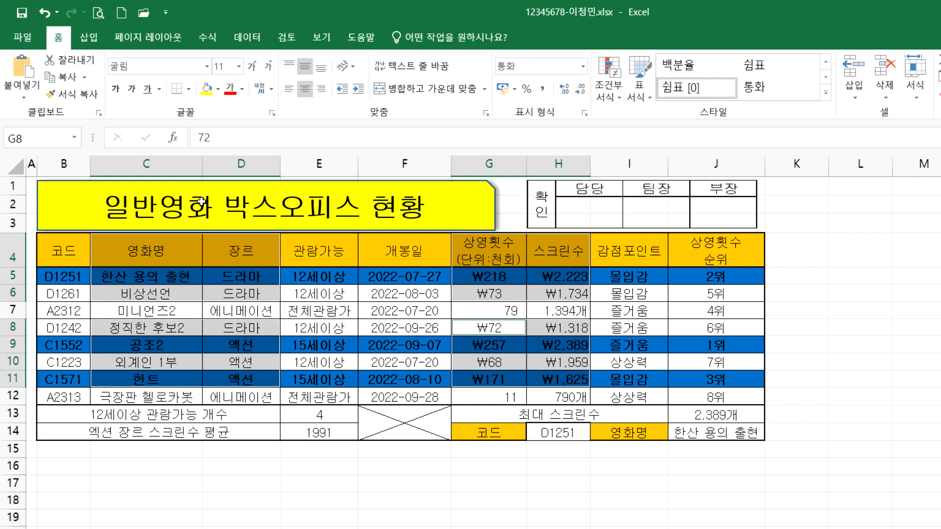
{"action": "left_click_drag", "start_coordinate": [127, 197], "coordinate": [140, 298]}
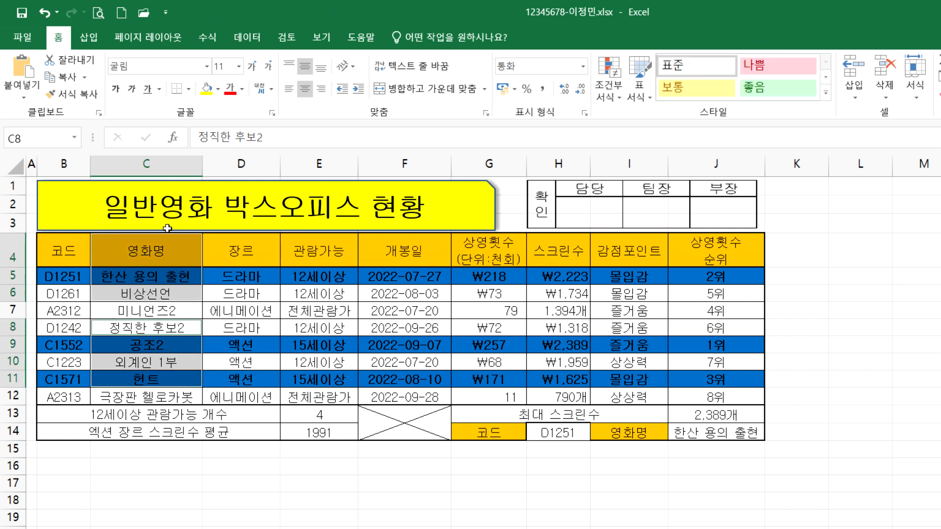
{"action": "left_click_drag", "start_coordinate": [131, 198], "coordinate": [181, 240]}
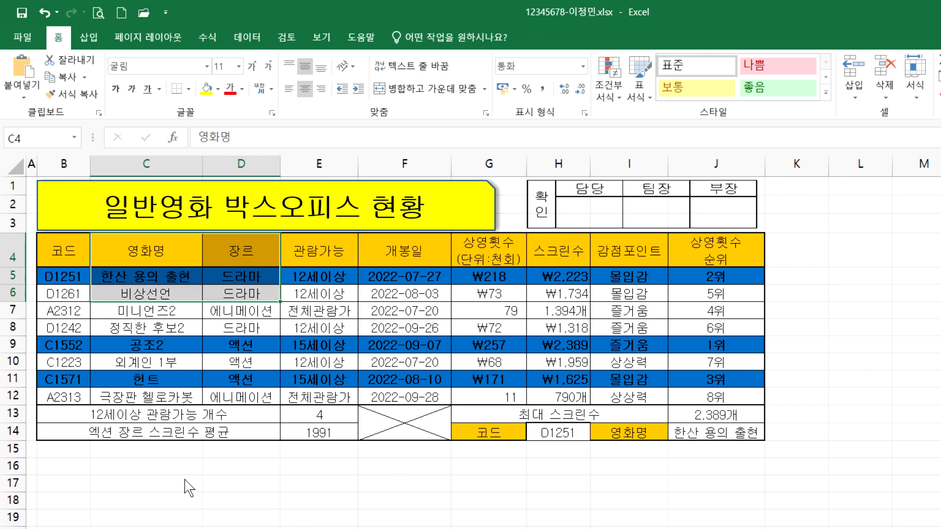
{"action": "left_click", "coordinate": [197, 480]}
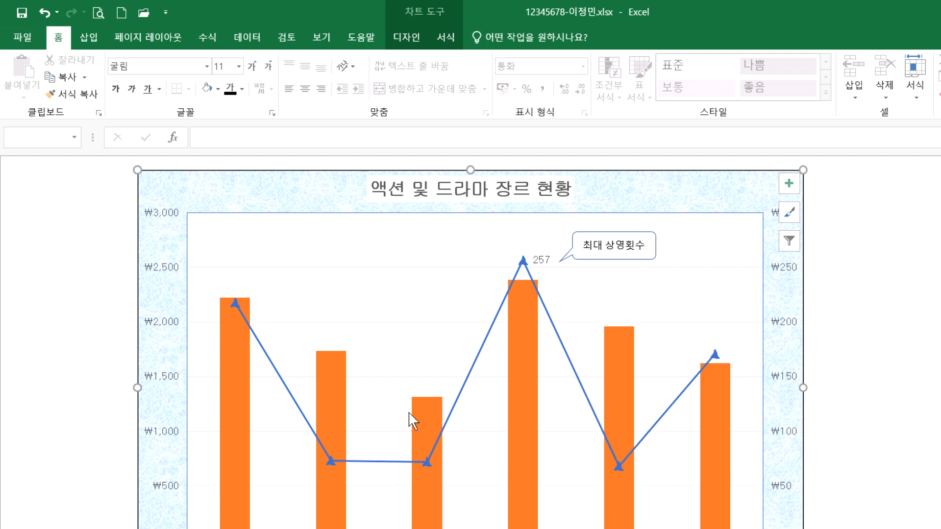
Redefine the chart's data range from 제1작업 as columns C, G and H in rows 4–6 and 8–11, leaving out the 장르 column
{"action": "left_click", "coordinate": [494, 236]}
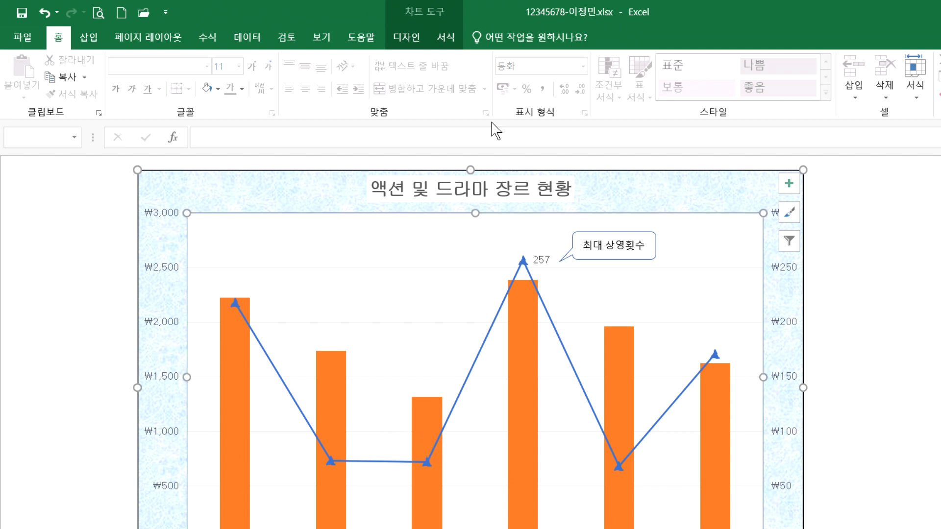
{"action": "left_click", "coordinate": [406, 37]}
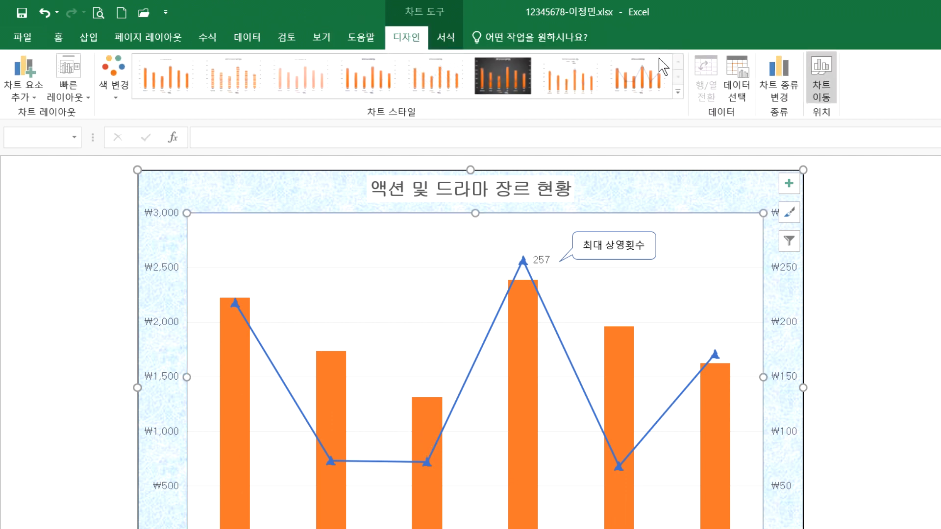
{"action": "left_click", "coordinate": [737, 79]}
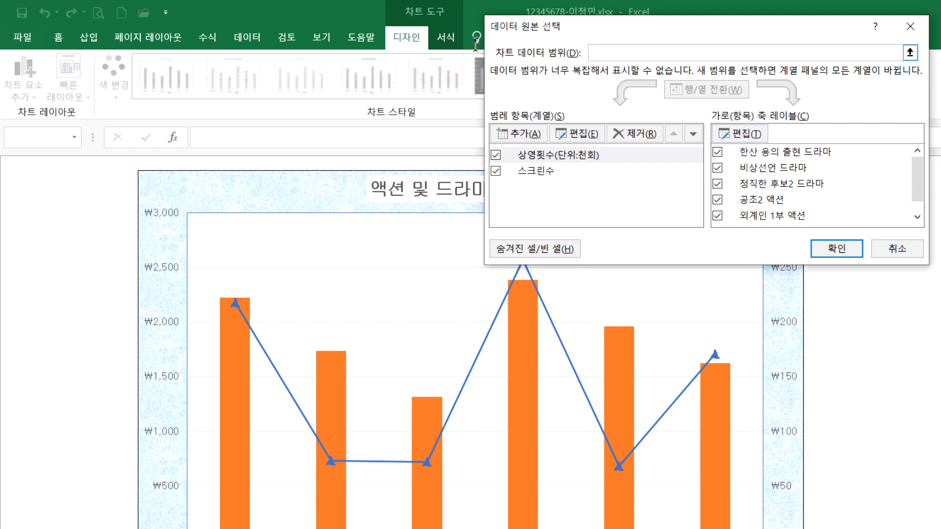
{"action": "left_click", "coordinate": [65, 482]}
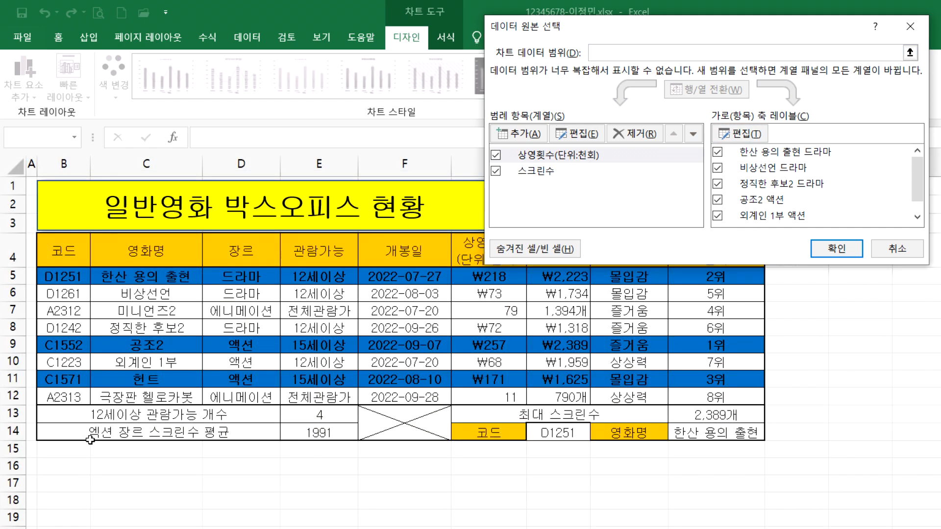
{"action": "left_click_drag", "start_coordinate": [122, 198], "coordinate": [126, 235]}
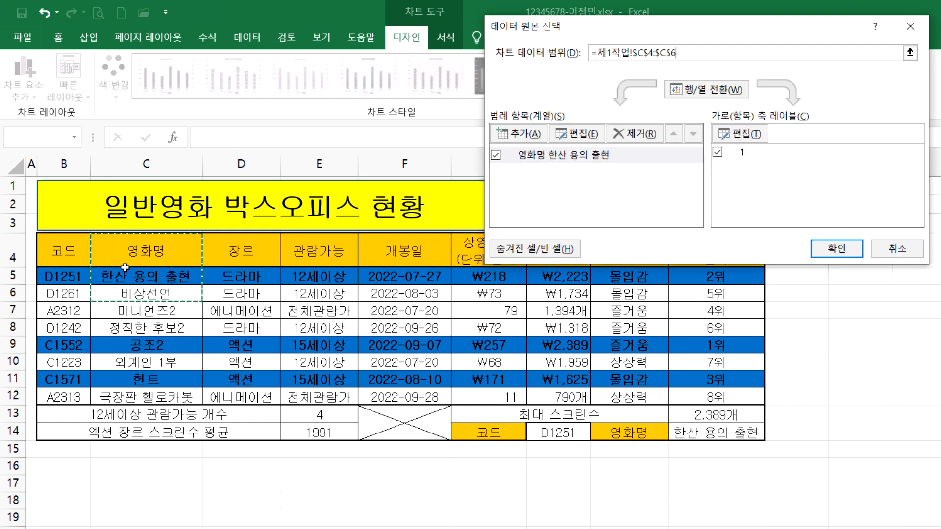
{"action": "left_click_drag", "start_coordinate": [125, 267], "coordinate": [127, 299]}
{"action": "left_click_drag", "start_coordinate": [371, 204], "coordinate": [431, 234]}
{"action": "left_click_drag", "start_coordinate": [490, 327], "coordinate": [554, 381]}
{"action": "key", "text": "Return"}
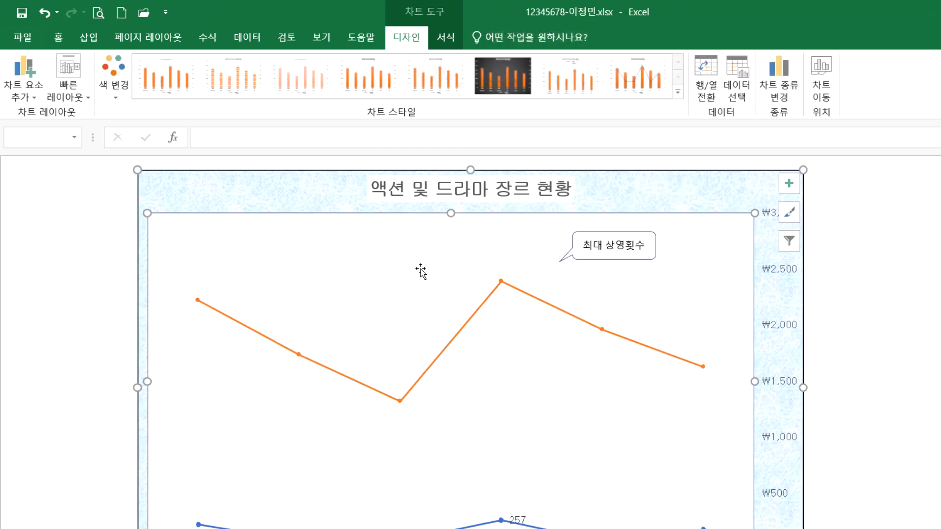
Change the 스크린수 series' chart type to clustered column (묶은 세로 막대형)
{"action": "key", "text": "Up"}
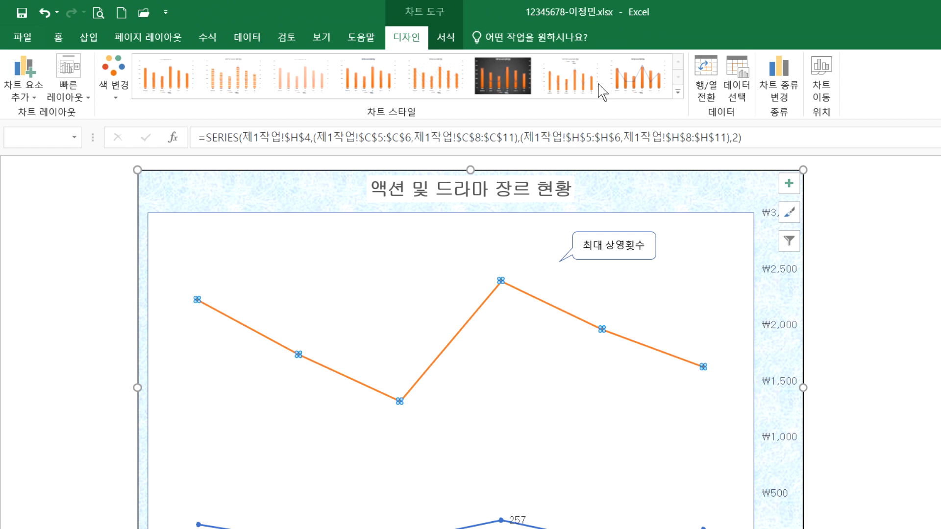
{"action": "left_click", "coordinate": [778, 79]}
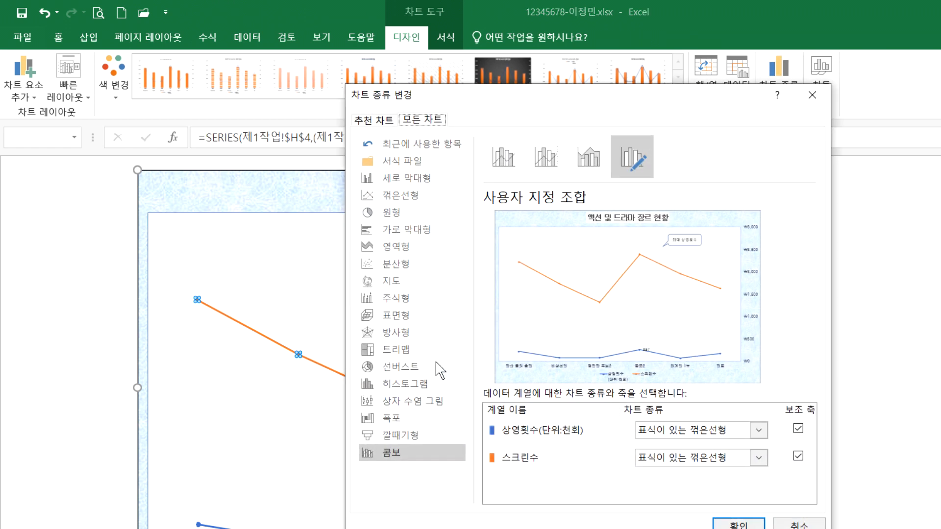
{"action": "left_click", "coordinate": [759, 457]}
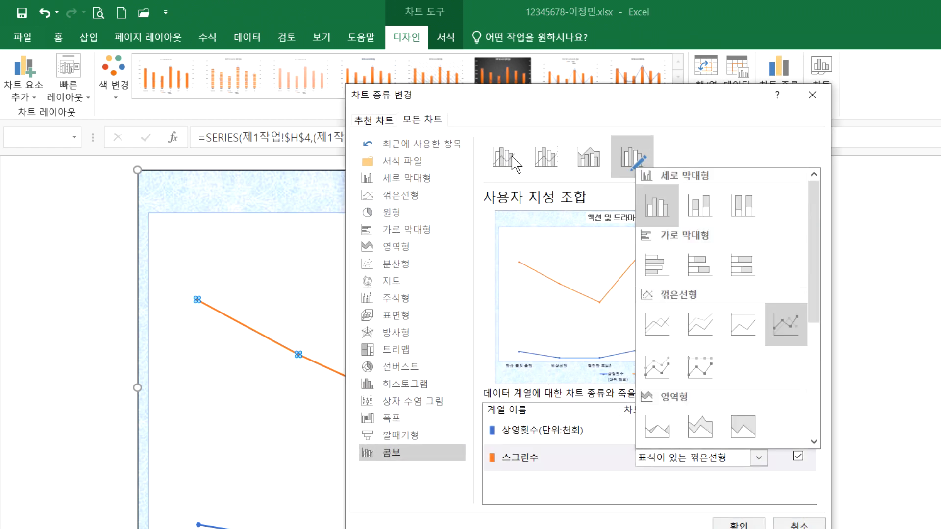
{"action": "left_click", "coordinate": [657, 206]}
{"action": "left_click", "coordinate": [739, 525]}
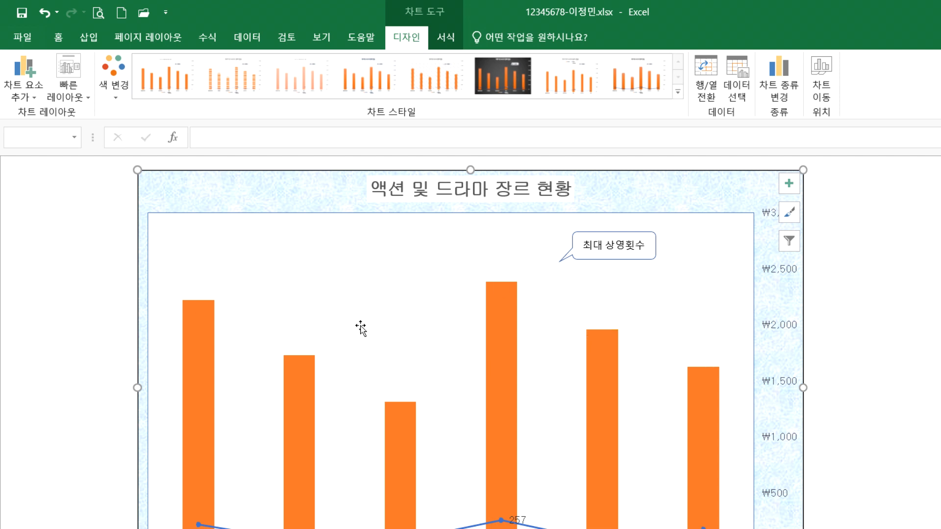
Take the 스크린수 column series off the secondary axis
{"action": "right_click", "coordinate": [503, 406]}
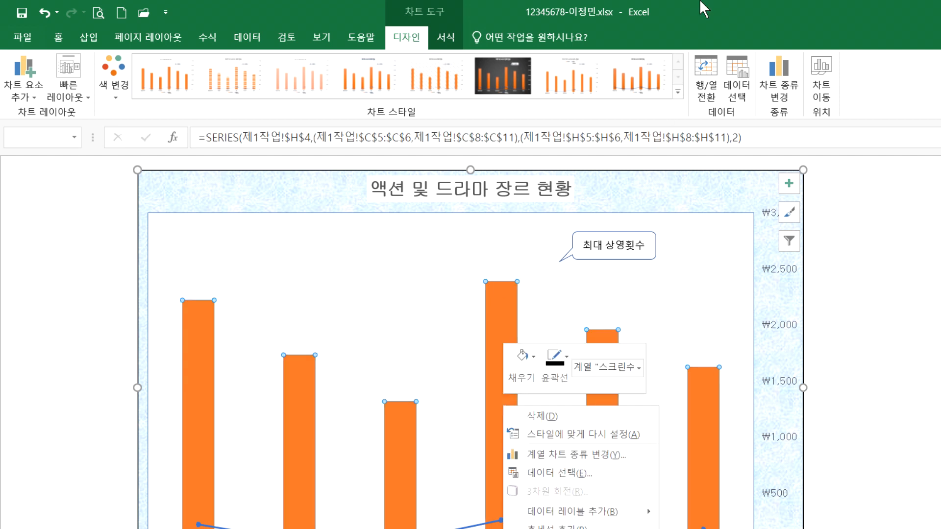
{"action": "left_click", "coordinate": [741, 85]}
{"action": "left_click", "coordinate": [779, 79]}
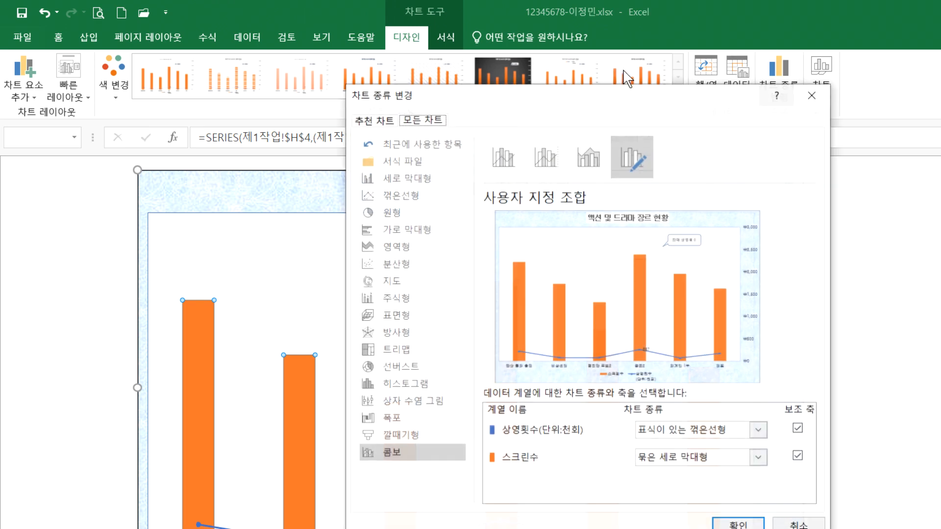
{"action": "left_click", "coordinate": [798, 456]}
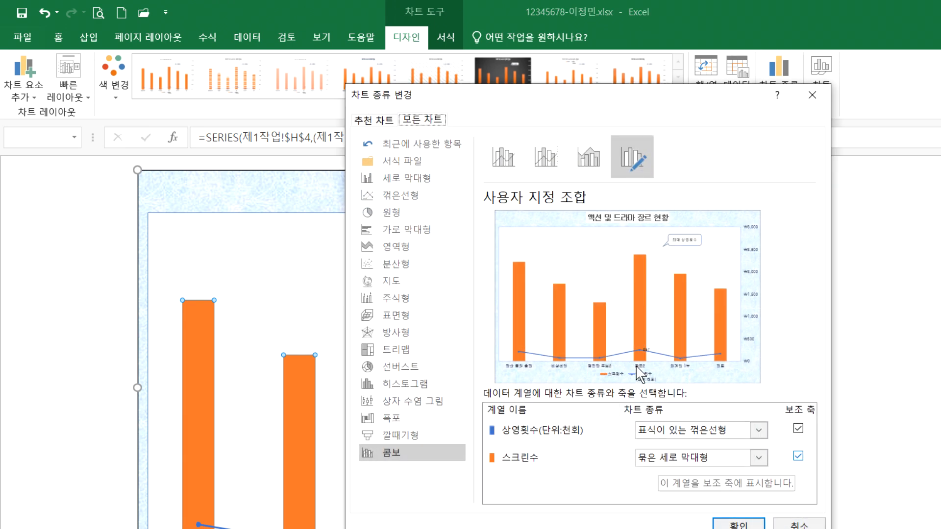
{"action": "left_click", "coordinate": [738, 525]}
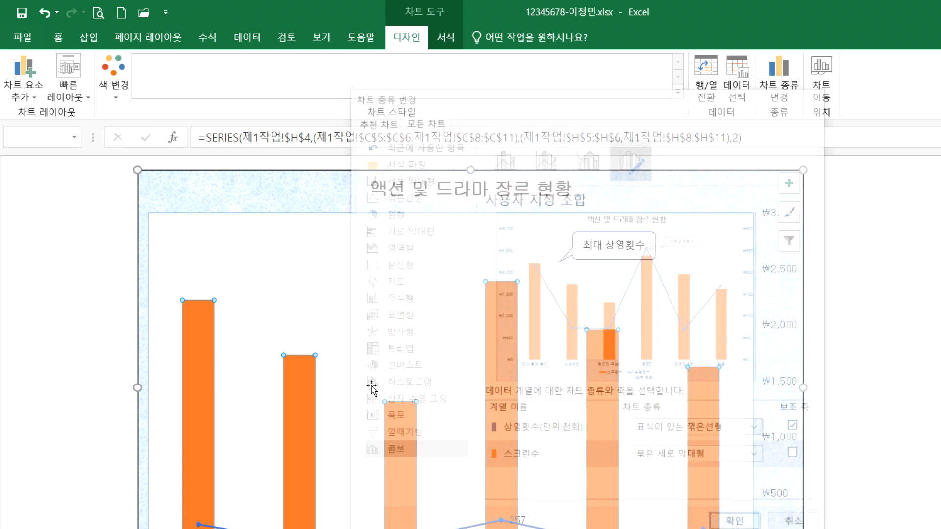